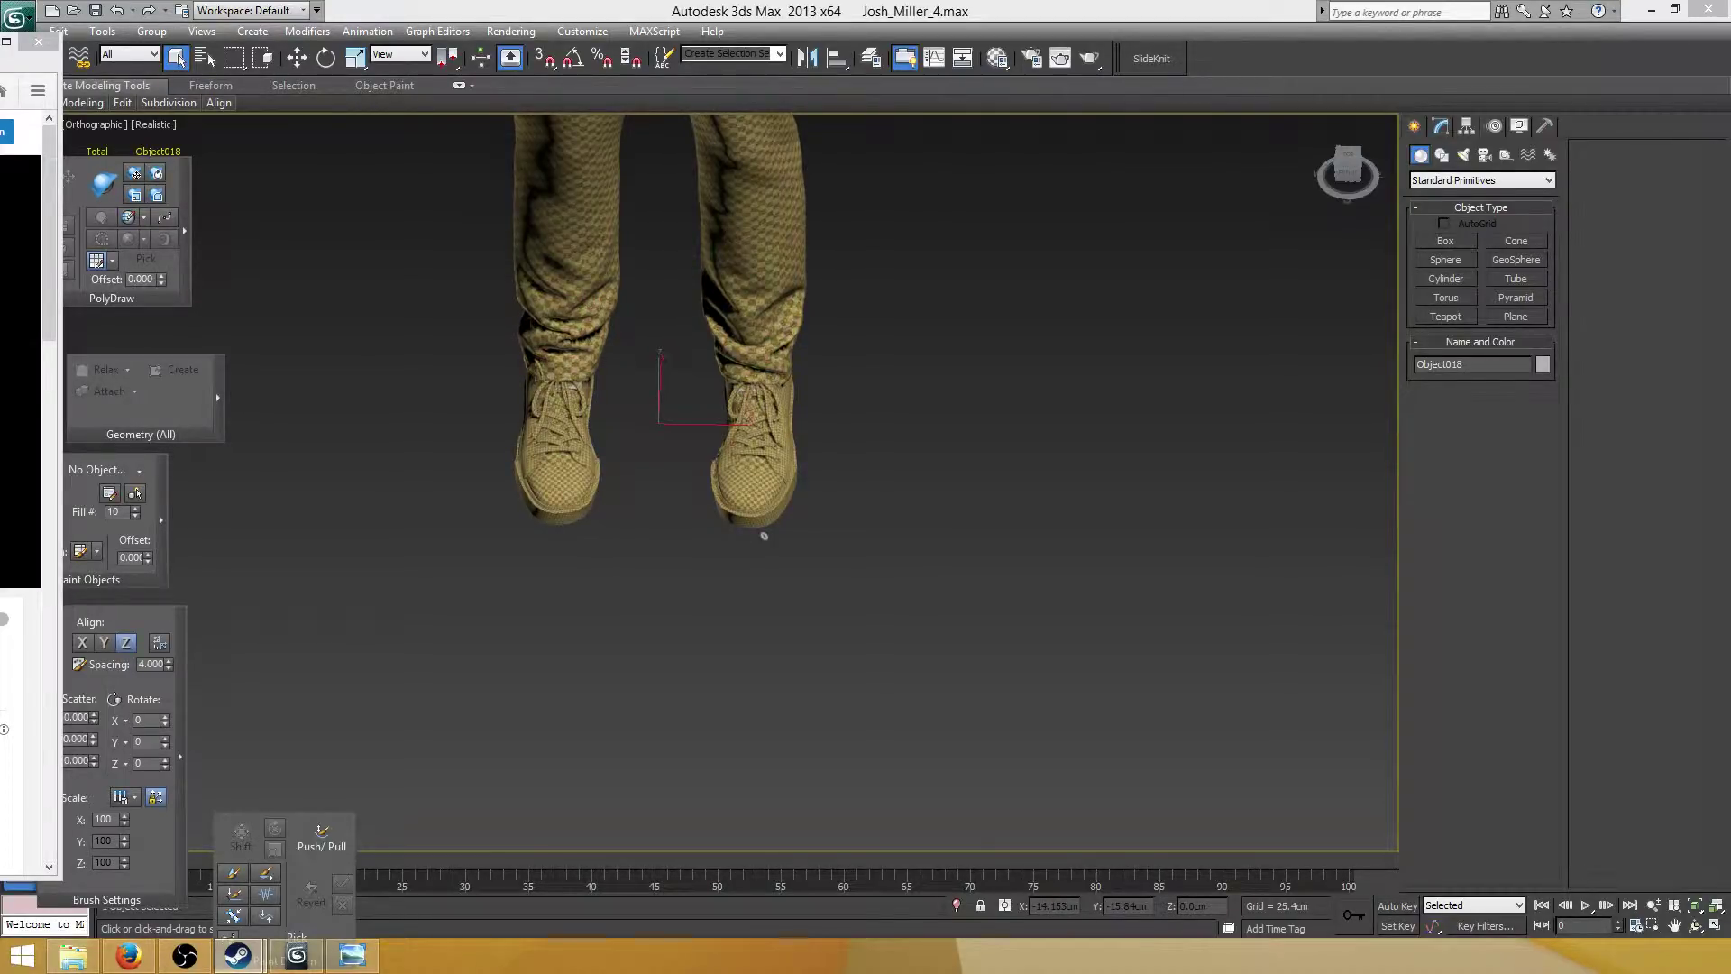
Examine the clothed character in the viewport, from the shoes up to the pants and hoodie
key(ctrl+s)
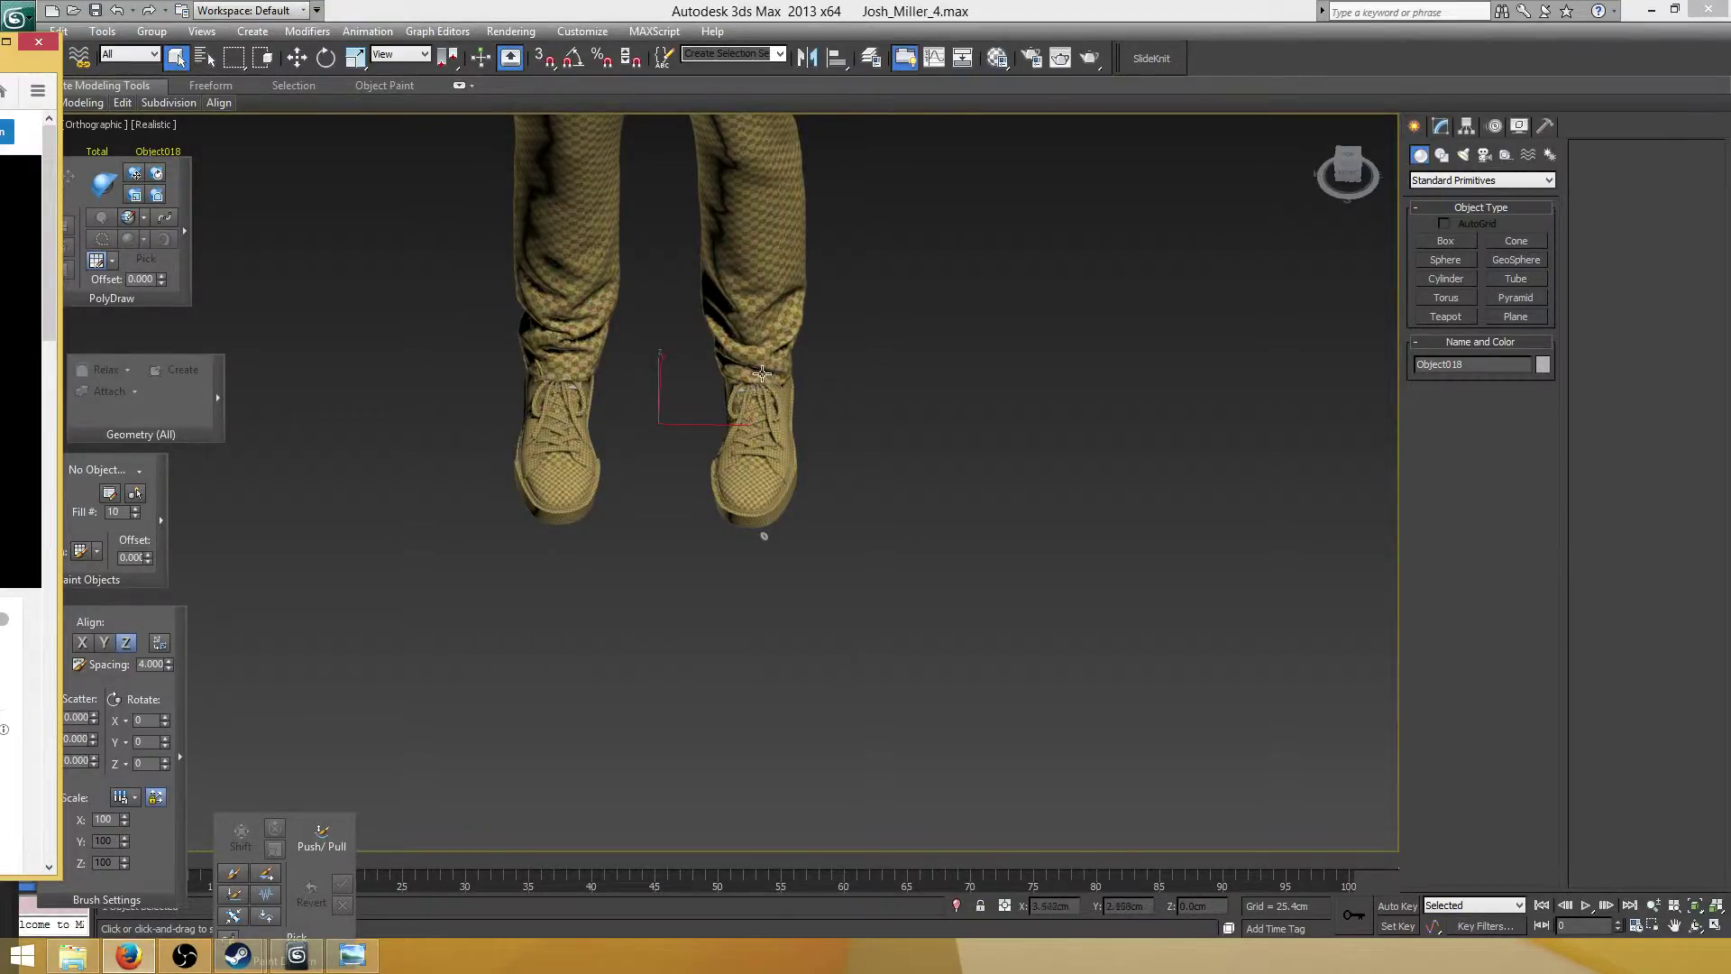
middle_drag(756, 352, 781, 618)
scroll(724, 474, down, 6)
scroll(727, 463, up, 2)
click(804, 565)
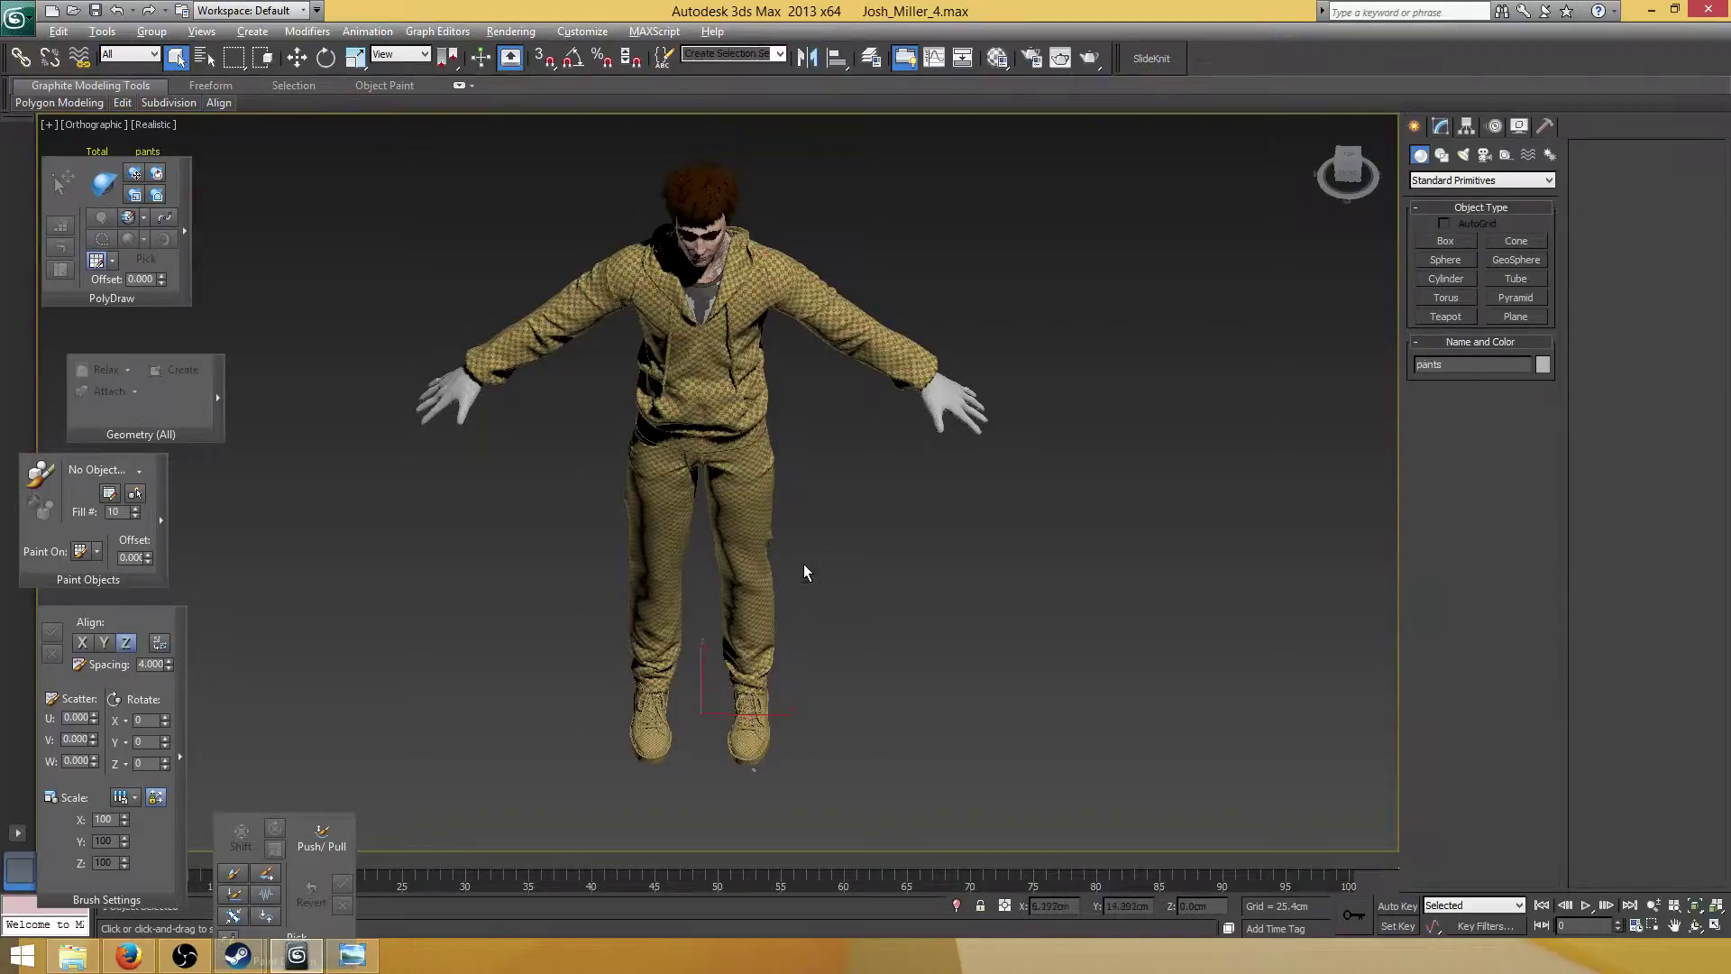
scroll(817, 508, up, 5)
scroll(833, 504, down, 4)
scroll(831, 579, up, 2)
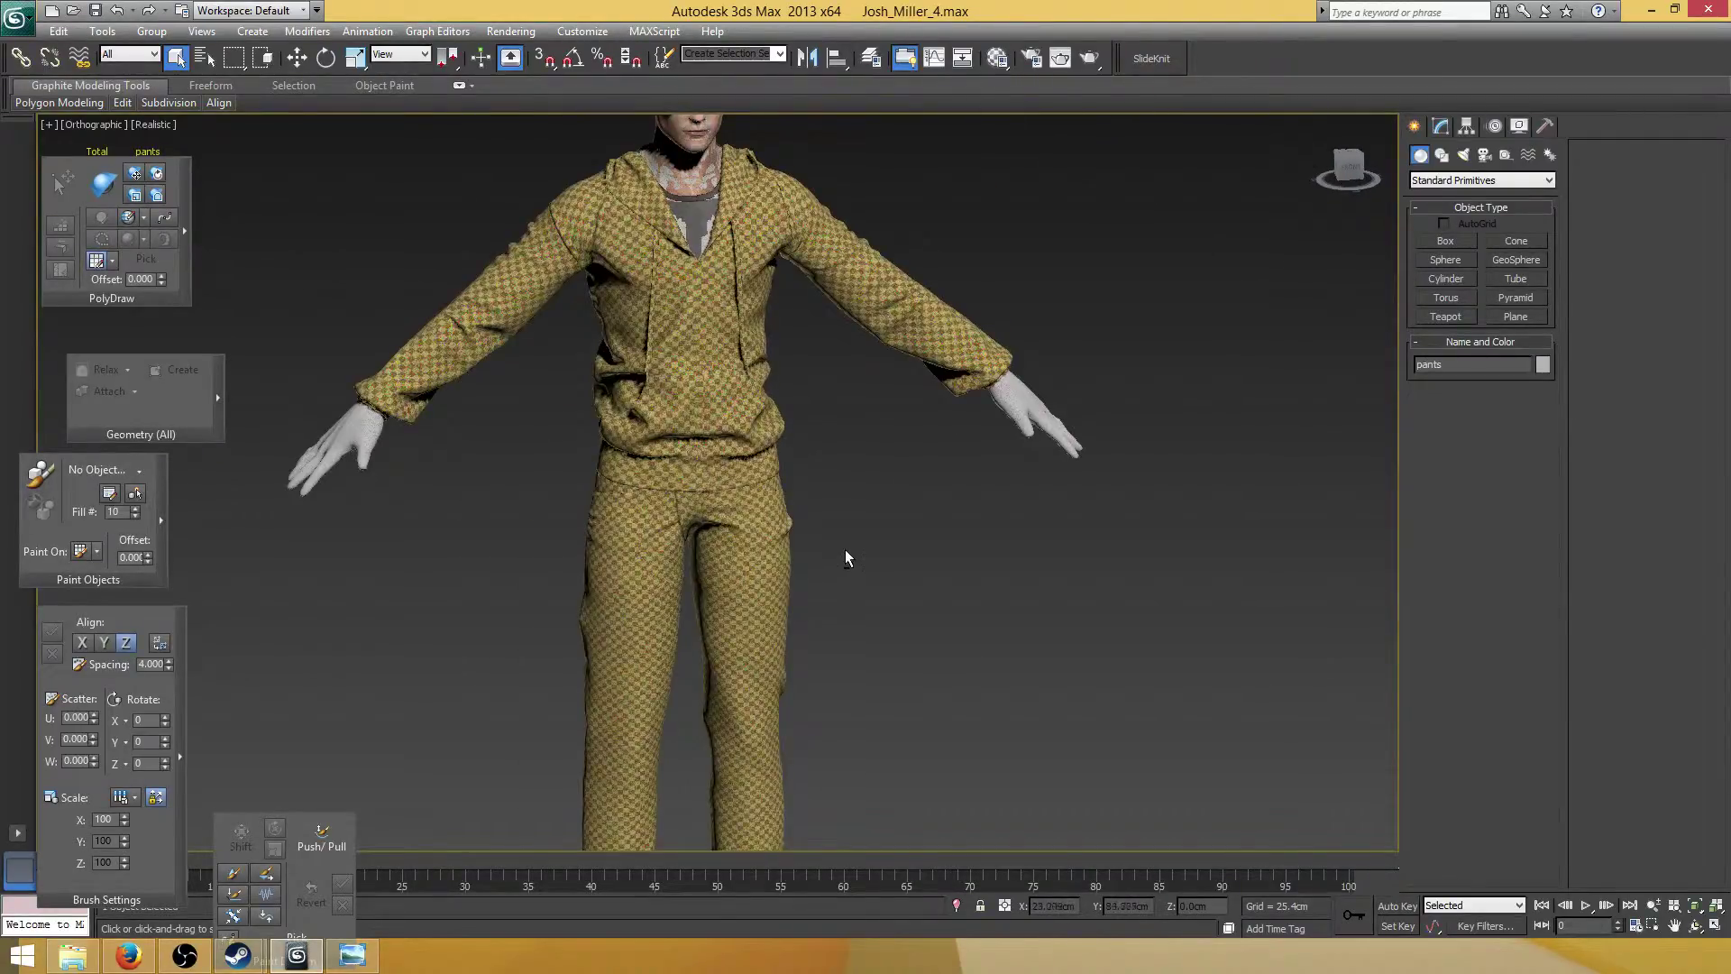
Switch to ZBrush in a maximized window, leave Edit mode and clear the sphere from the canvas
click(1655, 11)
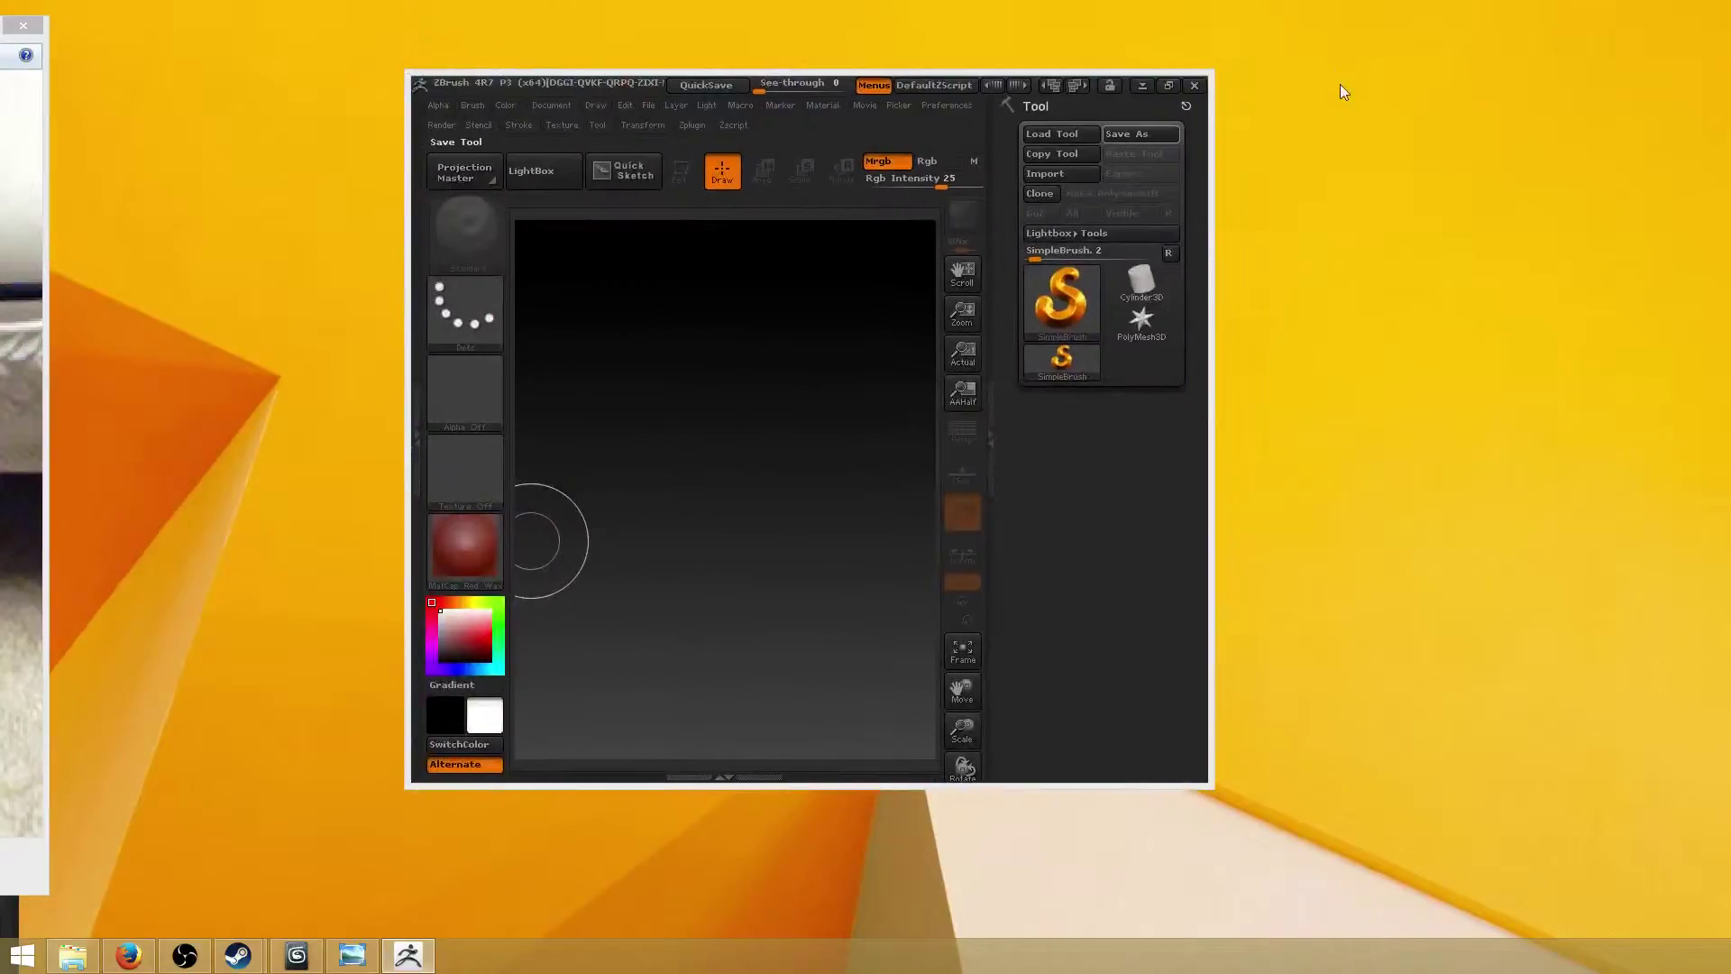
click(1175, 86)
key(comma)
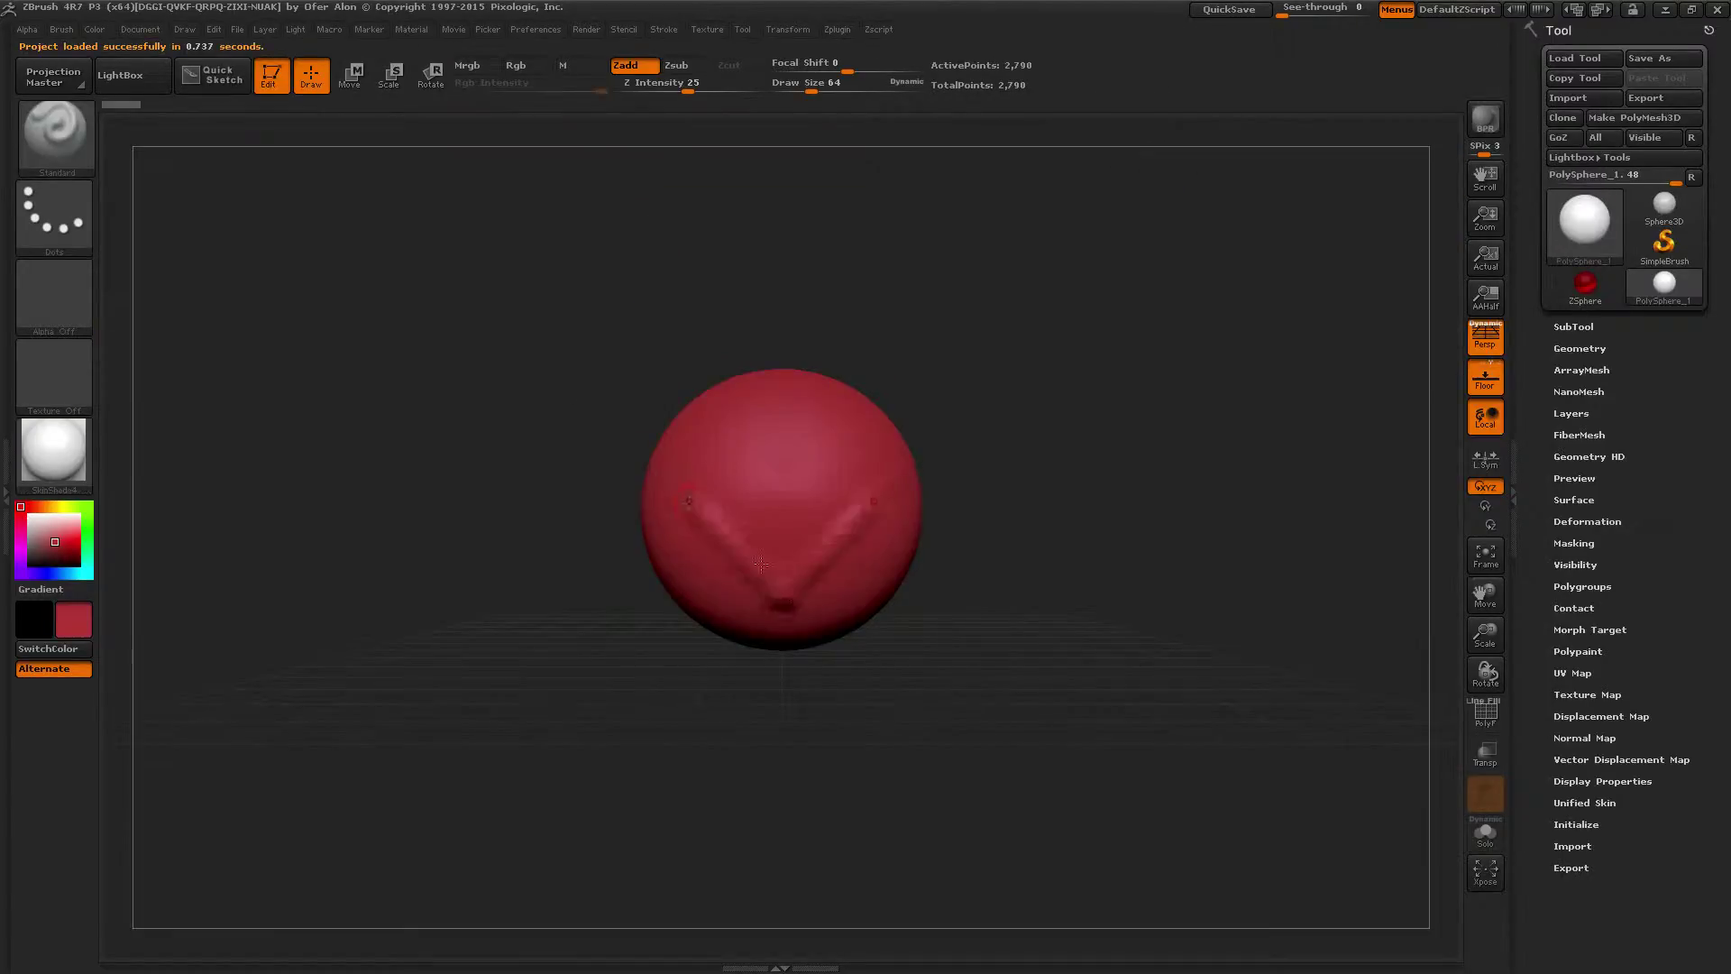
click(283, 77)
key(ctrl+n)
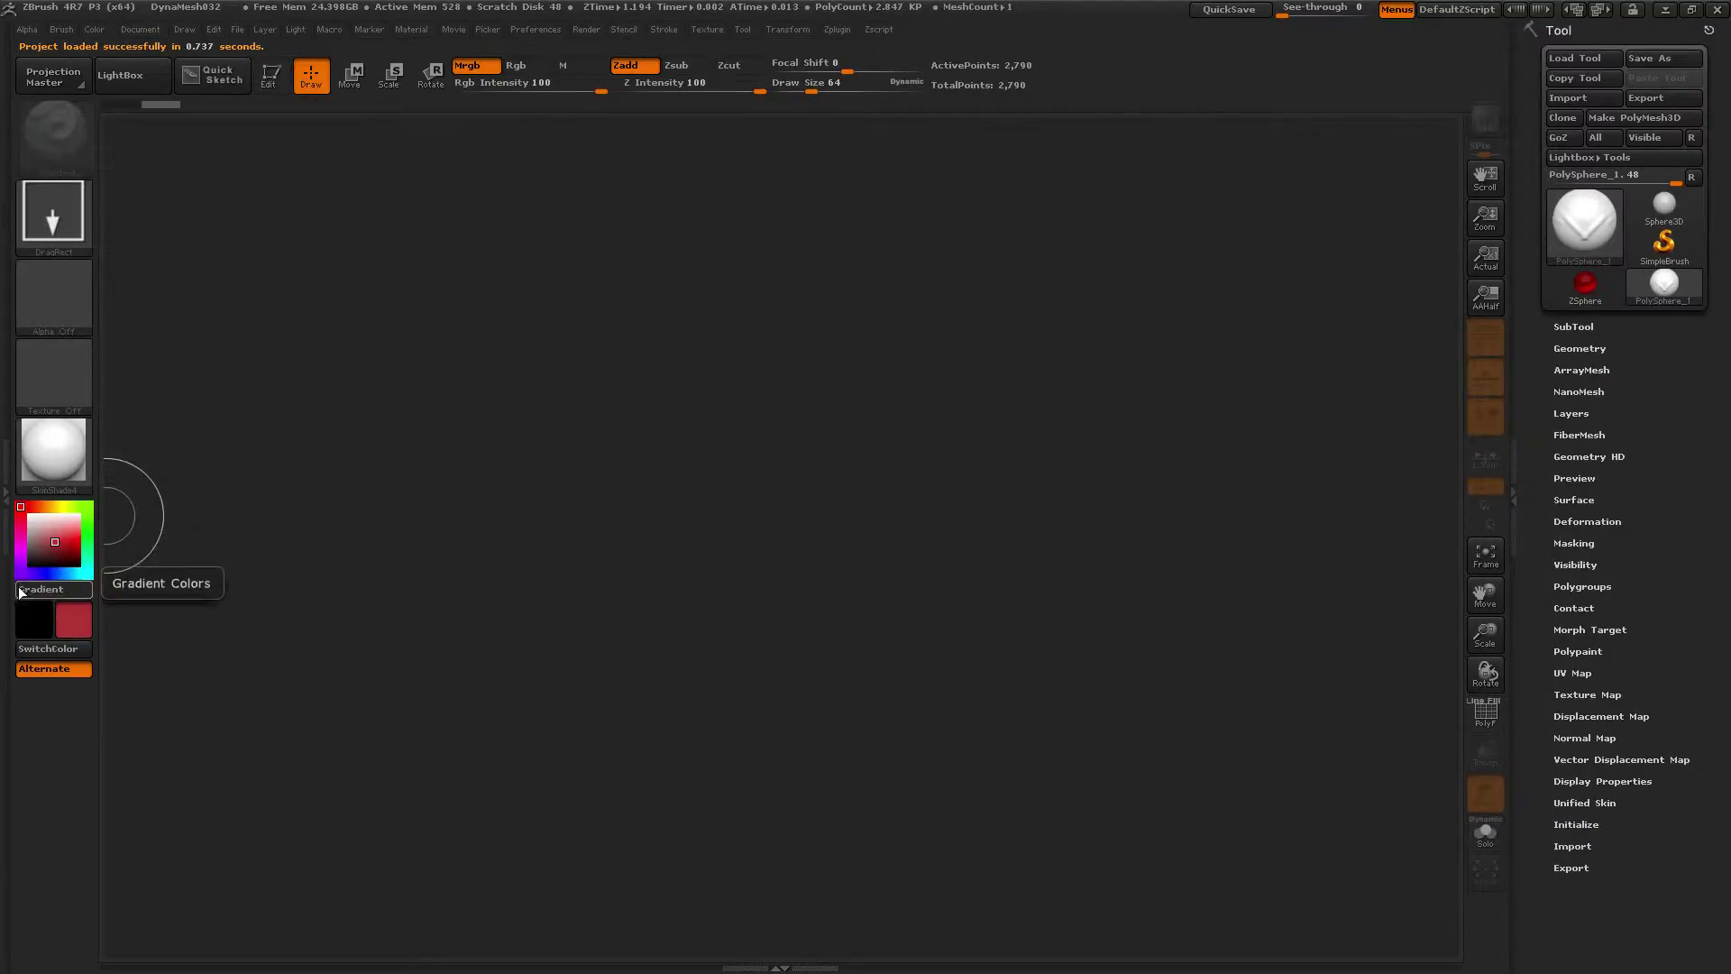
Set the active color to white and choose the reddish-brown material
drag(29, 517, 17, 490)
click(21, 507)
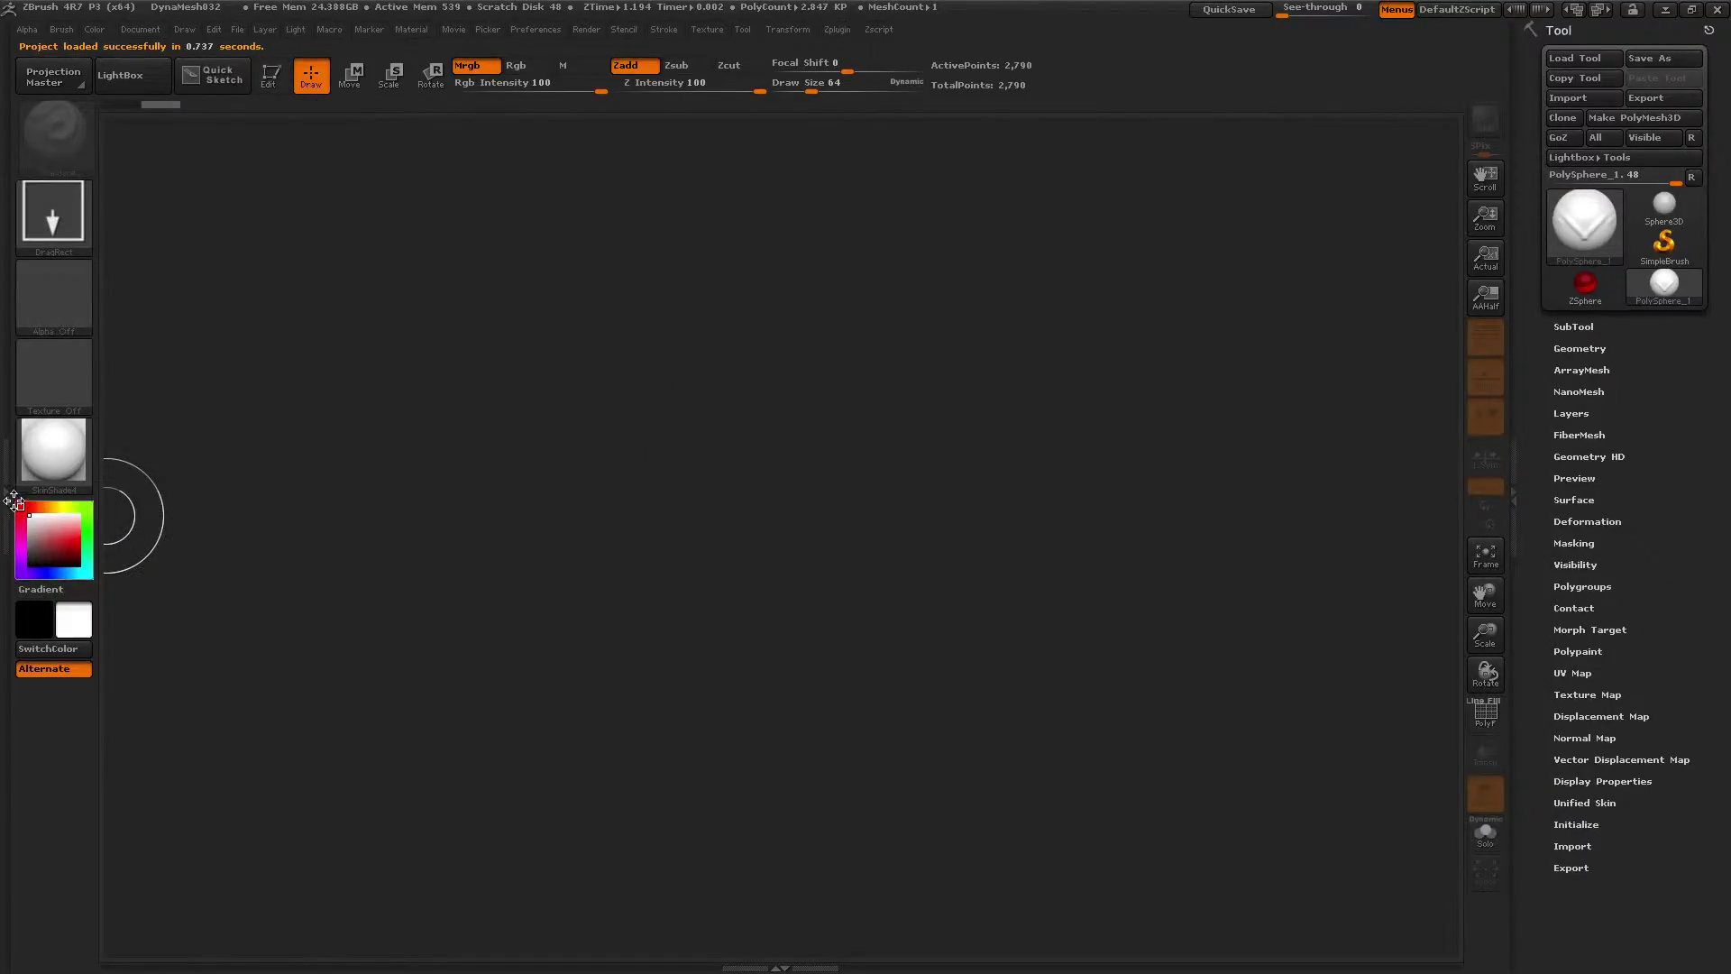
click(53, 448)
click(160, 697)
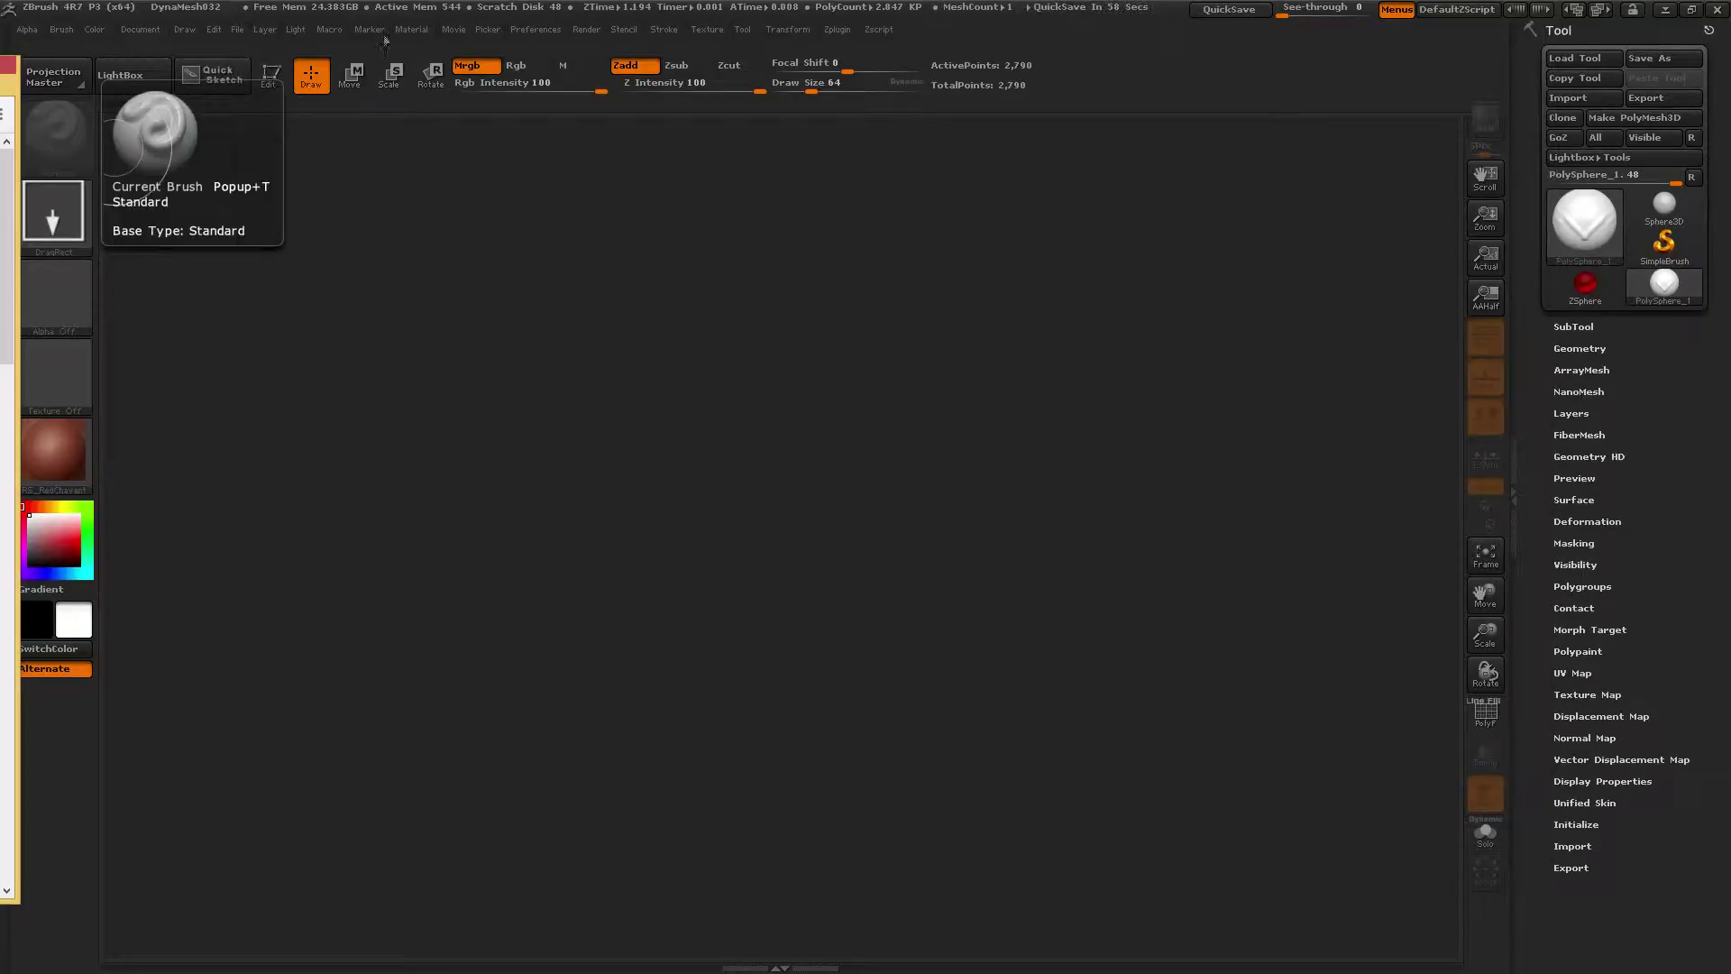
Resize the document to a width of 512 and a height of 512
click(141, 29)
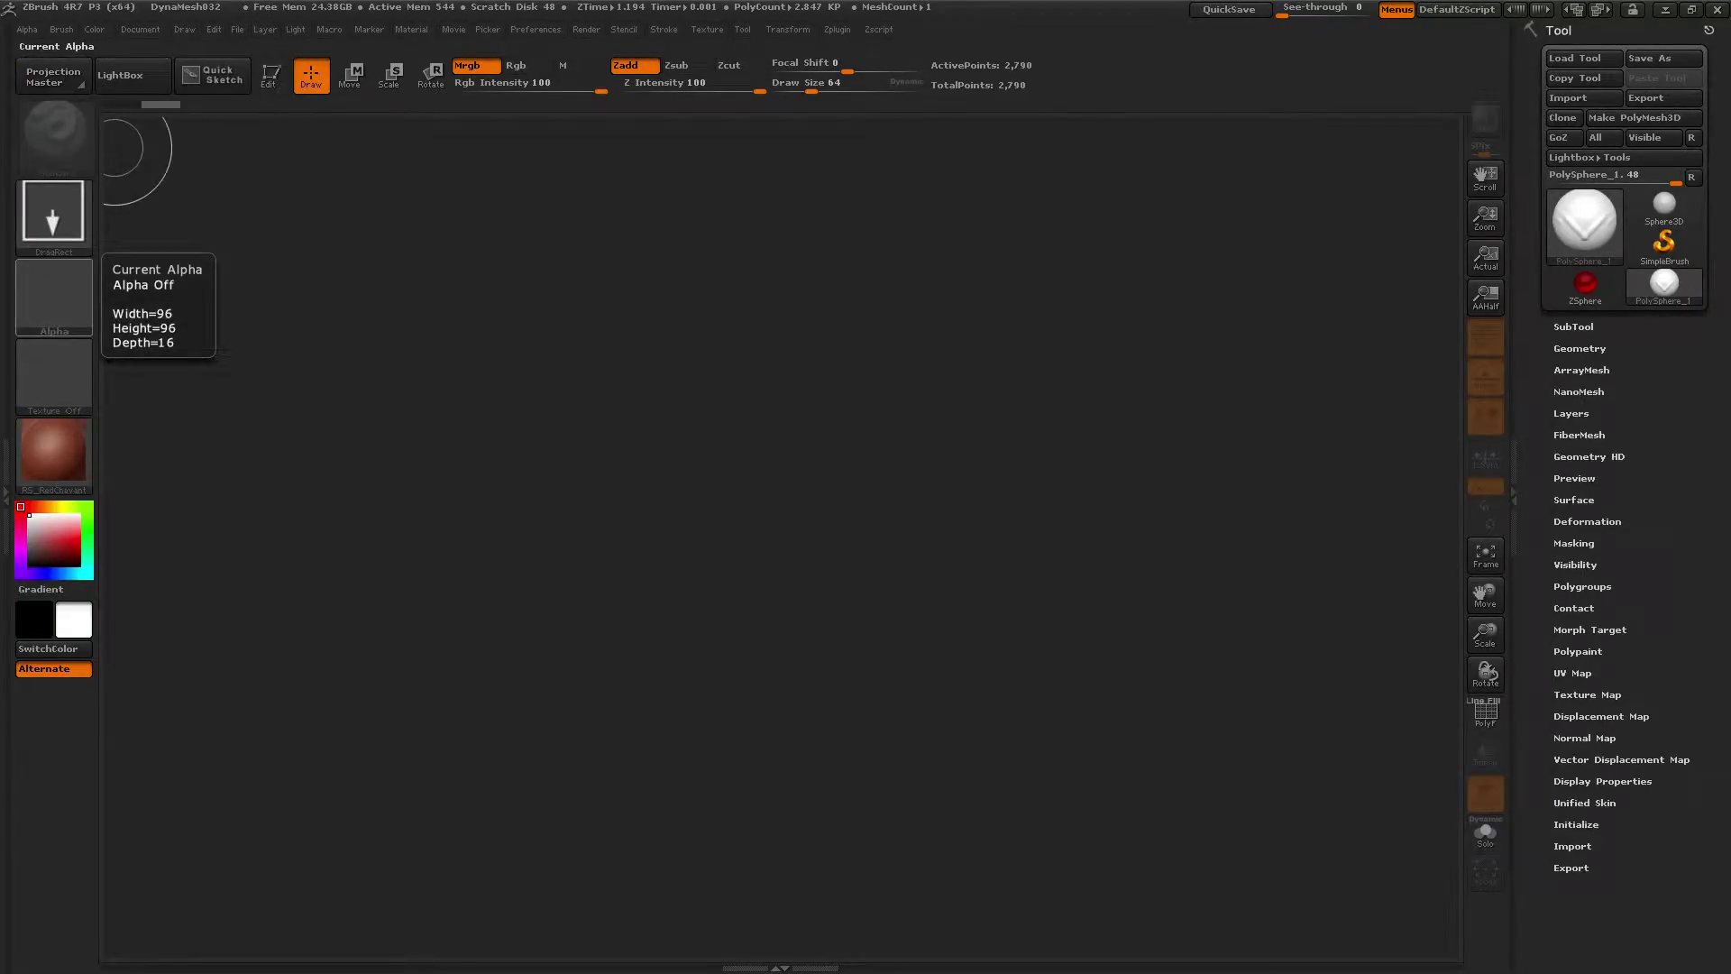
key(alt+Tab)
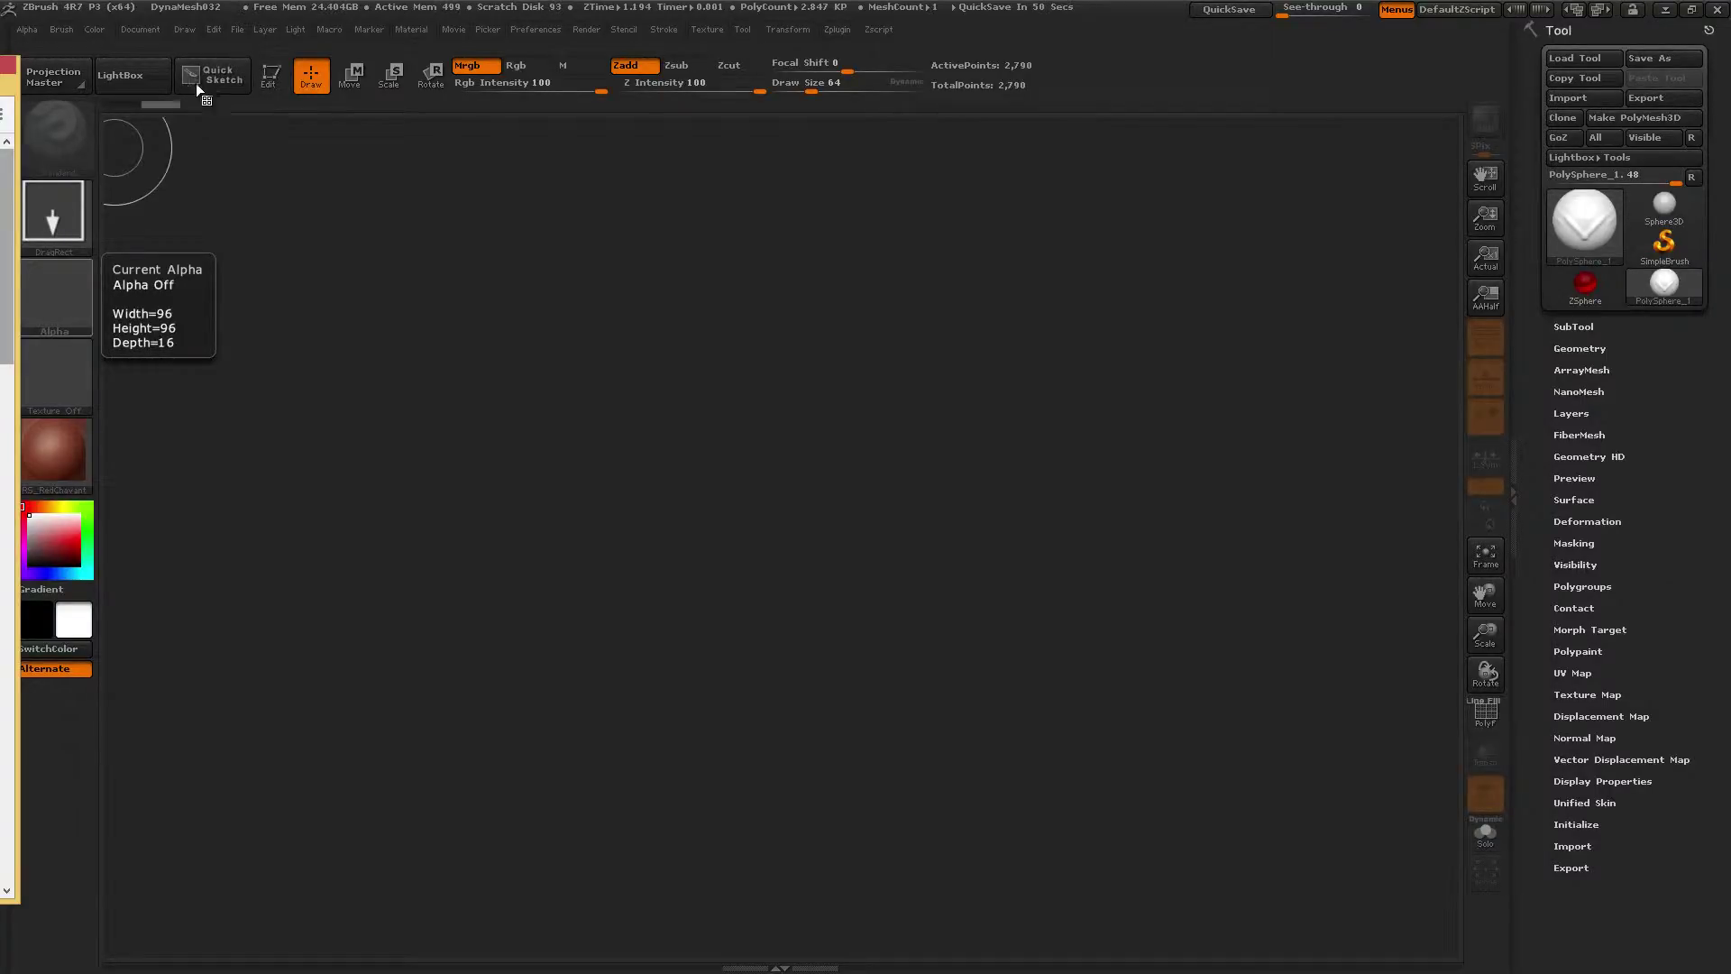
click(147, 33)
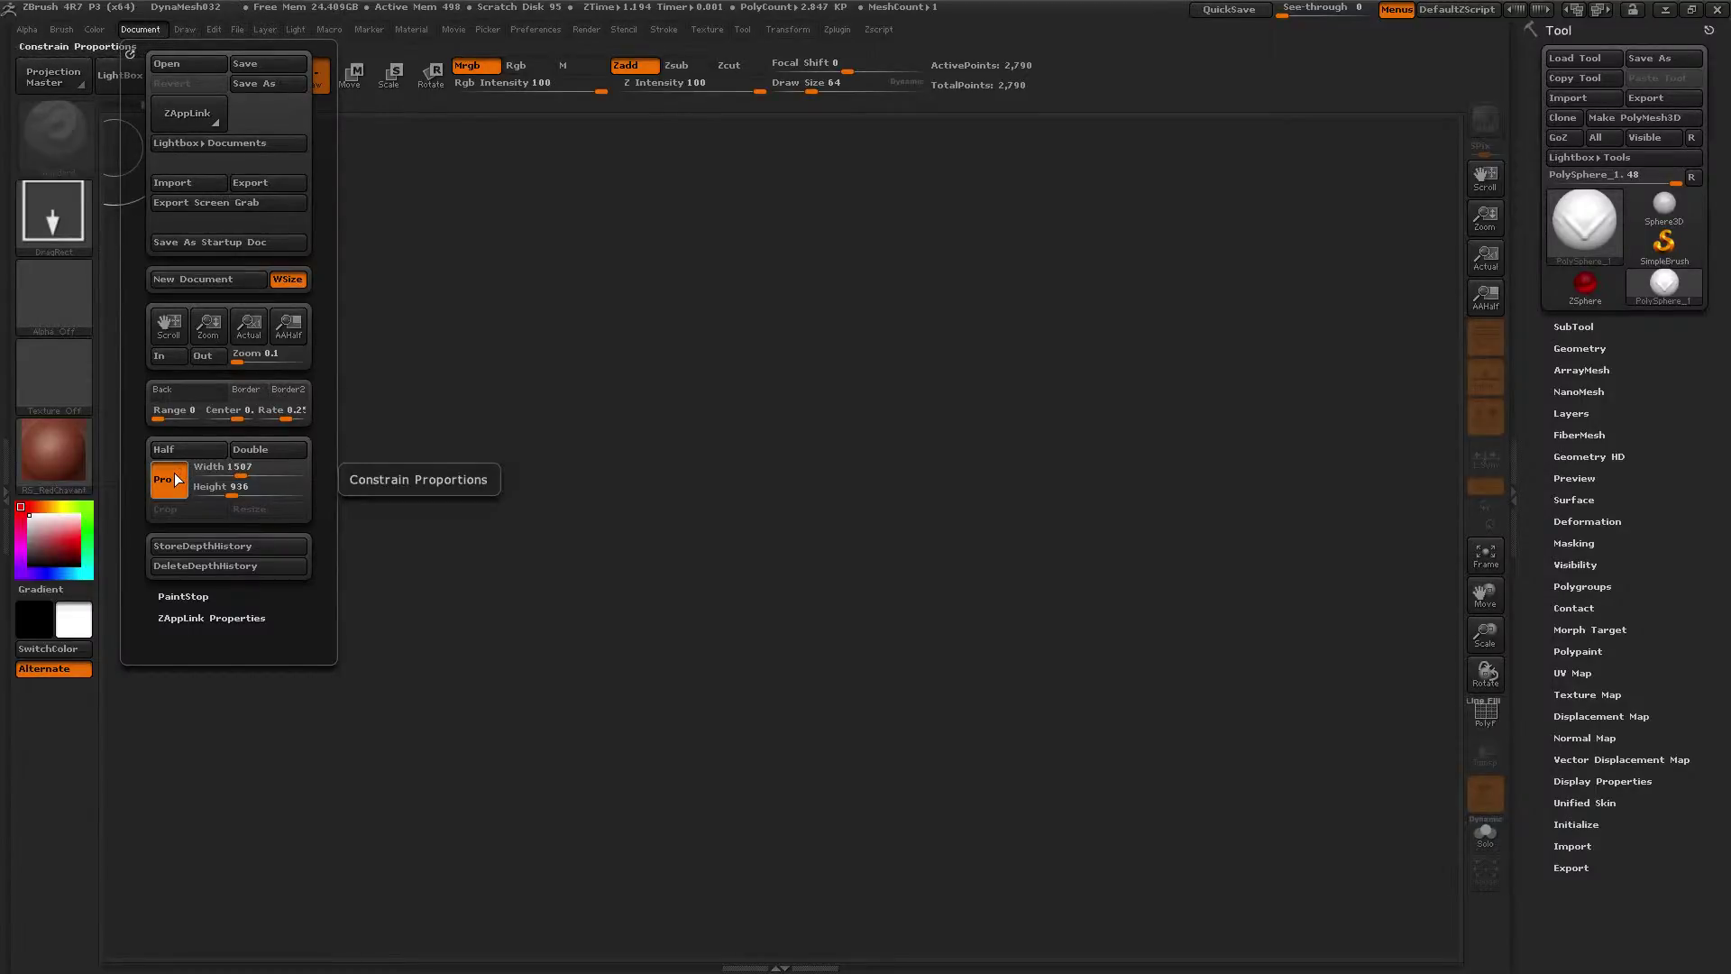
click(206, 466)
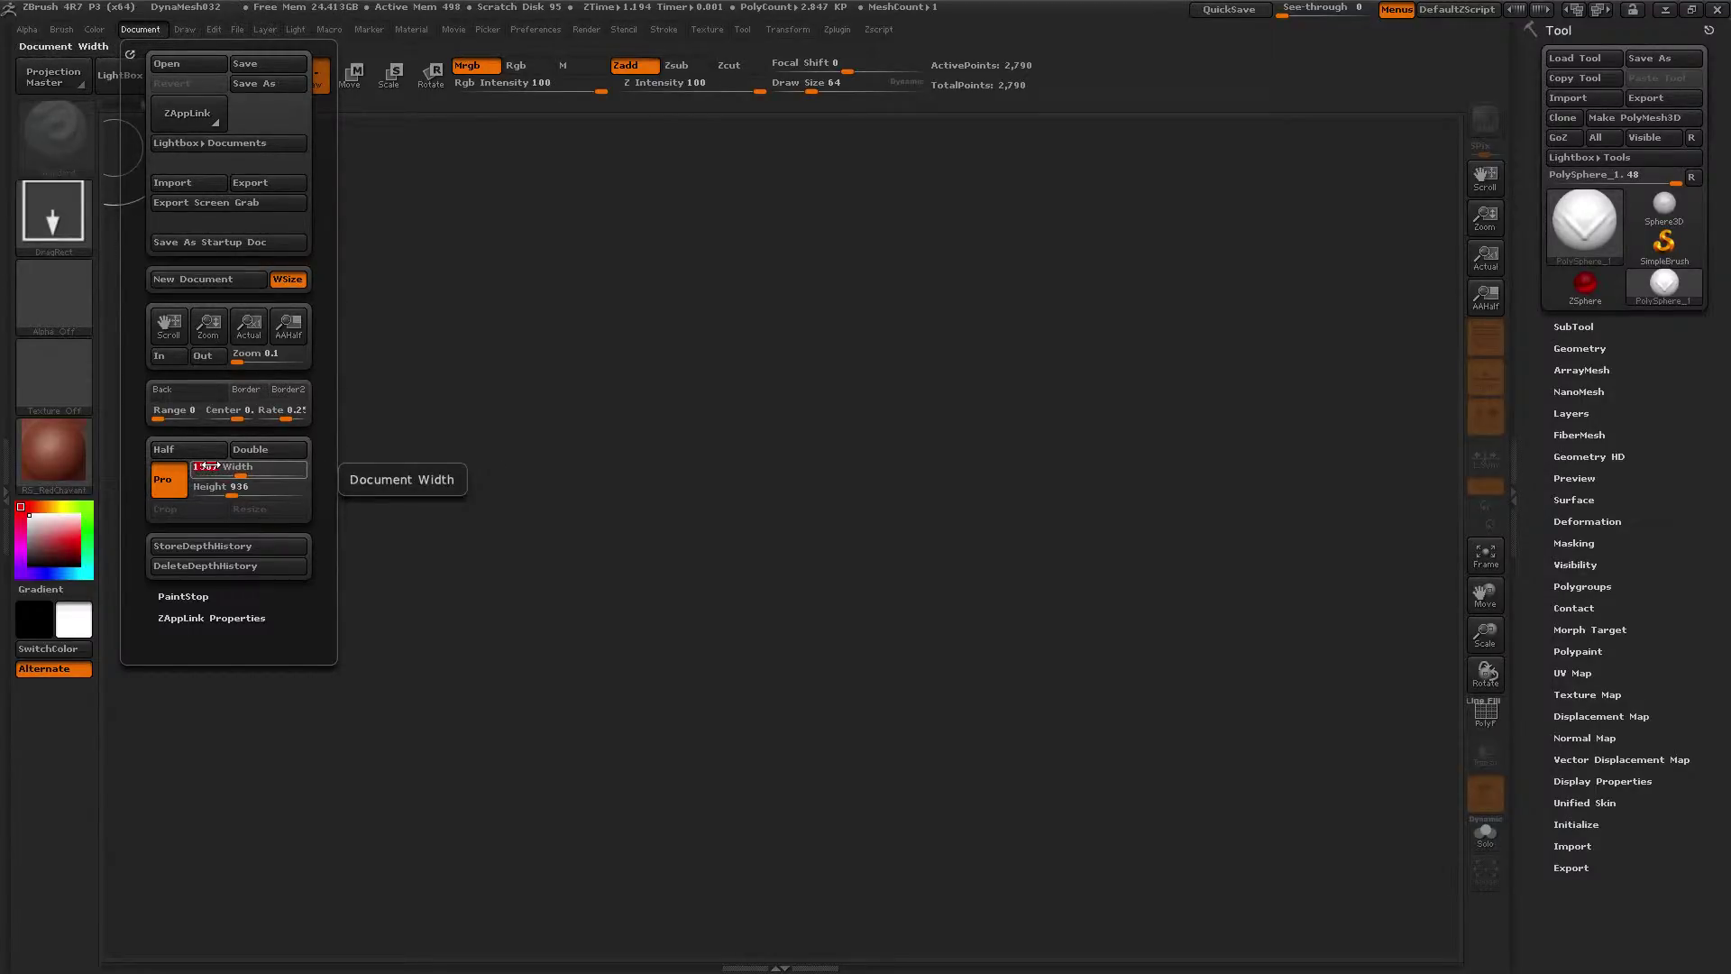
text(512)
click(204, 486)
text(51)
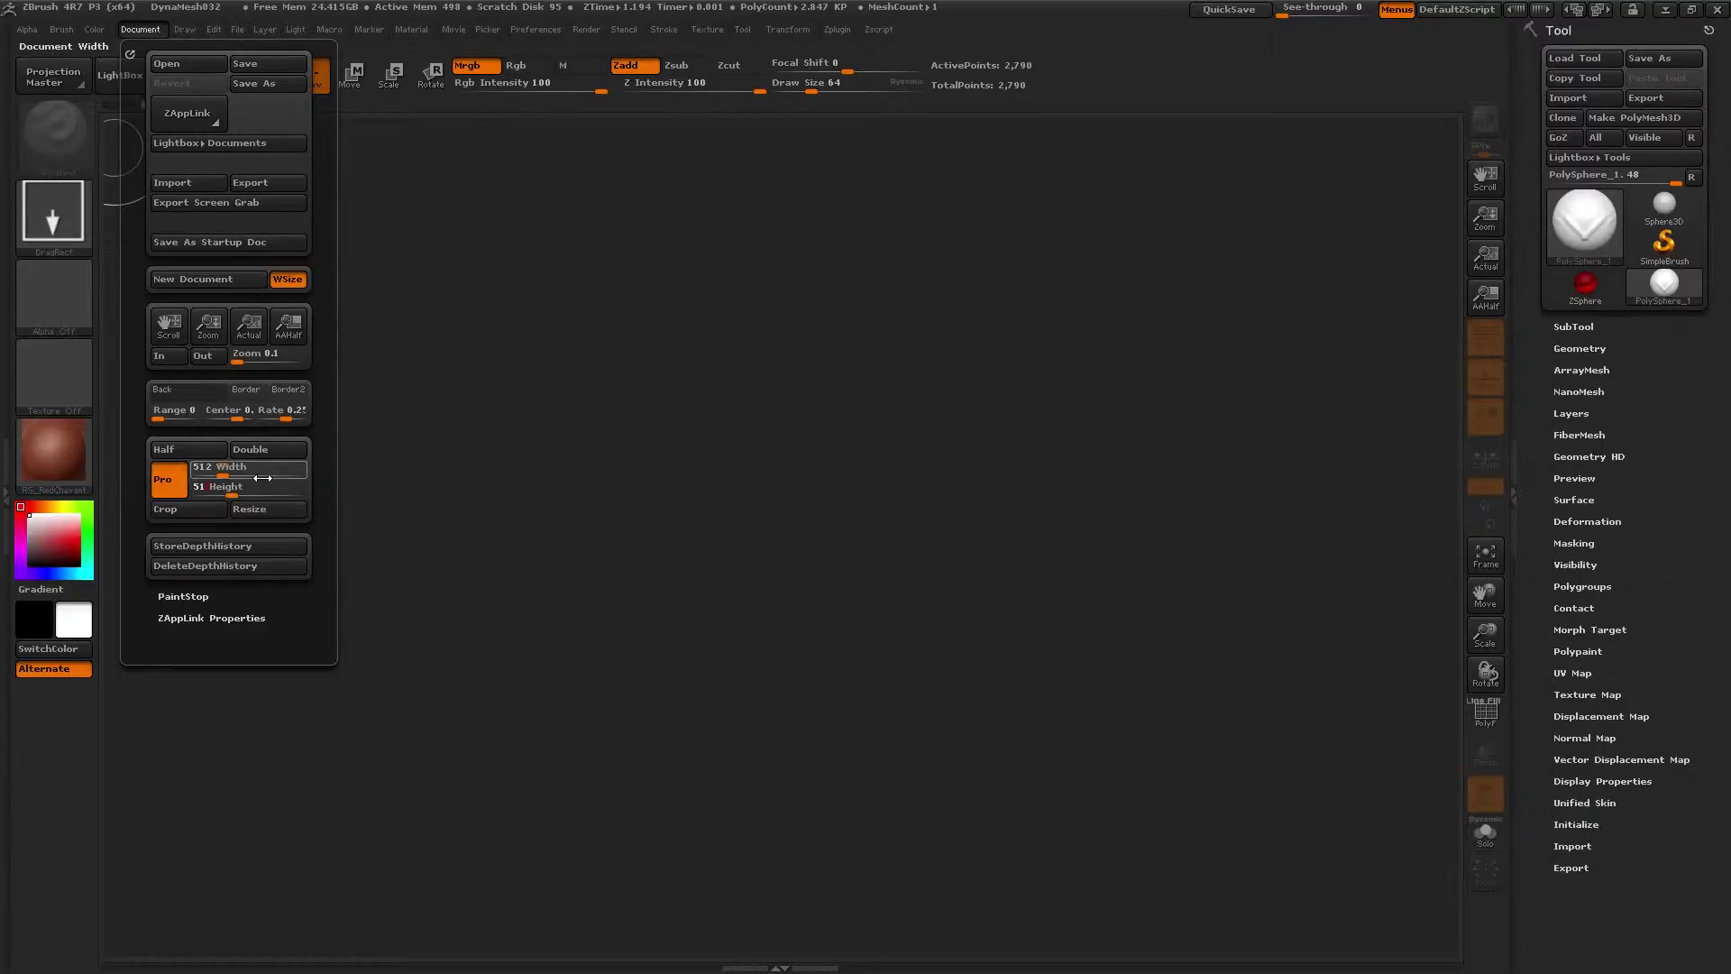
text(2)
key(Return)
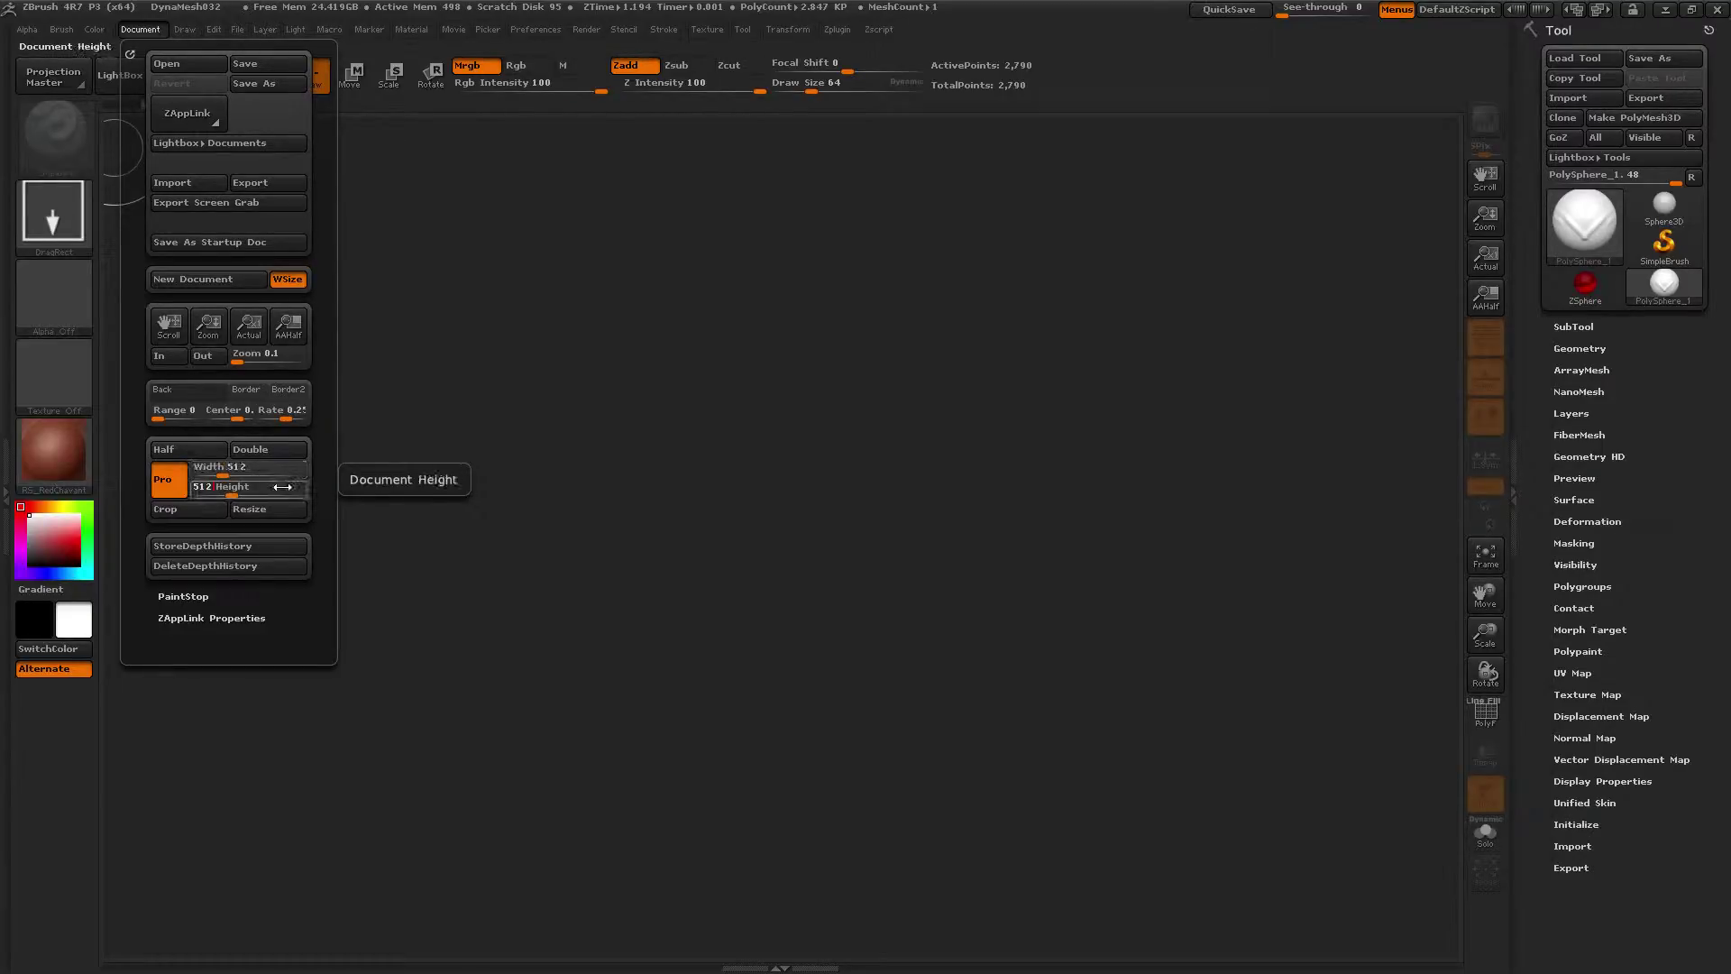
click(267, 510)
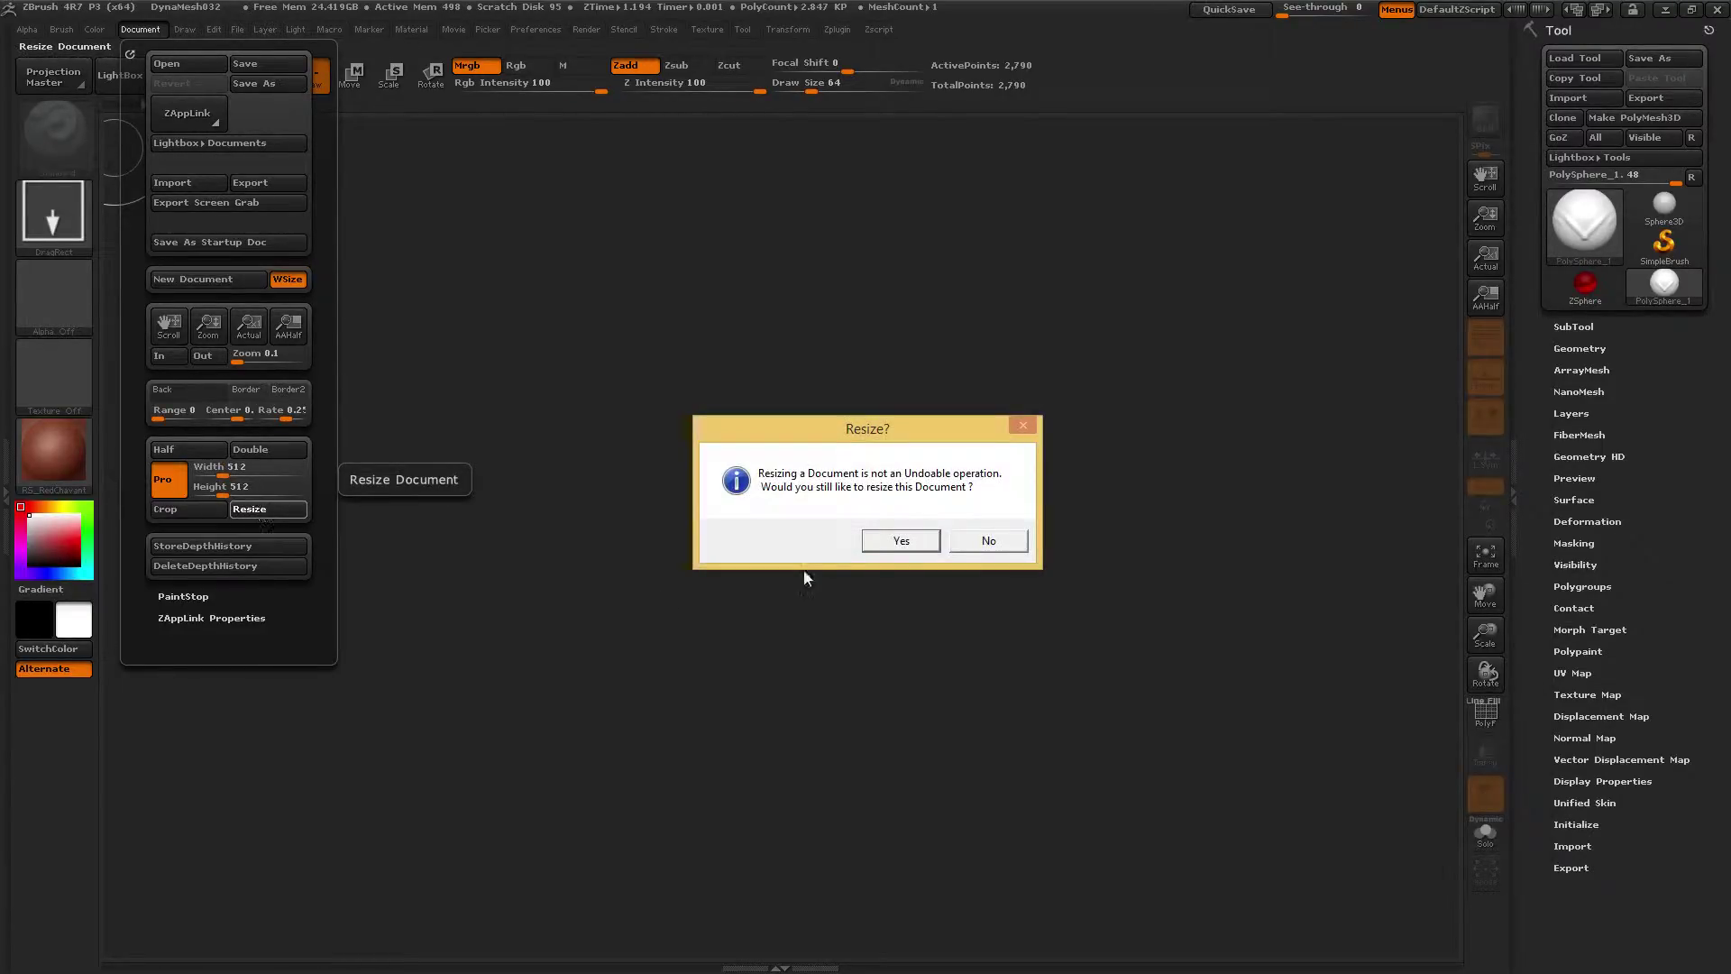
click(901, 540)
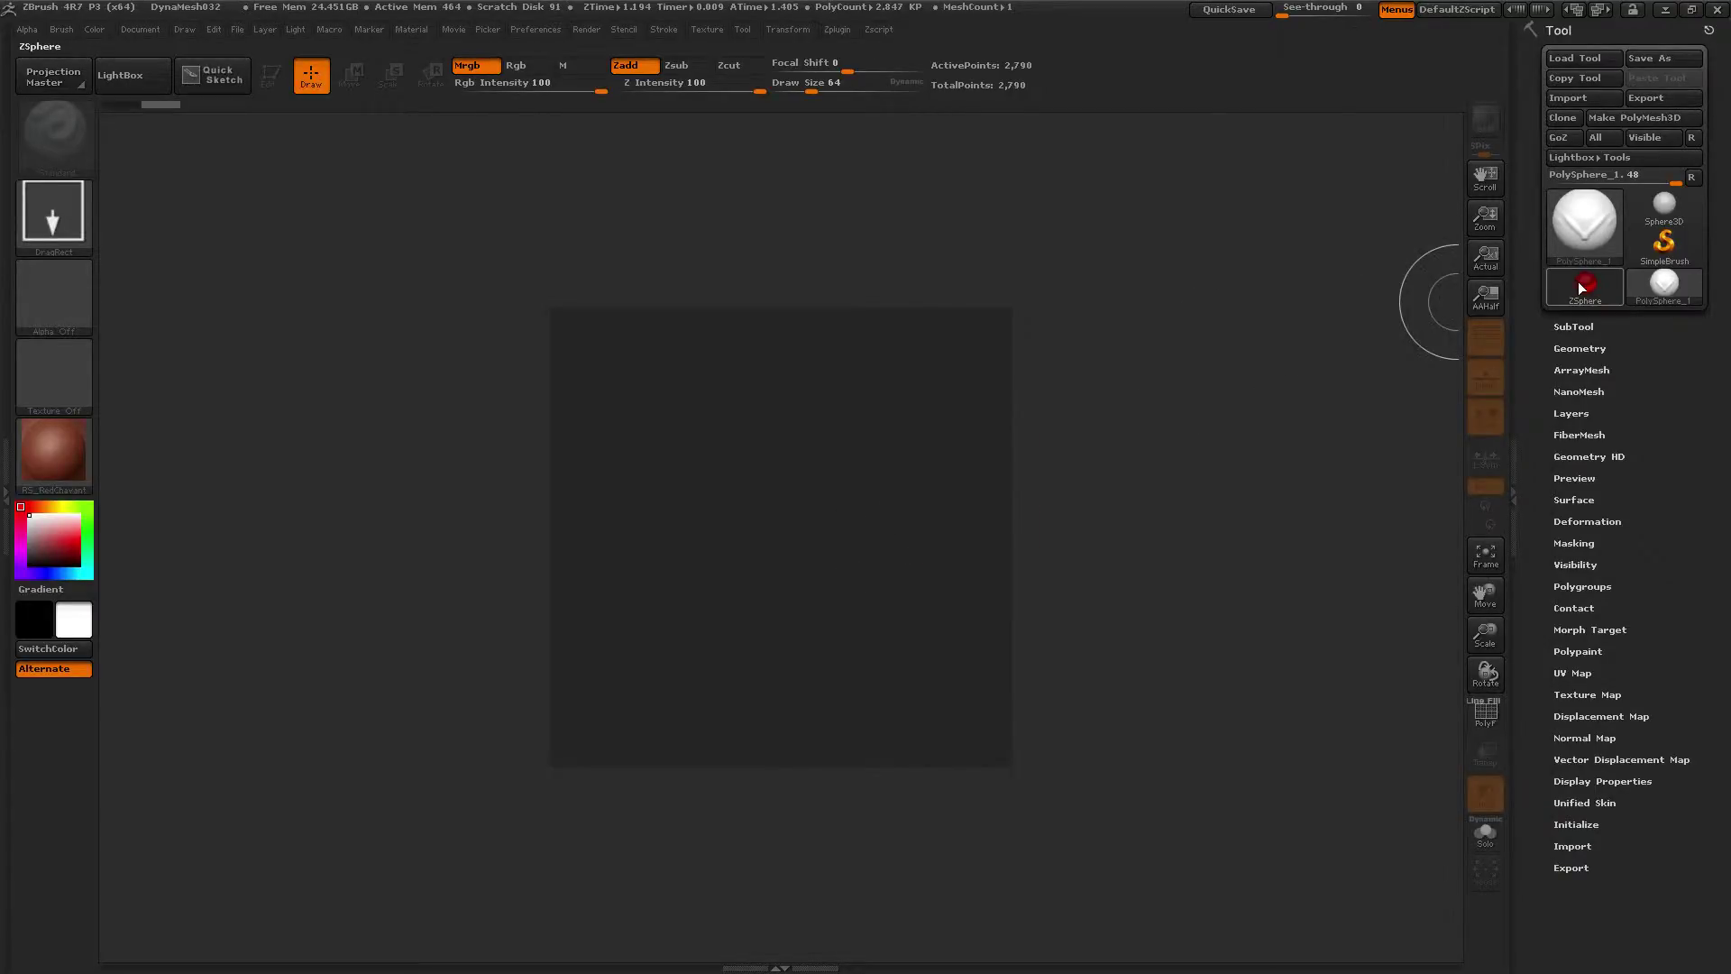
Choose the Plane3D mesh, draw it on the square canvas and enter Edit mode
click(1665, 240)
click(1579, 227)
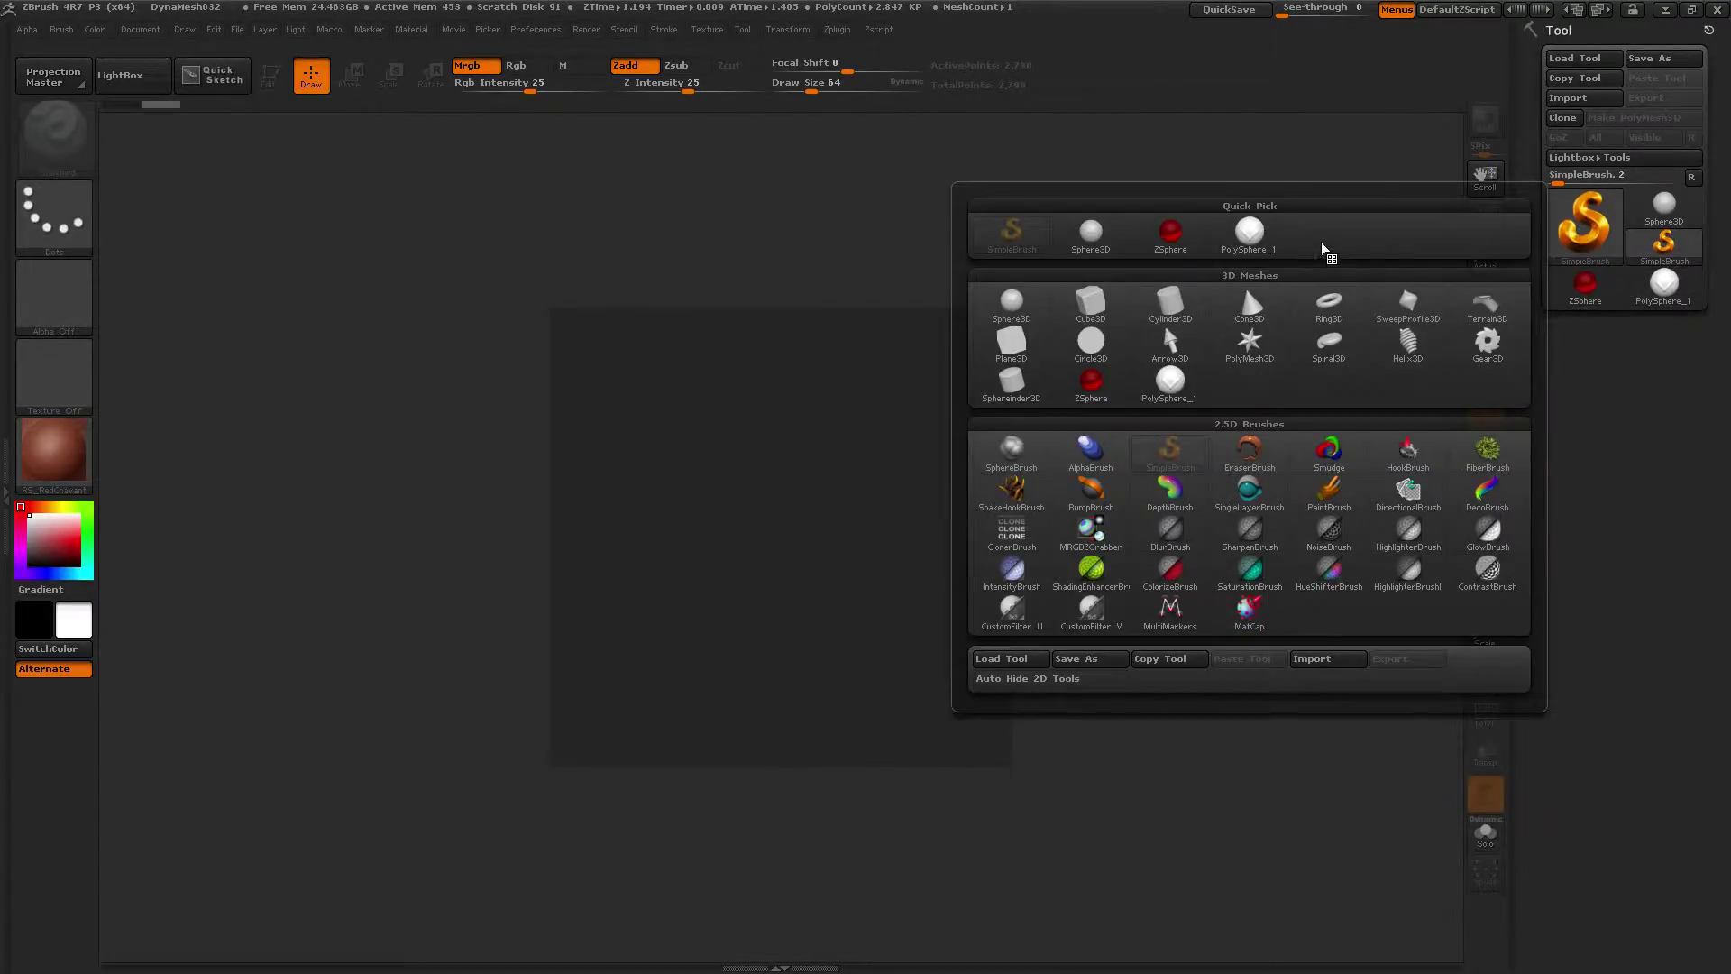
click(1023, 350)
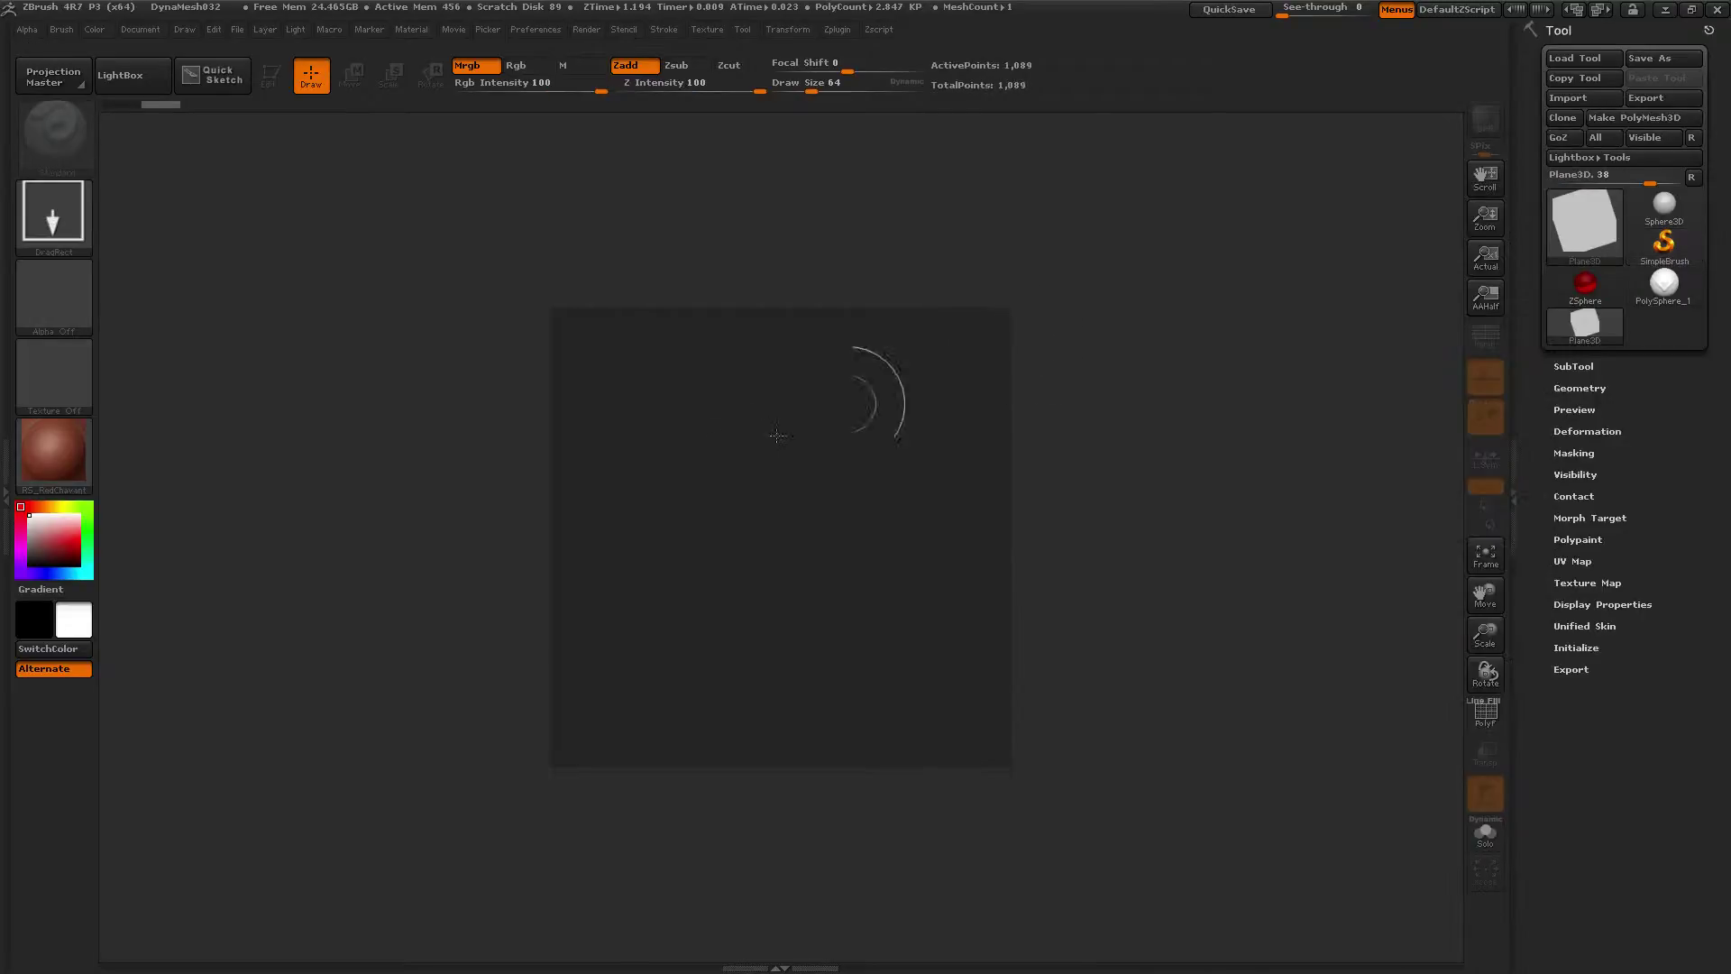
drag(665, 417, 712, 746)
key(t)
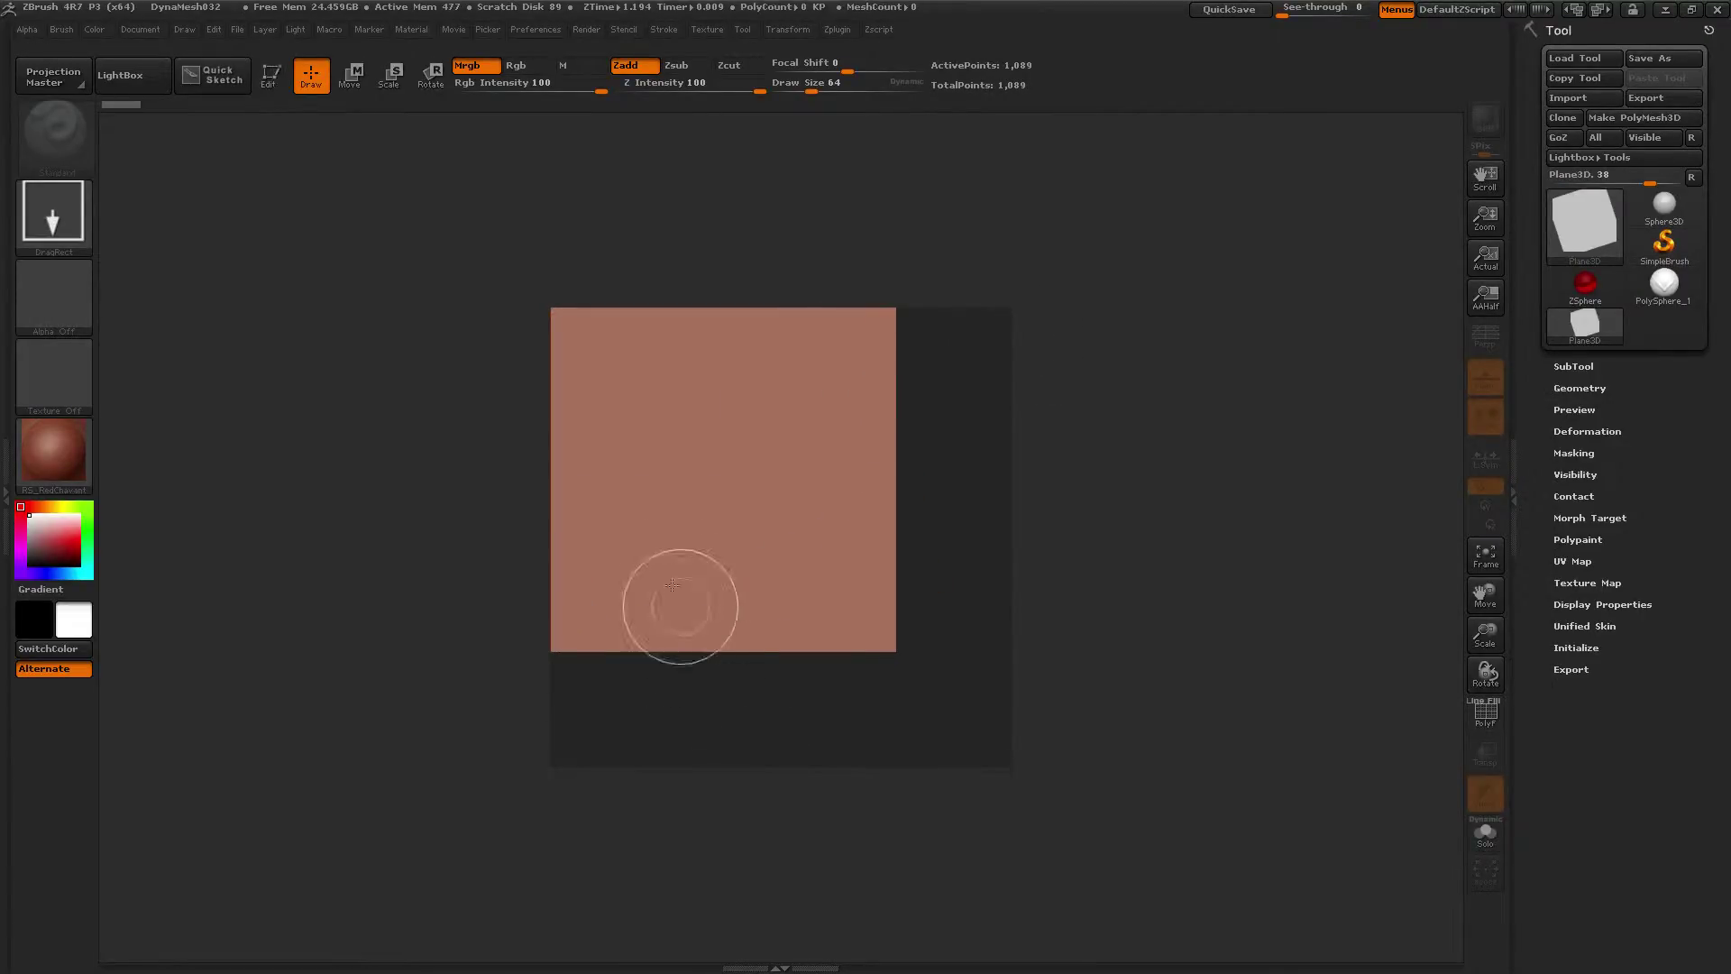
click(268, 75)
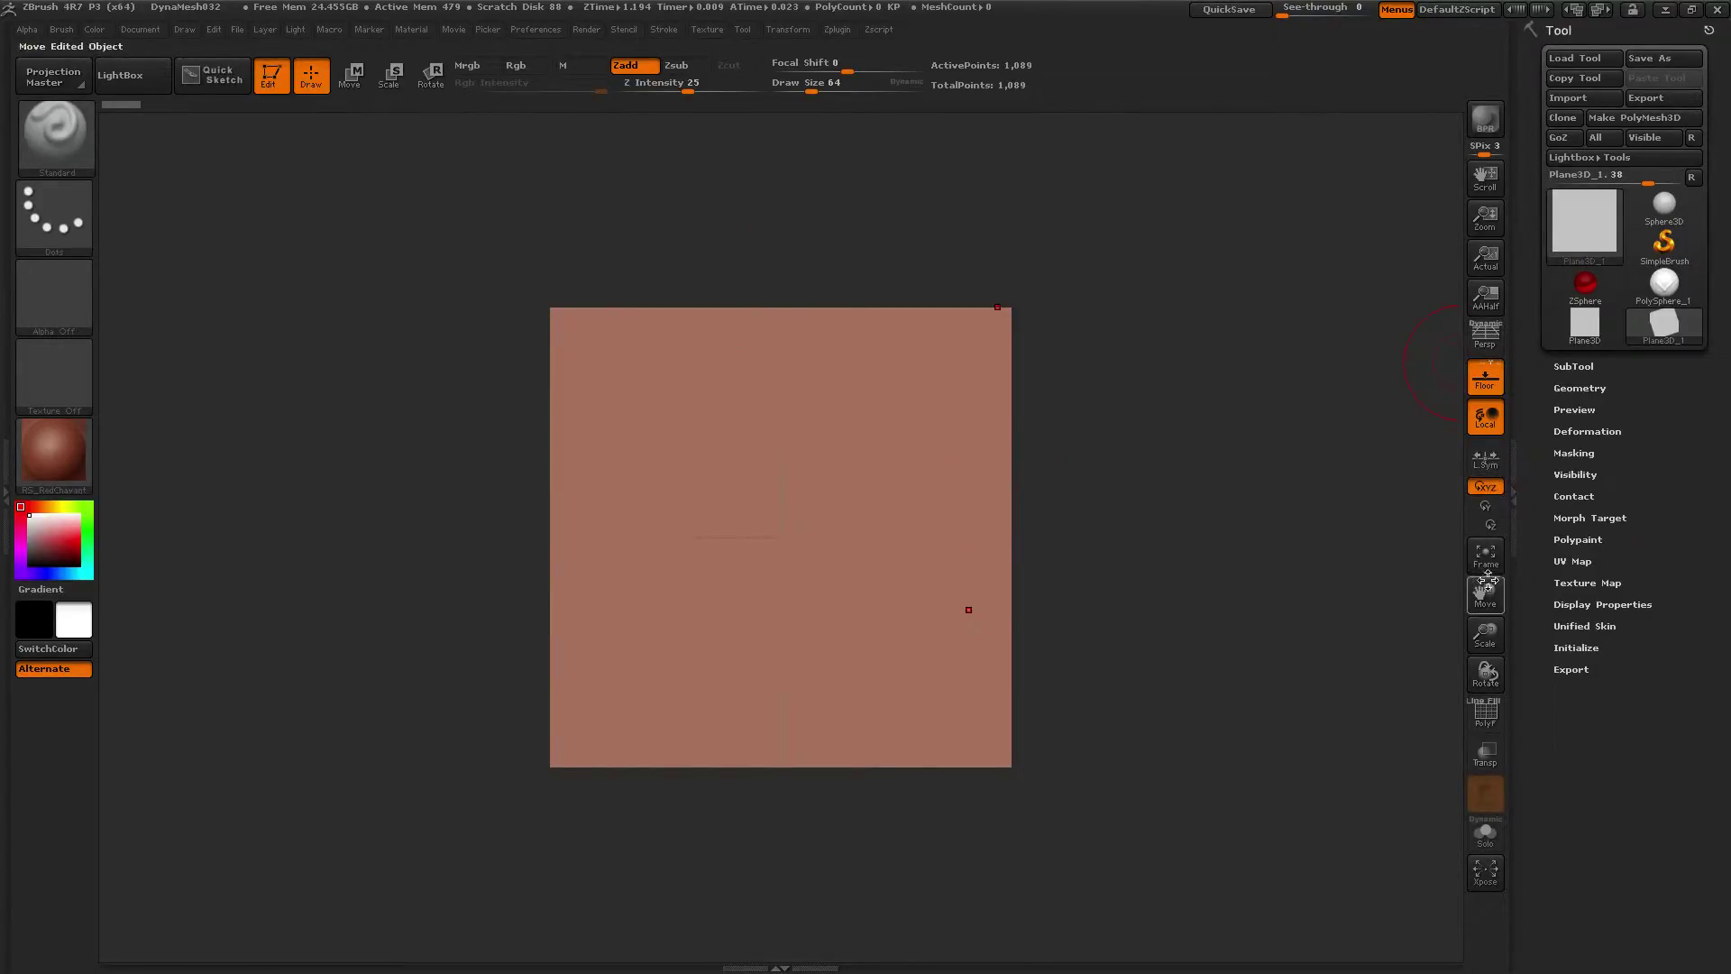
Frame the plane so it fills the canvas exactly and convert it to a PolyMesh3D
mouse_move(1486, 636)
mouse_down()
mouse_move(1477, 572)
mouse_move(1487, 629)
mouse_up()
key(f)
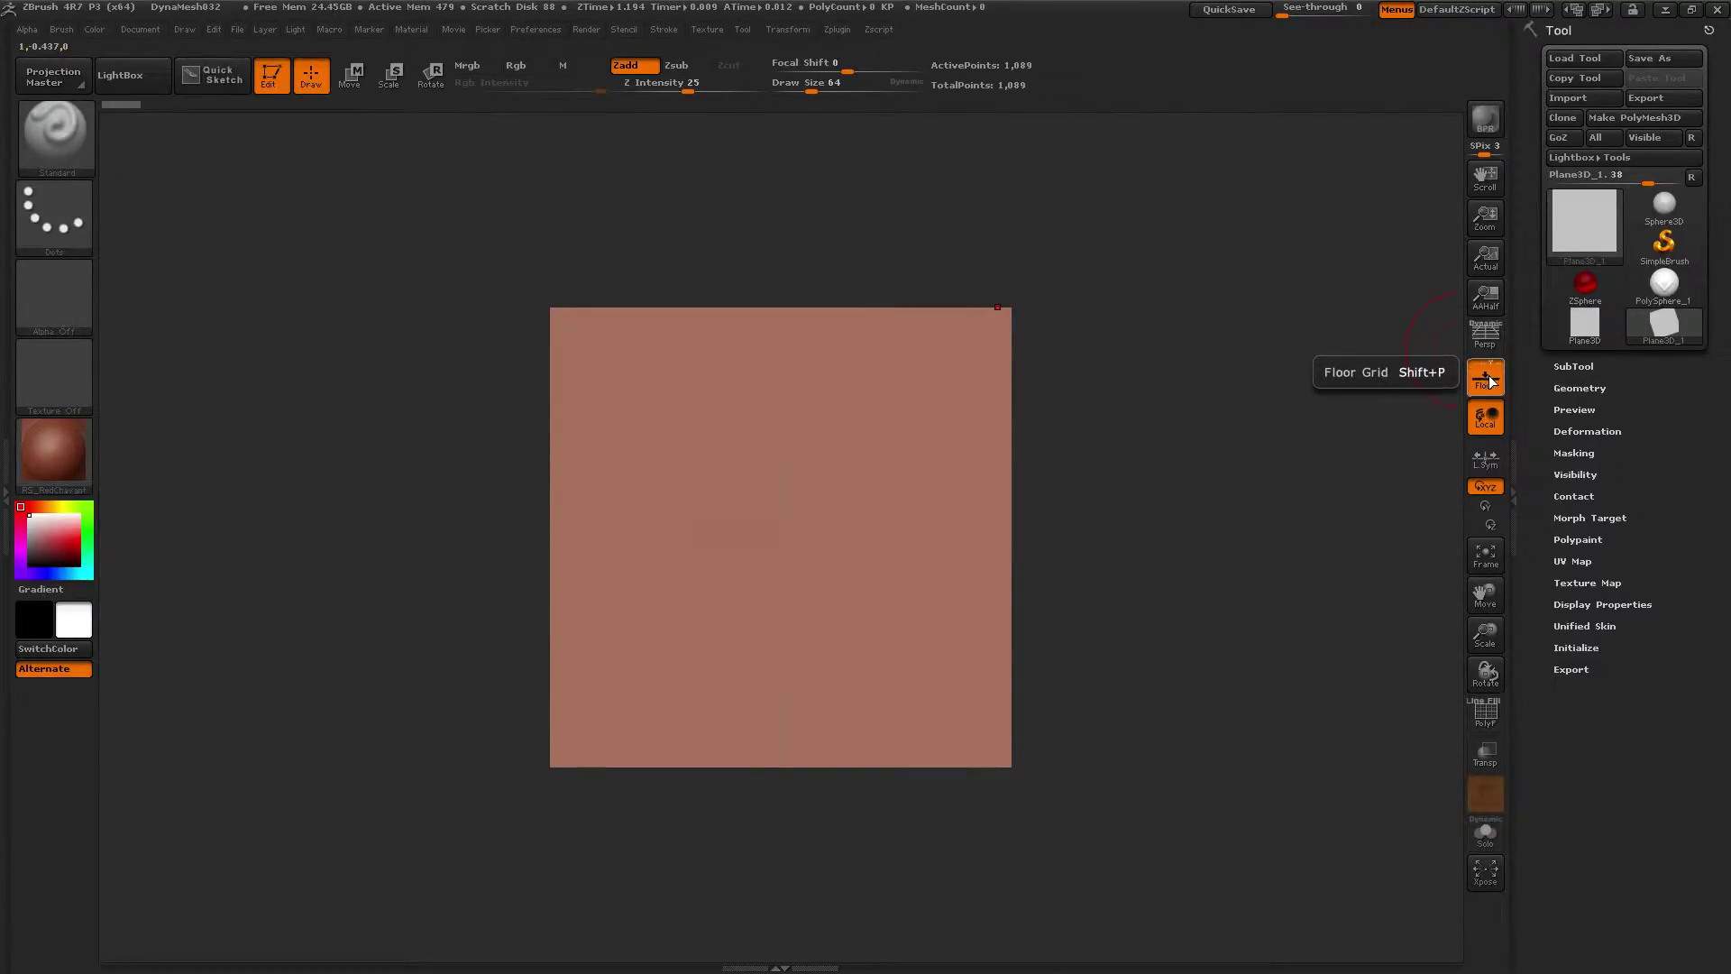
click(1611, 118)
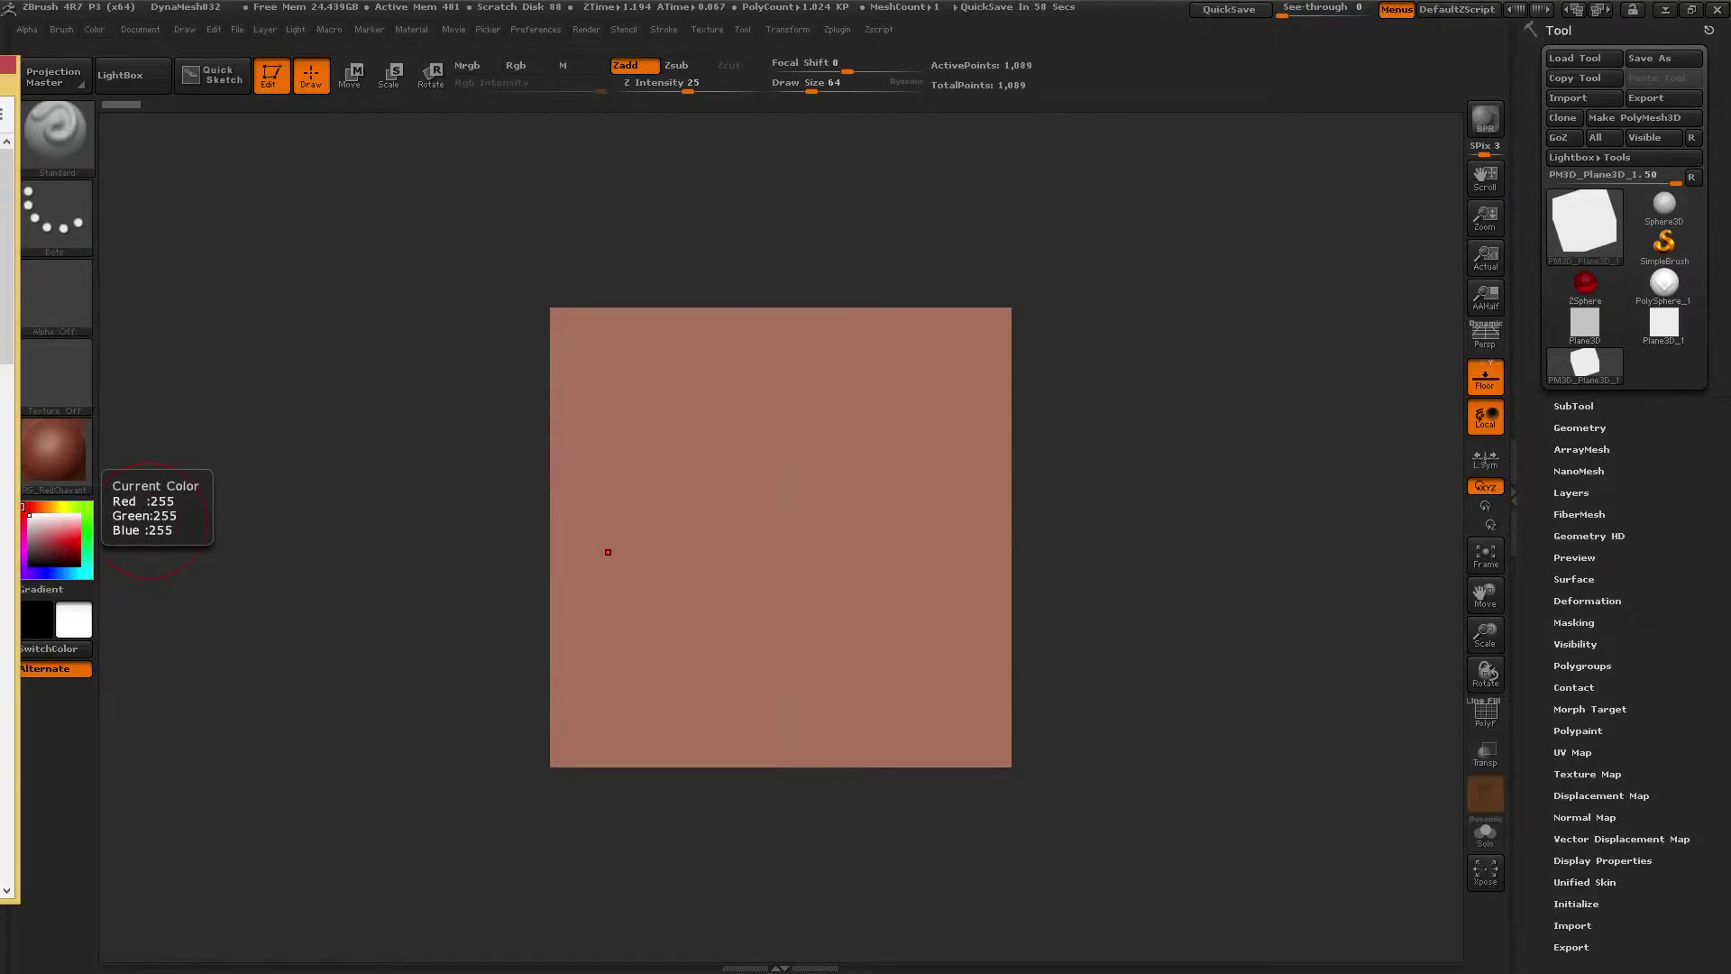
Subdivide the plane mesh up to subdivision level 5
drag(1530, 370, 1575, 276)
click(1579, 267)
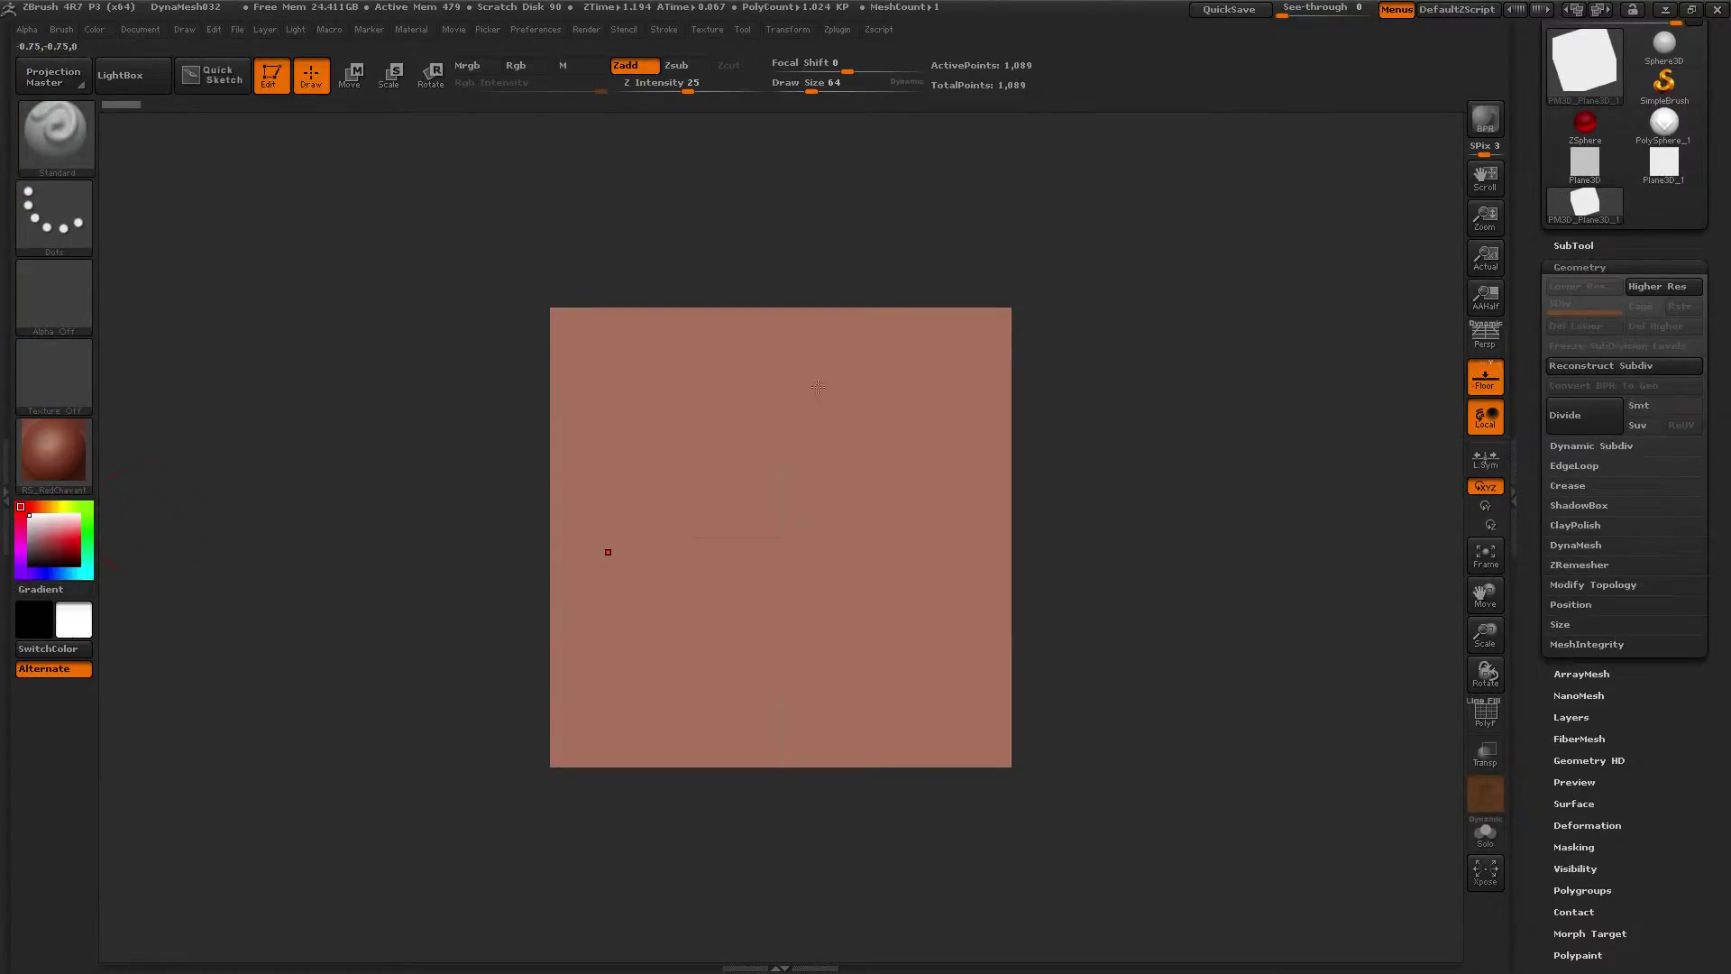
key(ctrl+d)
key(ctrl+d)
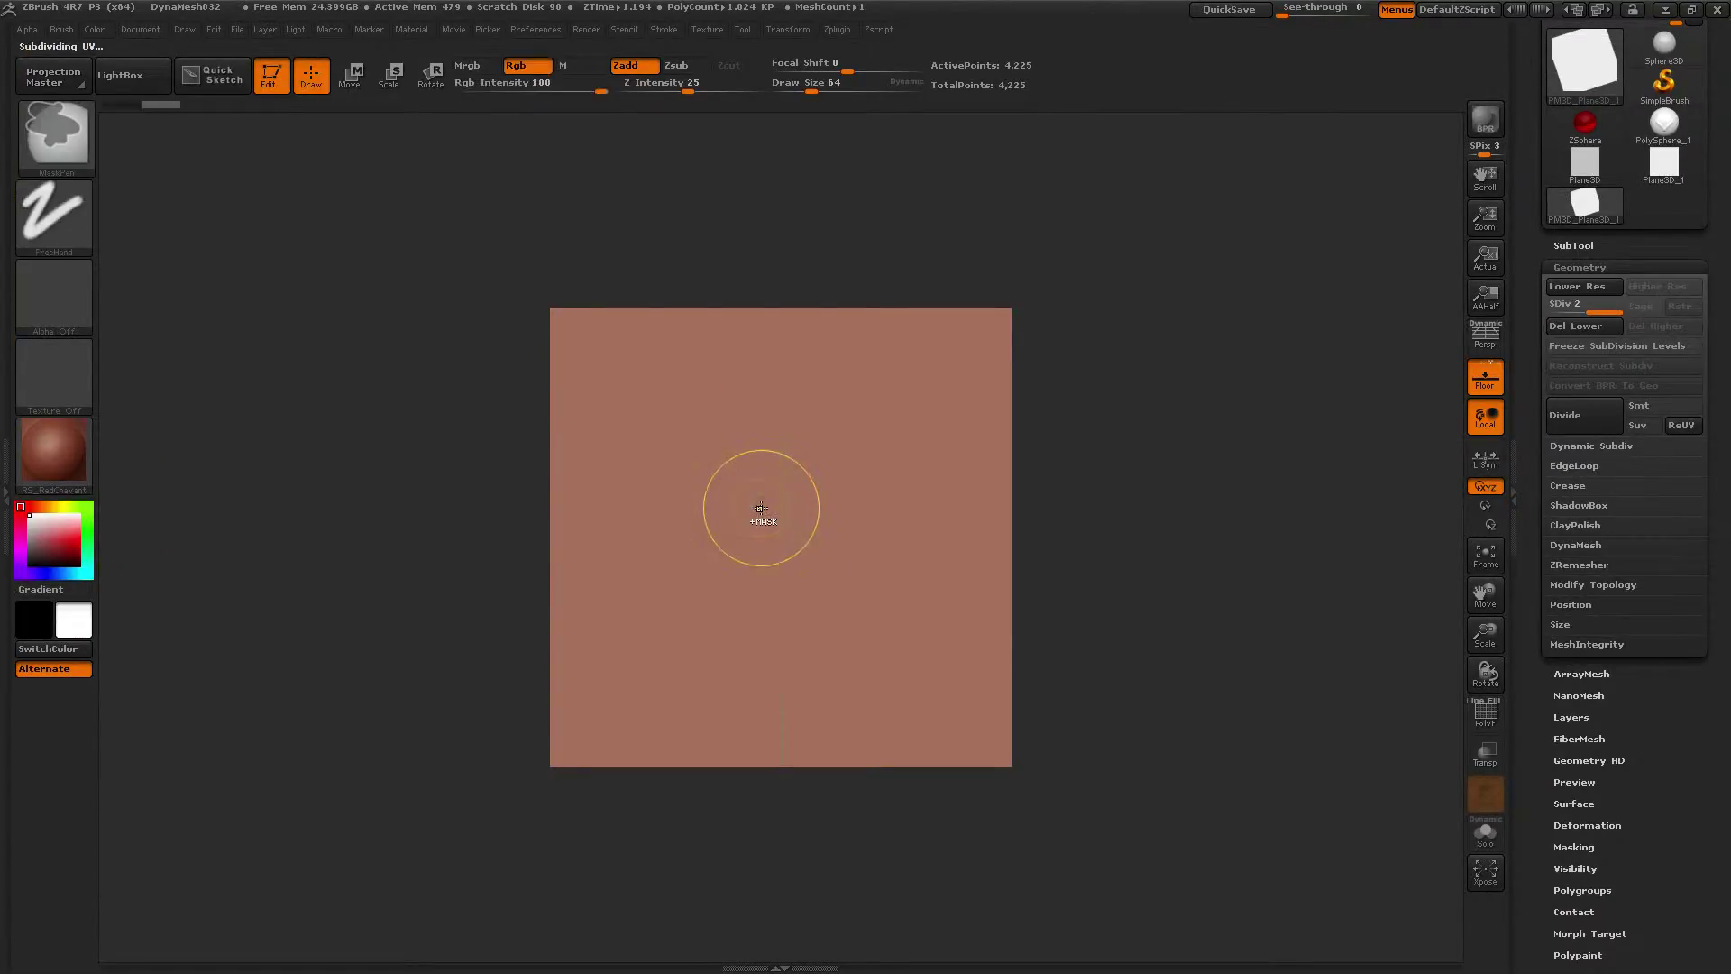
key(ctrl+d)
key(ctrl+d)
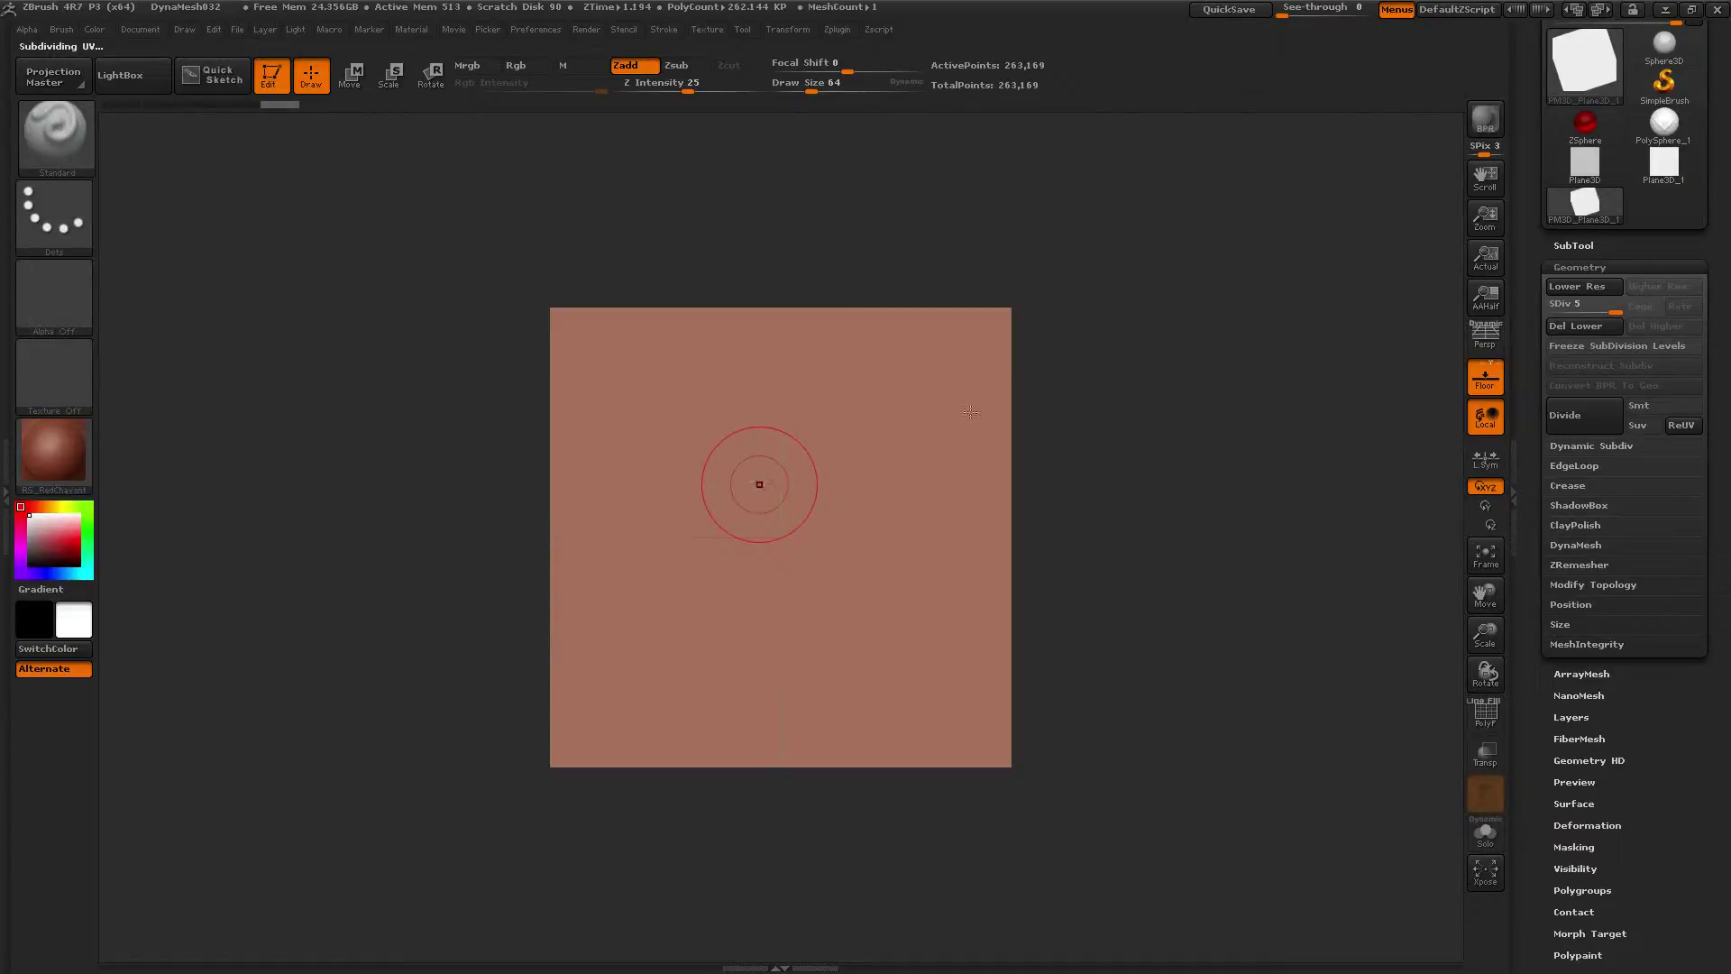
drag(1544, 65, 1544, 224)
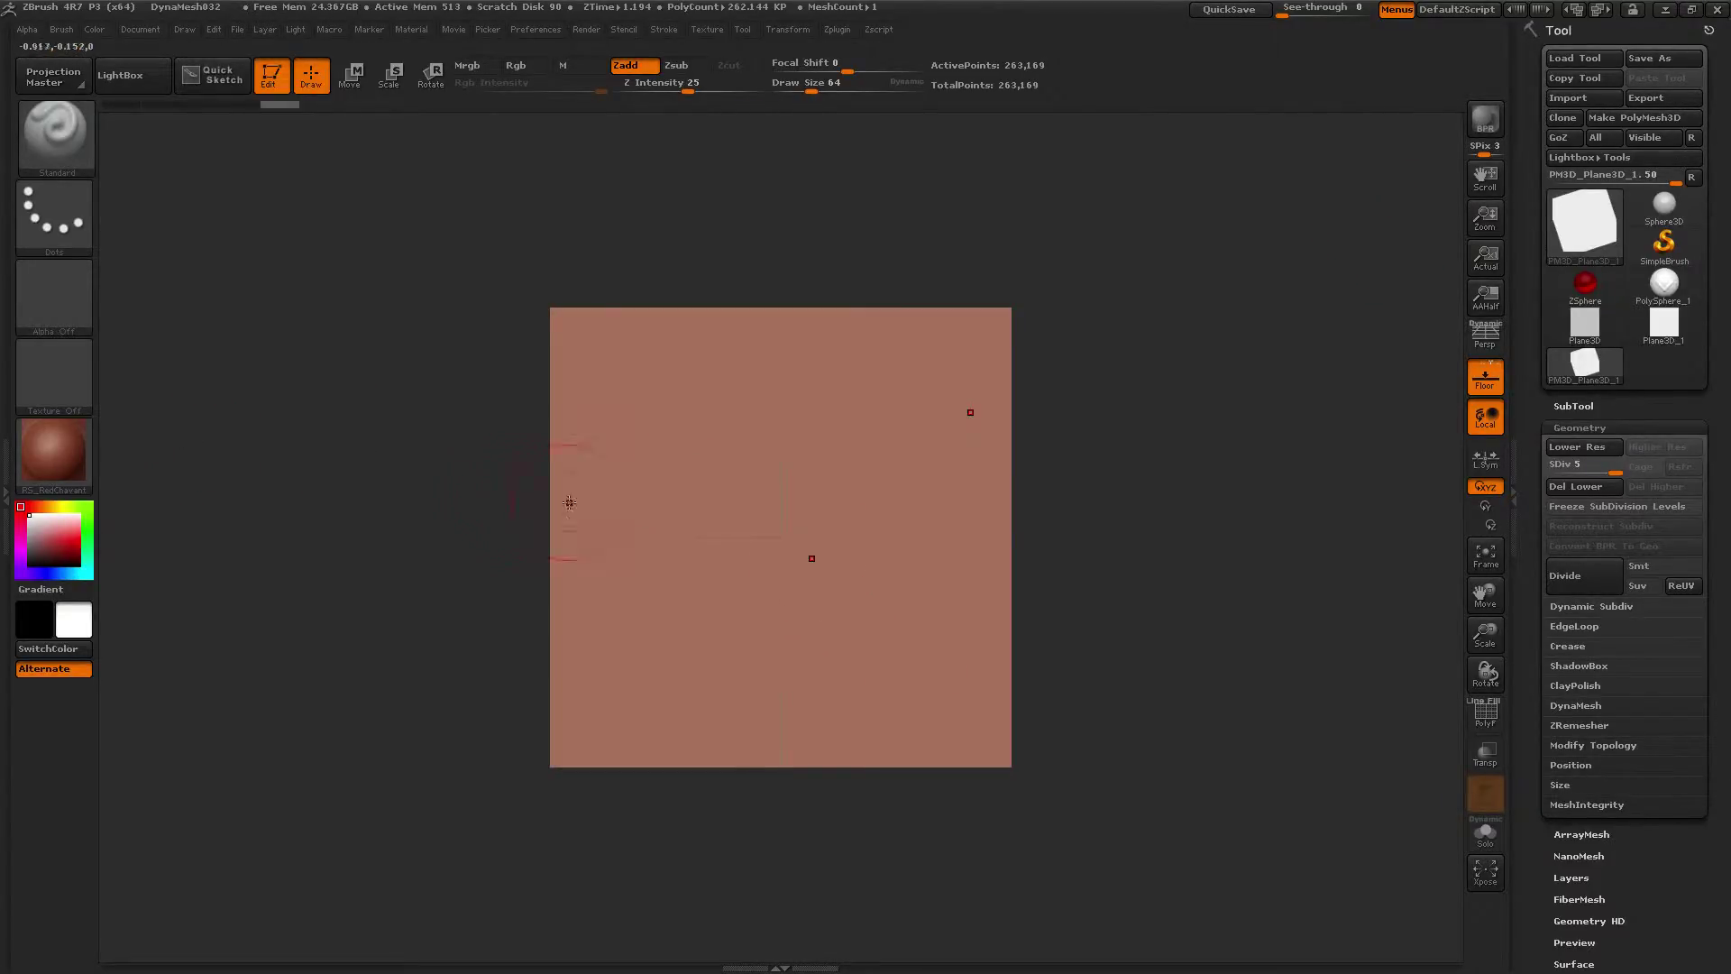
Reduce the brush draw size to 32 and sculpt mirrored eye bumps and a curved smile on the plane
key(bracketleft)
key(bracketleft)
key(bracketleft)
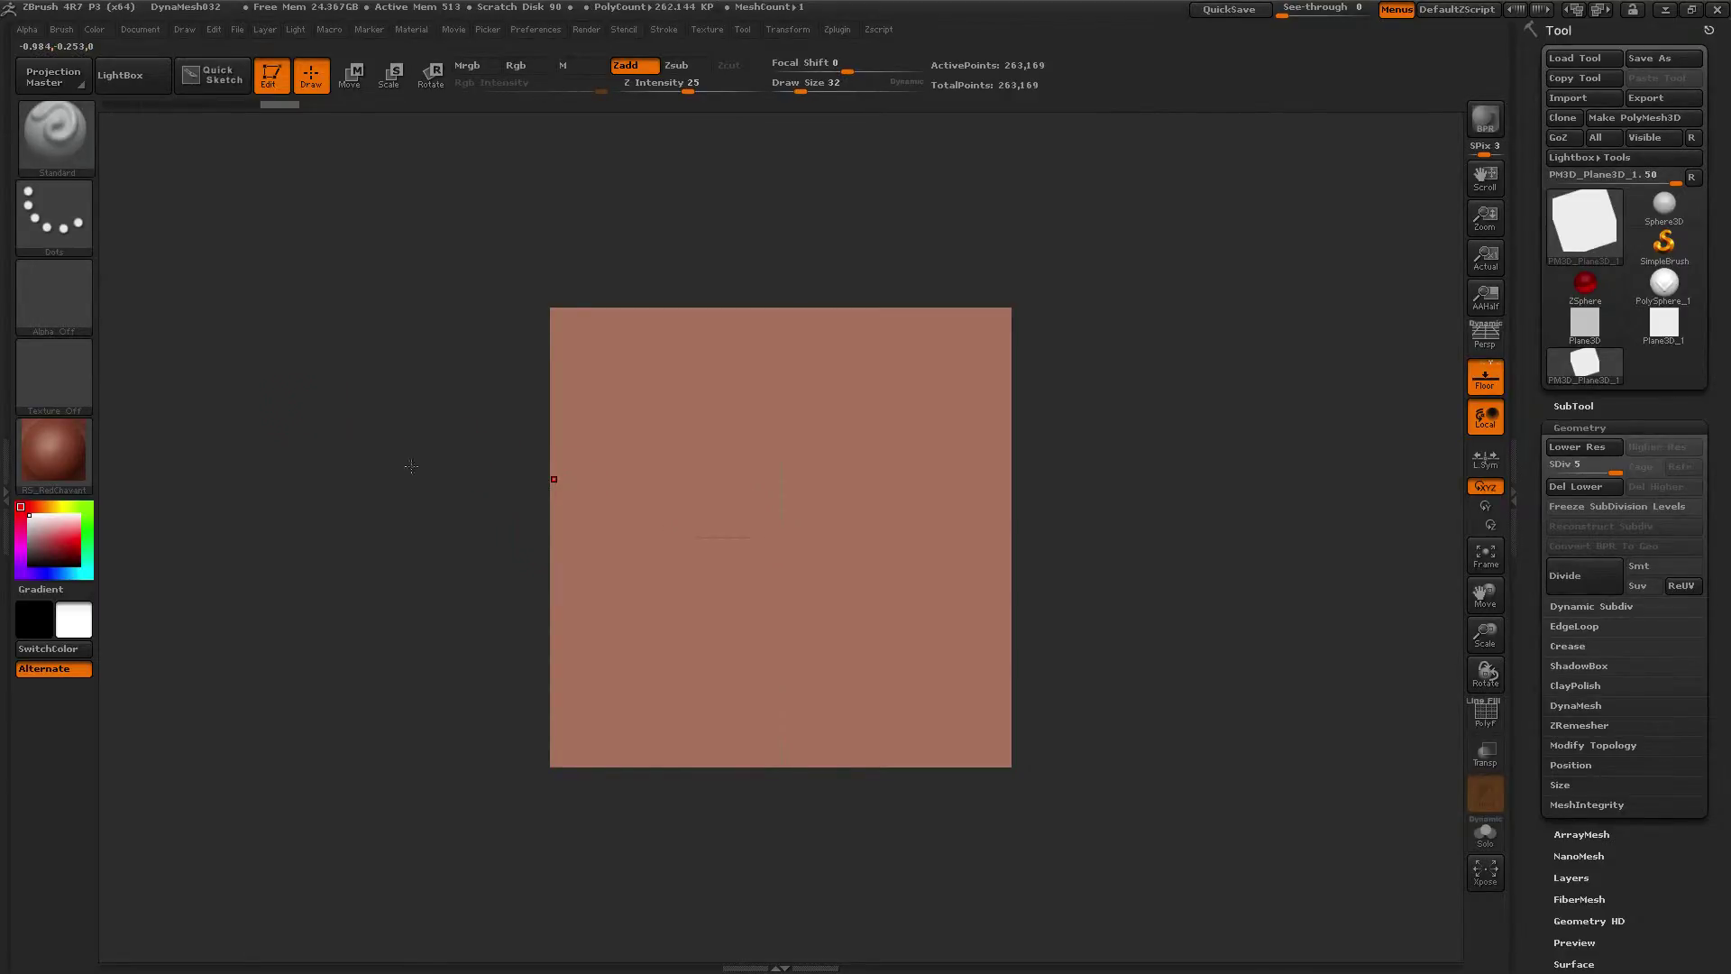
click(647, 465)
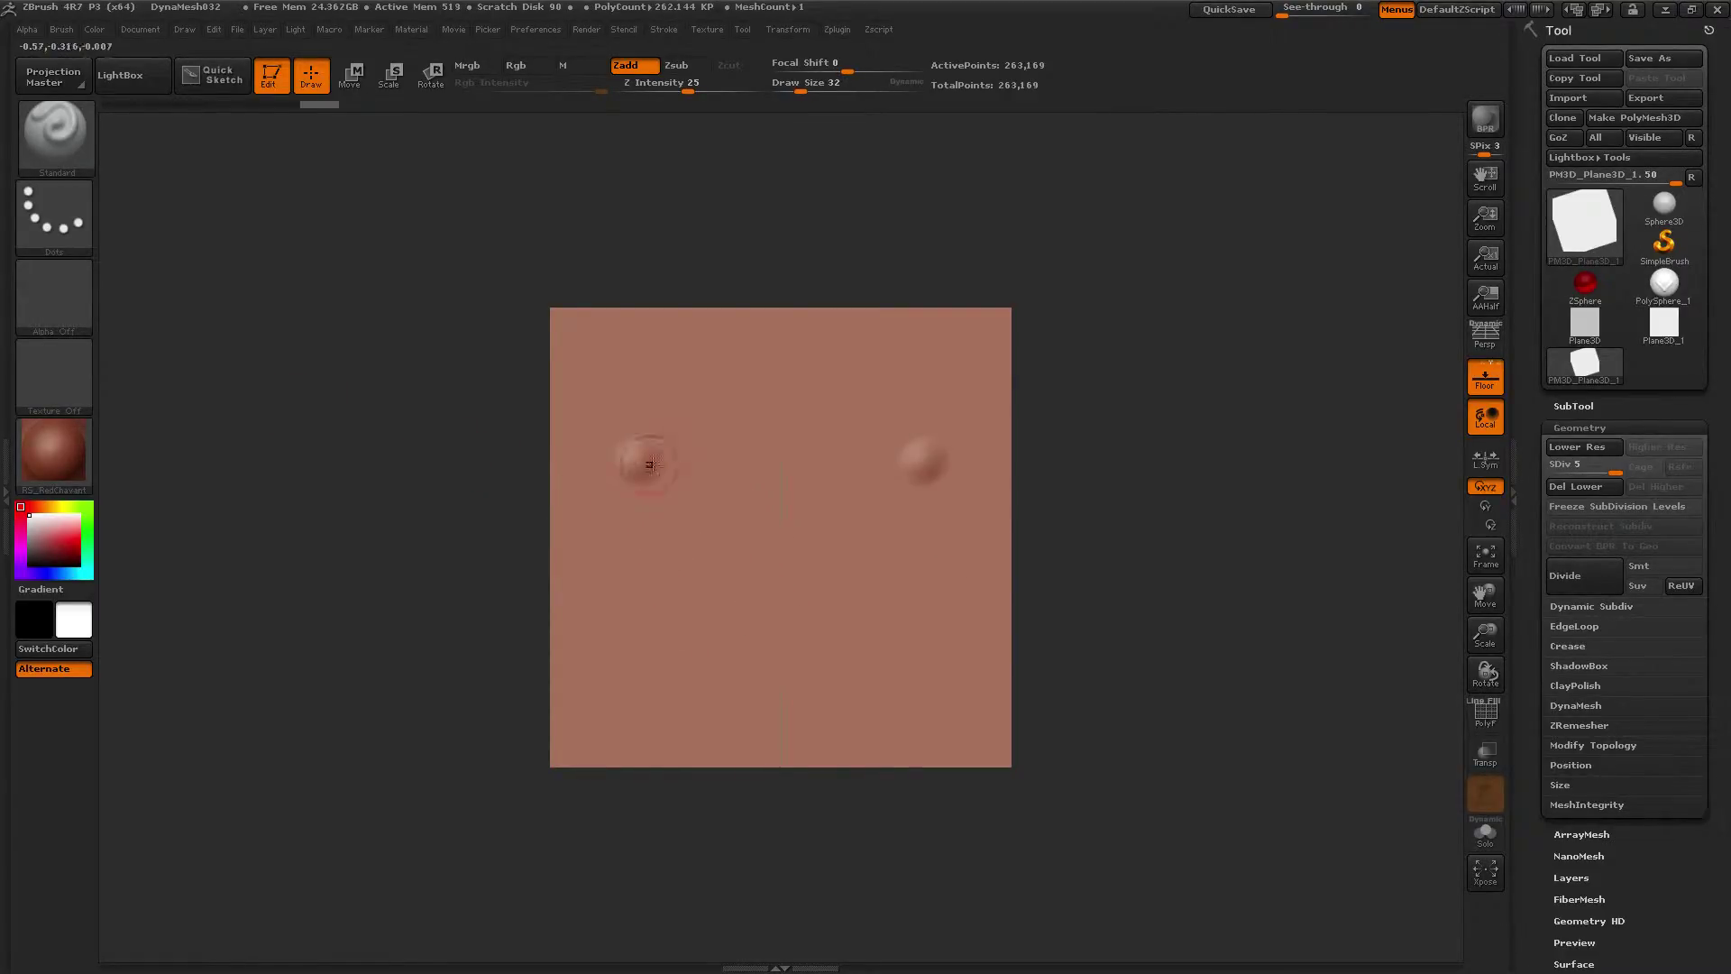
click(744, 463)
mouse_move(637, 552)
mouse_down()
mouse_move(778, 642)
mouse_move(710, 616)
mouse_move(633, 534)
mouse_up()
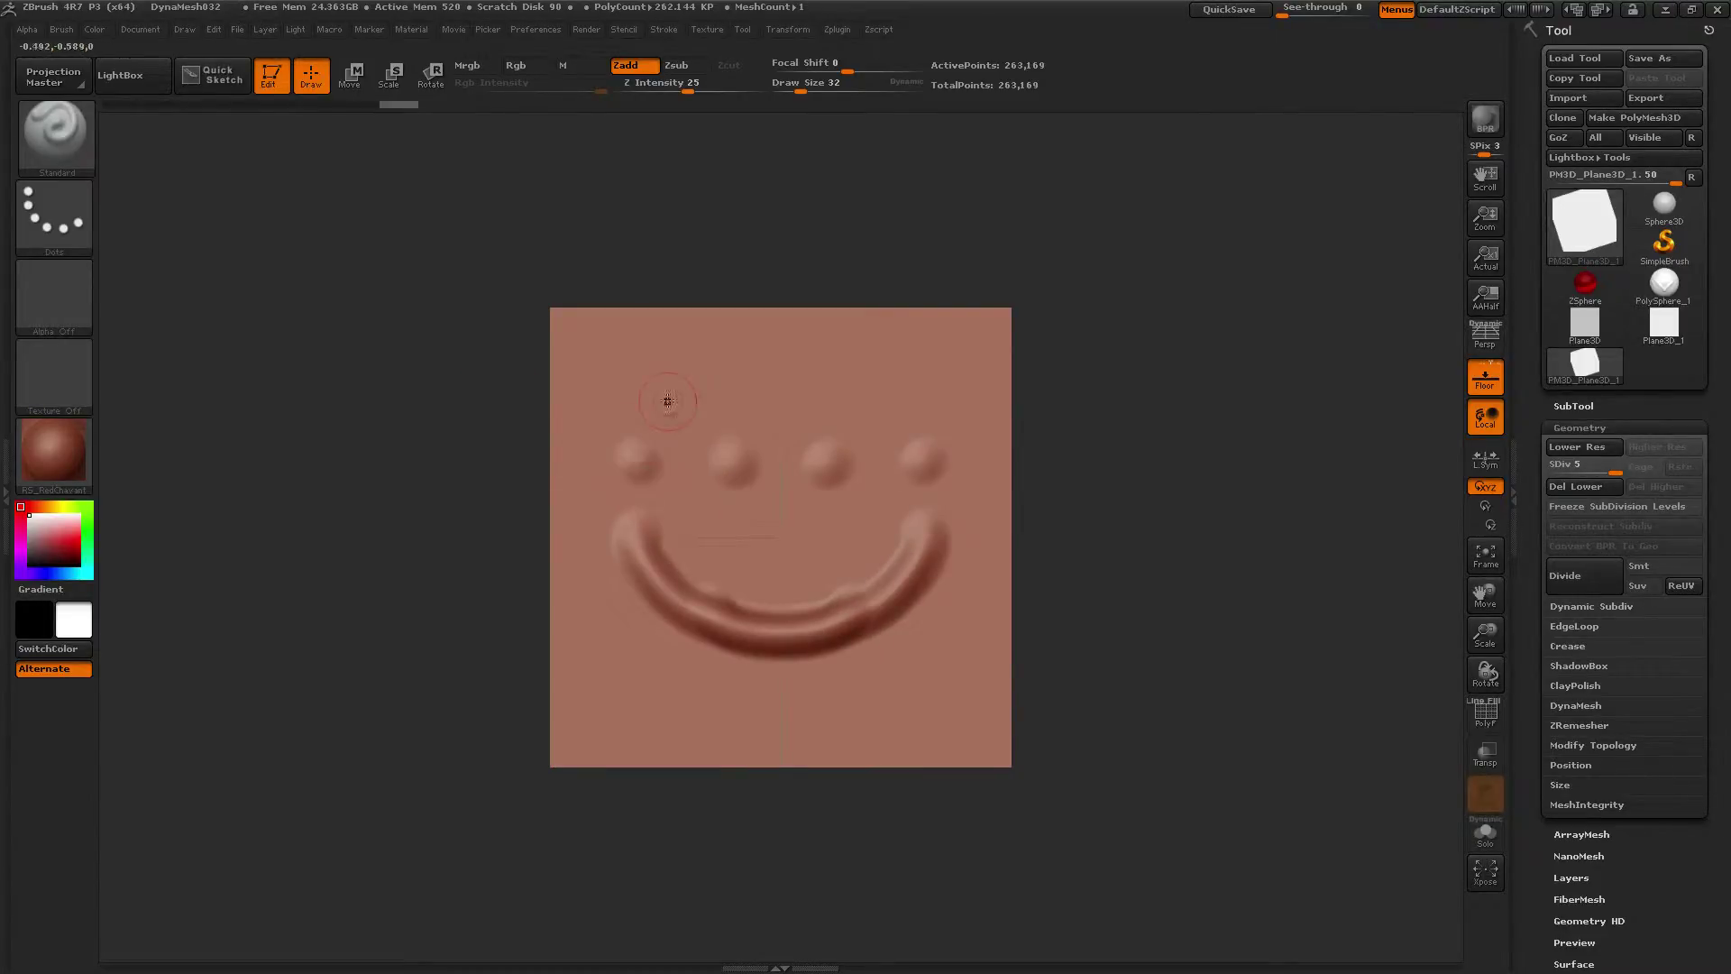
Sculpt short brow marks, a round nose, and cheek and jaw ridges around the smile with the Standard brush
mouse_move(667, 402)
mouse_down()
mouse_move(643, 373)
mouse_move(738, 390)
mouse_move(758, 373)
mouse_move(790, 420)
mouse_up()
drag(756, 536, 781, 541)
drag(924, 573, 859, 614)
mouse_move(621, 551)
mouse_down()
mouse_move(712, 622)
mouse_move(656, 683)
mouse_move(737, 655)
mouse_move(718, 622)
mouse_up()
mouse_move(712, 719)
mouse_down()
mouse_move(775, 751)
mouse_move(657, 702)
mouse_up()
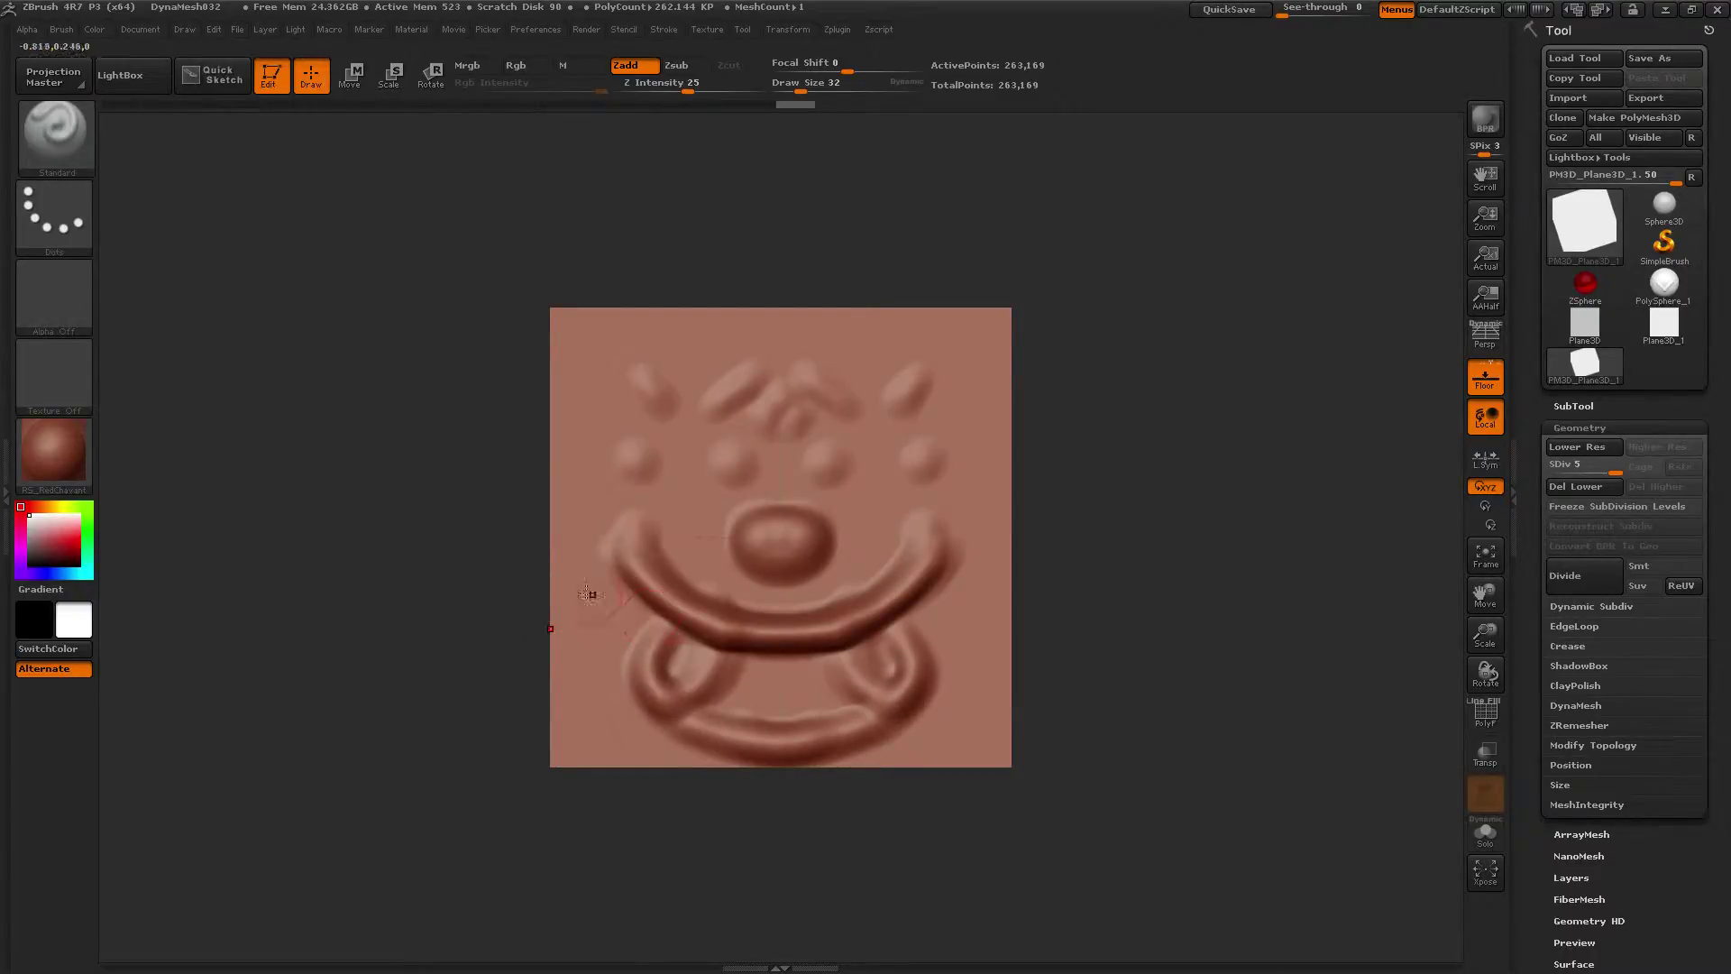
mouse_move(676, 599)
mouse_down()
mouse_move(586, 545)
mouse_move(639, 637)
mouse_move(736, 653)
mouse_move(778, 698)
mouse_move(742, 681)
mouse_move(781, 661)
mouse_move(742, 666)
mouse_up()
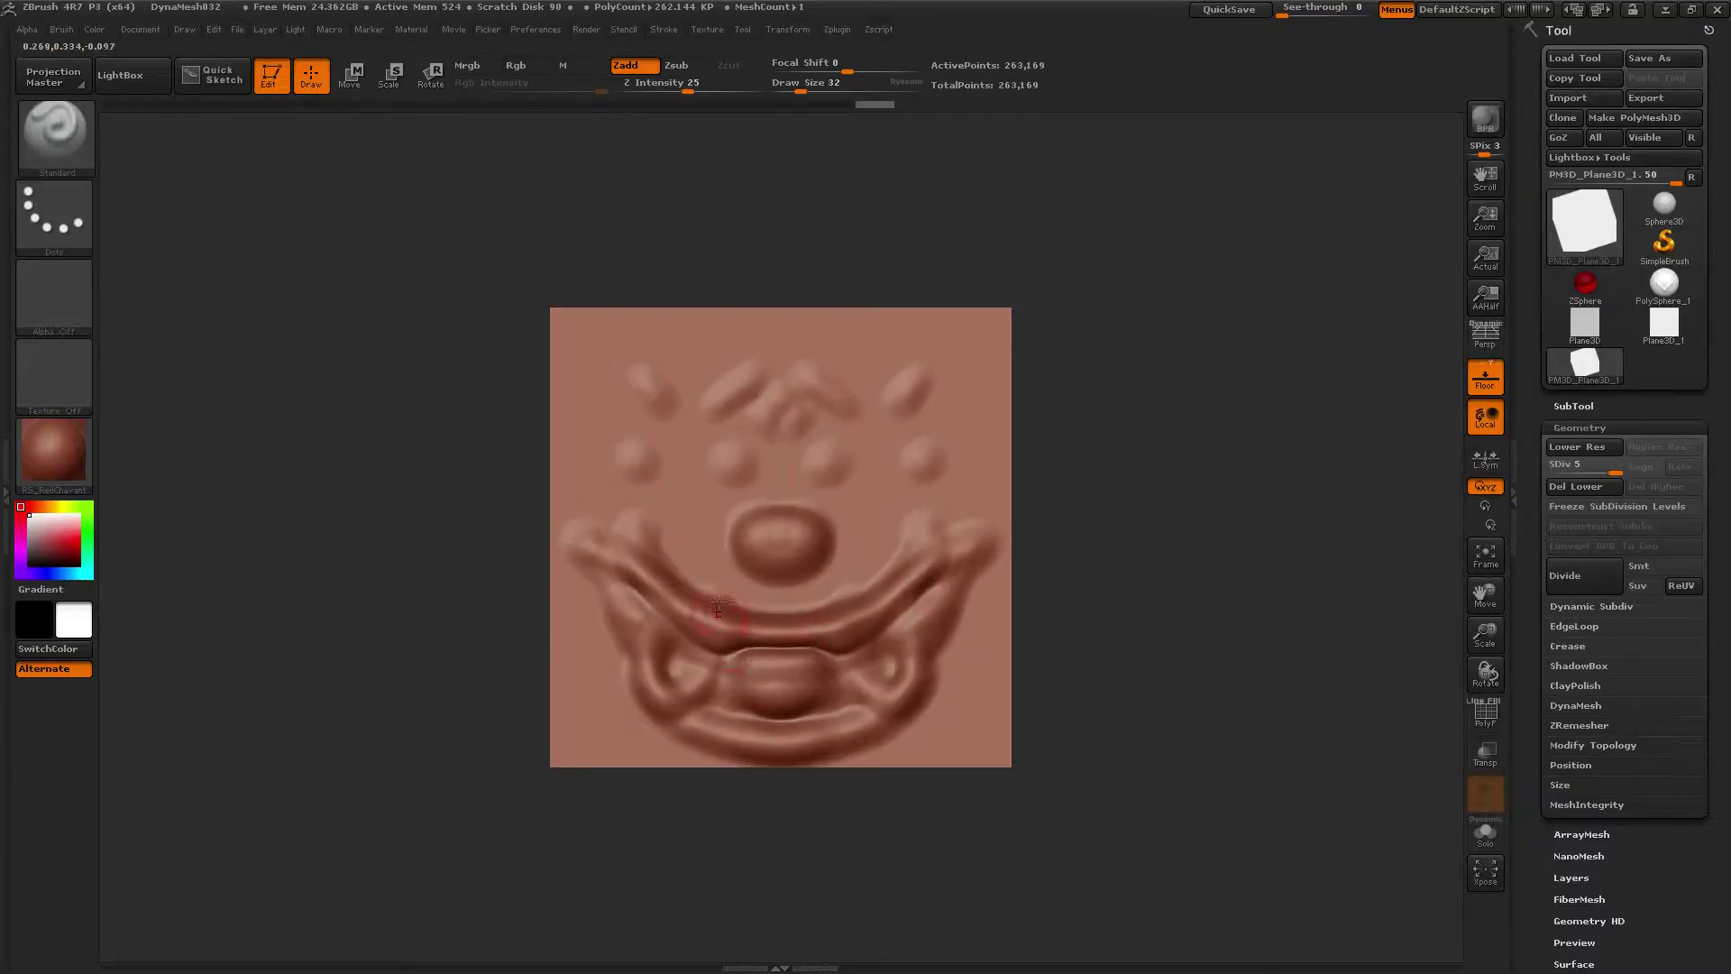
Sculpt folds around the nose and a wavy brow ridge, build up the eye bumps, and undo the last two strokes
mouse_move(757, 541)
mouse_down()
mouse_move(714, 543)
mouse_move(775, 590)
mouse_move(679, 515)
mouse_move(765, 599)
mouse_move(777, 590)
mouse_move(727, 566)
mouse_move(695, 510)
mouse_move(733, 465)
mouse_up()
drag(646, 464, 644, 461)
mouse_move(715, 408)
mouse_down()
mouse_move(638, 359)
mouse_move(721, 387)
mouse_move(631, 371)
mouse_move(730, 390)
mouse_move(754, 378)
mouse_move(604, 357)
mouse_move(569, 370)
mouse_up()
key(ctrl+z)
key(ctrl+z)
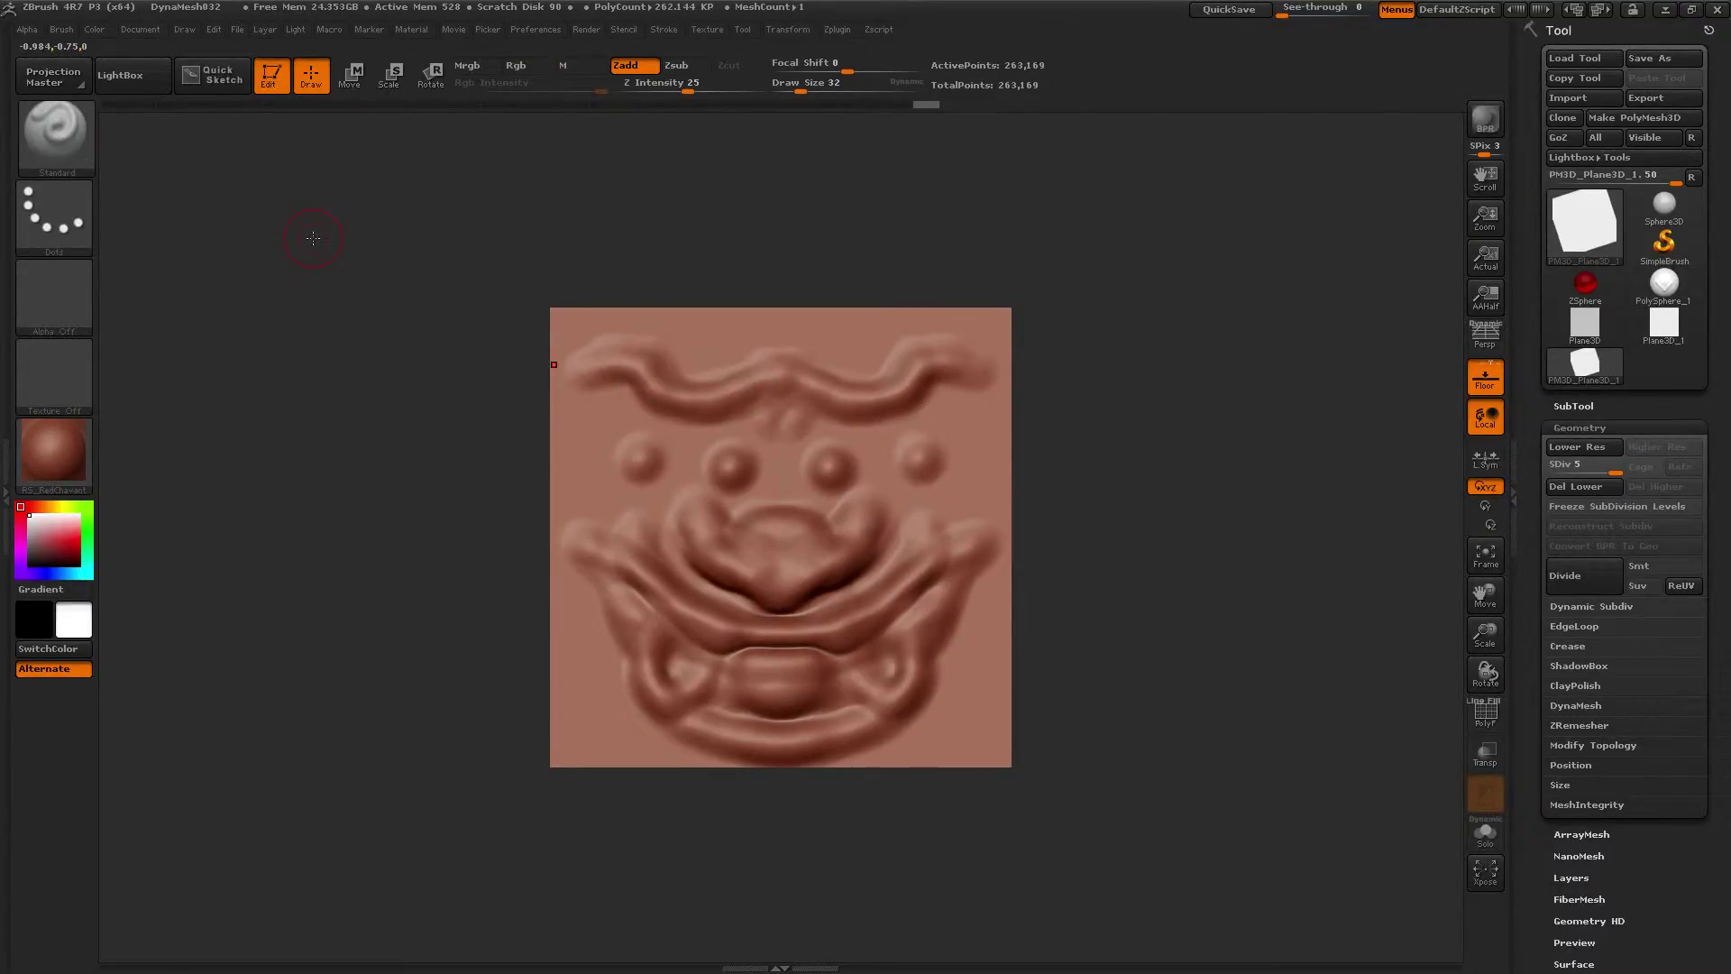
click(54, 30)
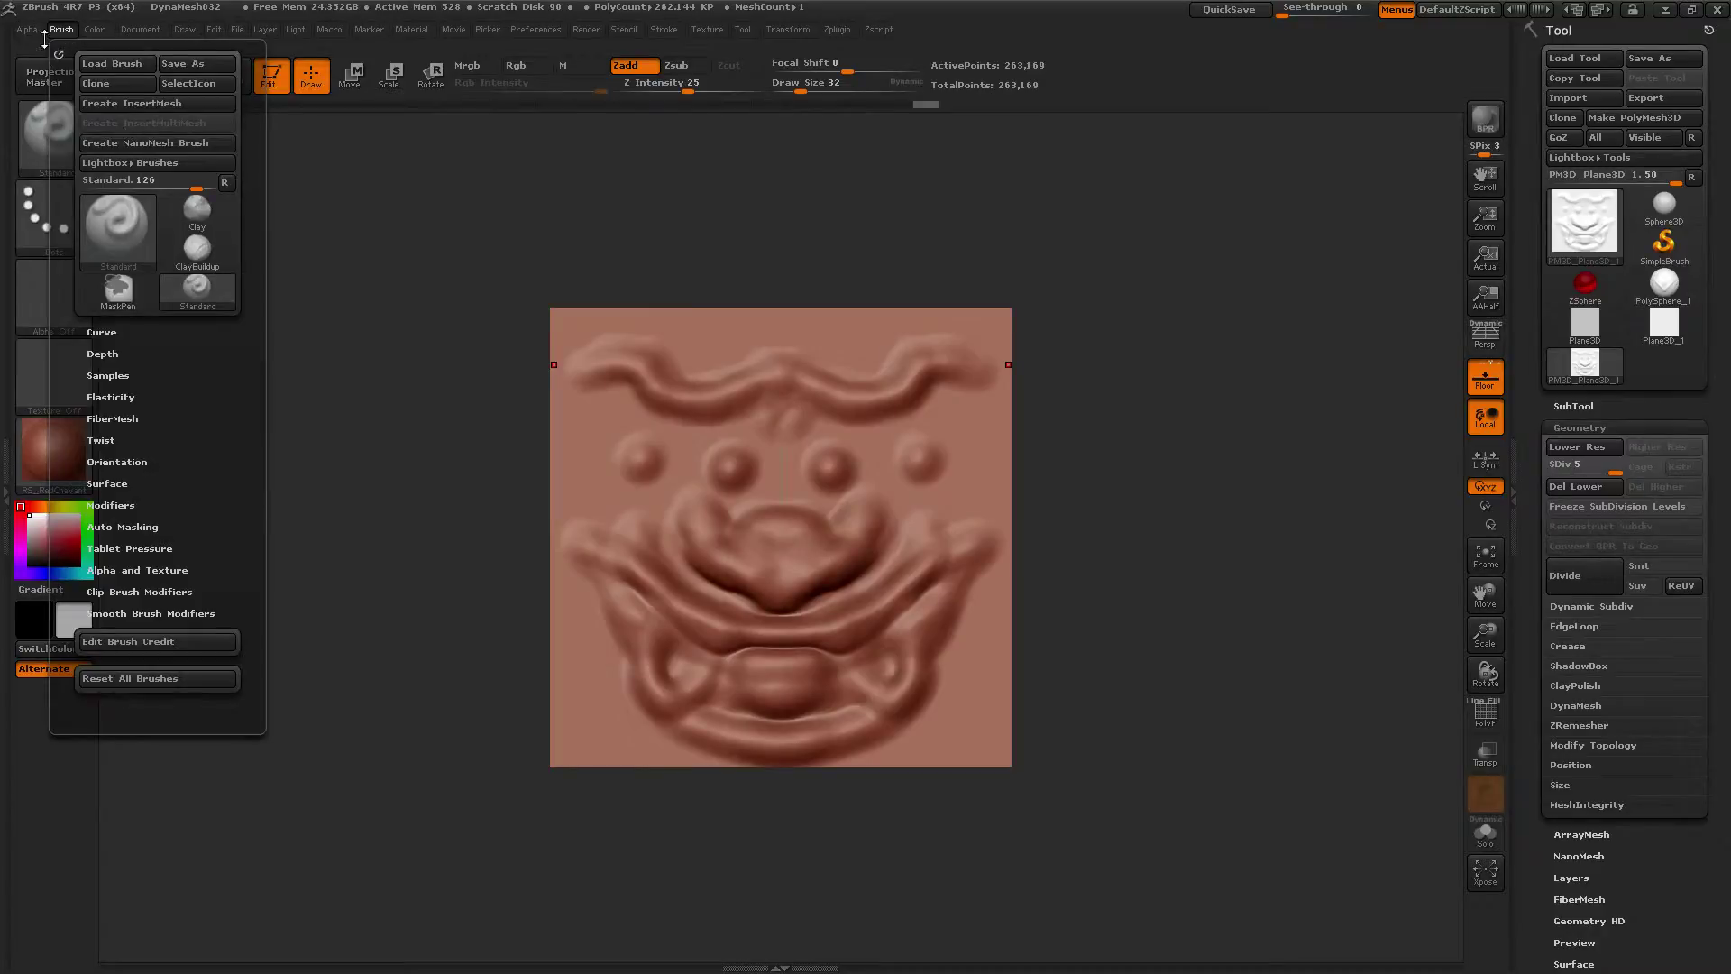
click(30, 29)
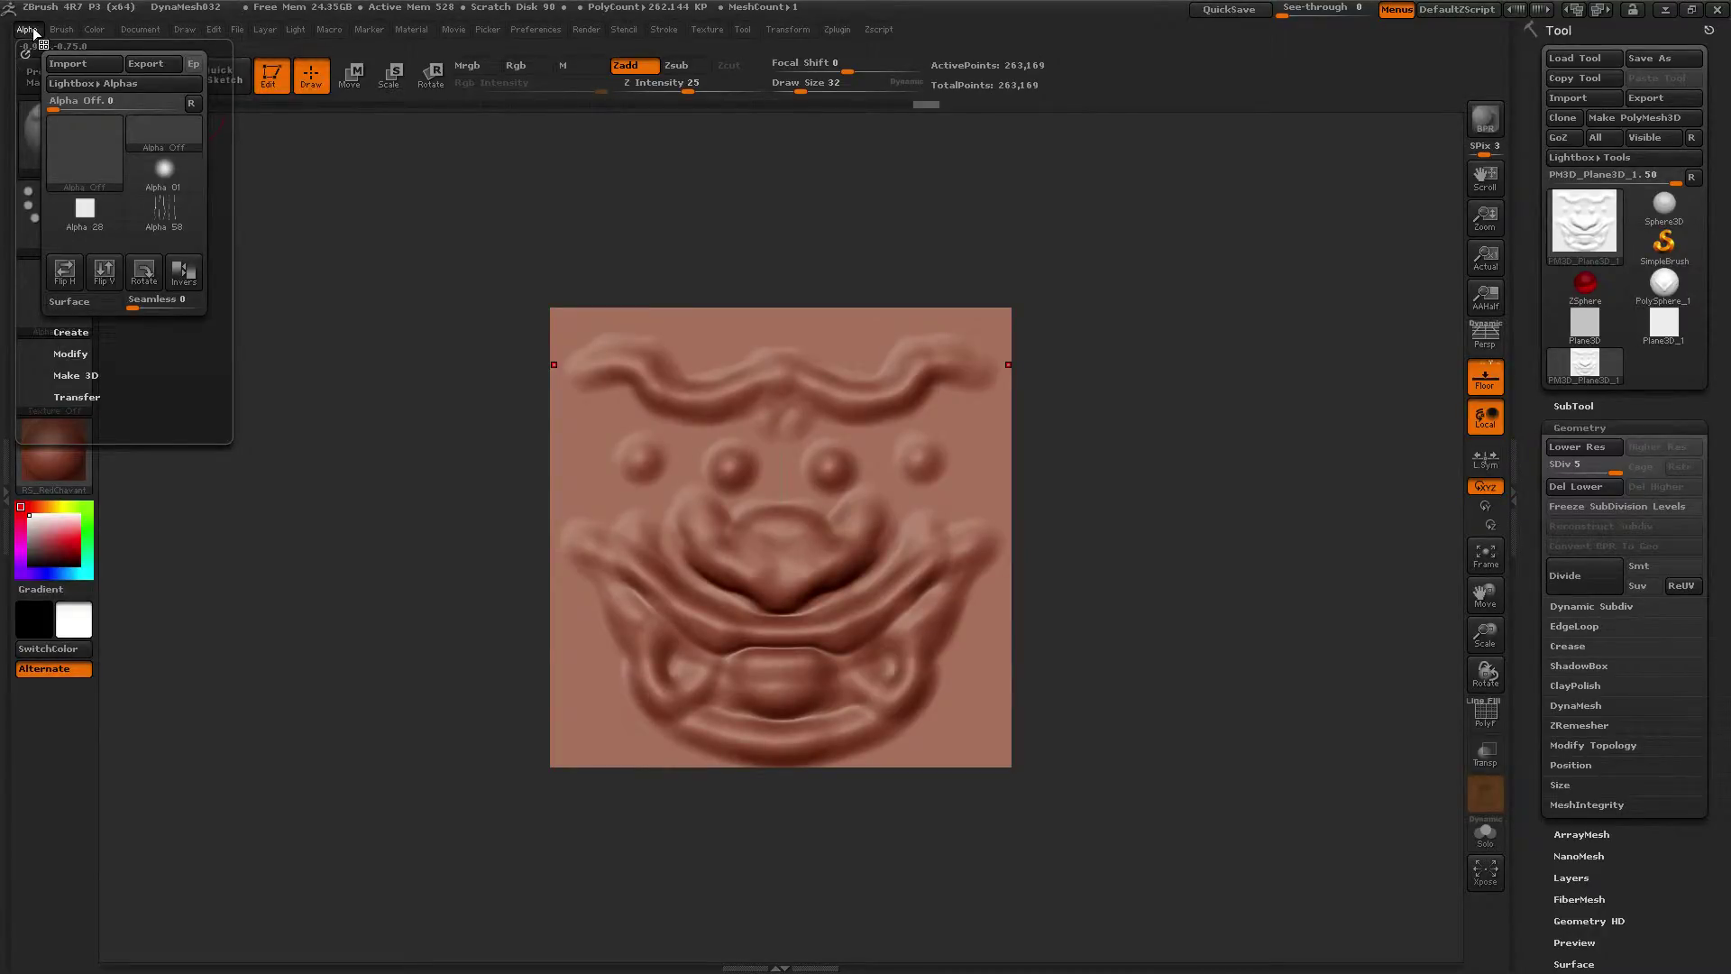
click(71, 332)
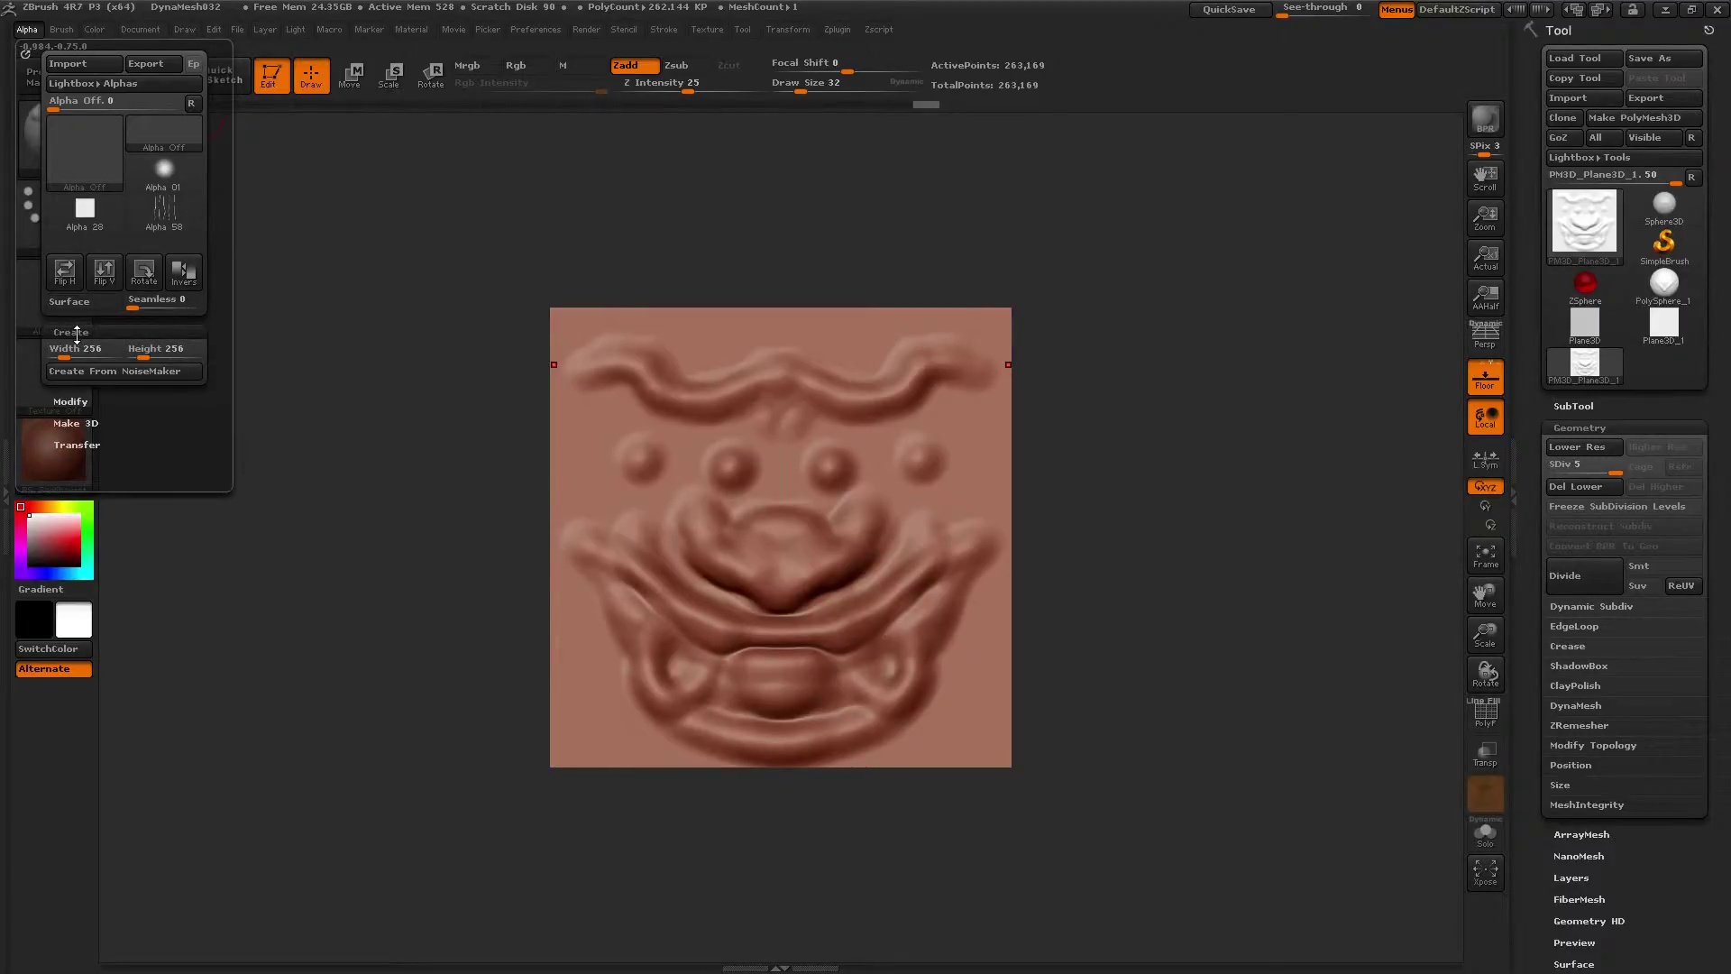
click(77, 333)
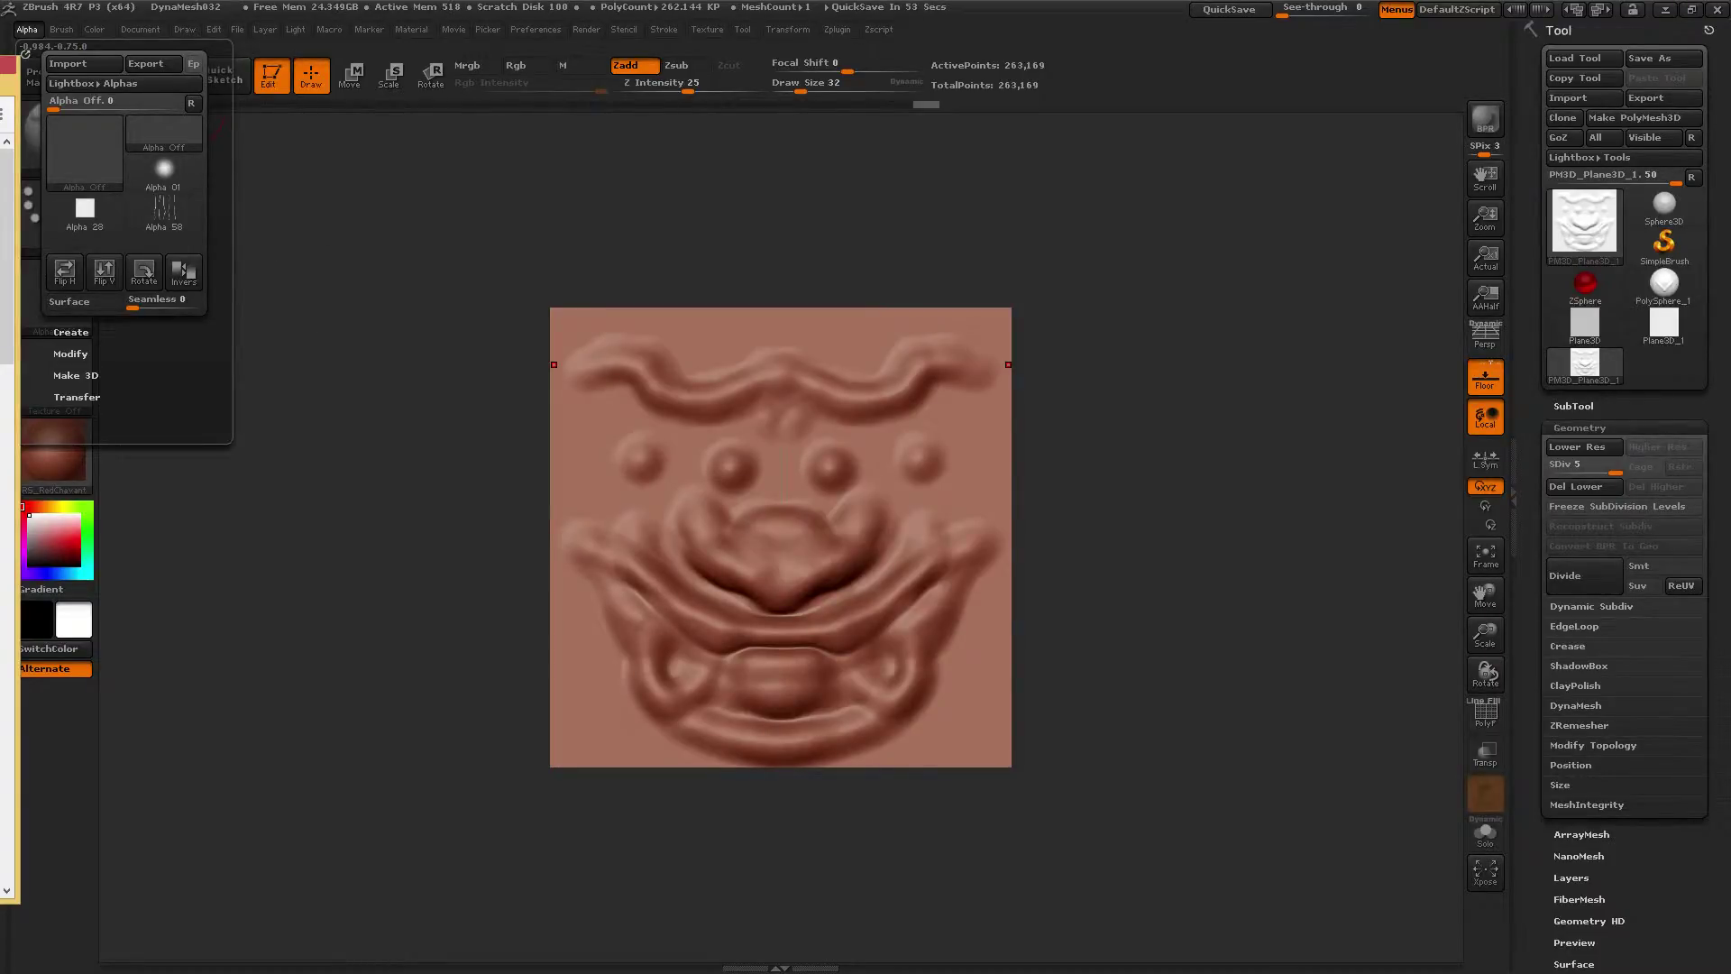
Grab the sculpted document as a new alpha and export it to the Desktop as ZGrab01.psd in Photoshop format
click(82, 295)
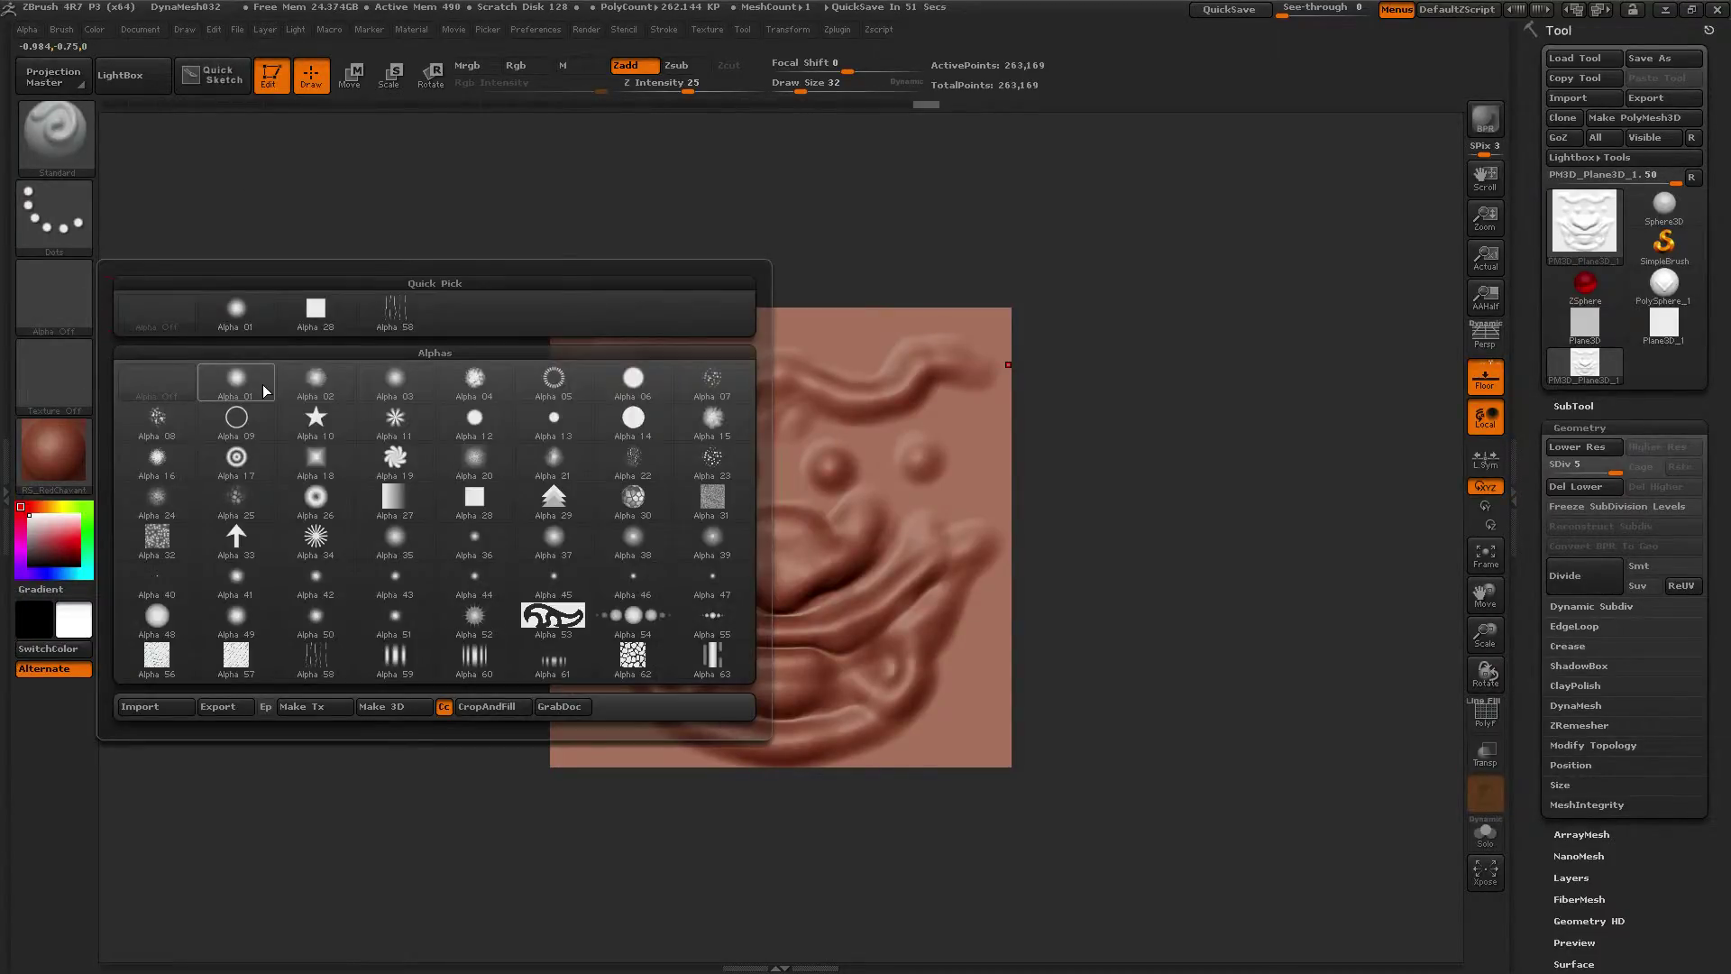
click(559, 711)
click(74, 291)
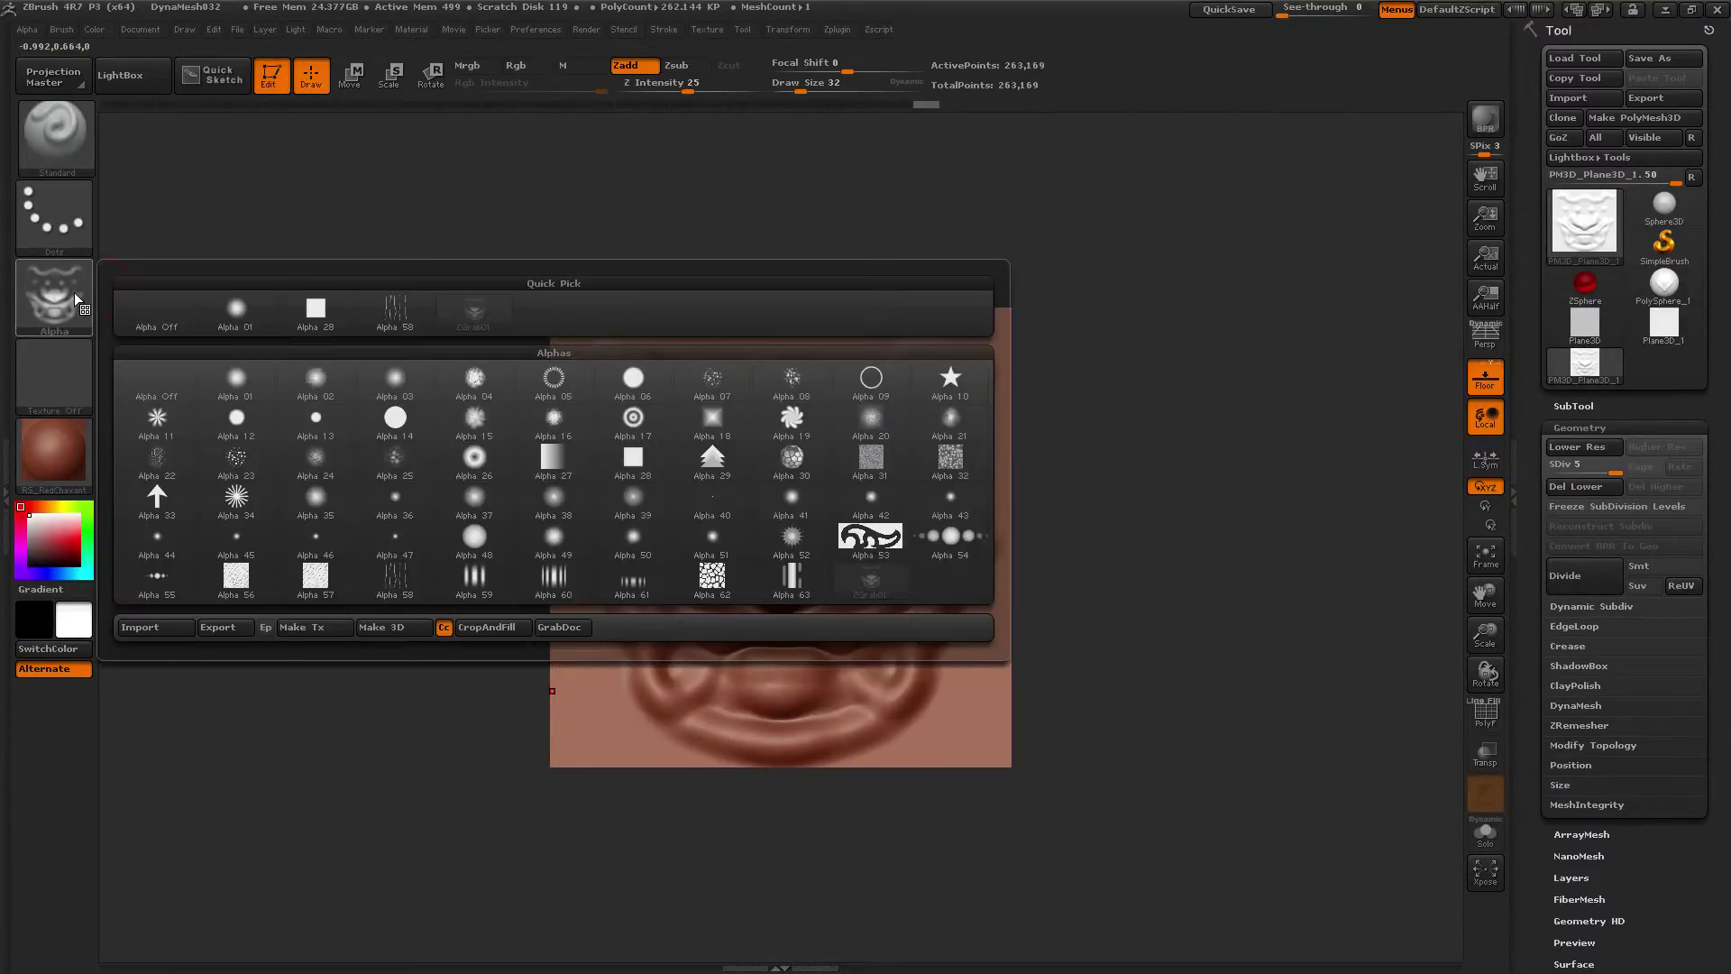
click(236, 621)
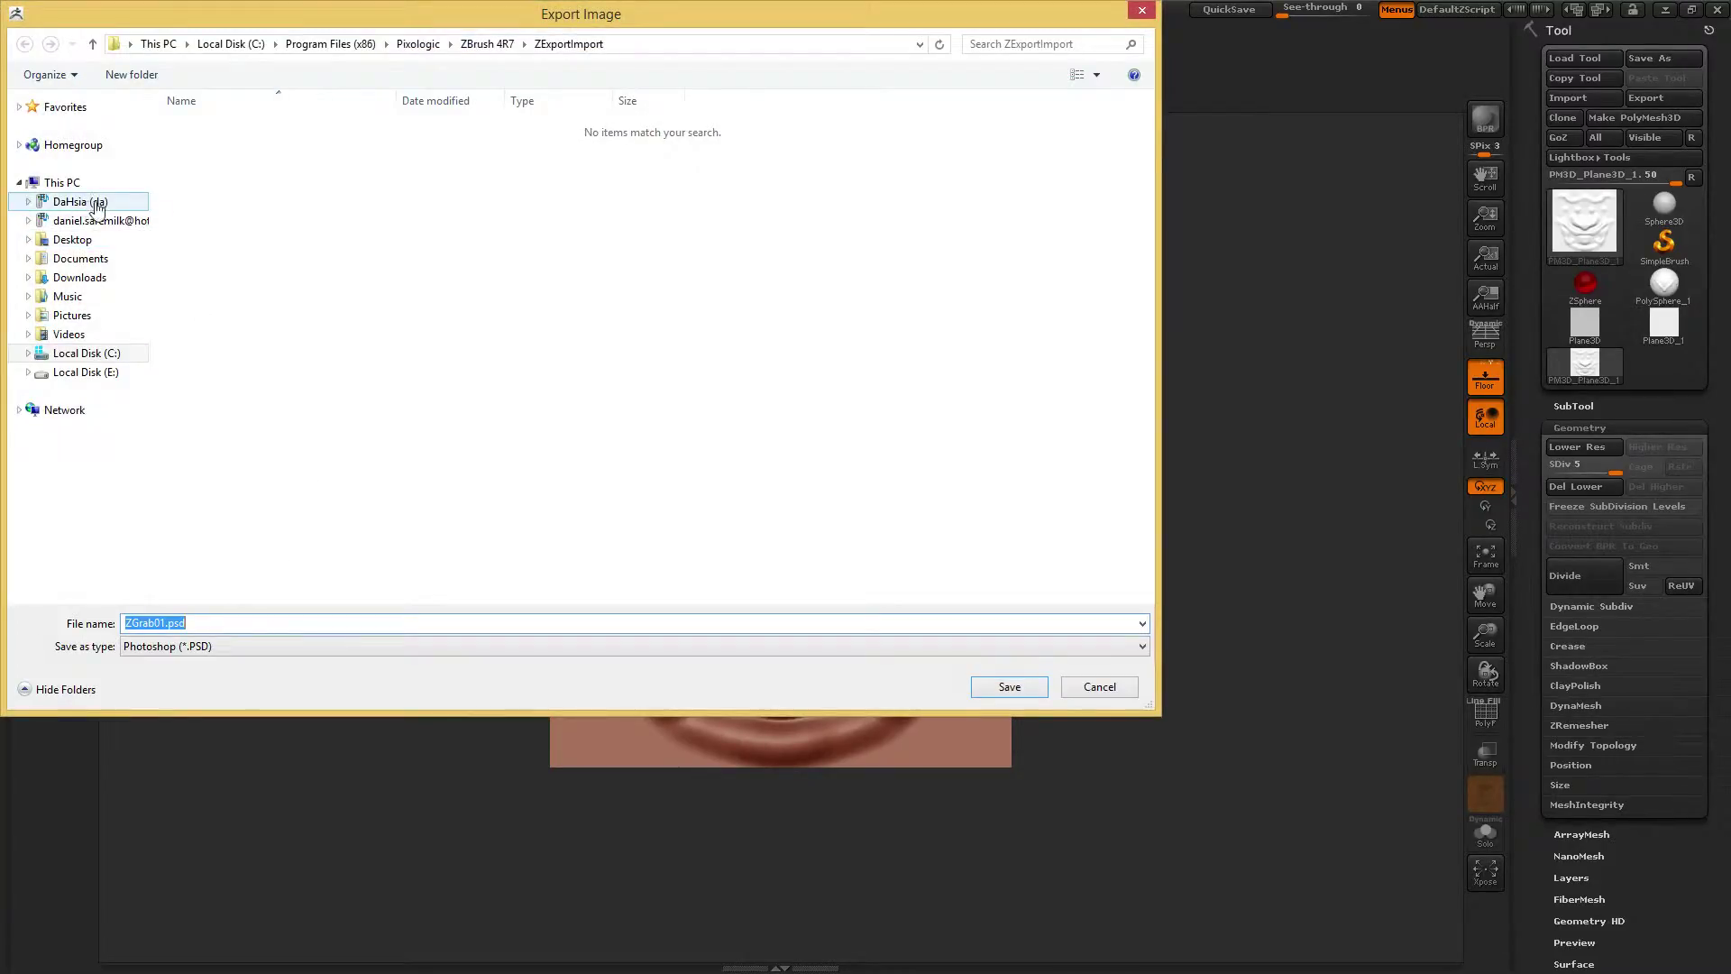
click(73, 239)
click(182, 621)
click(263, 619)
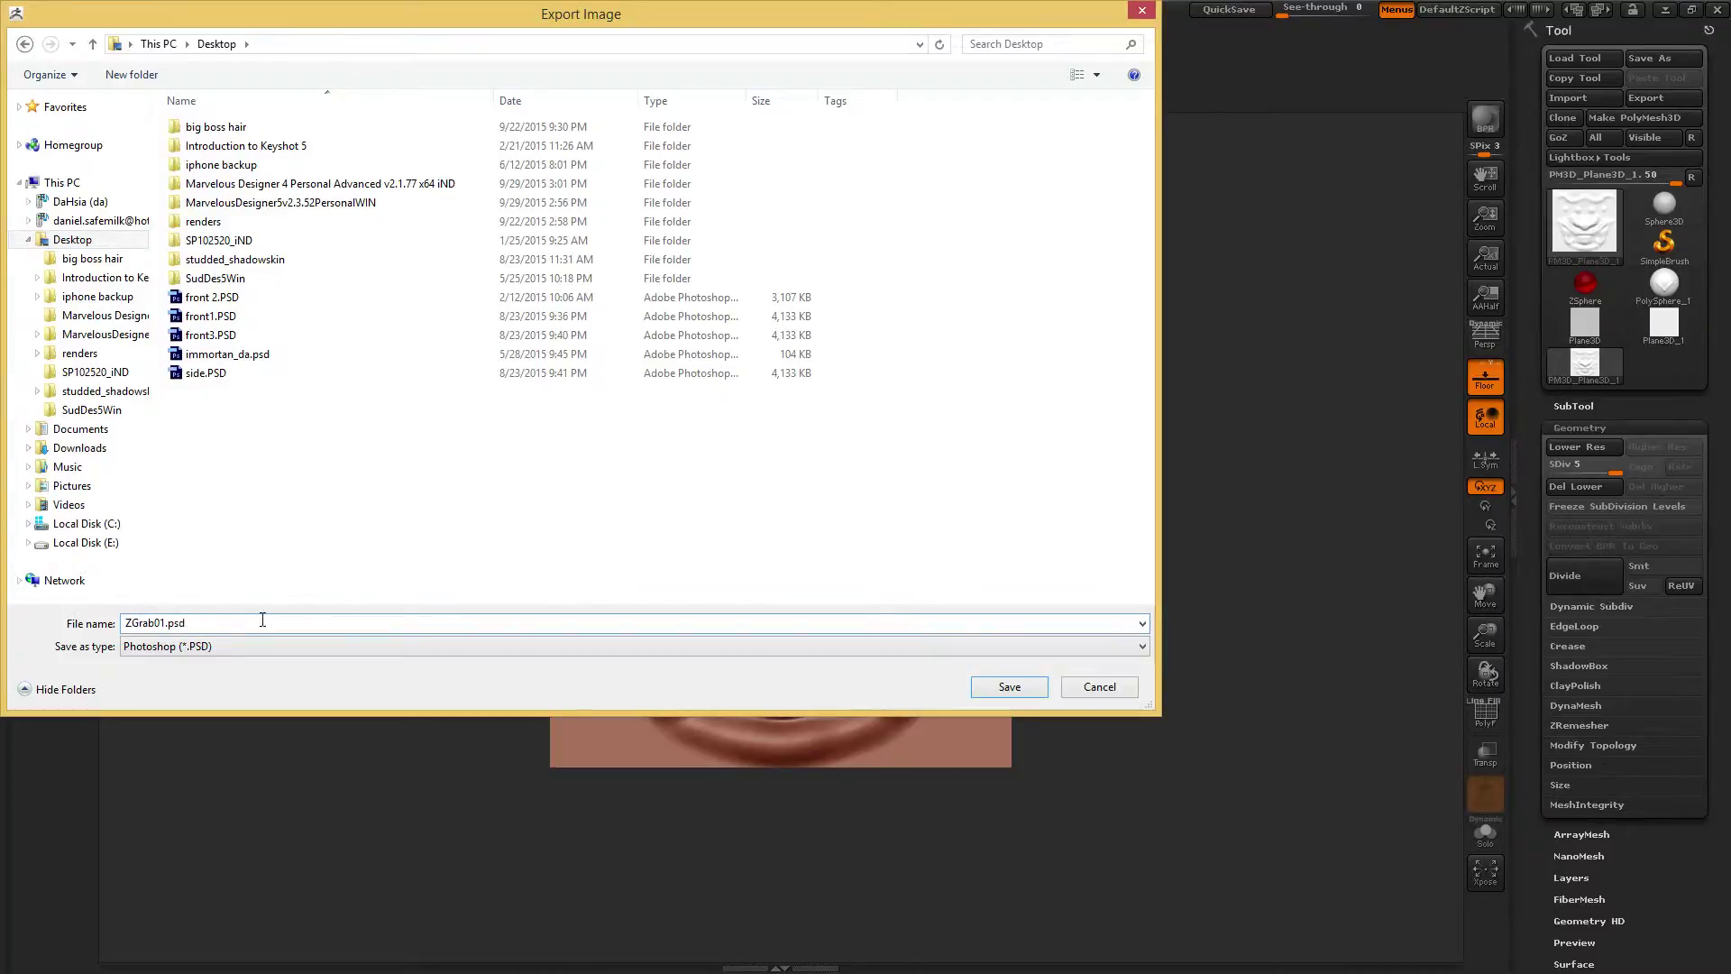
click(1009, 688)
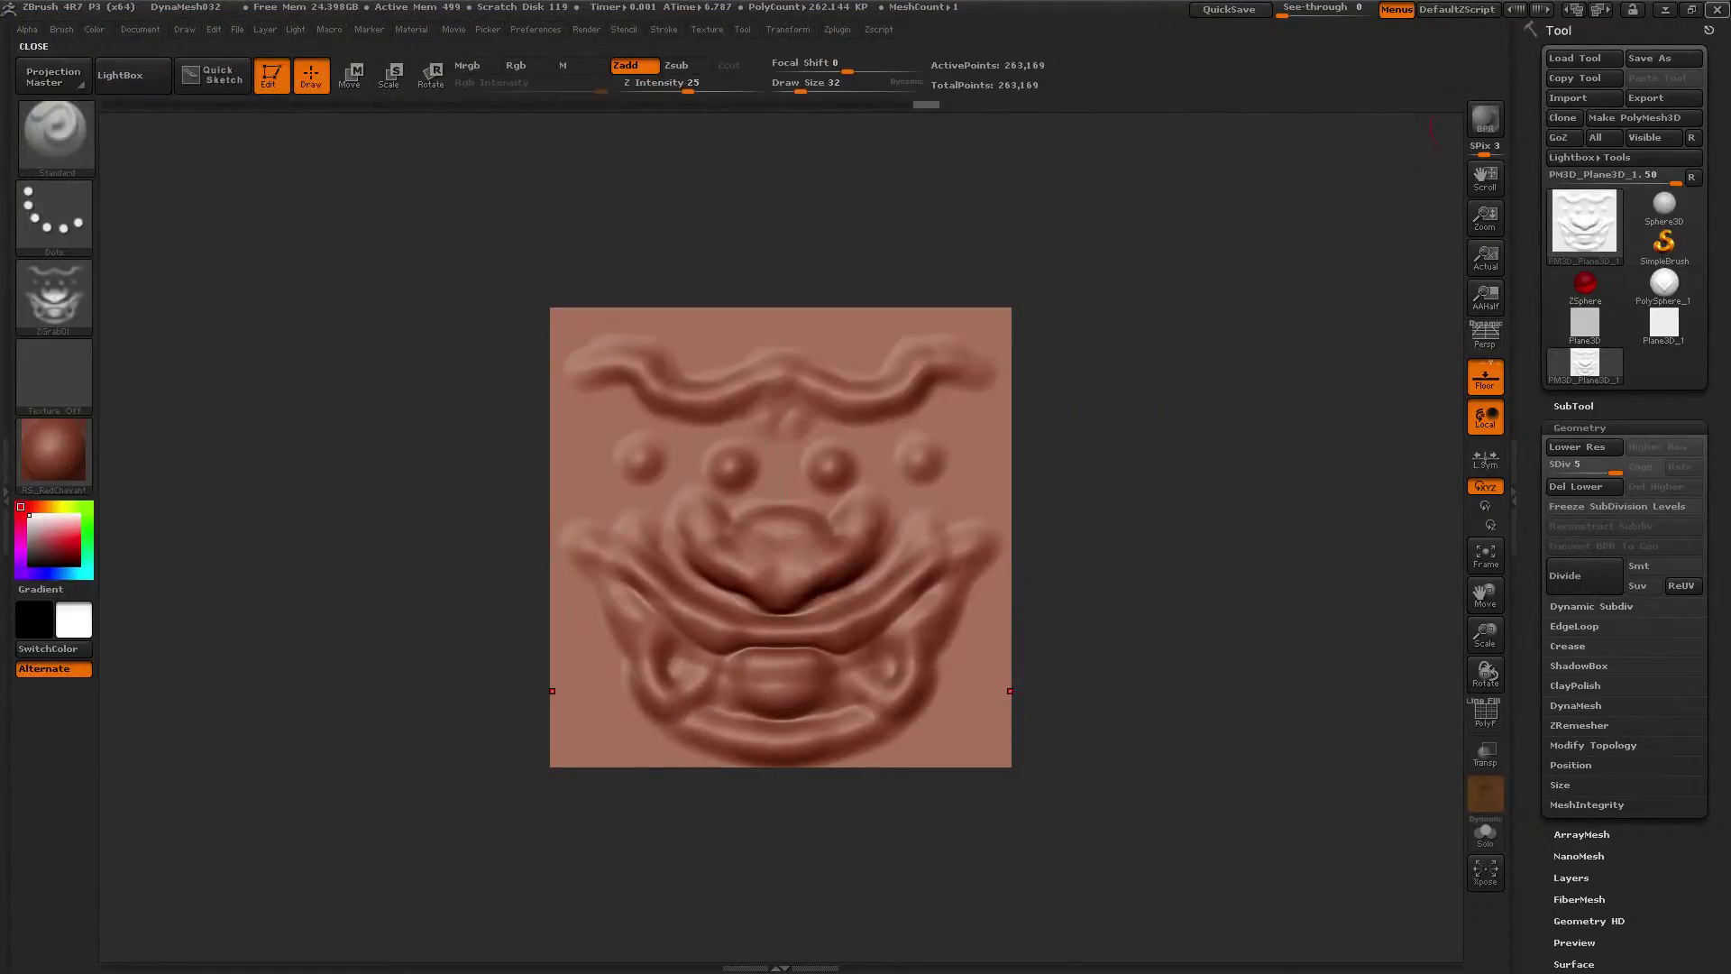
click(1666, 11)
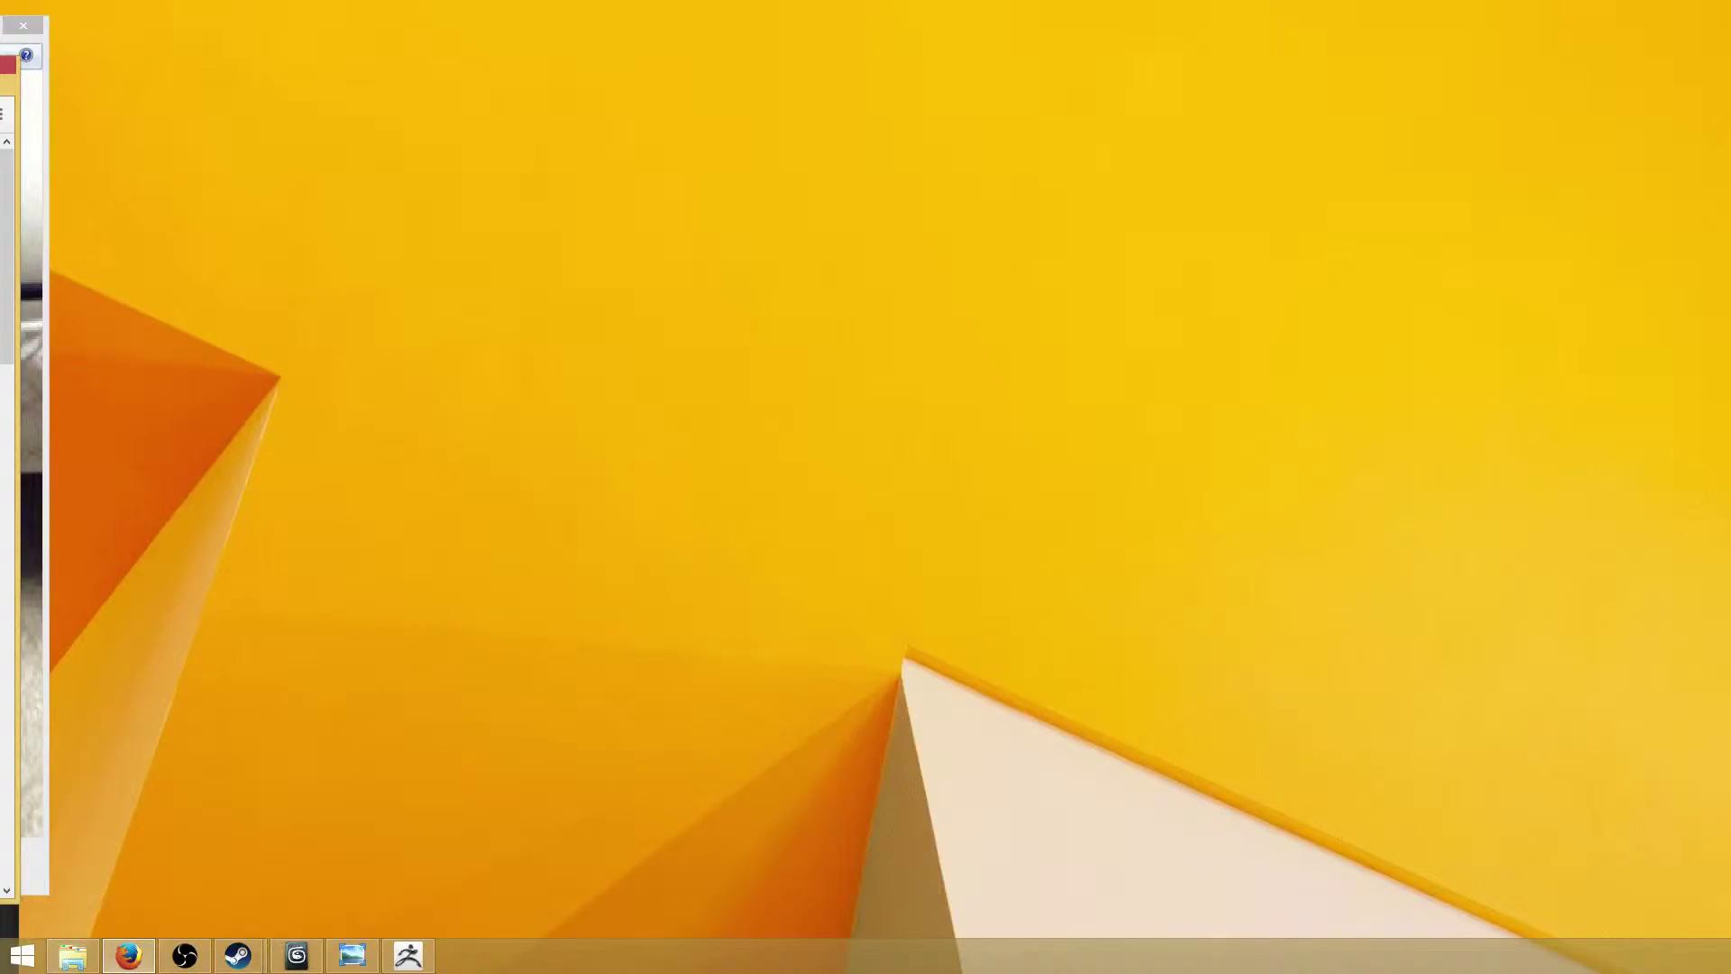
drag(7, 83, 322, 188)
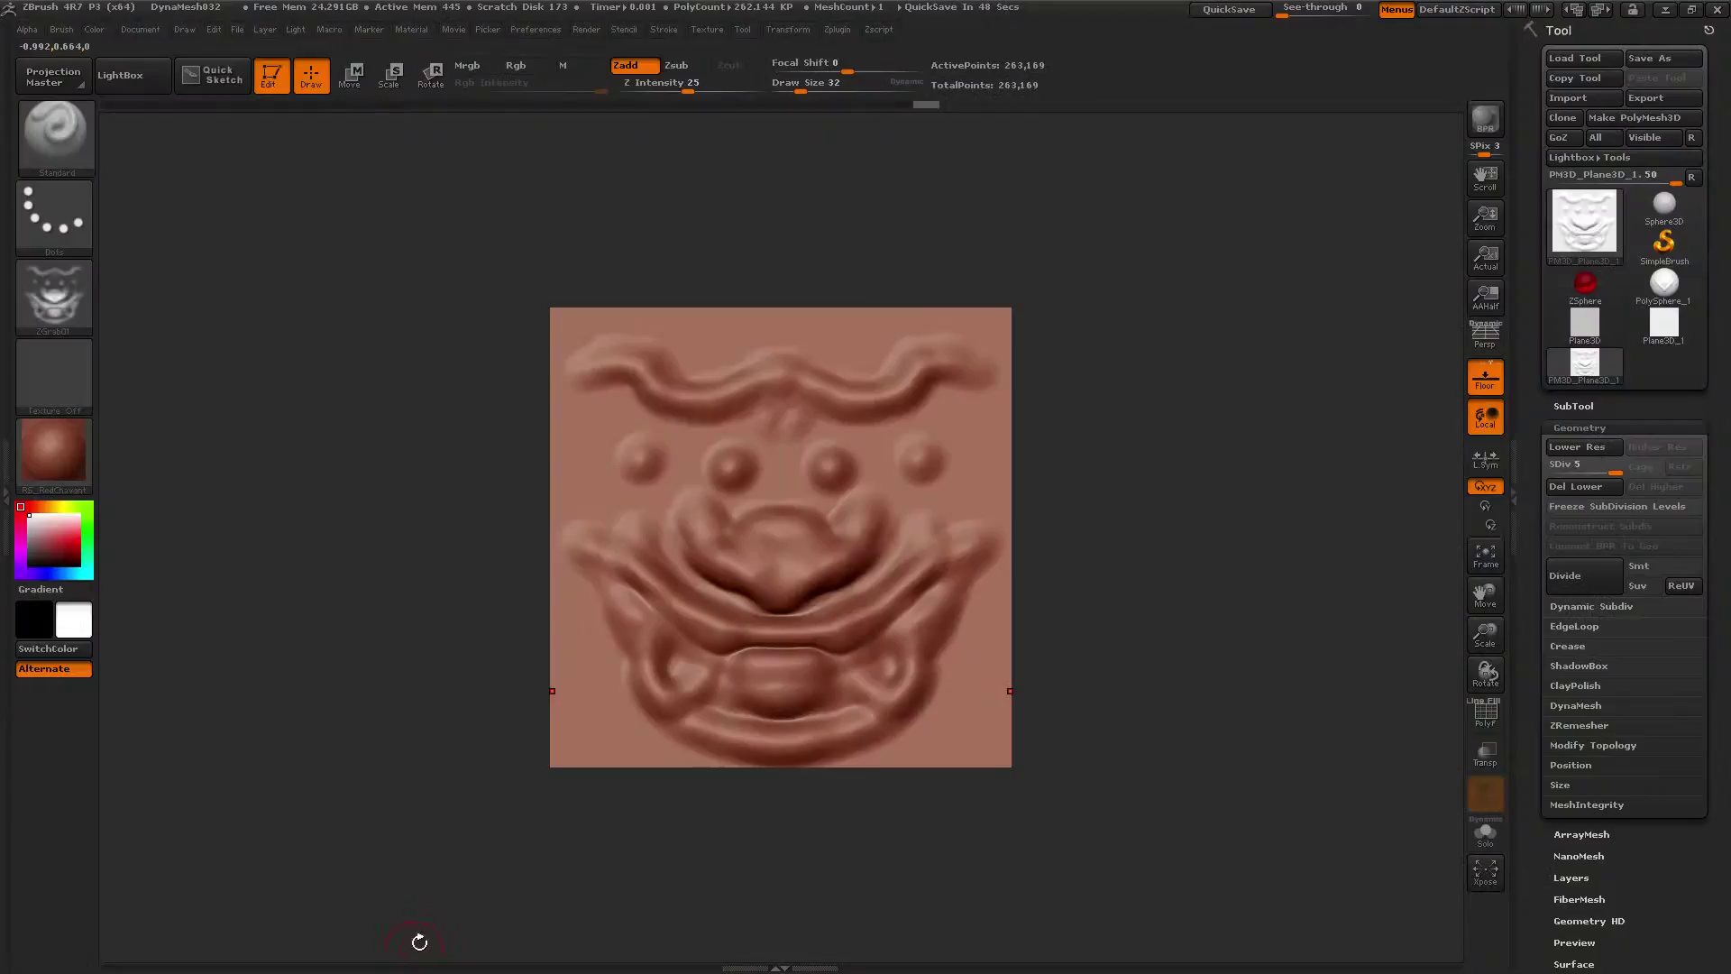
Leave edit mode and clear the sculpted plane from the canvas
click(268, 76)
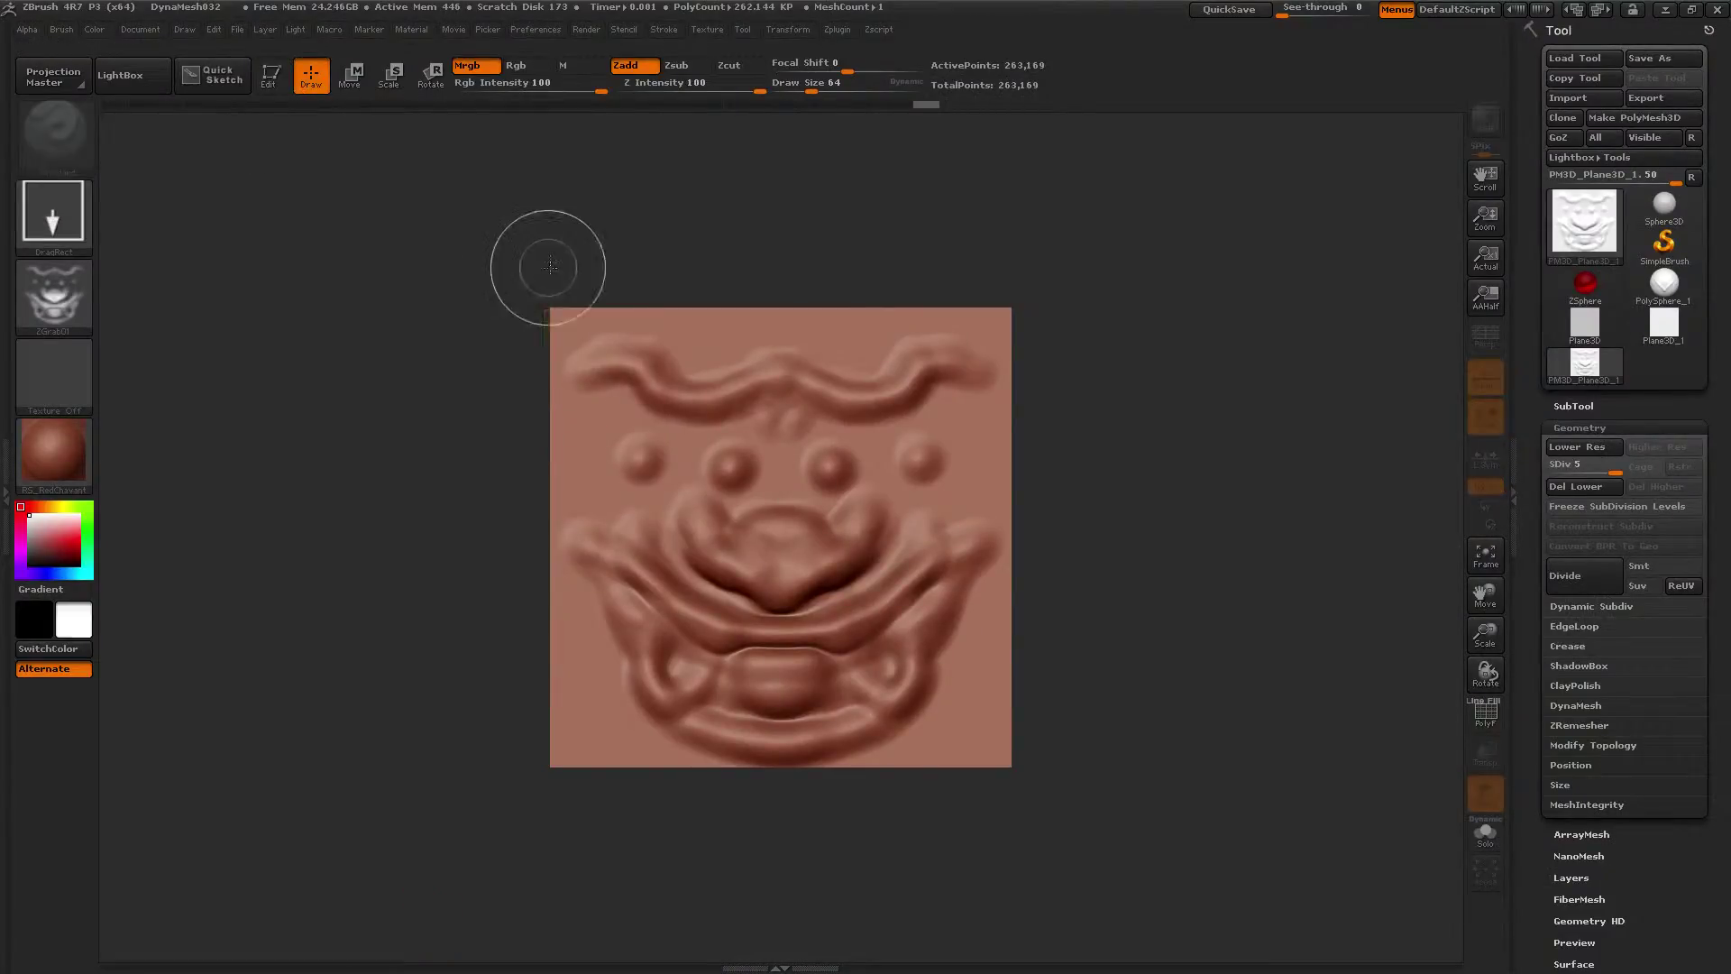
key(ctrl+n)
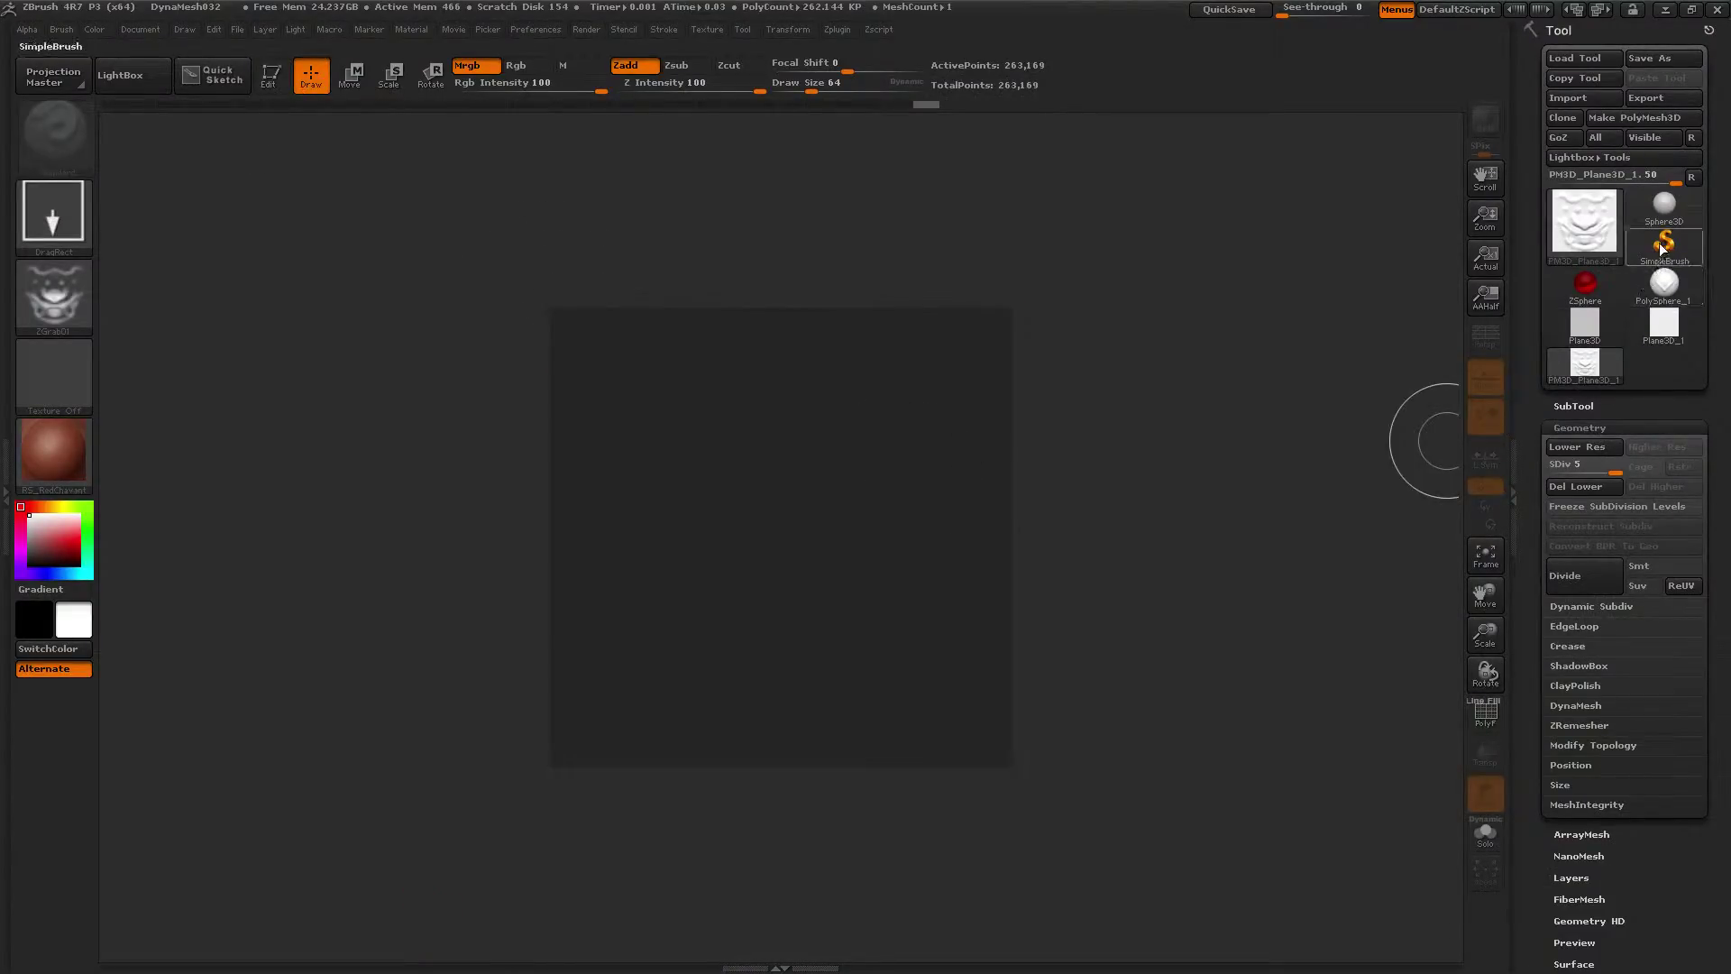
key(alt+Tab)
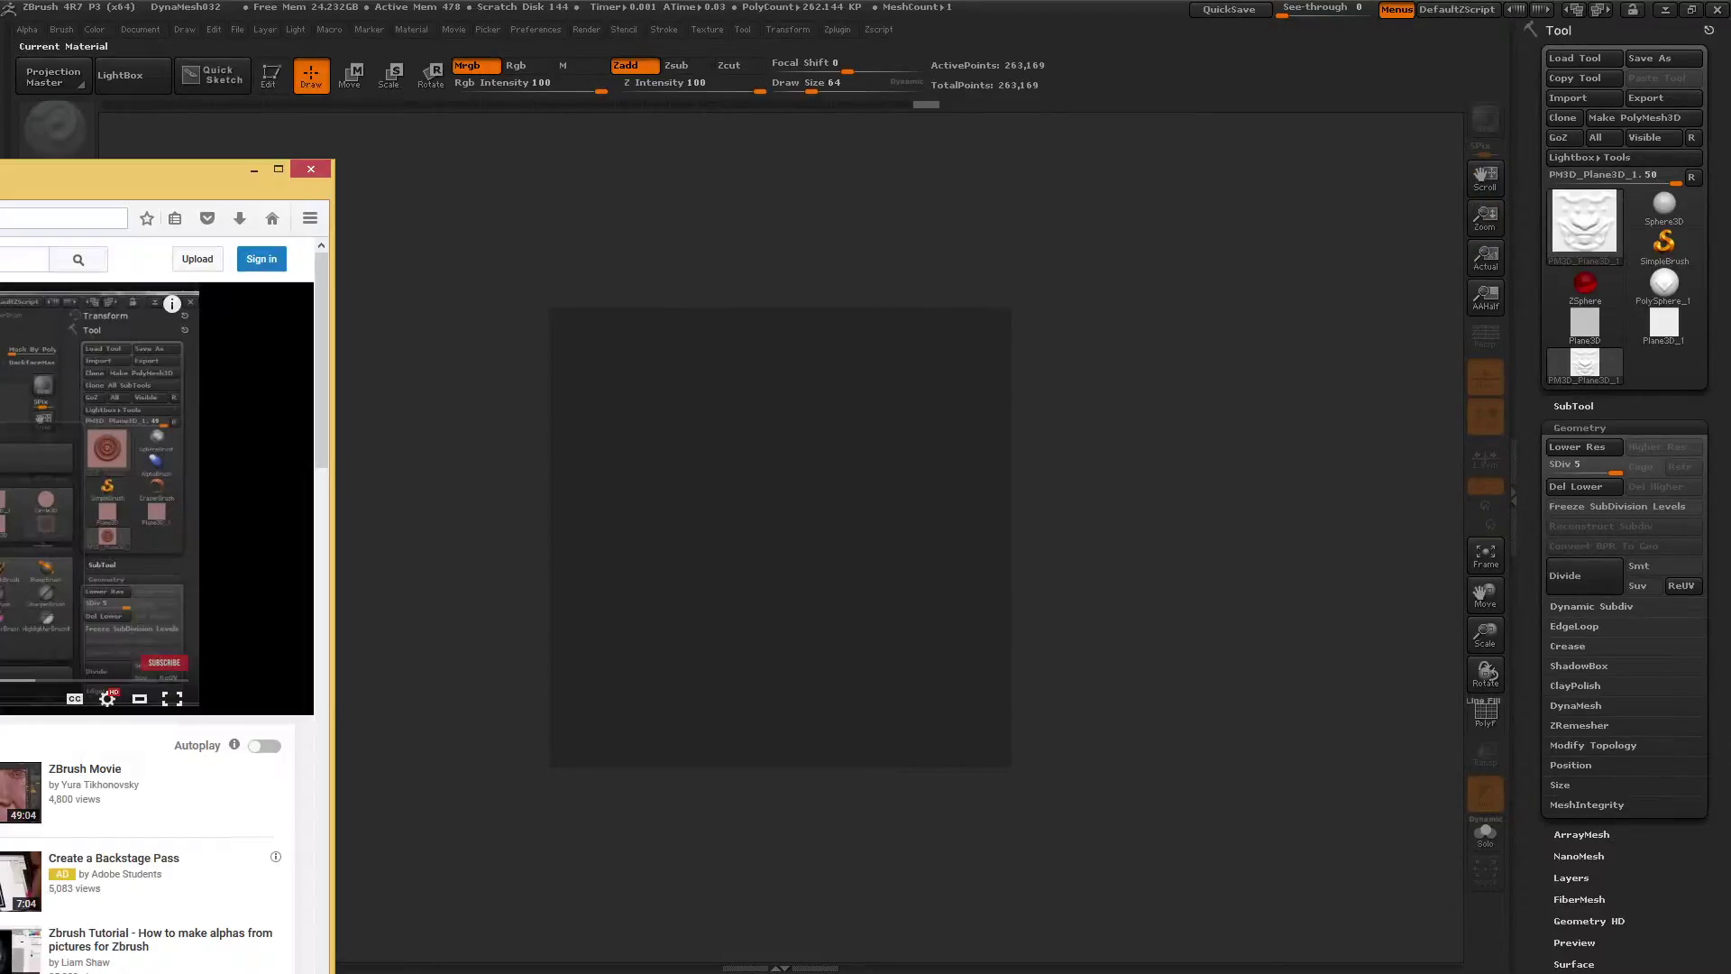
Draw a Sphere3D on the canvas, make it editable and convert it to a PolyMesh3D
click(1668, 226)
drag(804, 468, 858, 701)
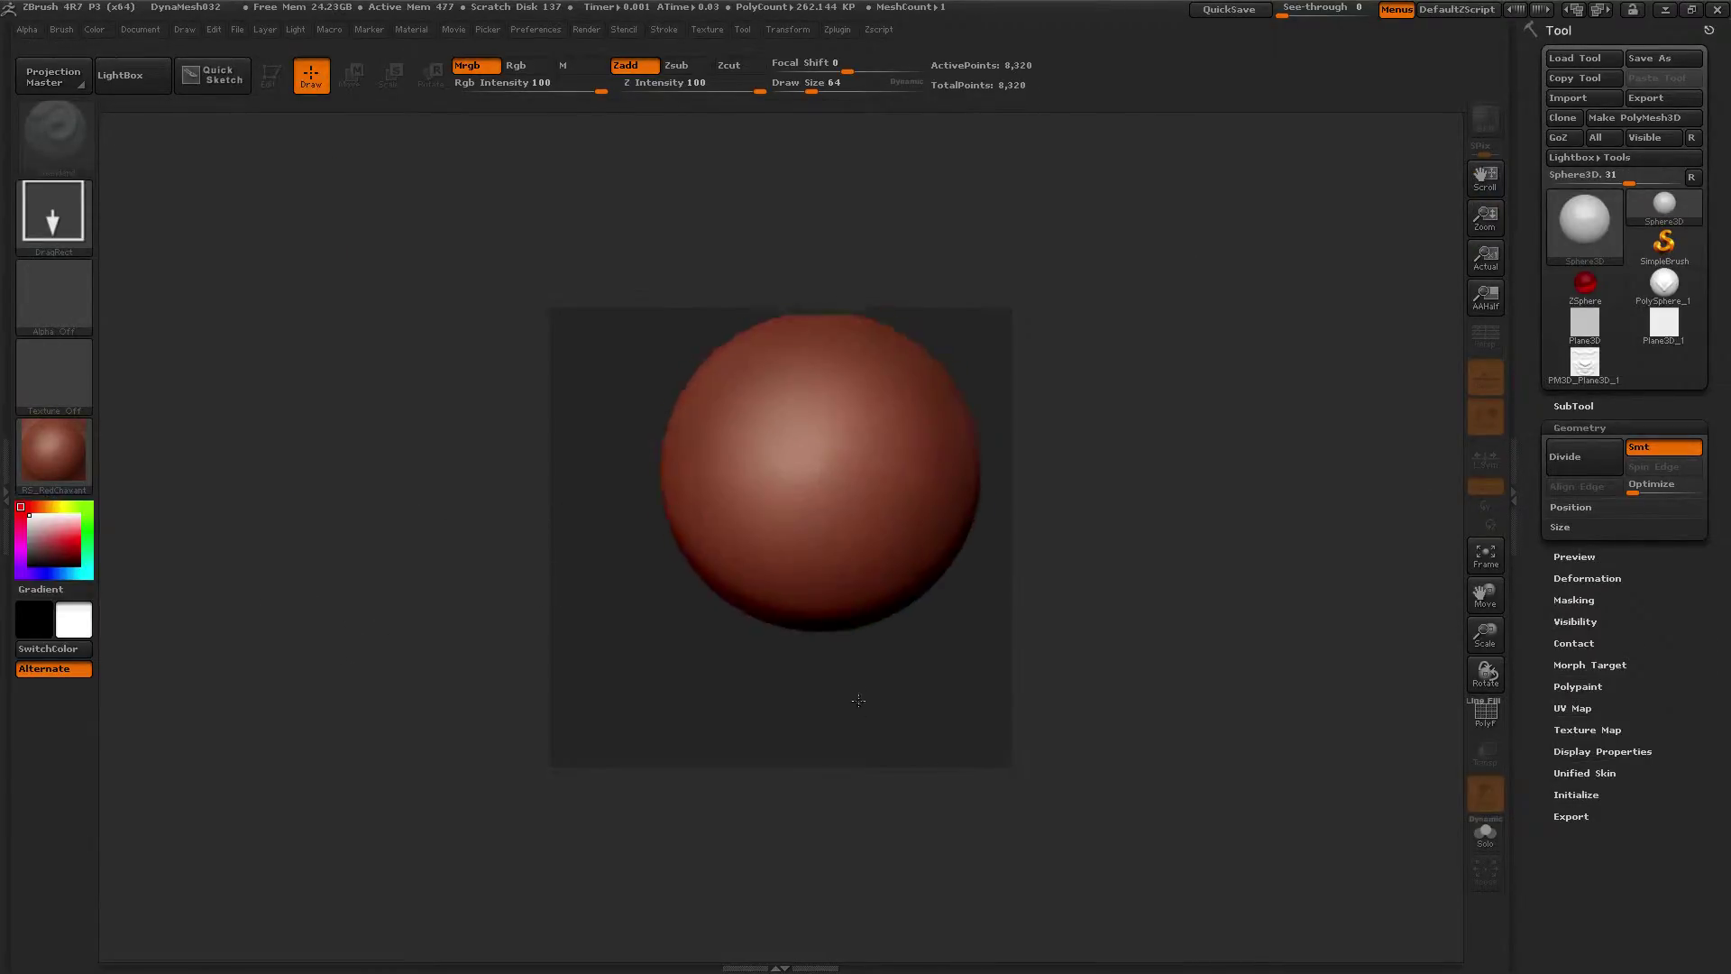
click(268, 74)
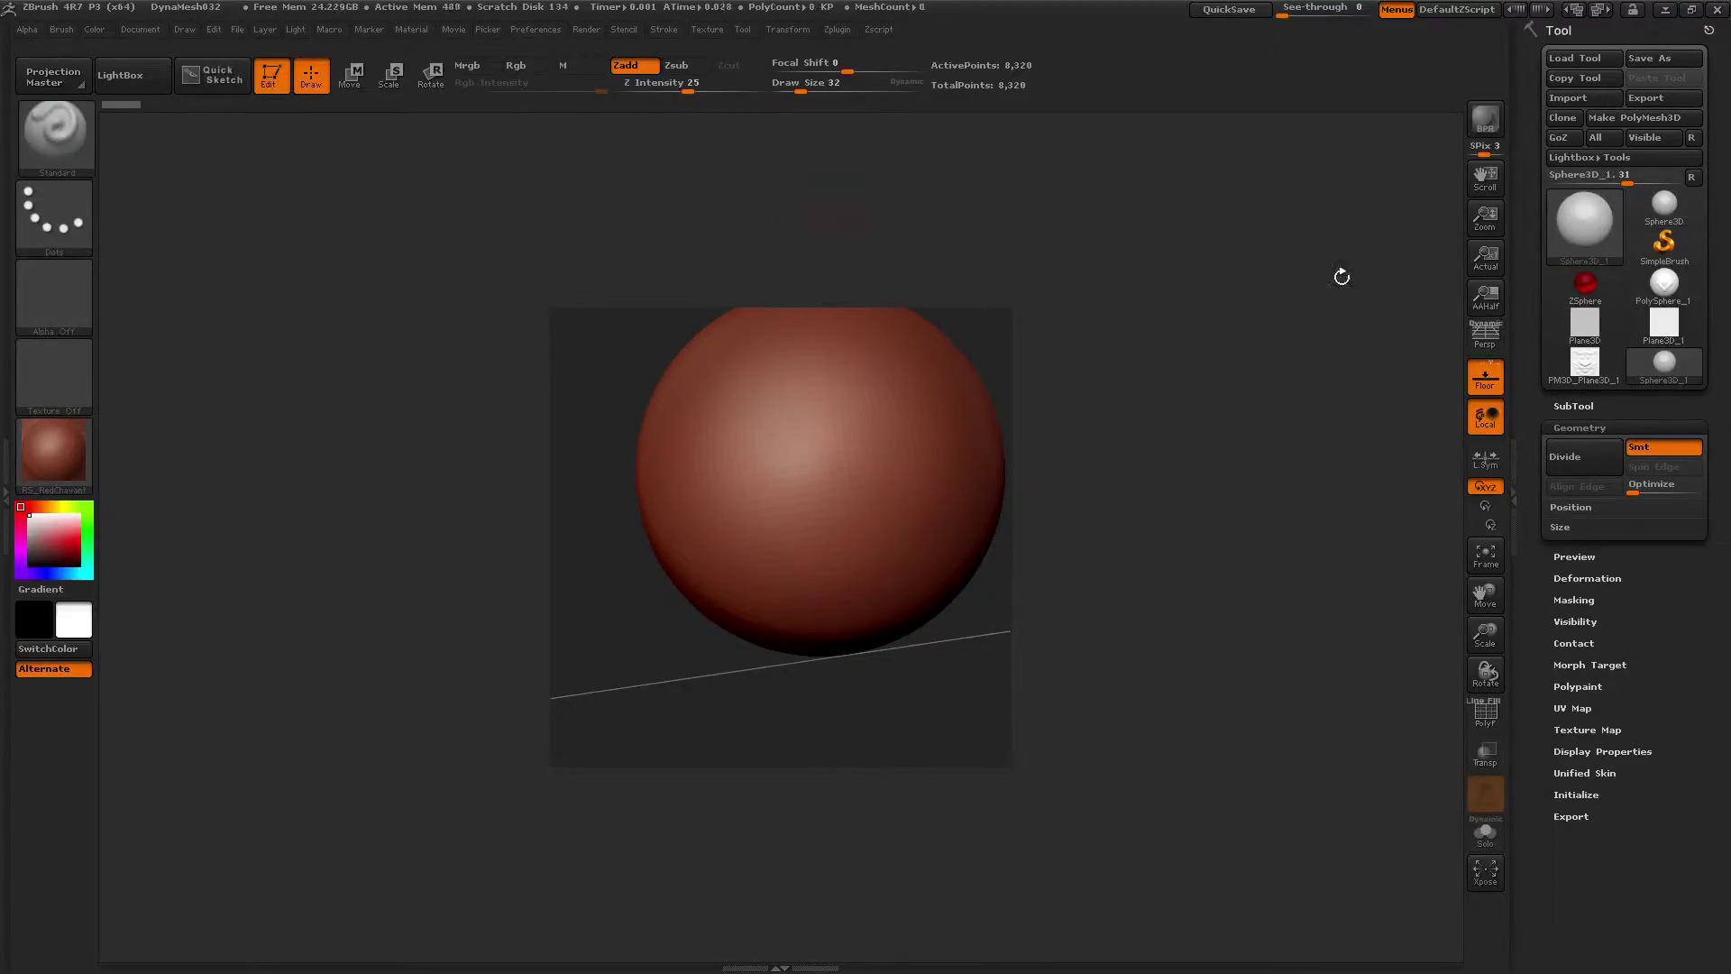
click(1643, 117)
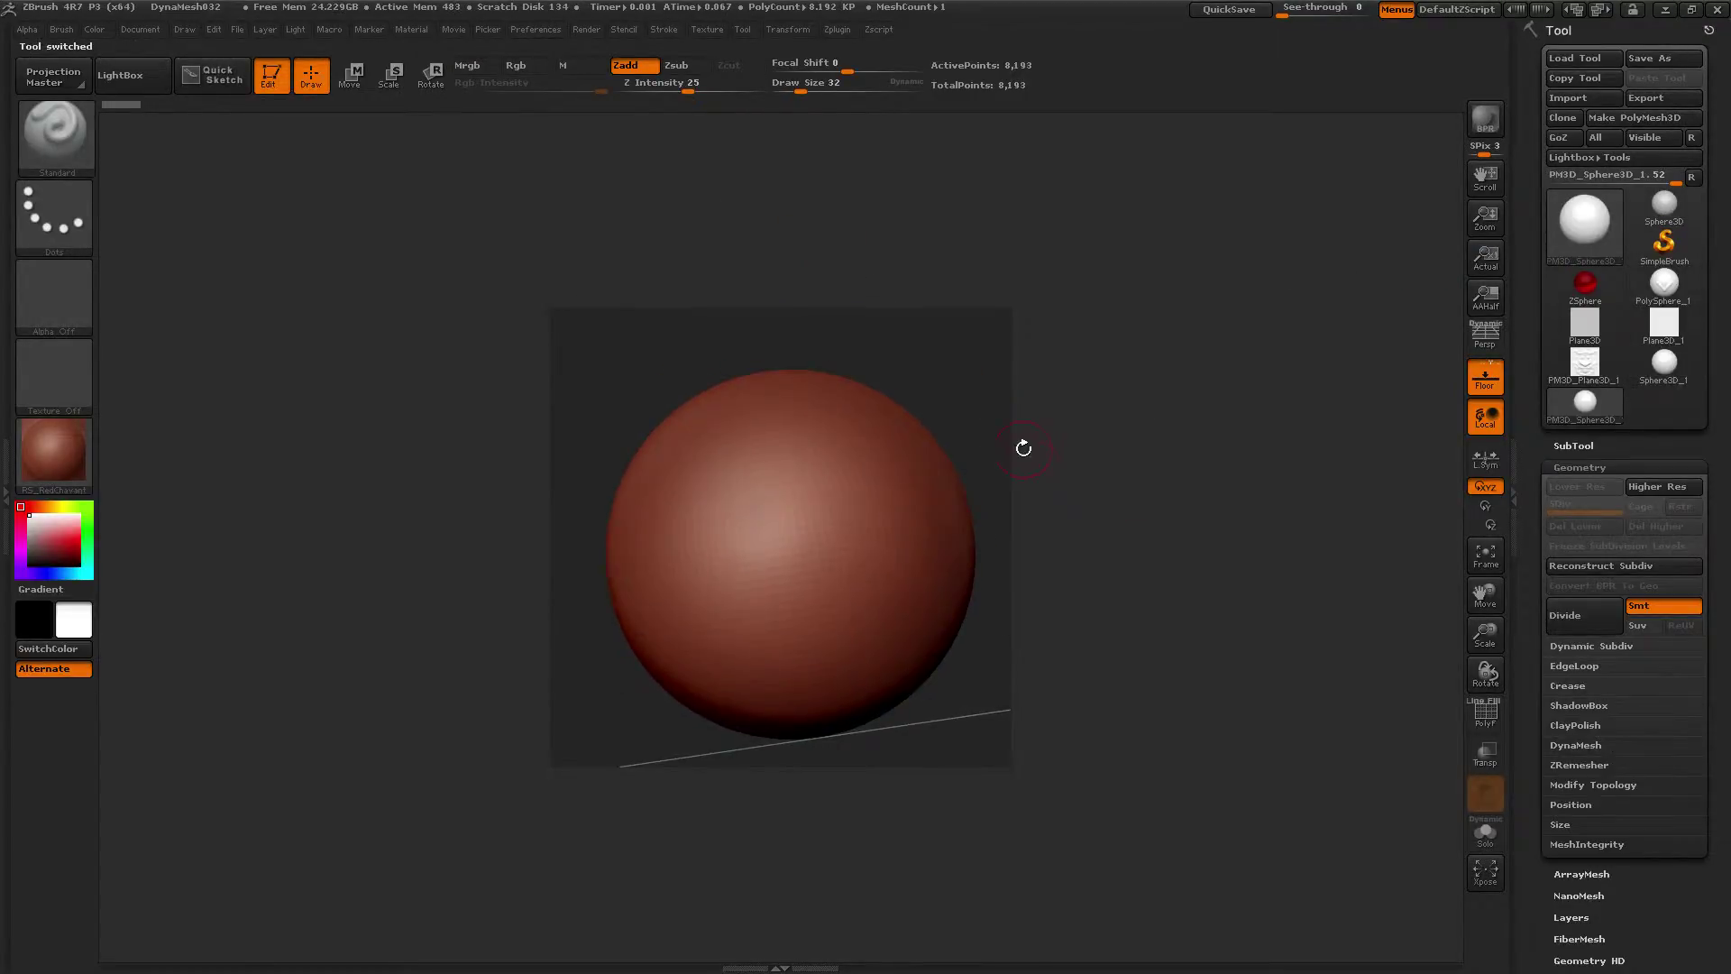
drag(1024, 448, 1020, 469)
Enable perspective, hide the floor grid and subdivide the sphere up to subdivision level 5
click(1483, 338)
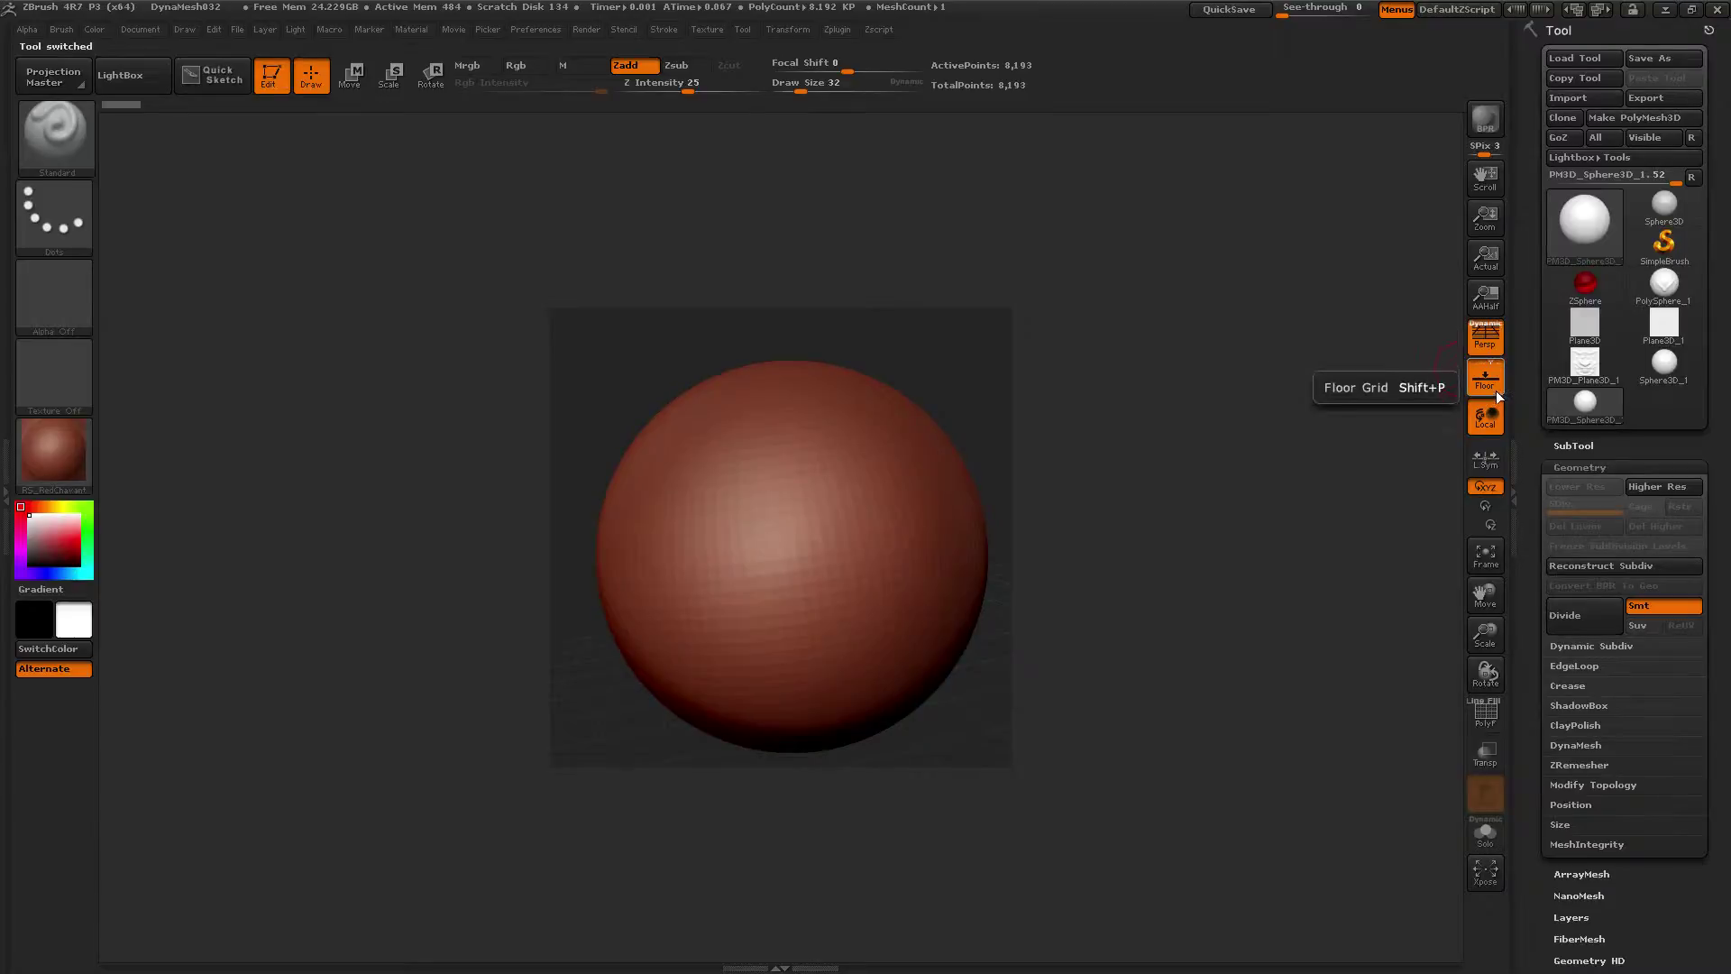
click(1485, 377)
key(ctrl)
key(ctrl+d)
key(ctrl+d)
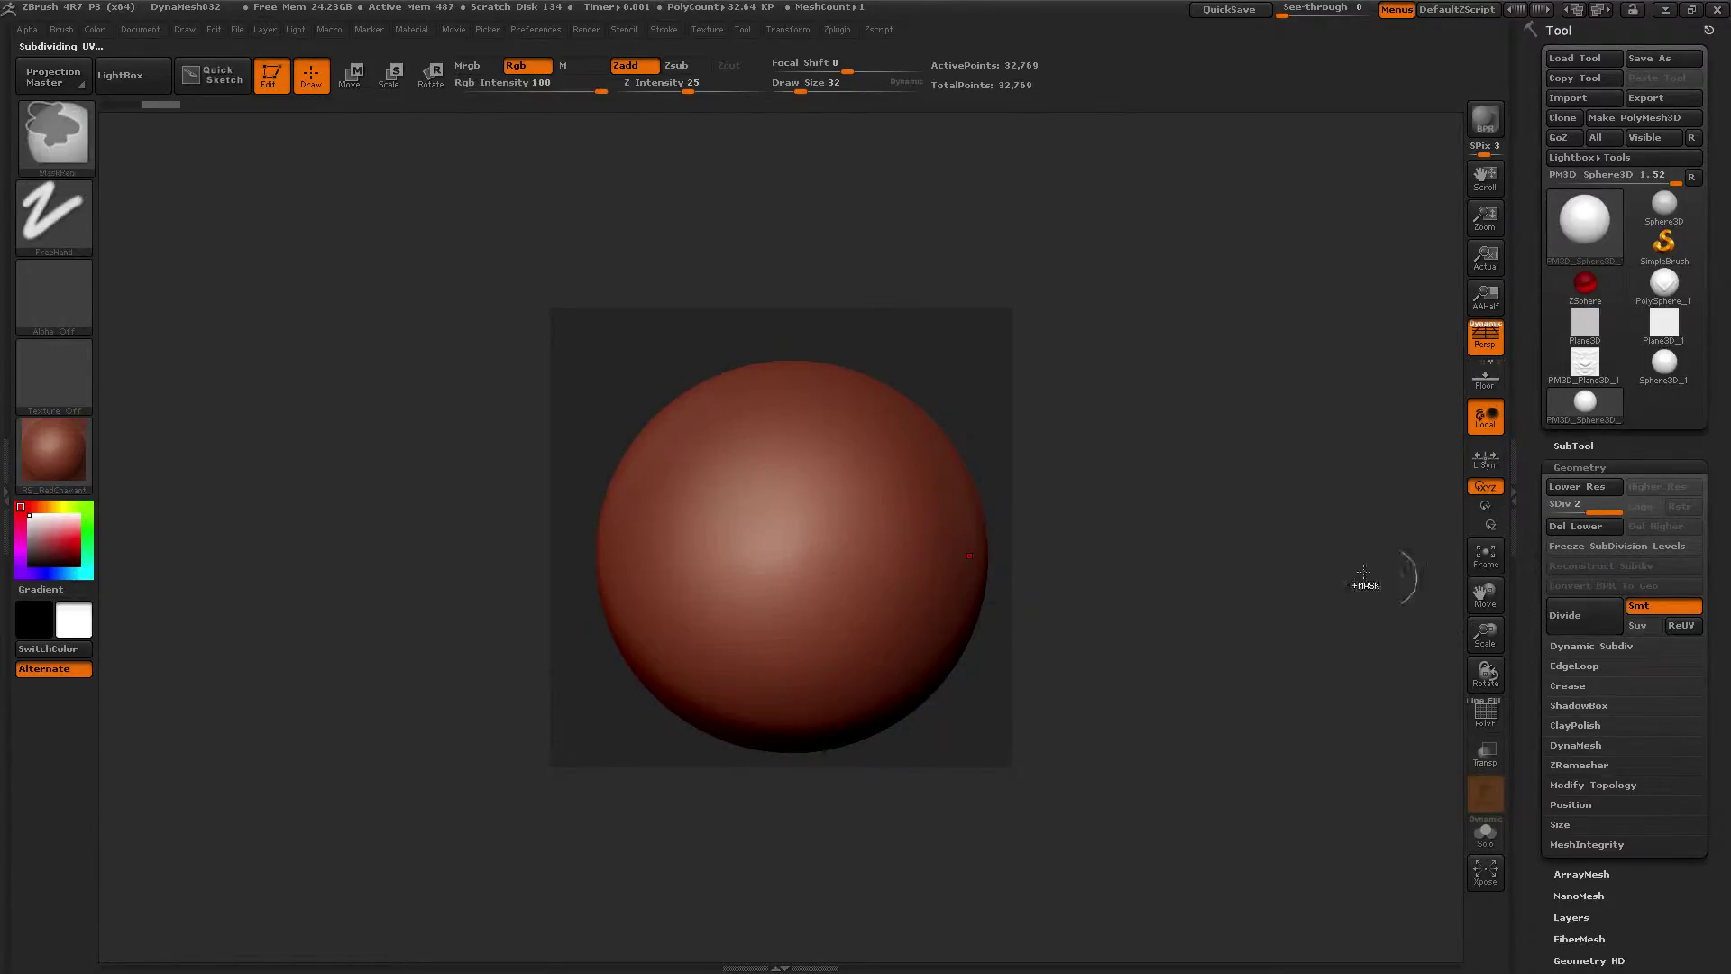
key(ctrl+d)
key(ctrl+d)
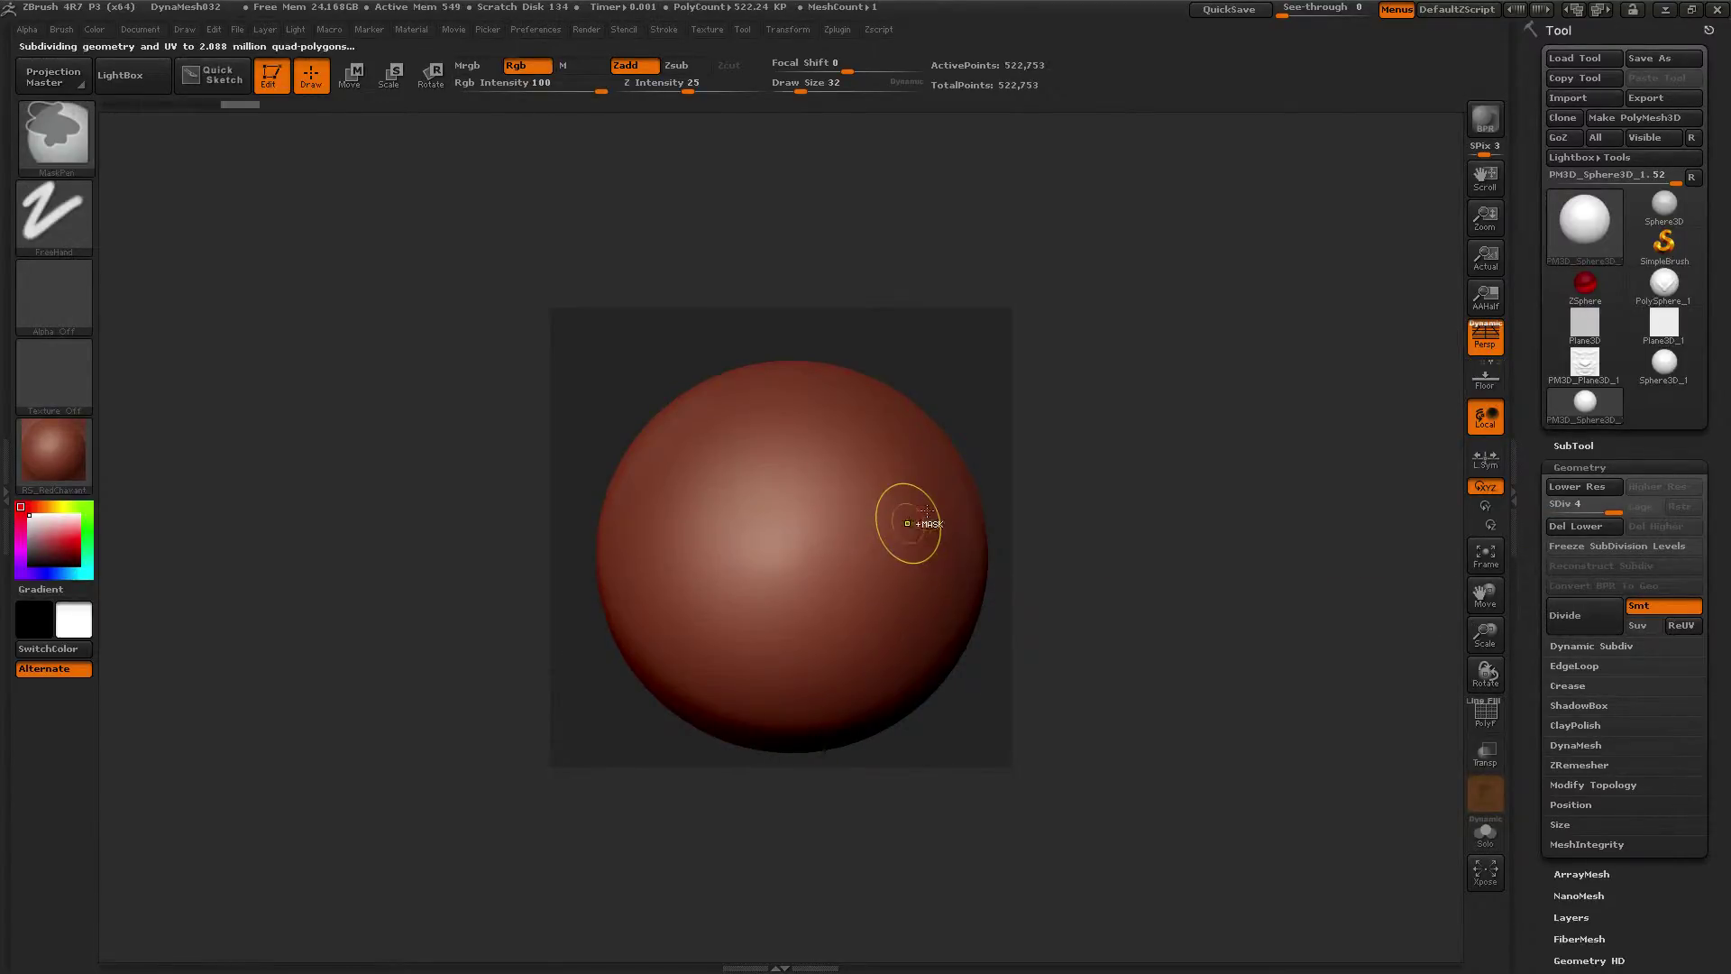
Set the Standard brush to use the ZGrab01 alpha with the DragRect stroke
click(76, 316)
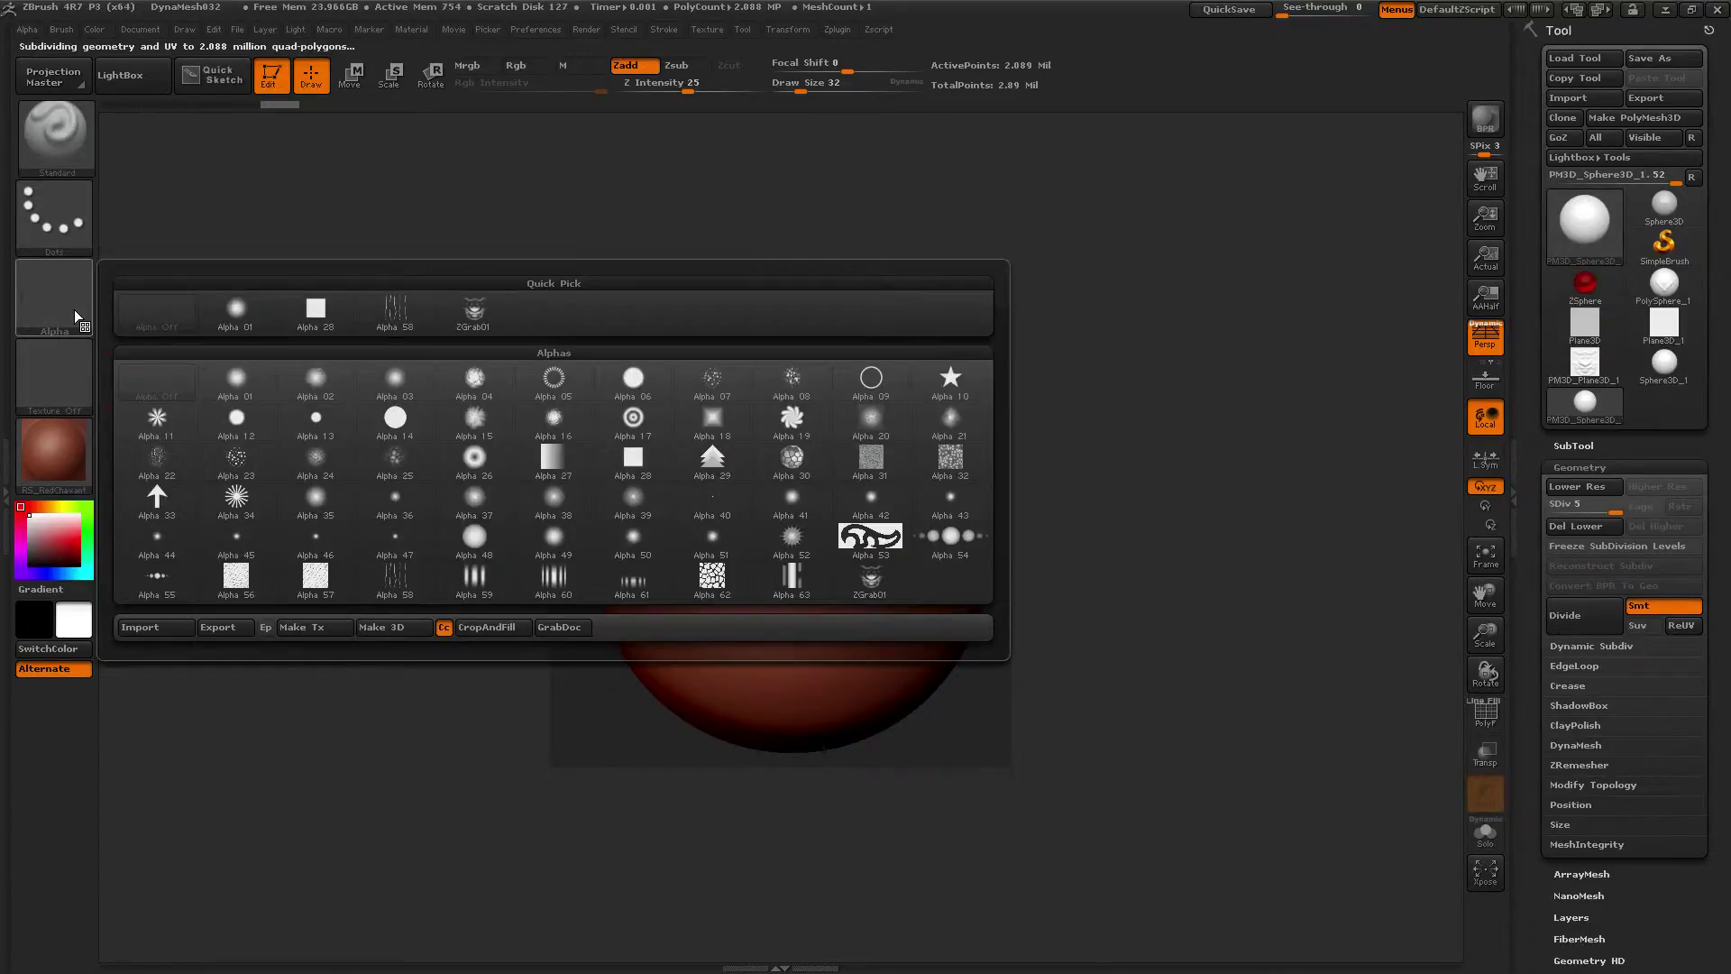
click(473, 310)
click(85, 237)
click(234, 232)
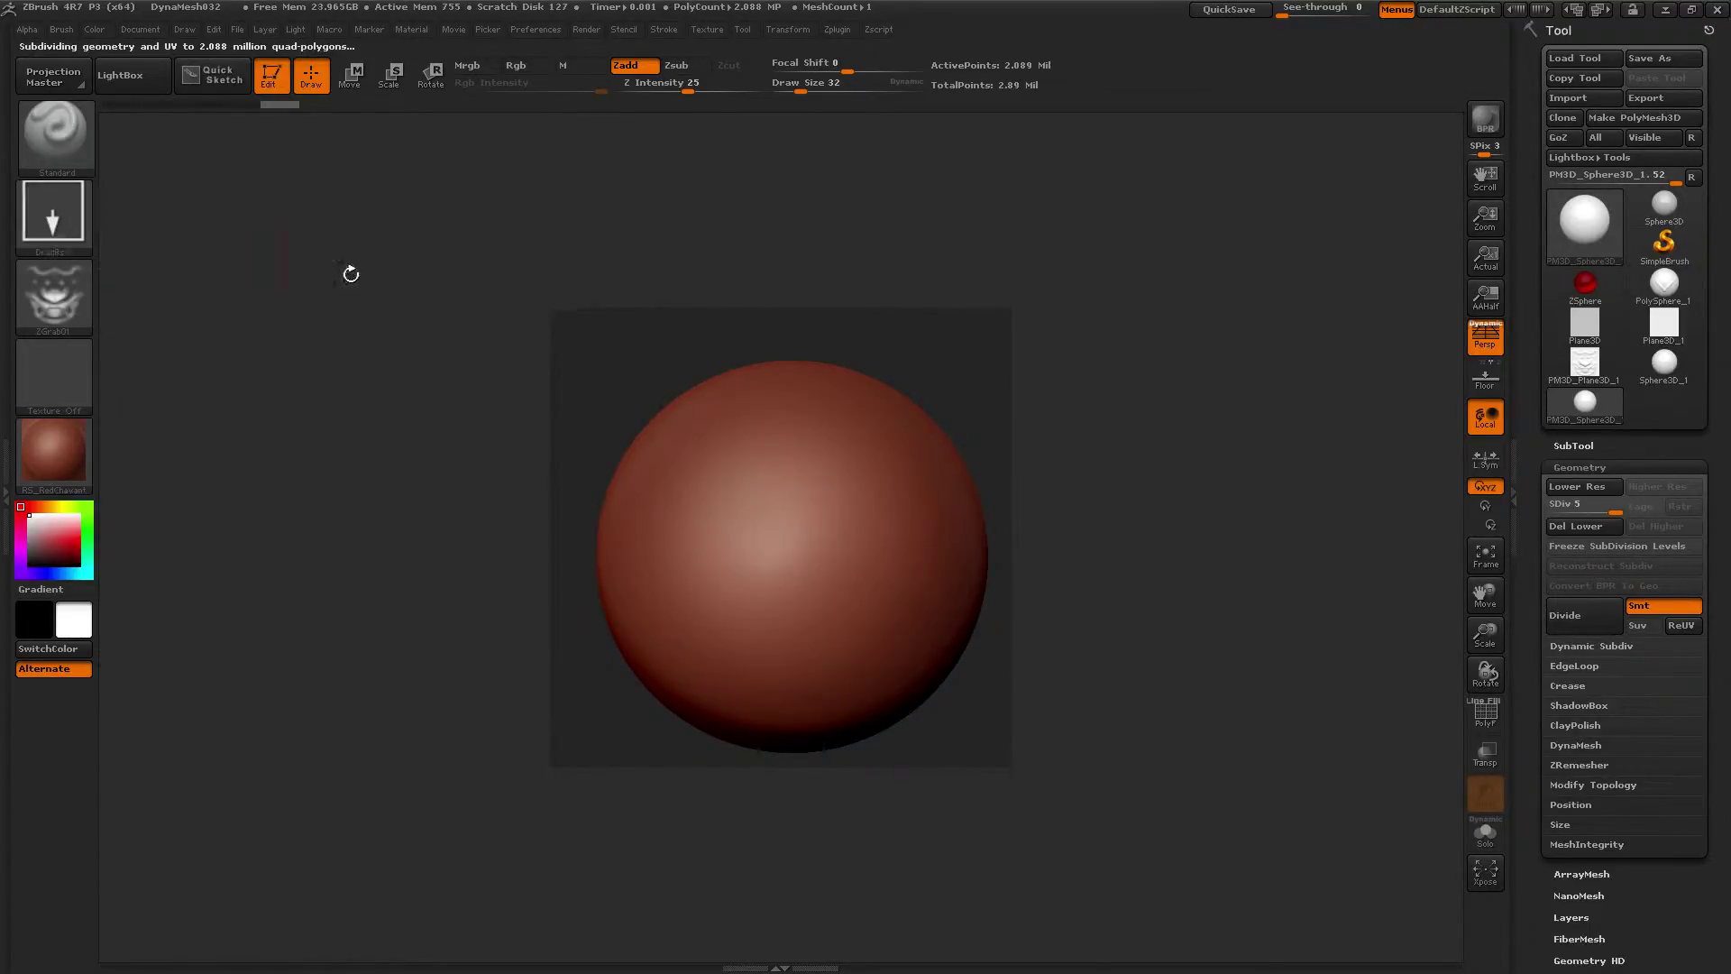
Stamp the face alpha at several places around the sphere, at varying sizes and angles
mouse_move(769, 502)
mouse_down()
mouse_move(816, 428)
mouse_move(892, 541)
mouse_move(793, 401)
mouse_move(745, 400)
mouse_move(763, 386)
mouse_up()
drag(938, 566, 943, 462)
drag(754, 678, 781, 635)
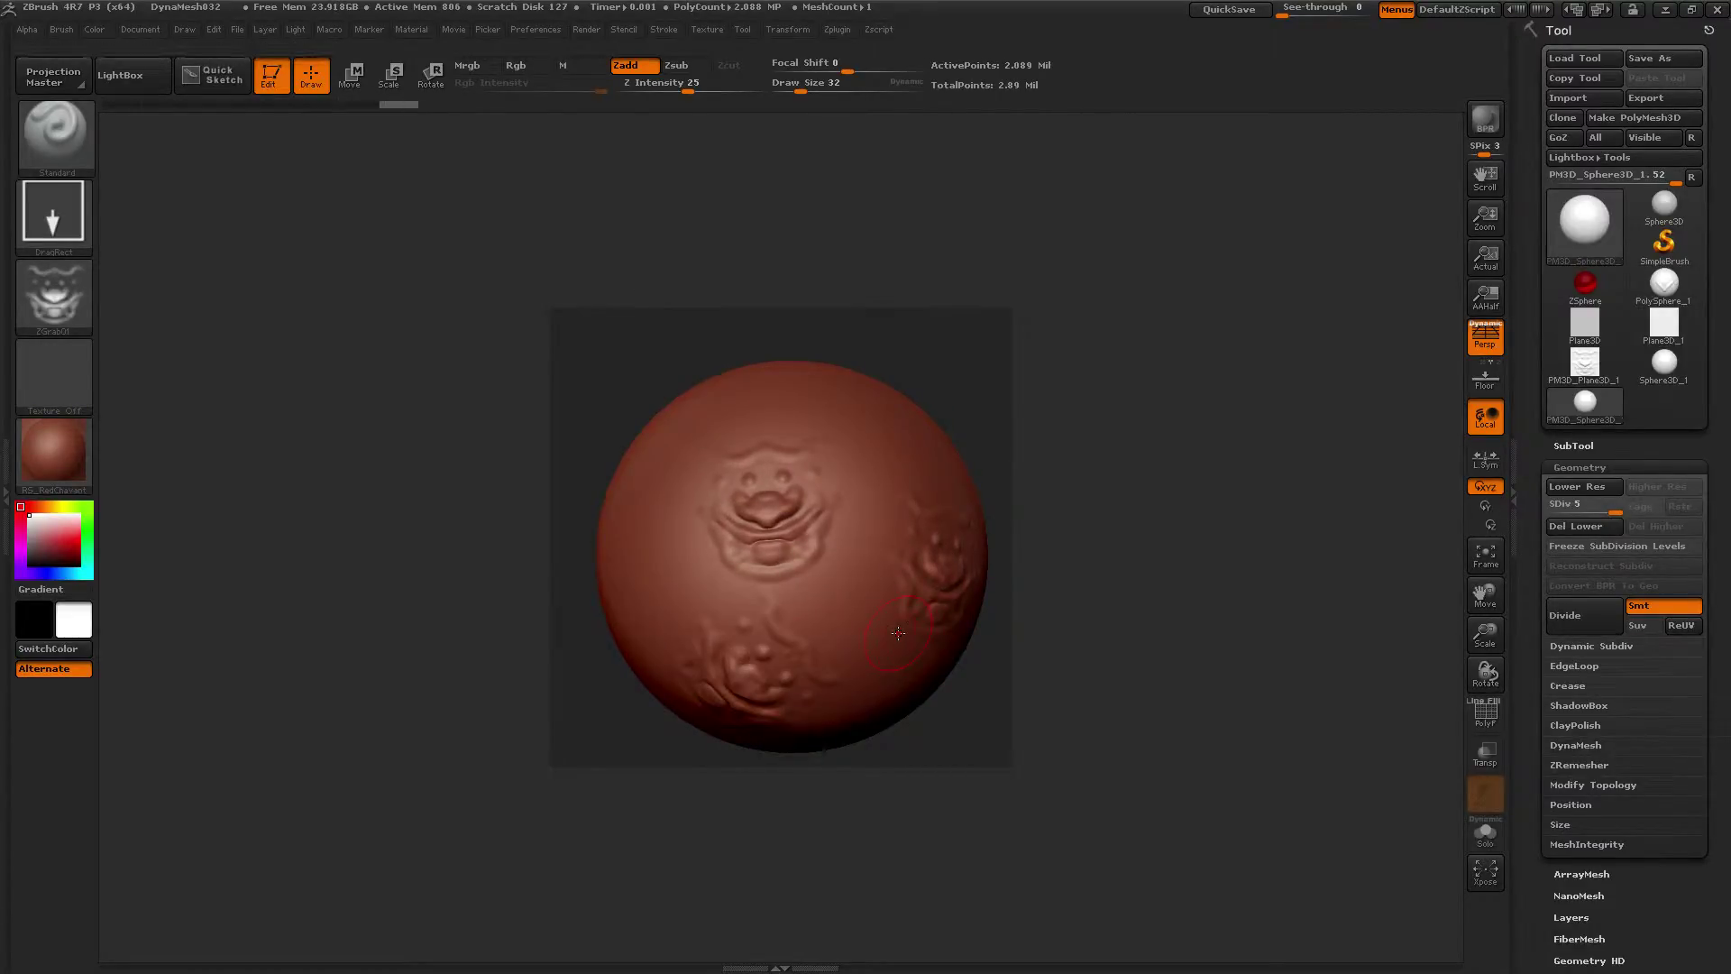
drag(1058, 494, 1132, 478)
drag(637, 531, 584, 397)
Leave edit mode and clear the stamped sphere from the canvas
key(t)
key(ctrl+n)
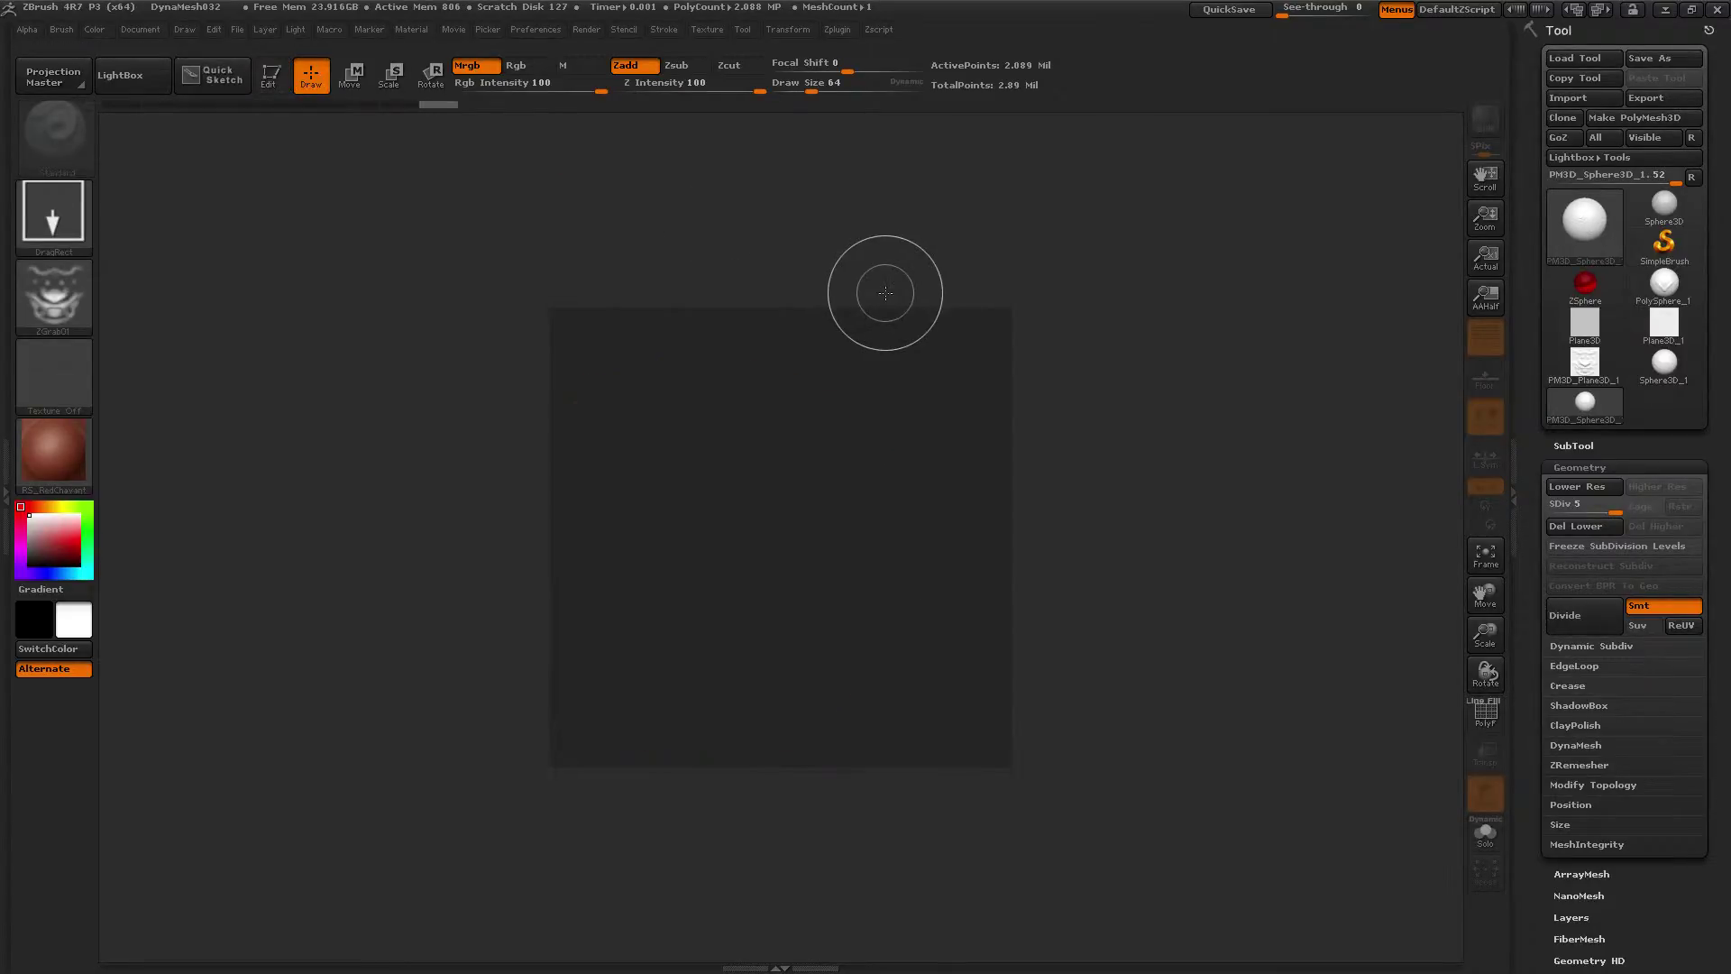
key(alt+Tab)
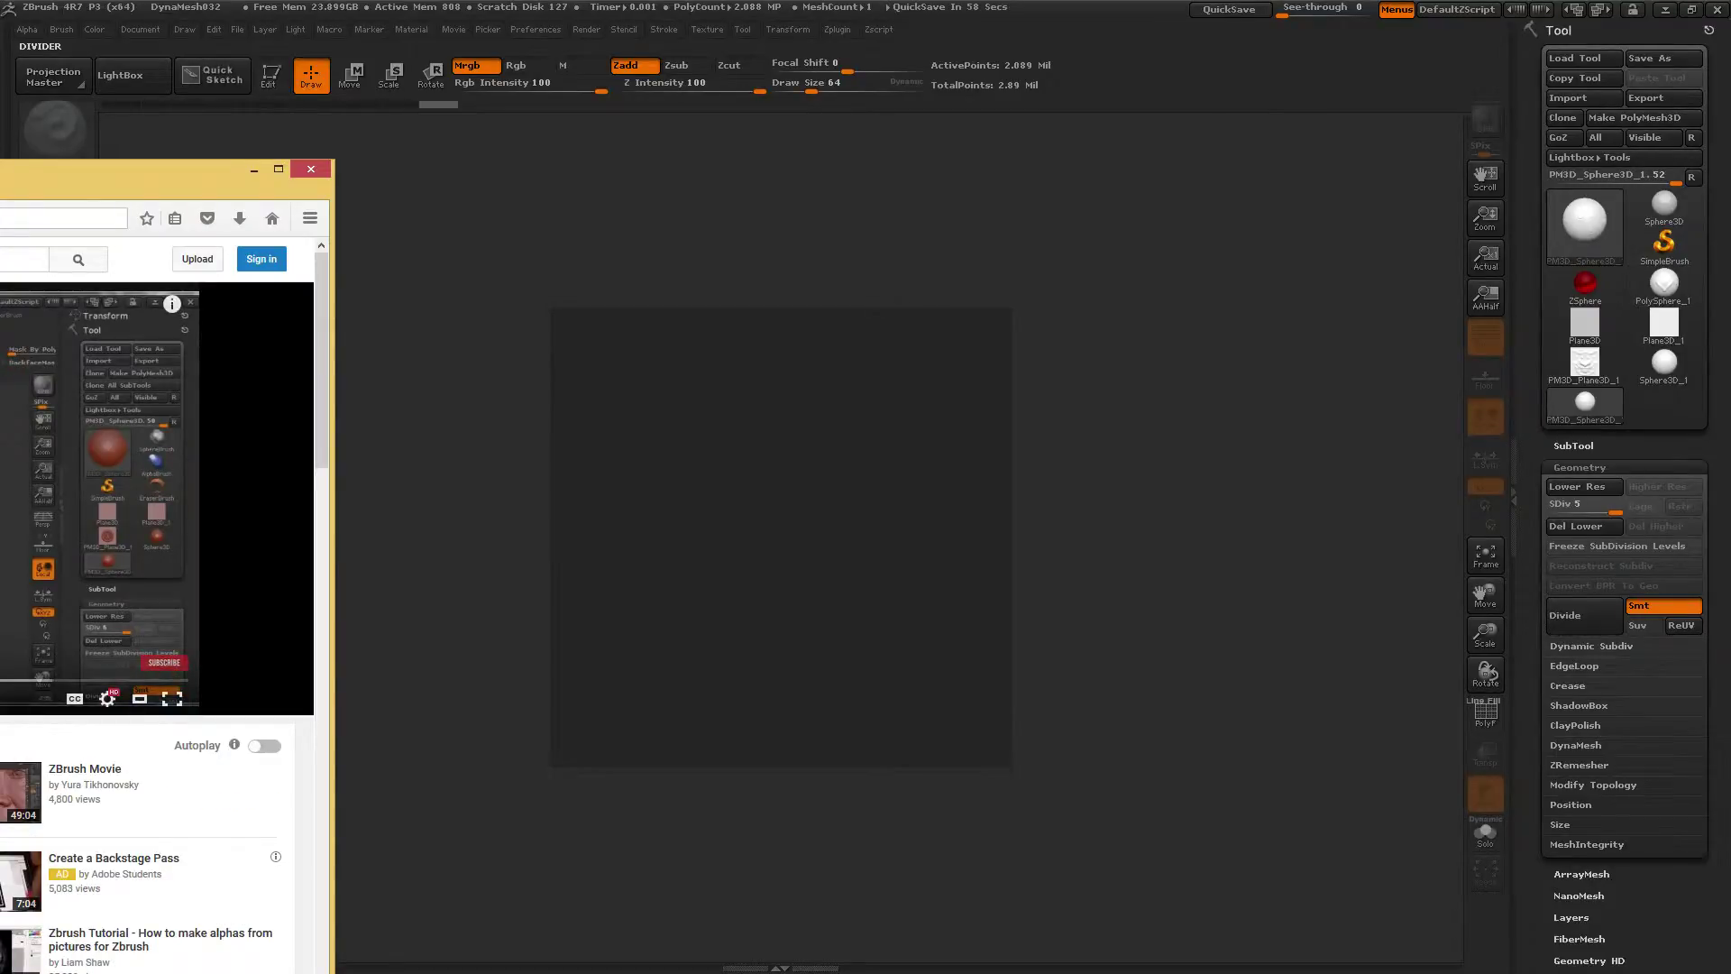
Switch to Photoshop, shift the tool palette aside and open shoes_bump.psd from the texture folder
click(1666, 9)
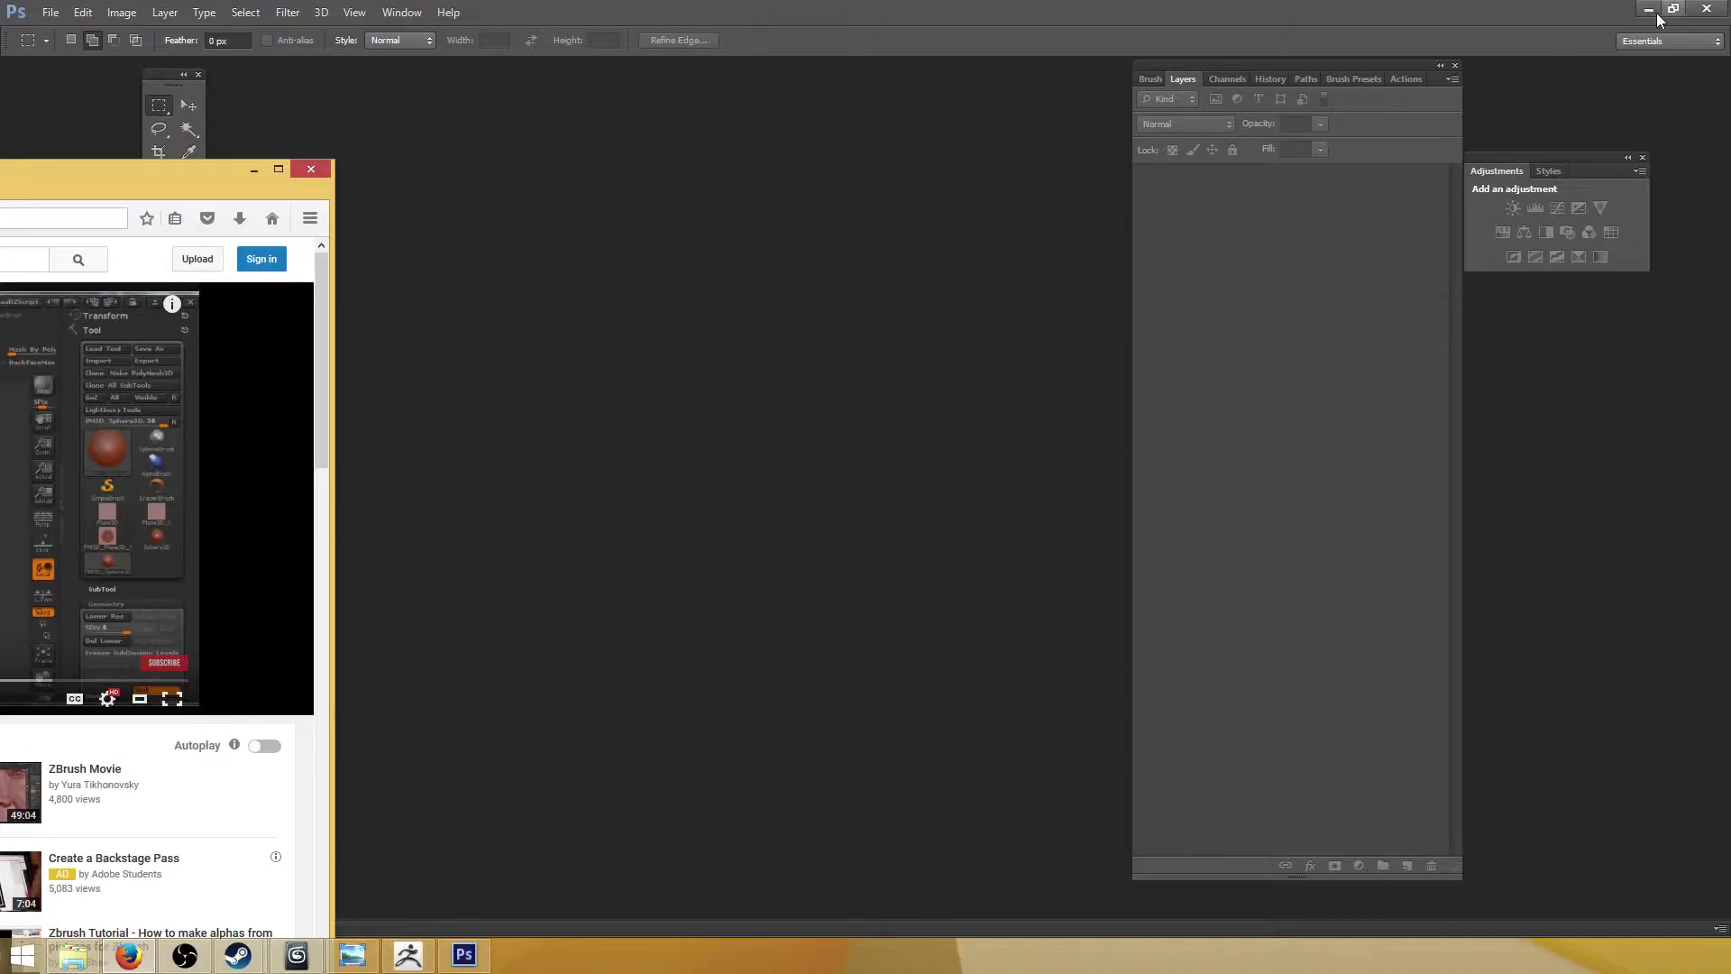
click(684, 282)
drag(168, 76, 135, 89)
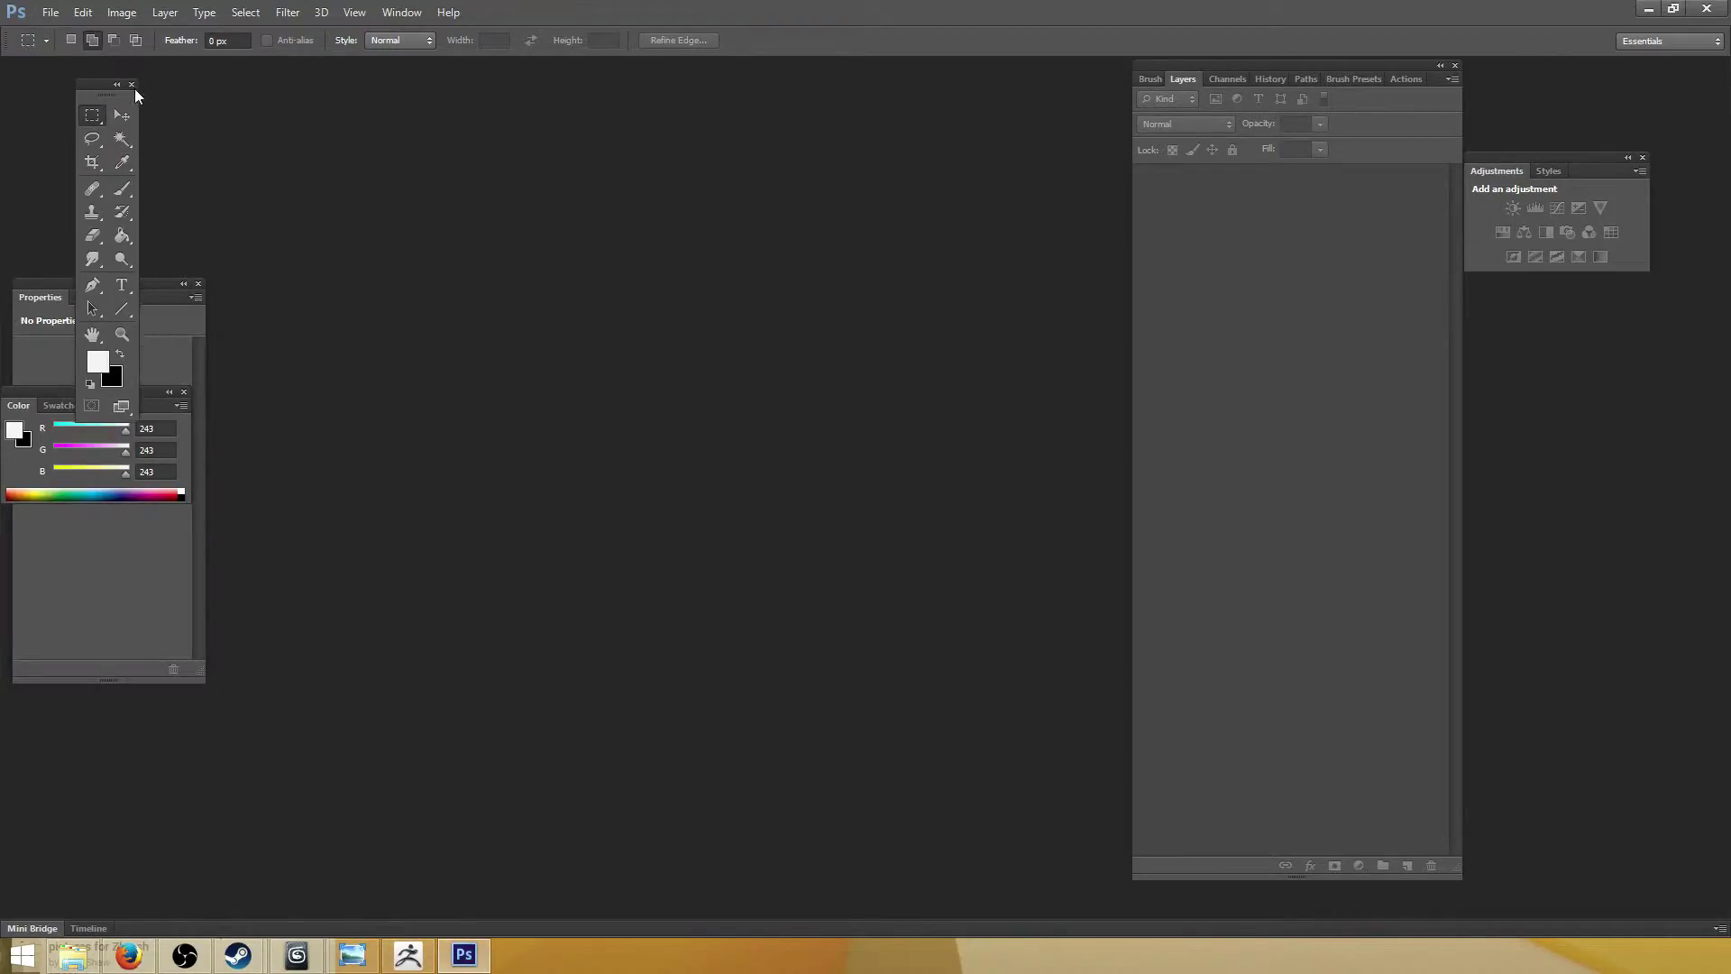
click(50, 12)
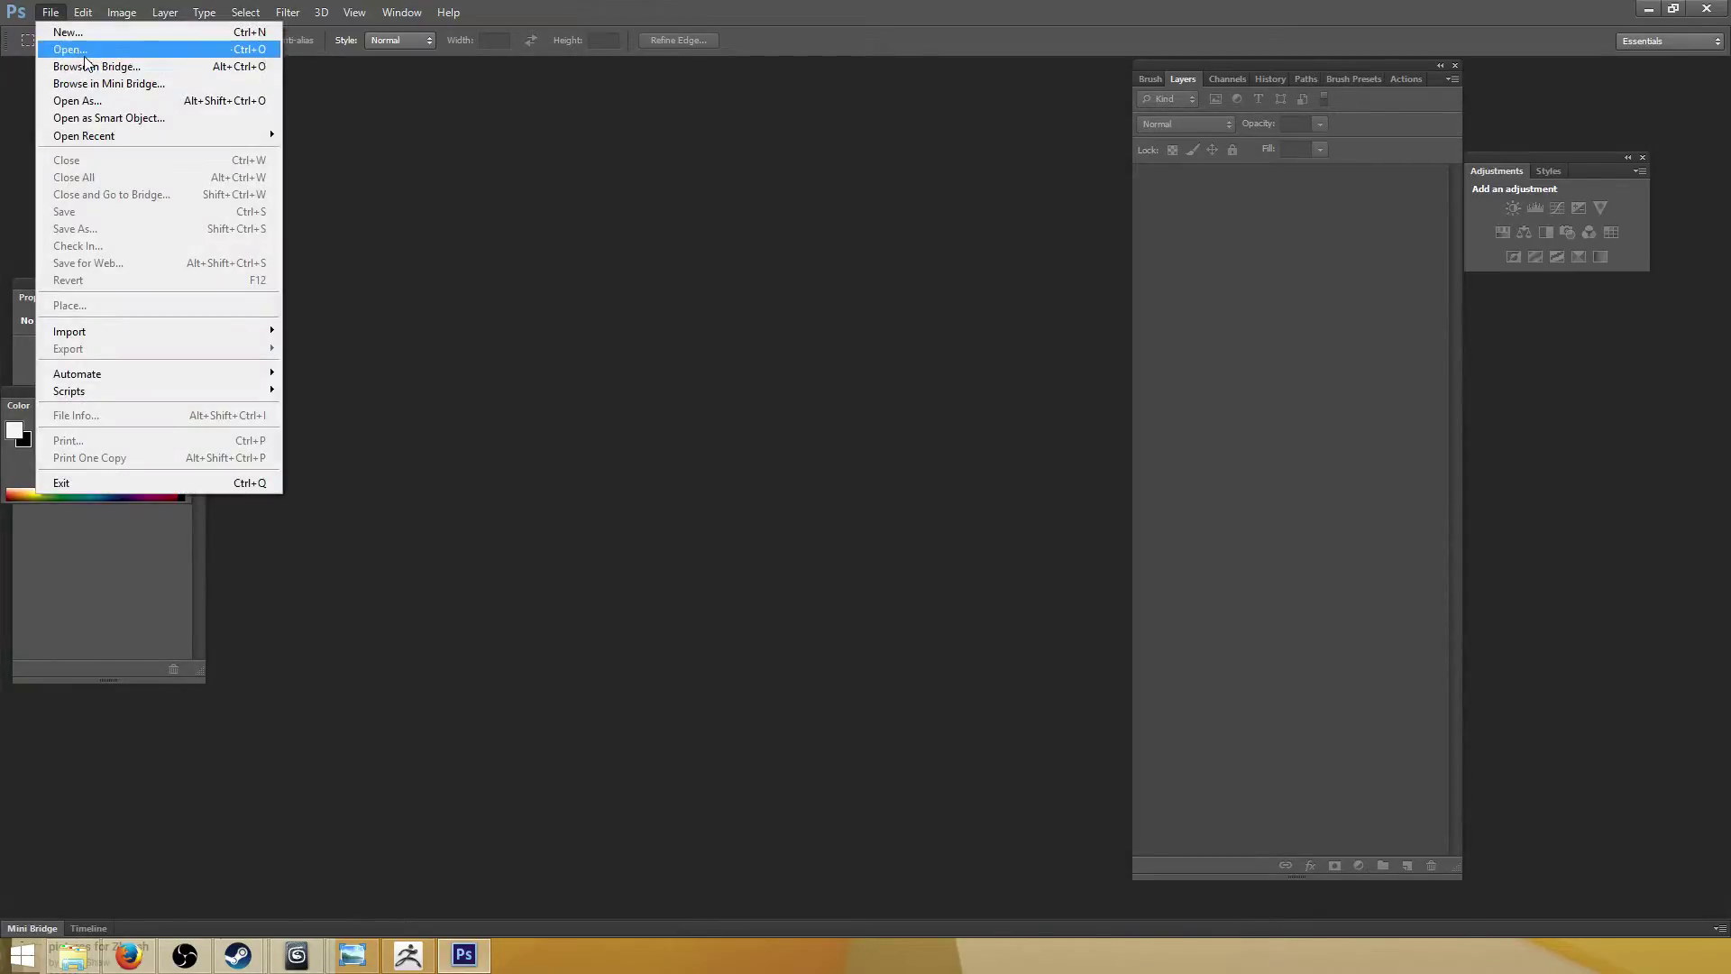
click(54, 46)
click(379, 130)
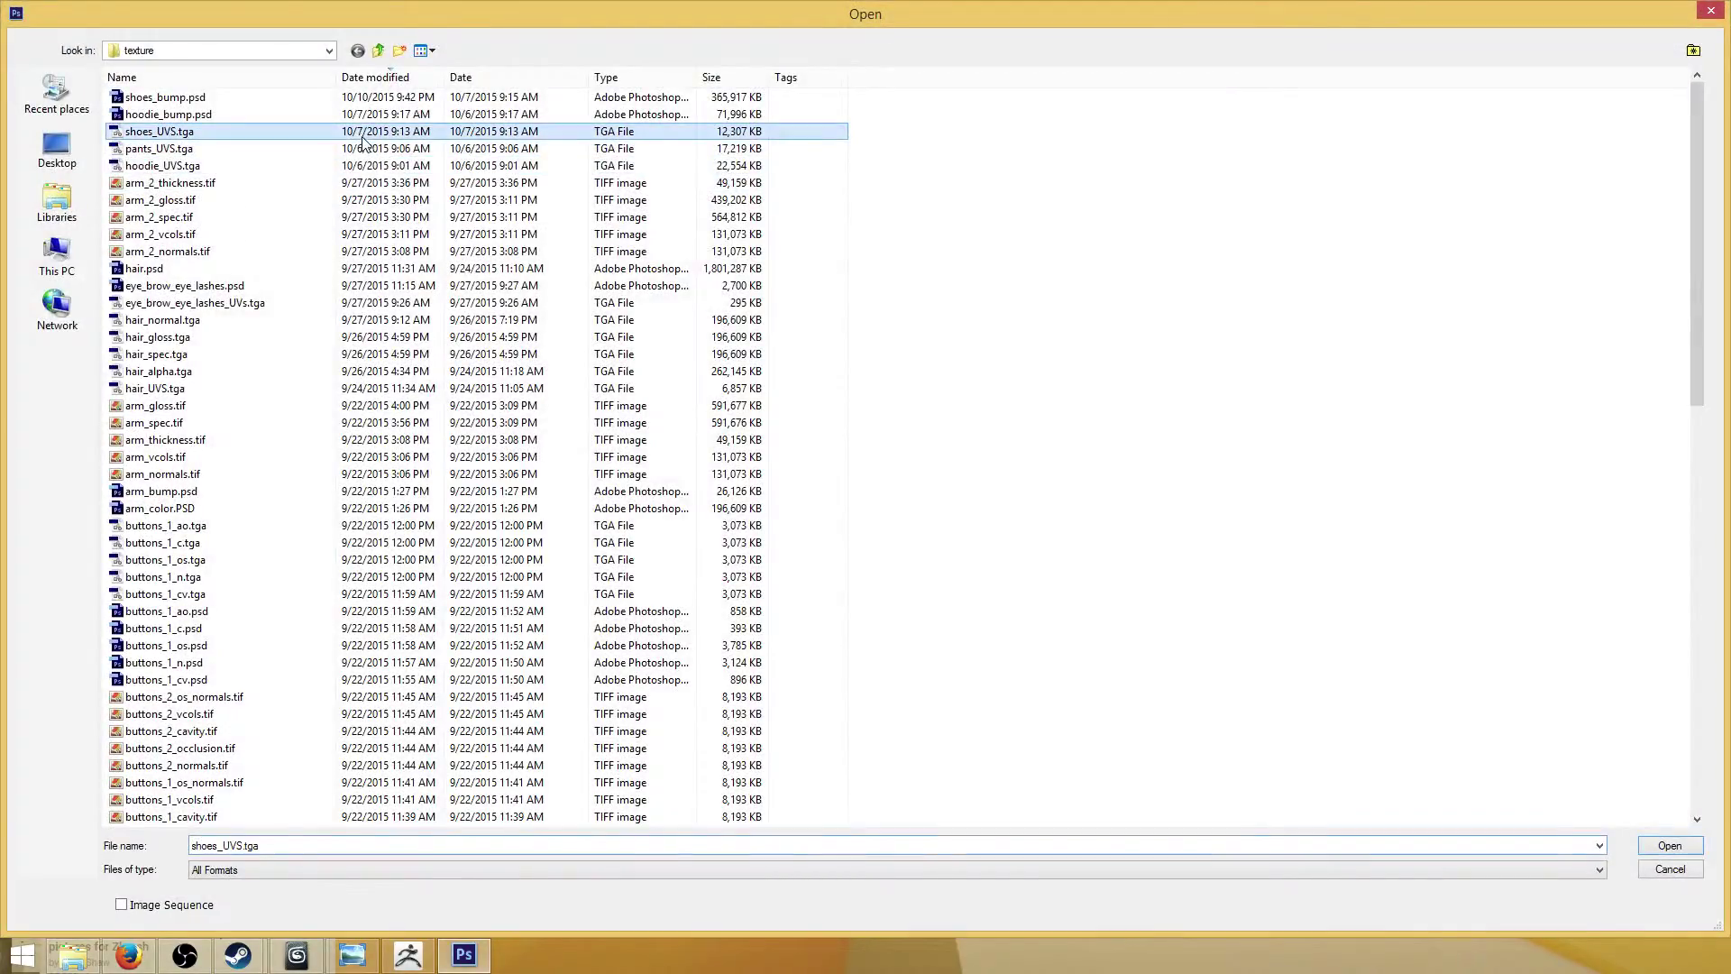
scroll(406, 340, down, 3)
scroll(407, 340, up, 5)
double_click(210, 96)
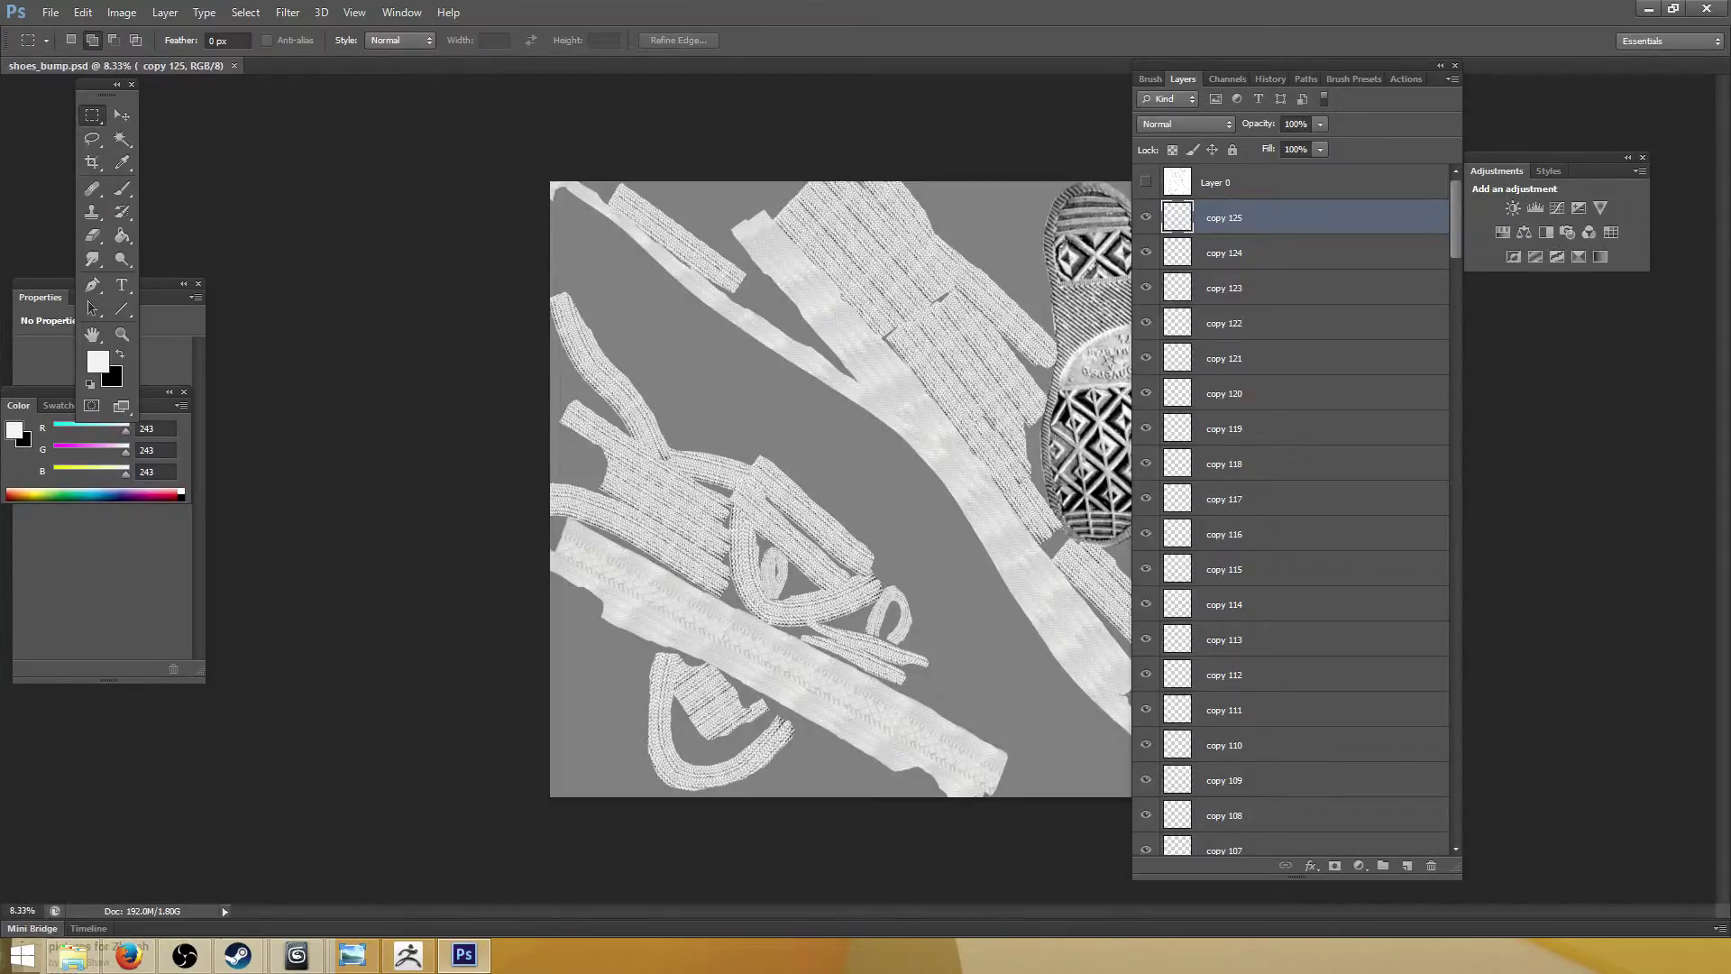
Open ZGrab01.PSD in Photoshop, float its window and copy the face image into shoes_bump.psd as a new layer
key(alt+Tab)
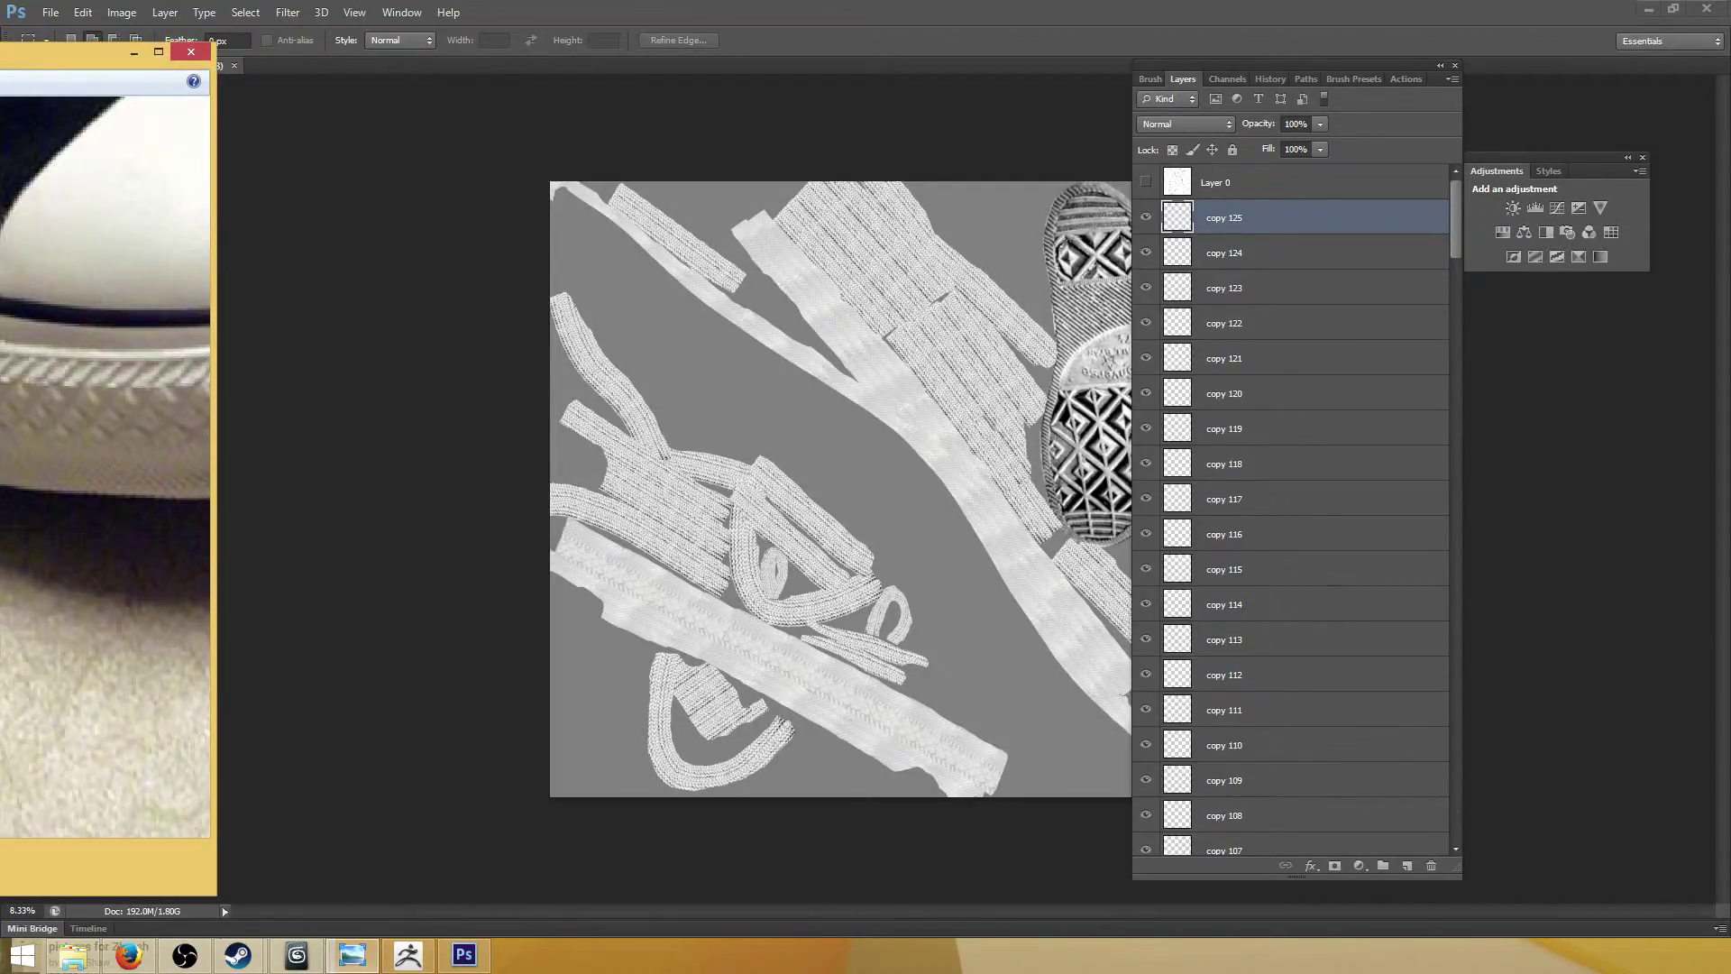
key(alt+Tab)
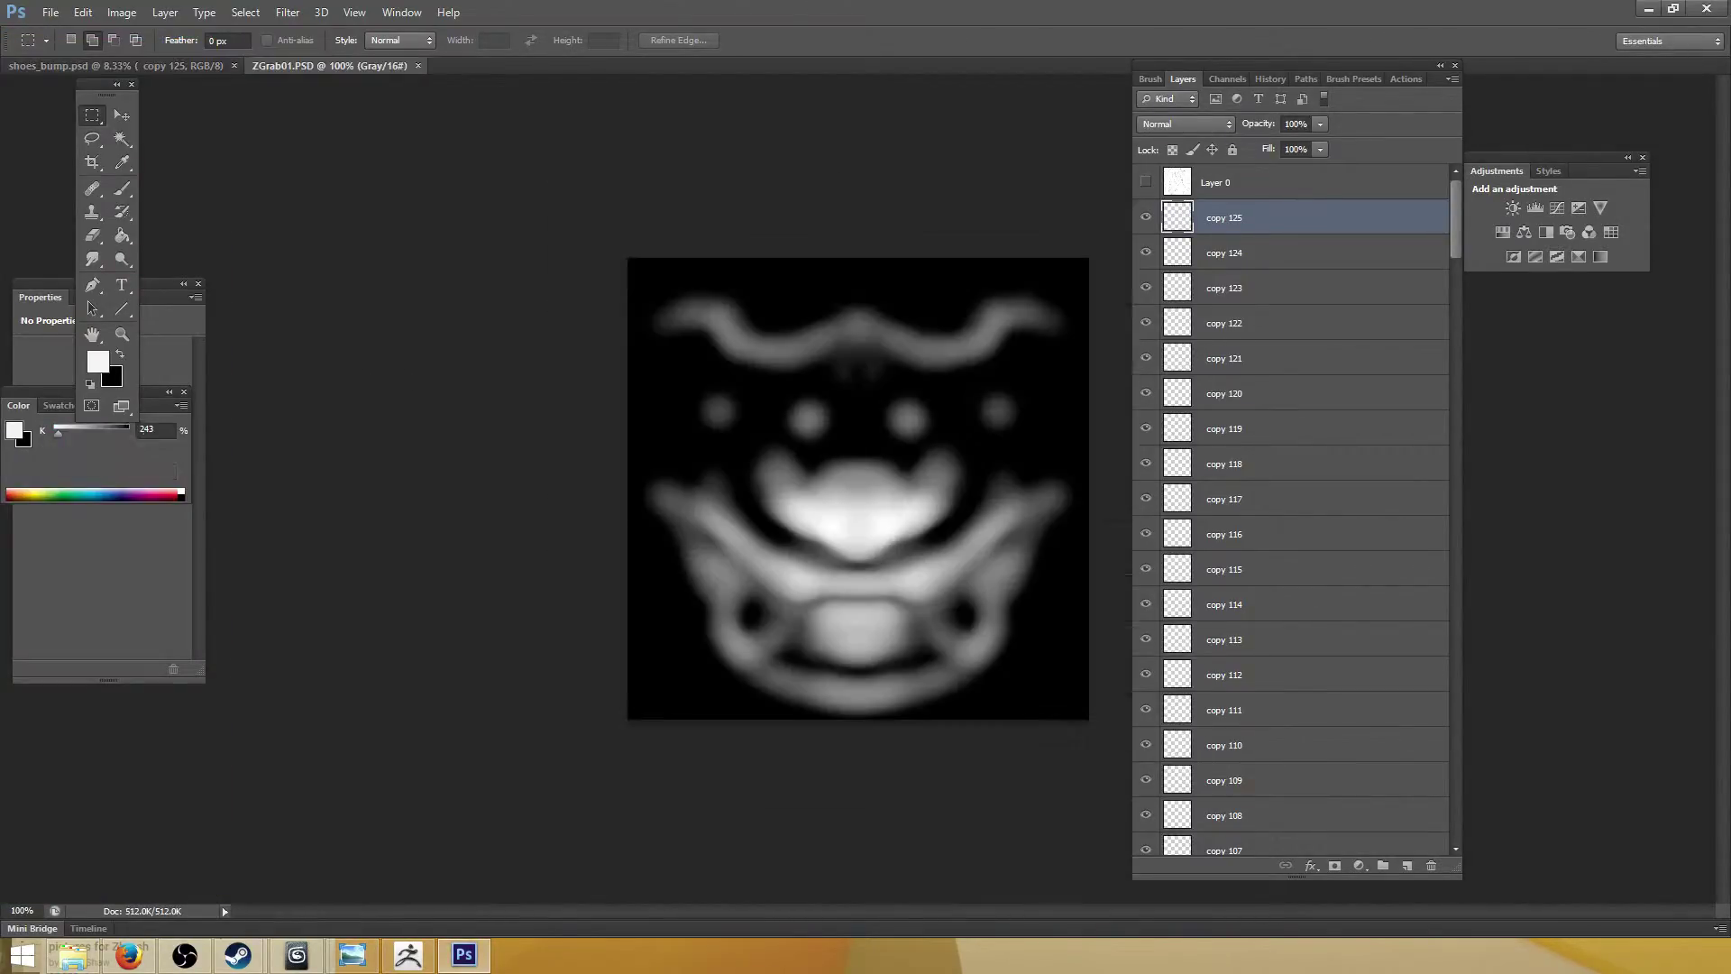
drag(384, 67, 852, 278)
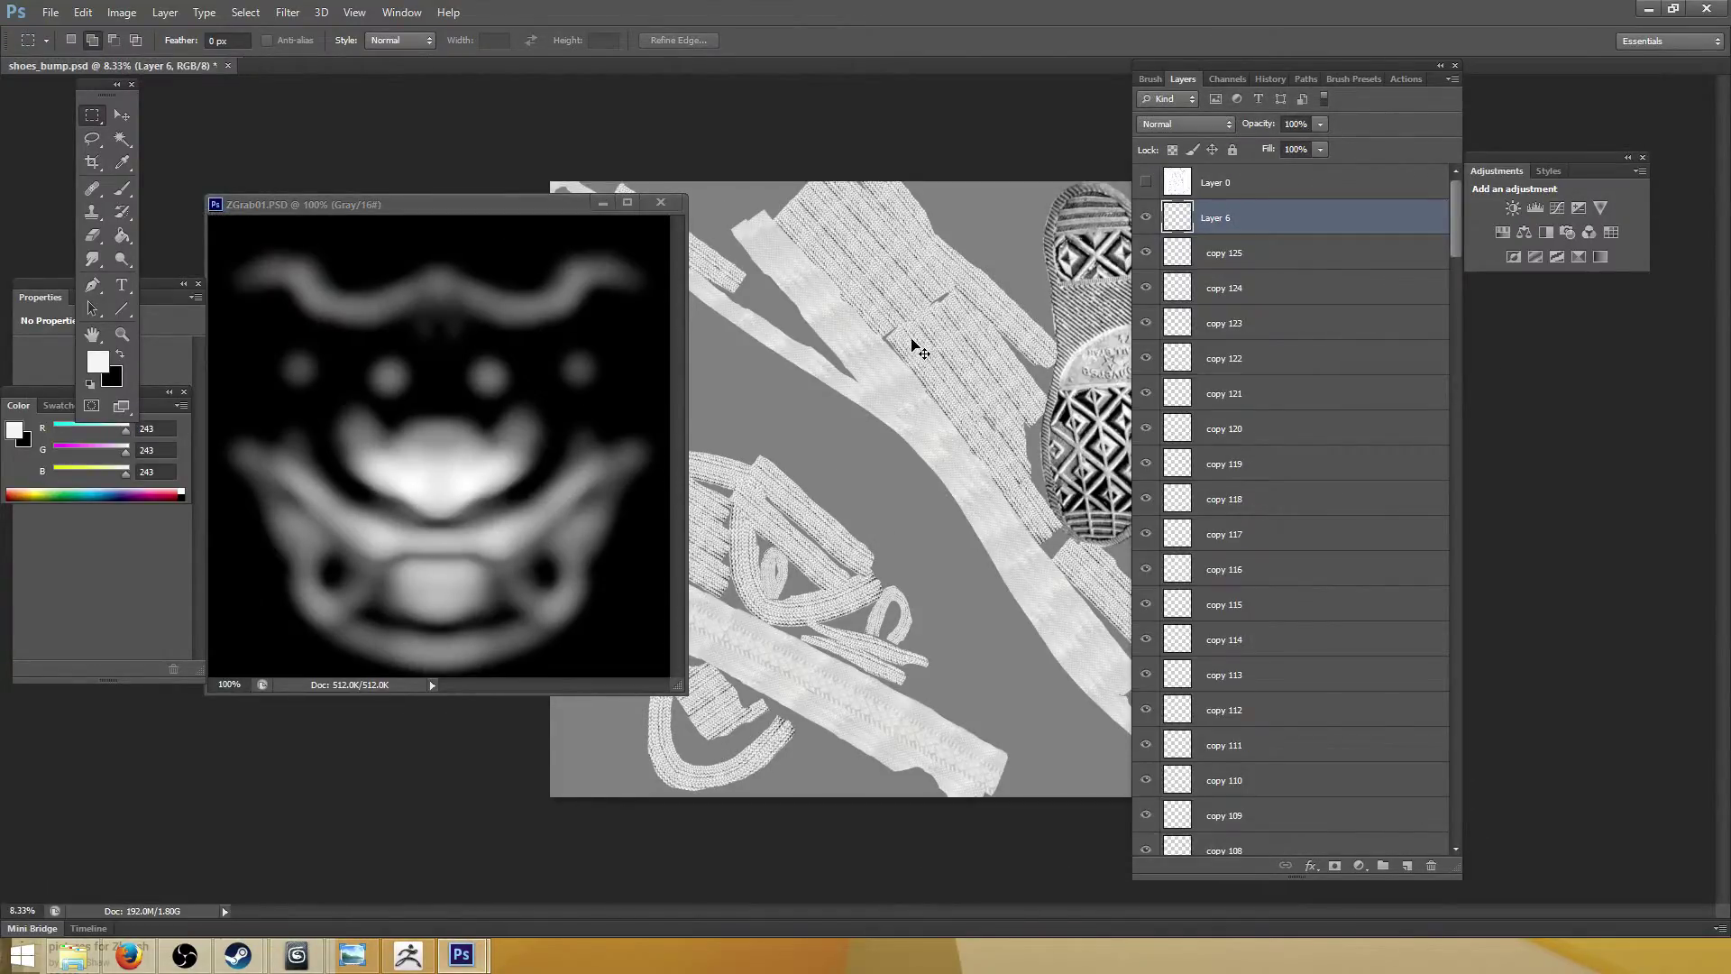
click(120, 117)
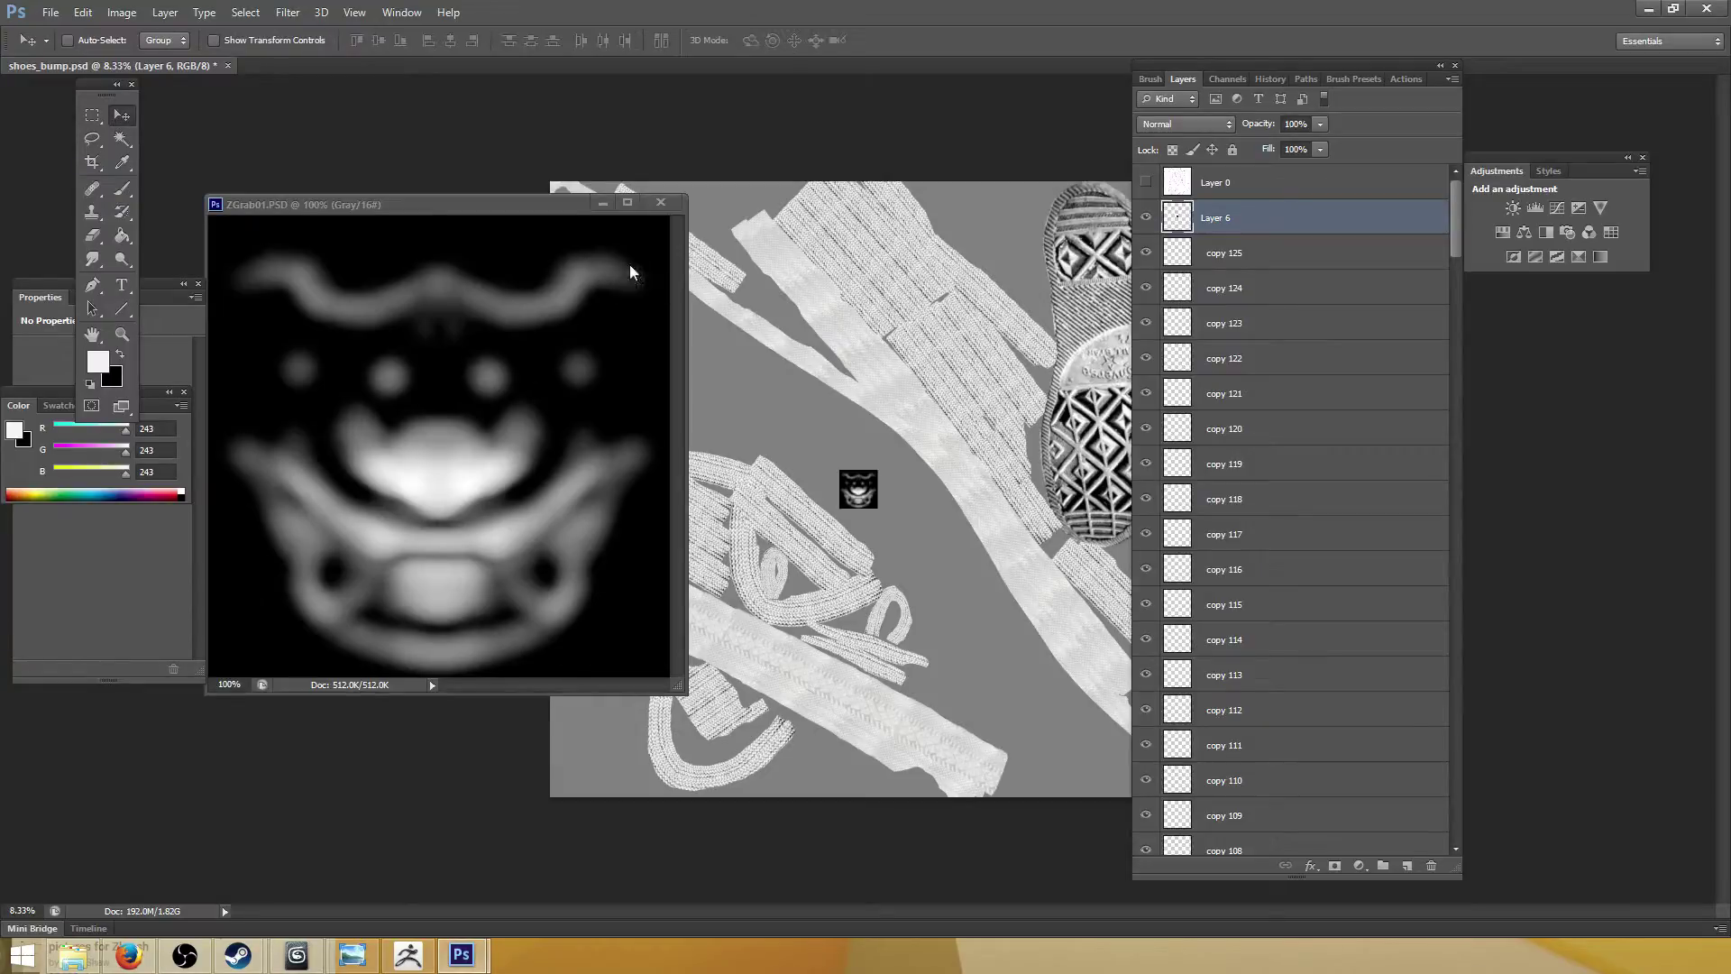
drag(527, 209, 268, 220)
click(895, 531)
alt+scroll(891, 528, up, 2)
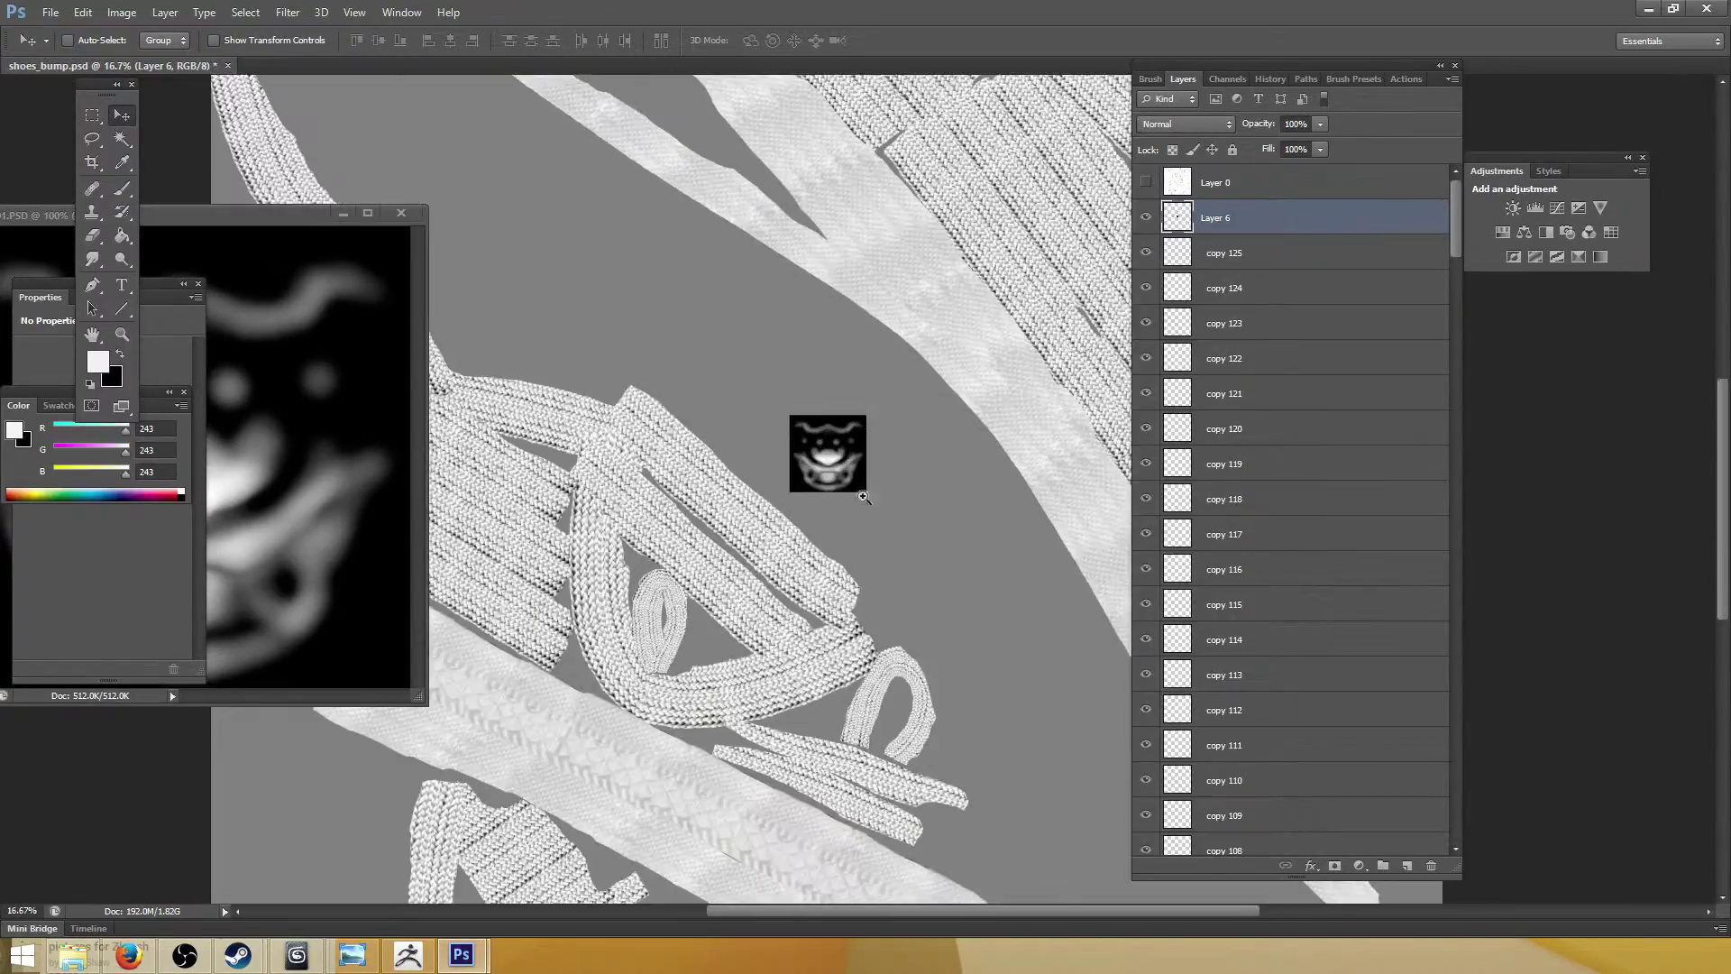
Position the face layer over the knitted sole strip in shoes_bump.psd
drag(793, 528, 877, 415)
drag(904, 340, 785, 688)
alt+scroll(719, 700, up, 2)
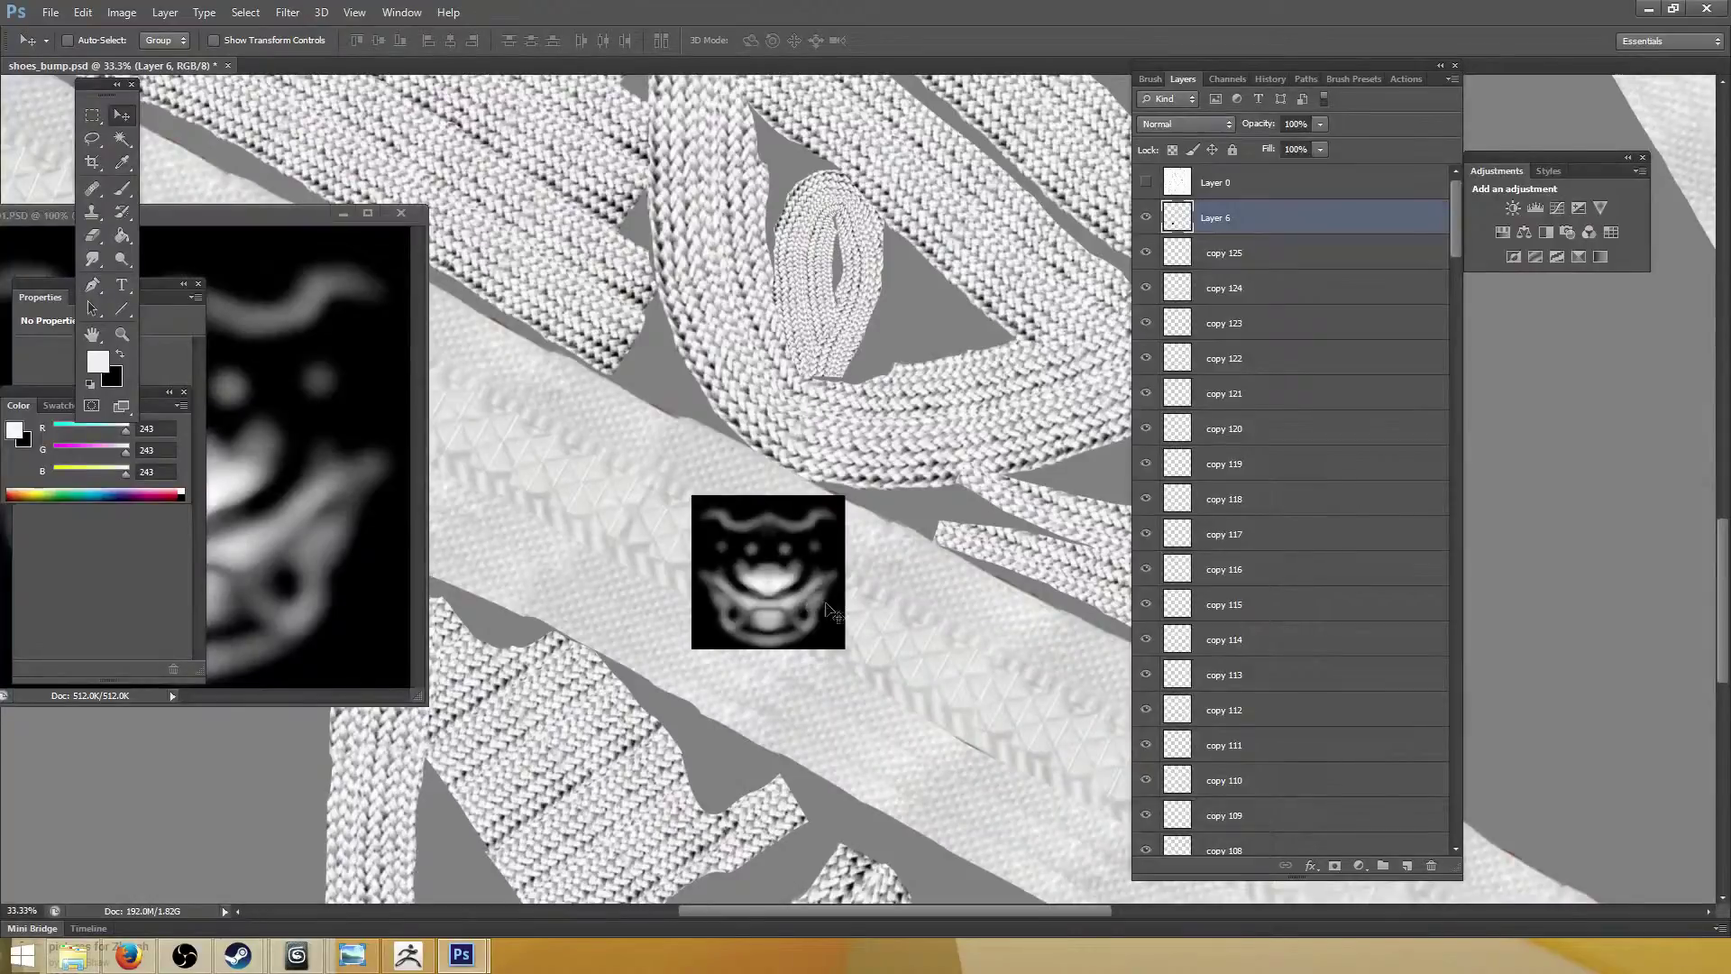
drag(826, 606, 808, 506)
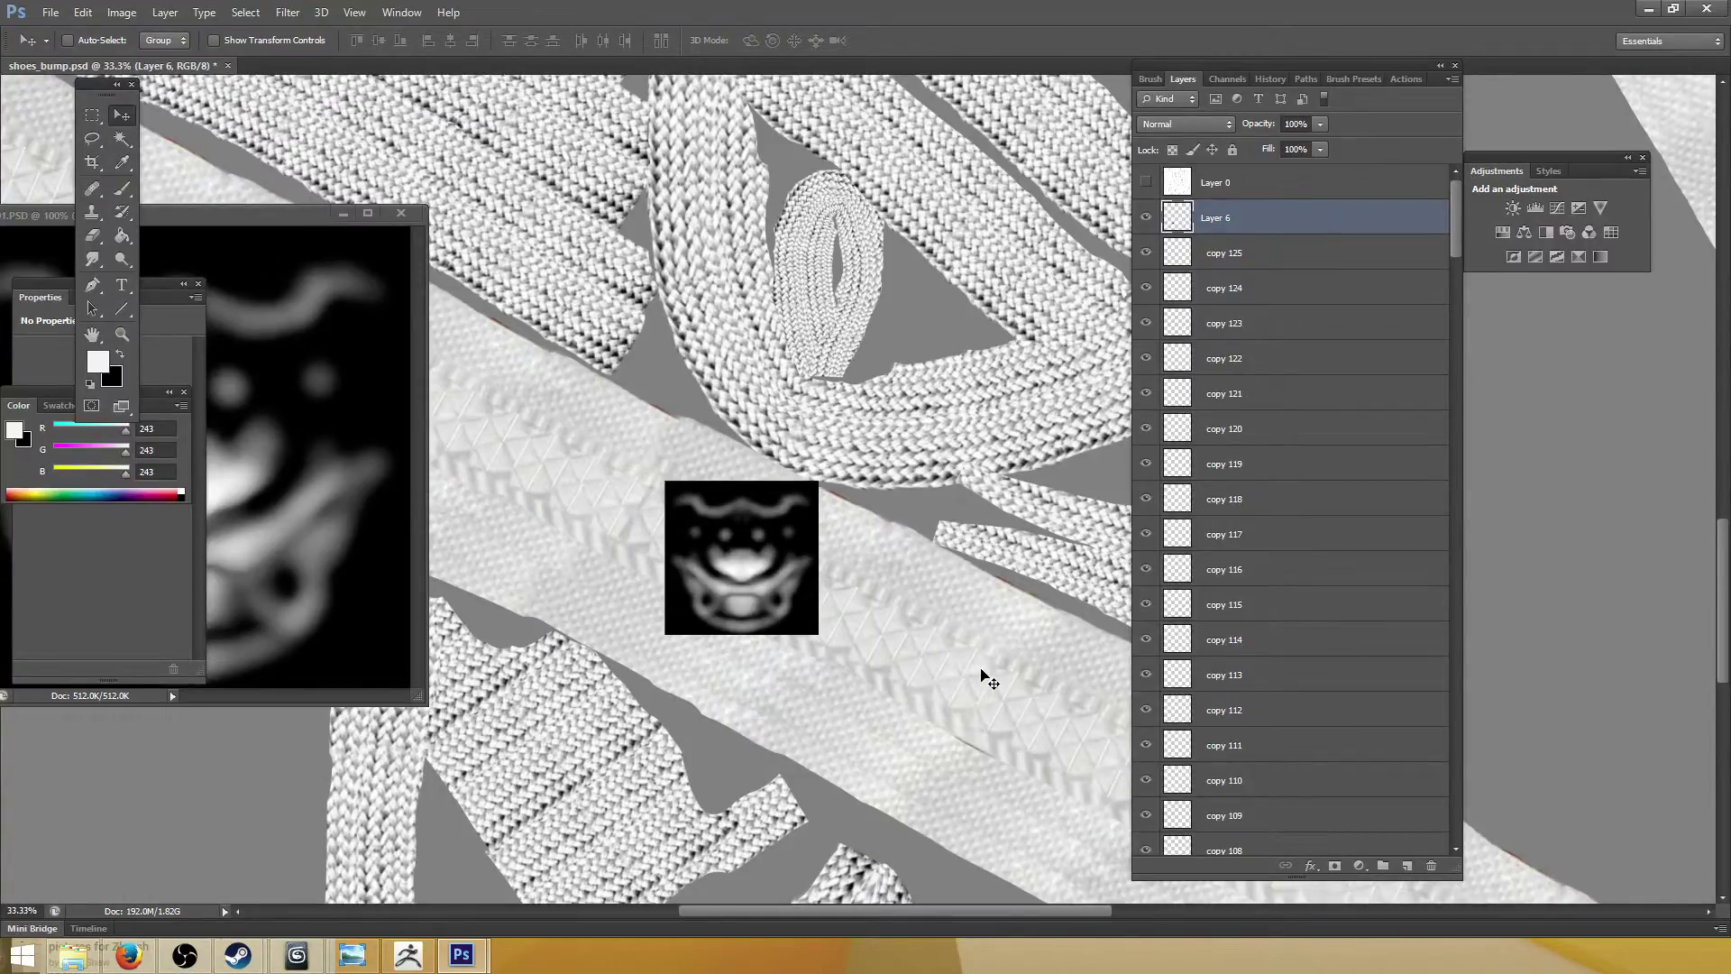
Close the floating ZGrab01.PSD document and quit ZBrush
click(400, 213)
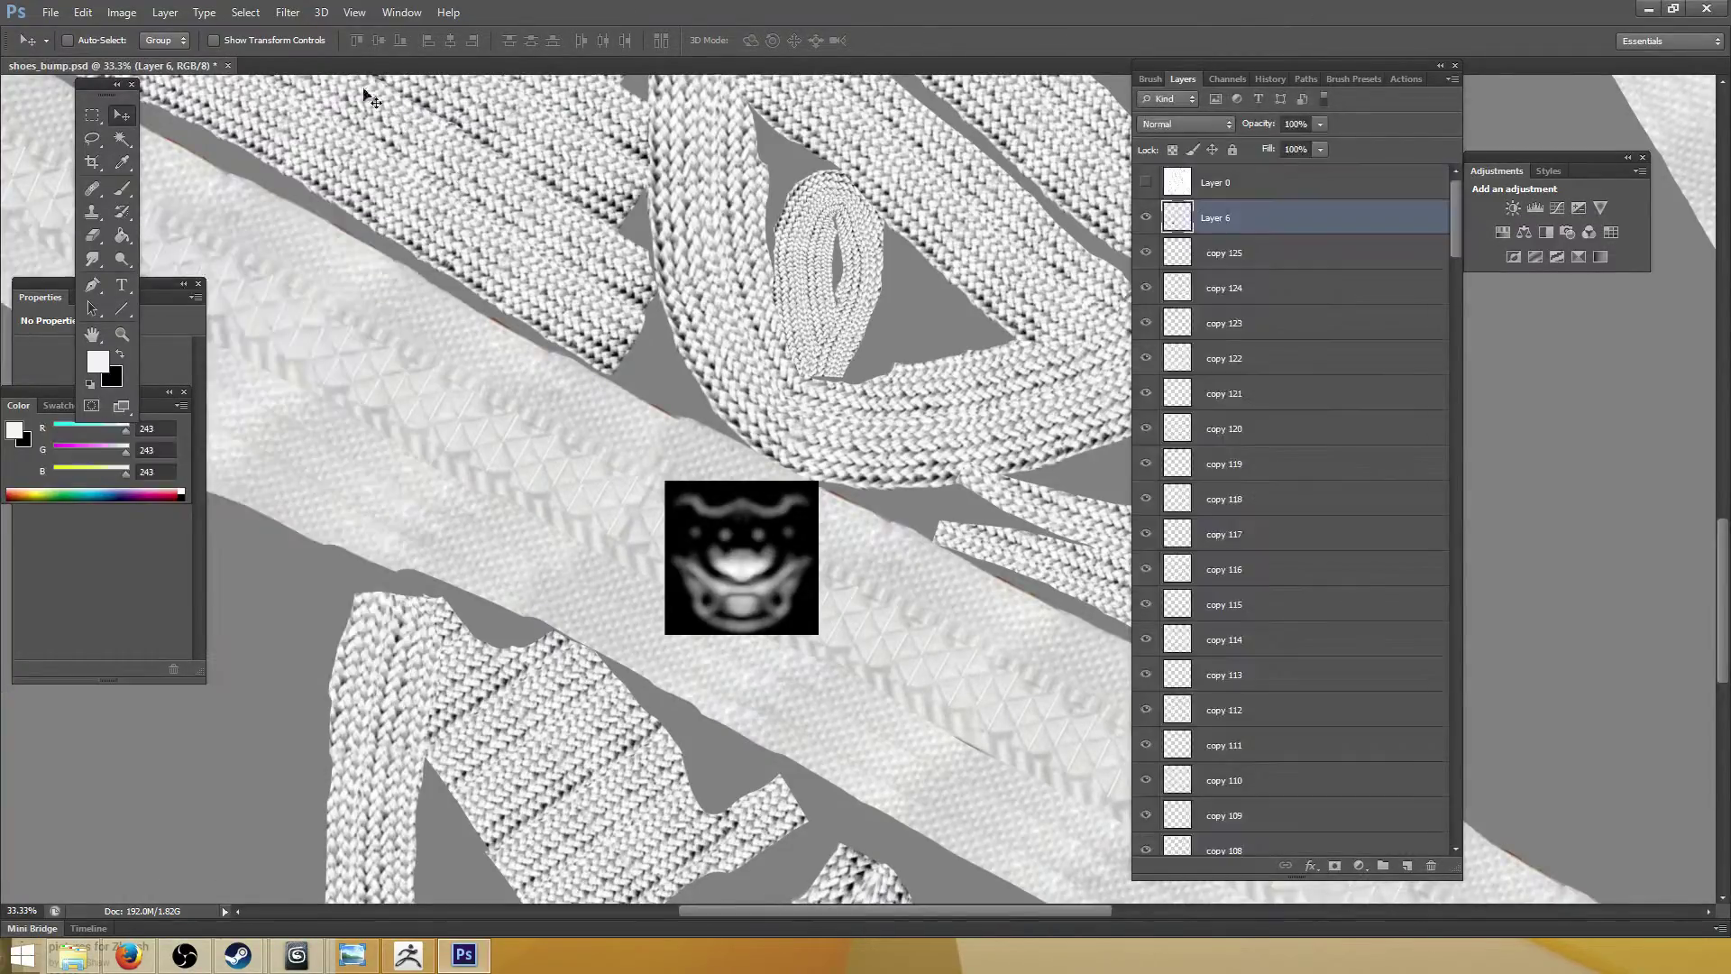
click(1648, 8)
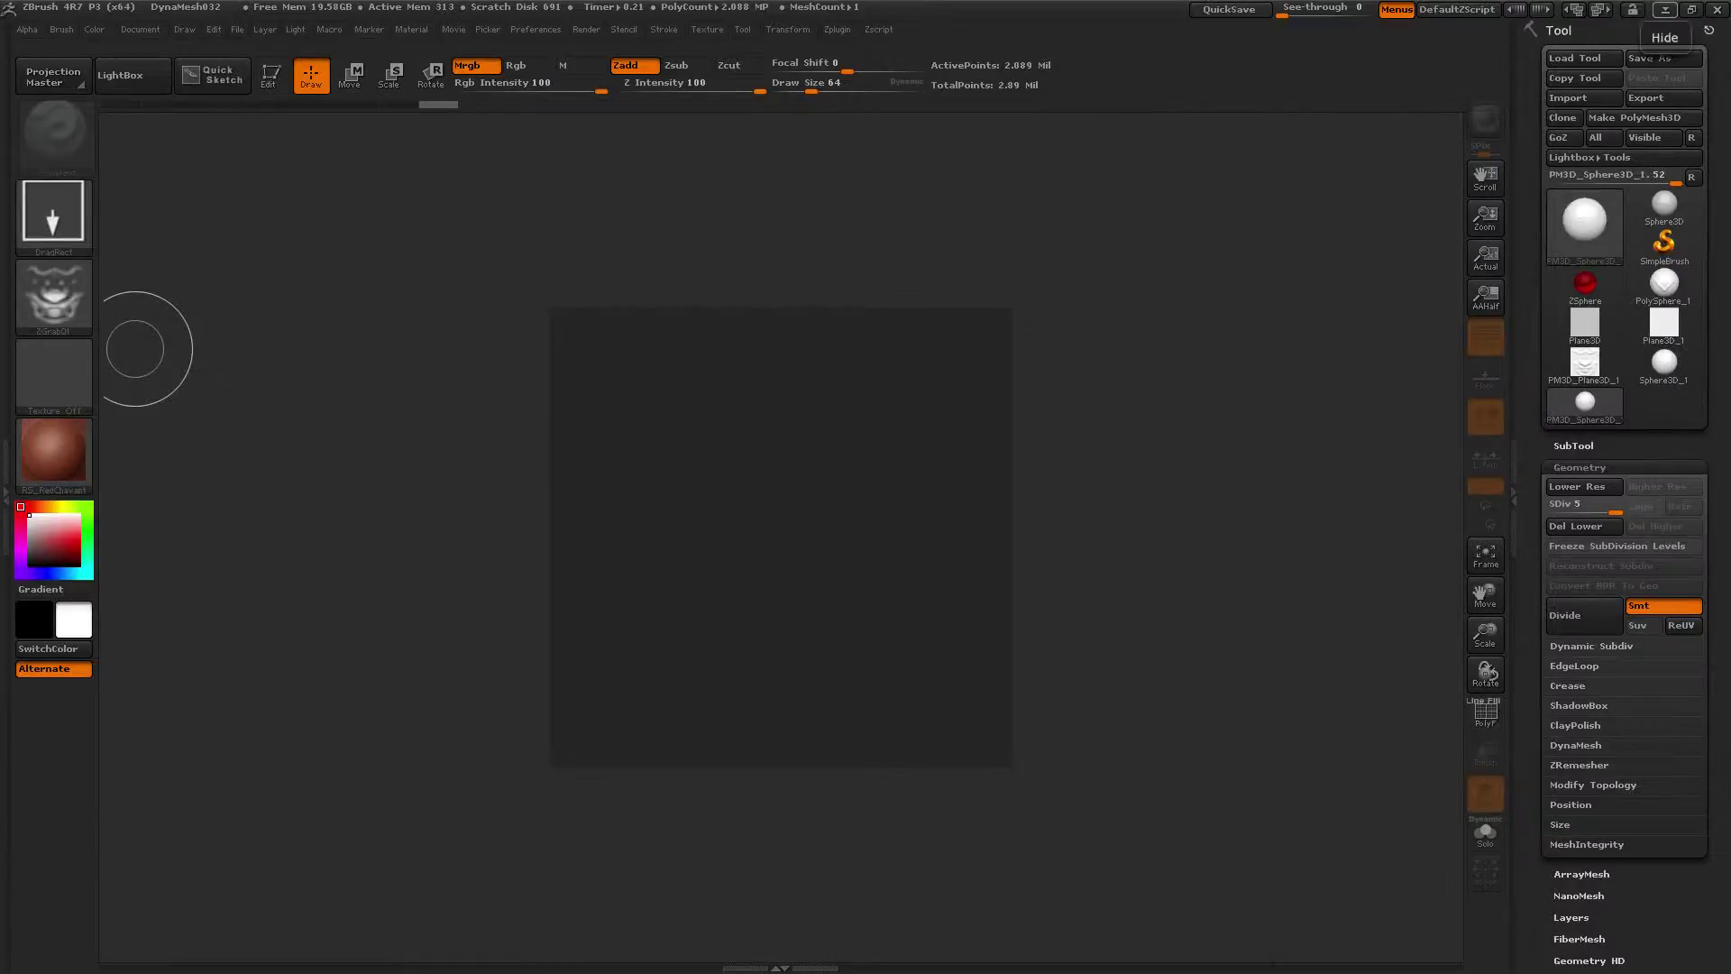
click(1717, 13)
click(871, 539)
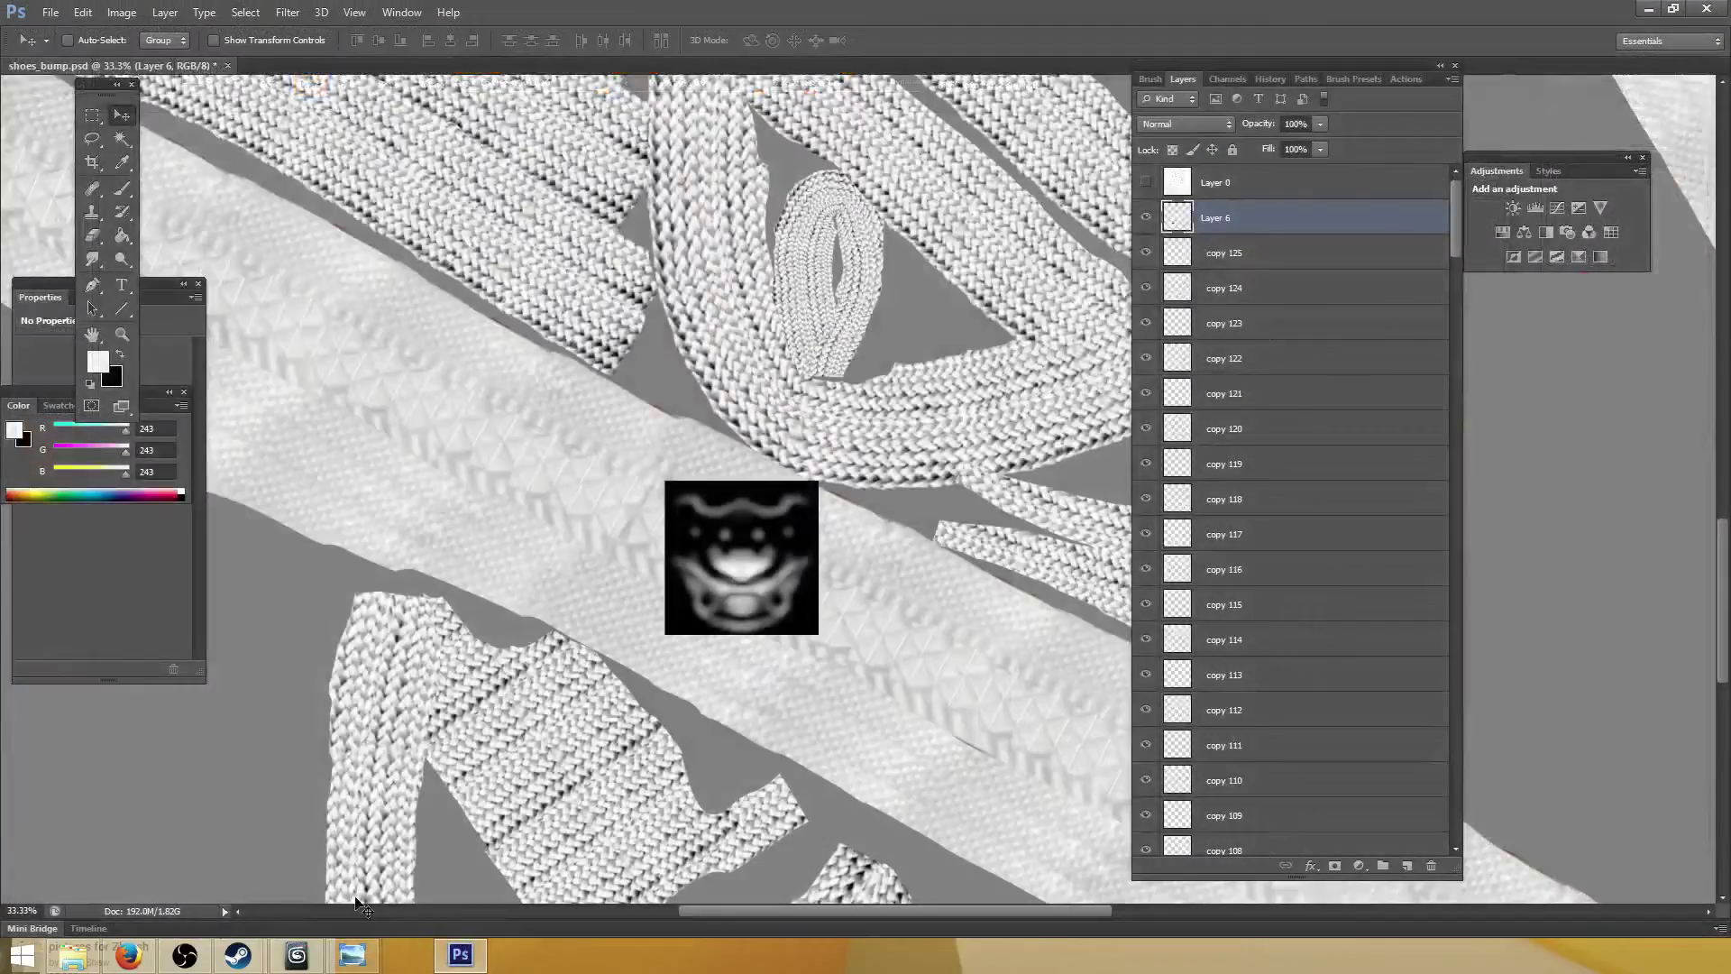
Switch to 3ds Max and create a plane of about 11.1 by 11.5 cm on the ground beside the character's shoes
click(297, 954)
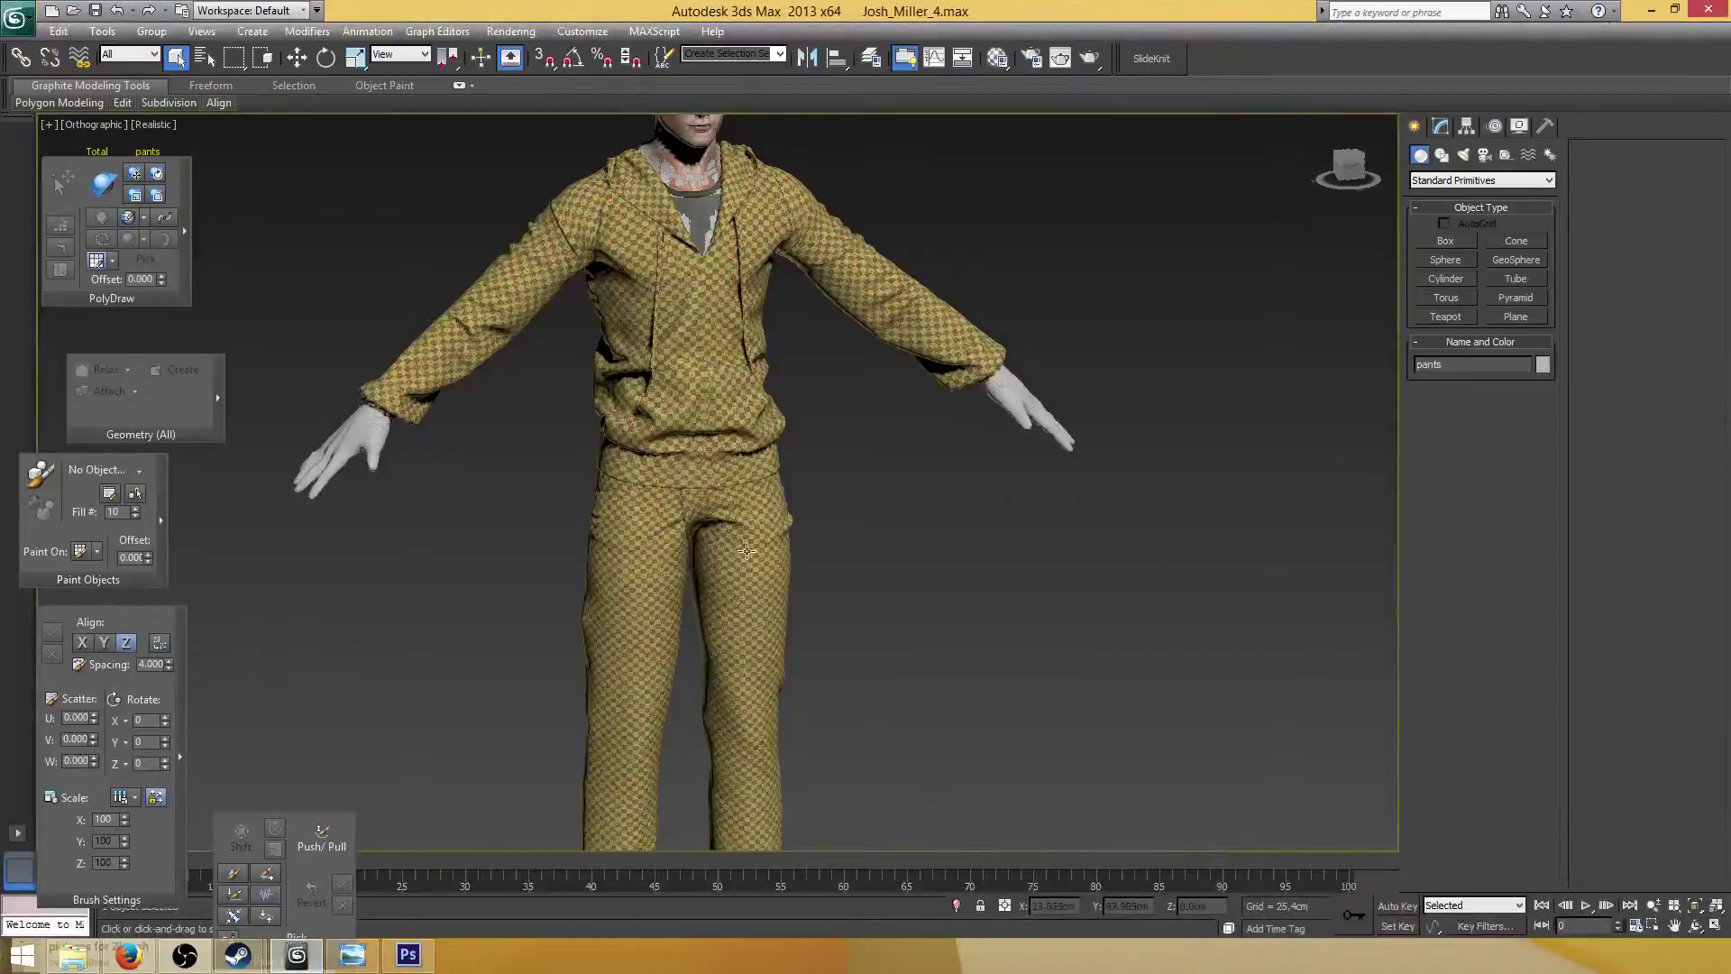
middle_drag(747, 551, 780, 342)
click(1515, 318)
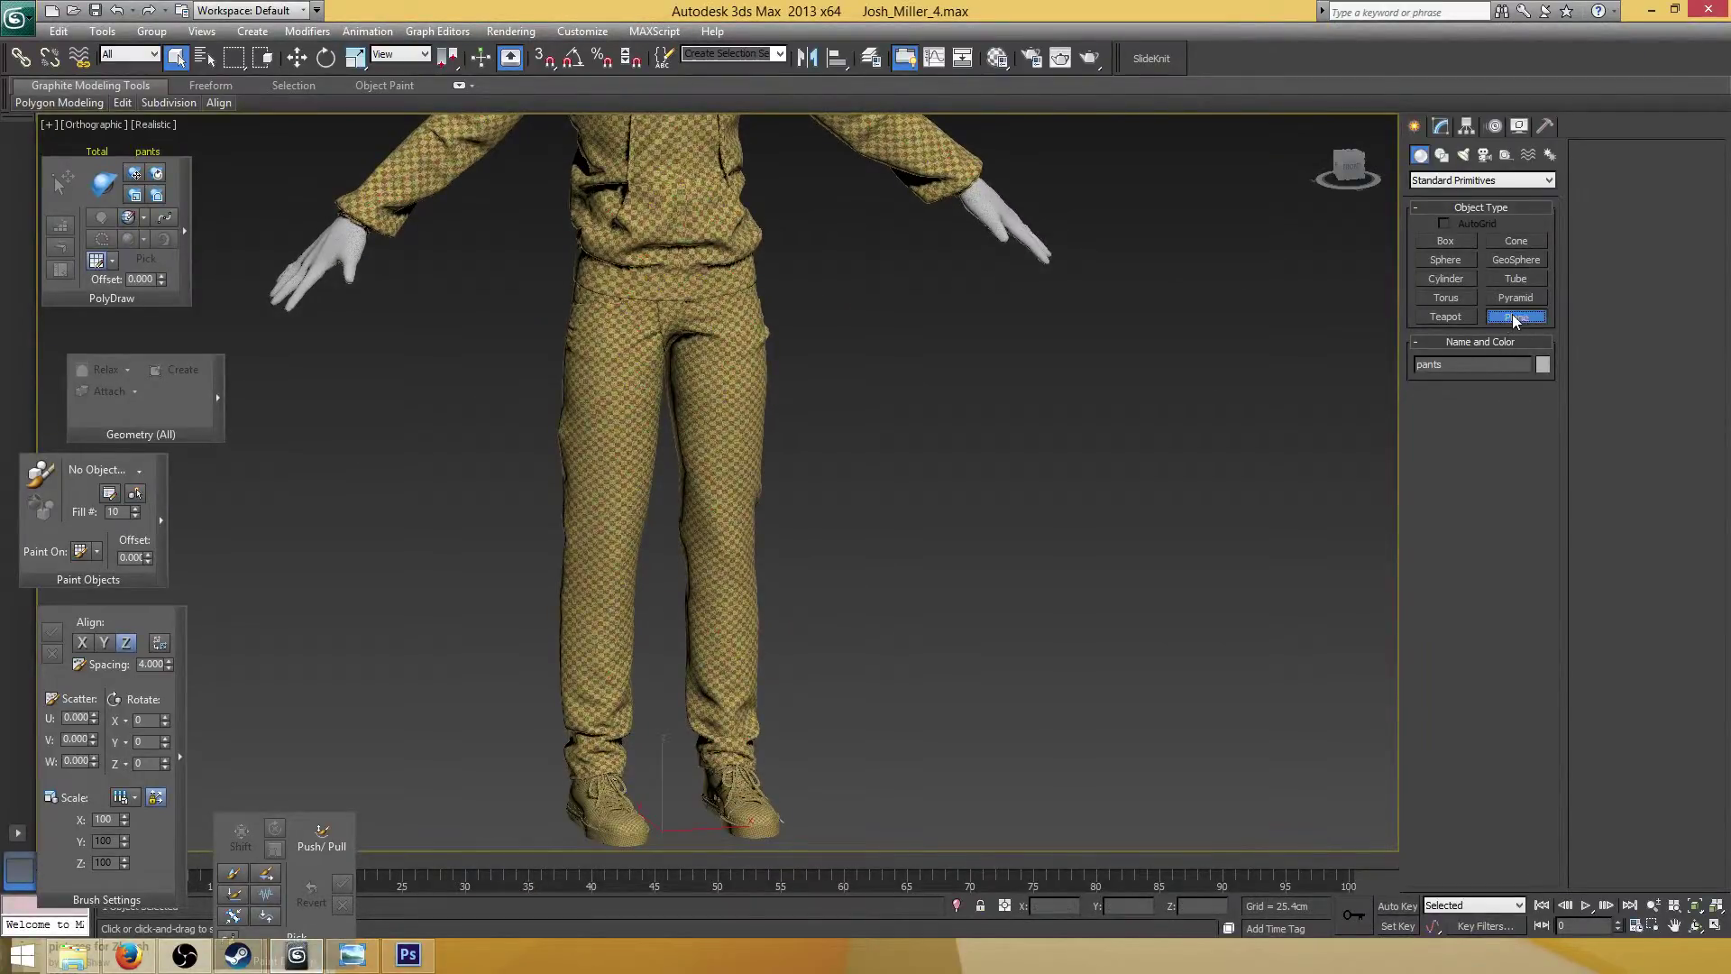
middle_drag(890, 630, 842, 589)
scroll(900, 479, down, 3)
scroll(932, 468, up, 3)
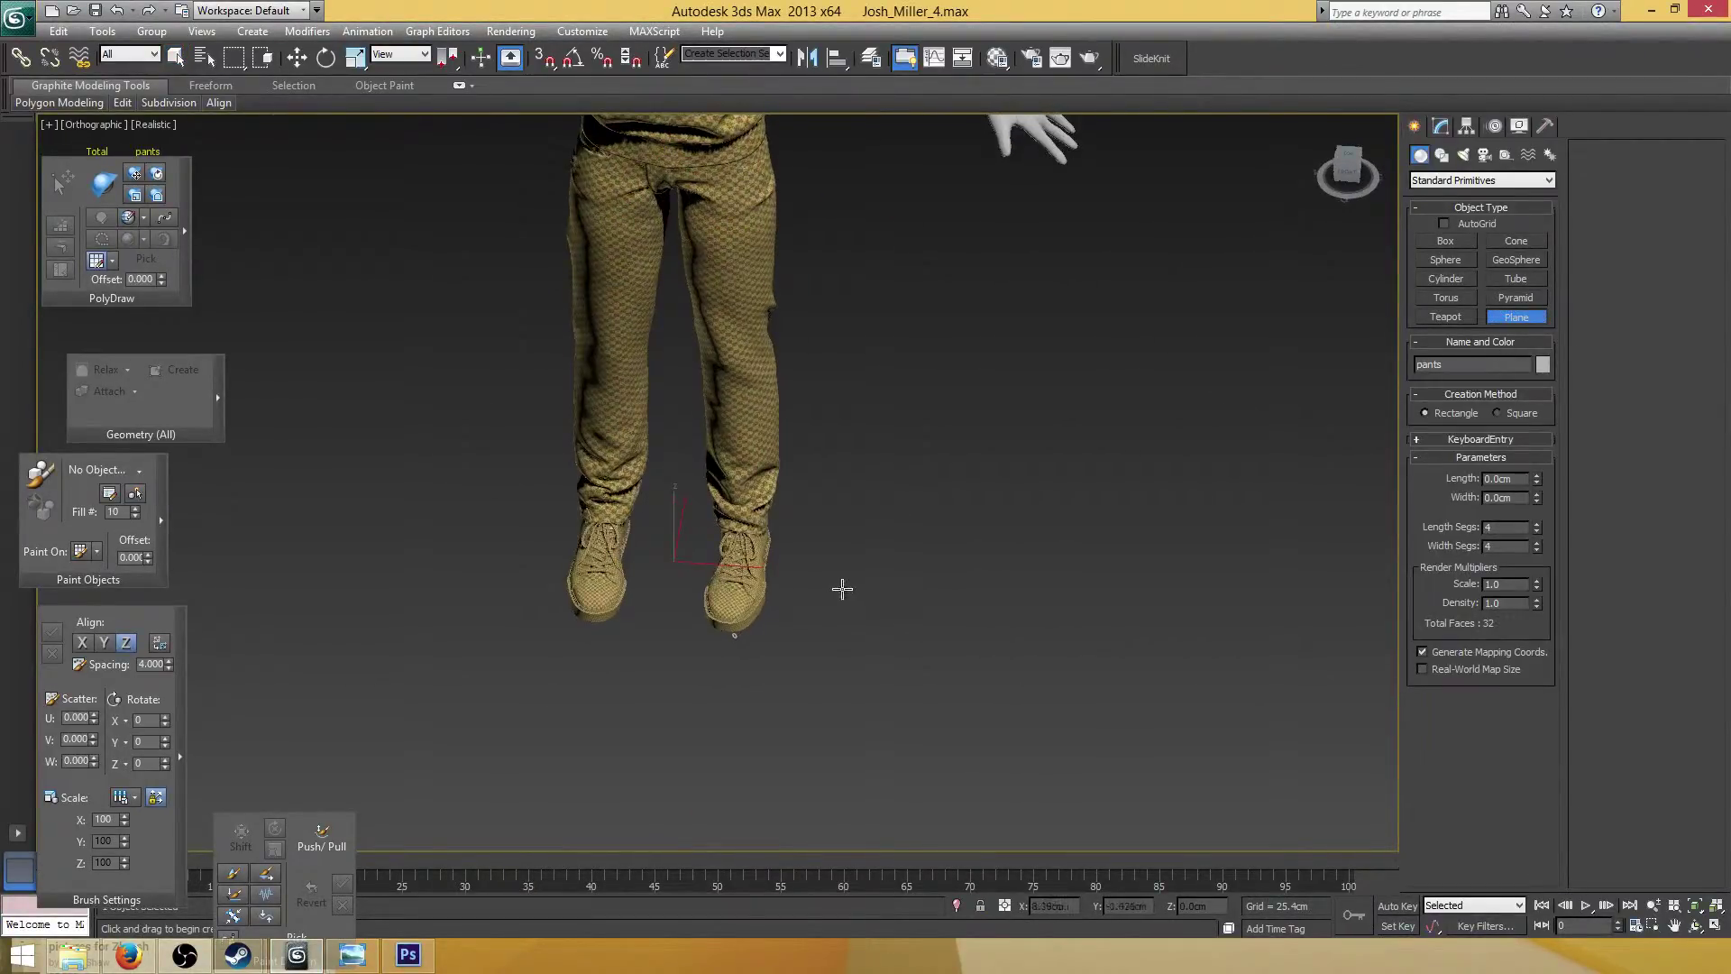
drag(842, 589, 1044, 719)
scroll(992, 474, up, 5)
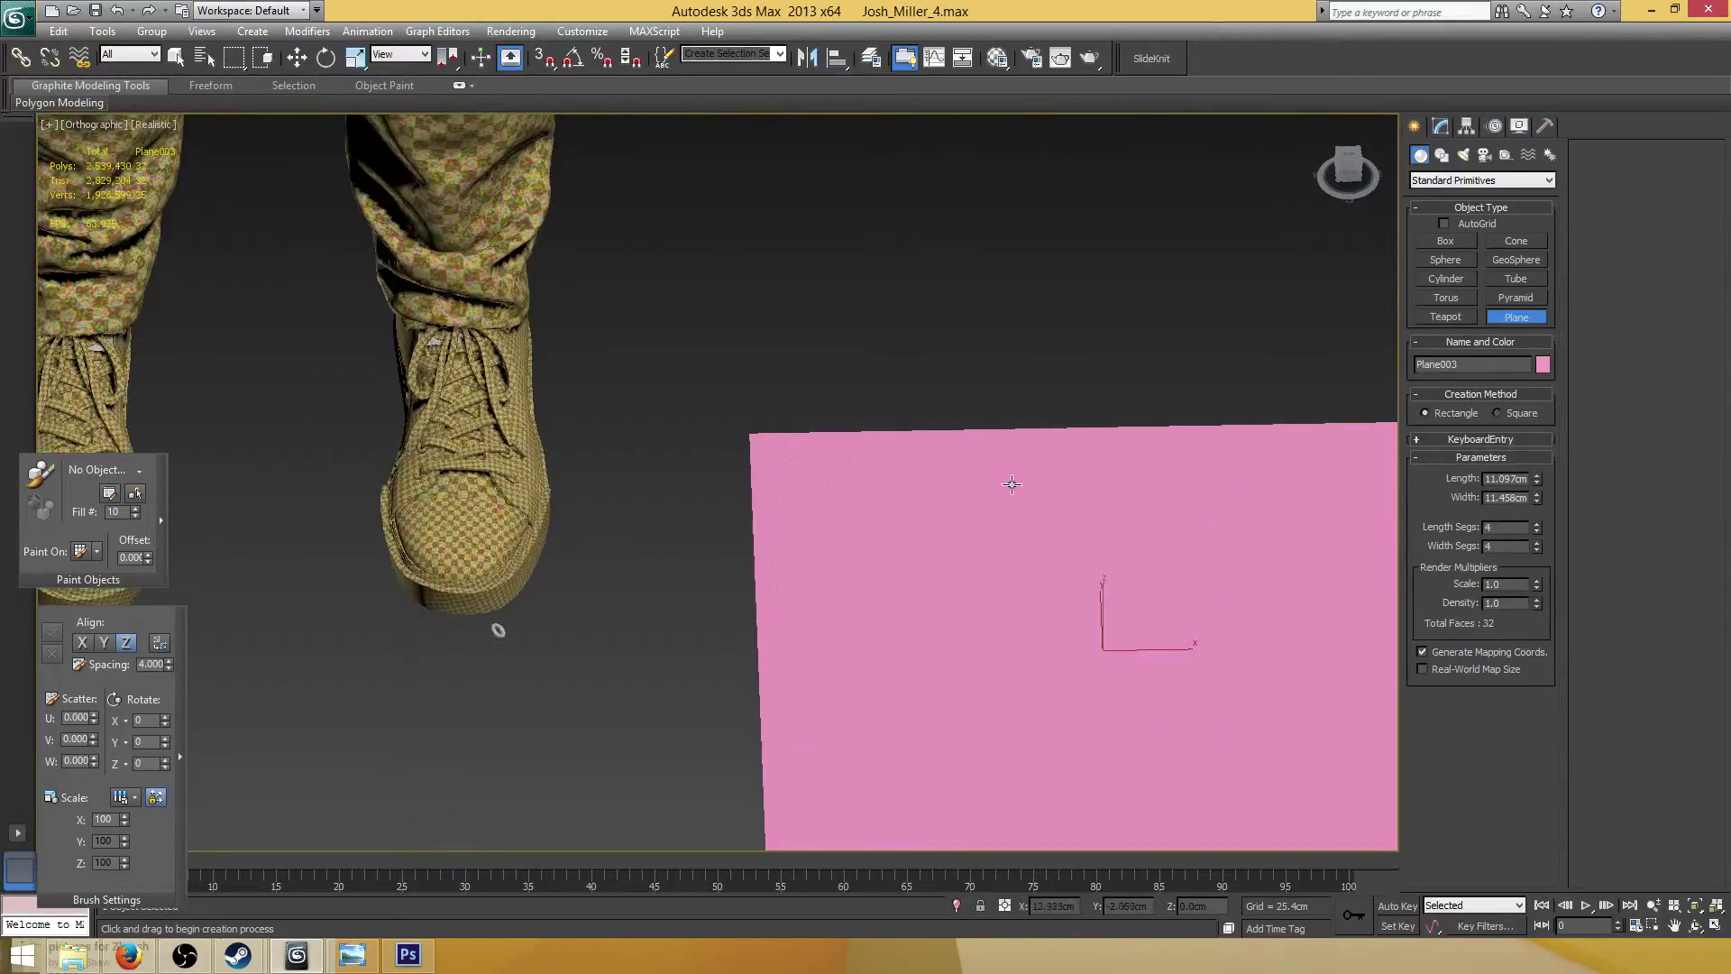
scroll(1012, 484, down, 4)
key(w)
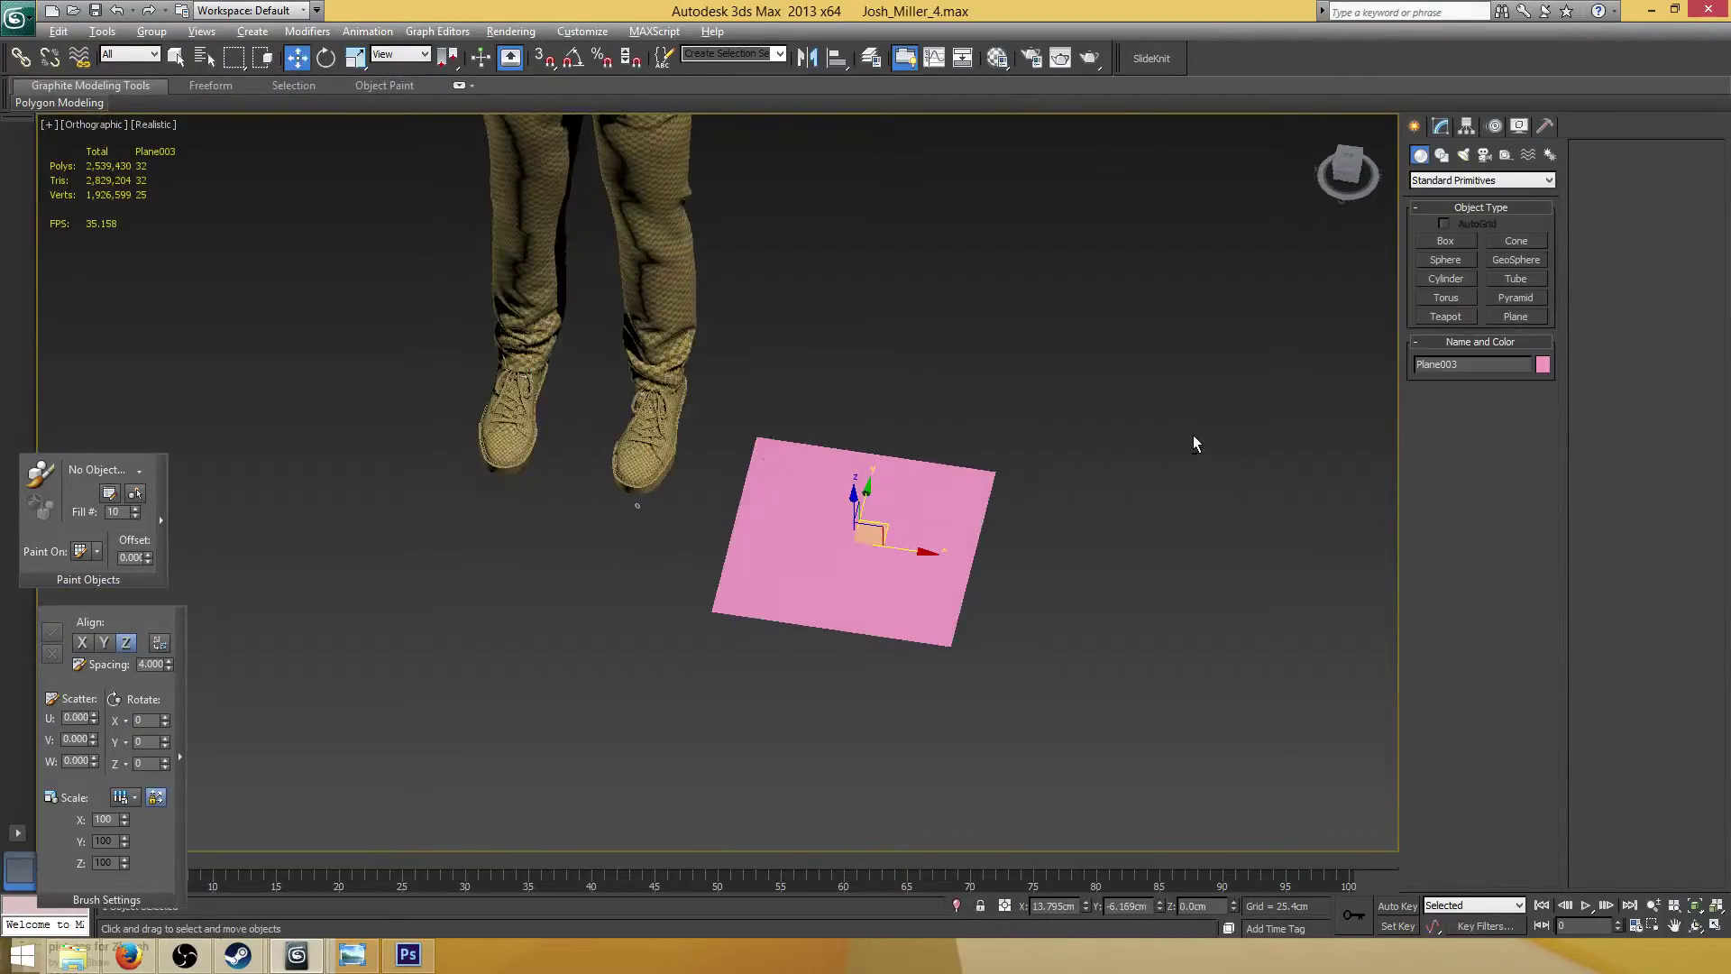
Set the plane's length and width to 512 cm
click(1442, 127)
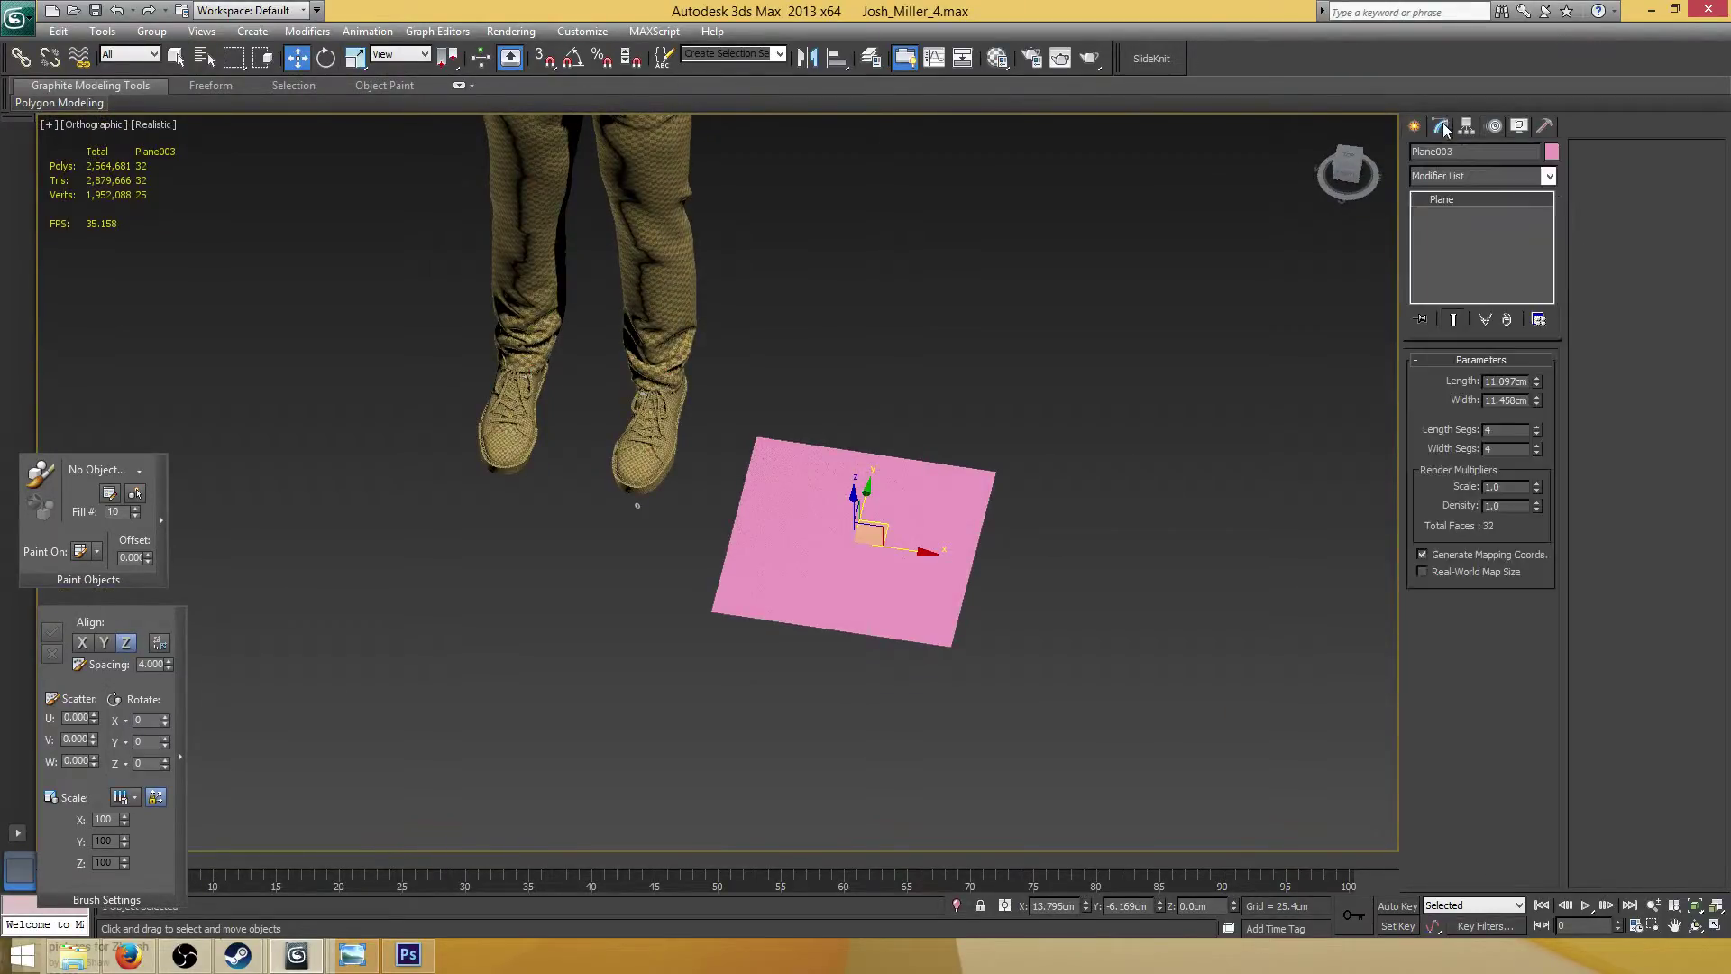
double_click(1519, 379)
text(512)
key(Tab)
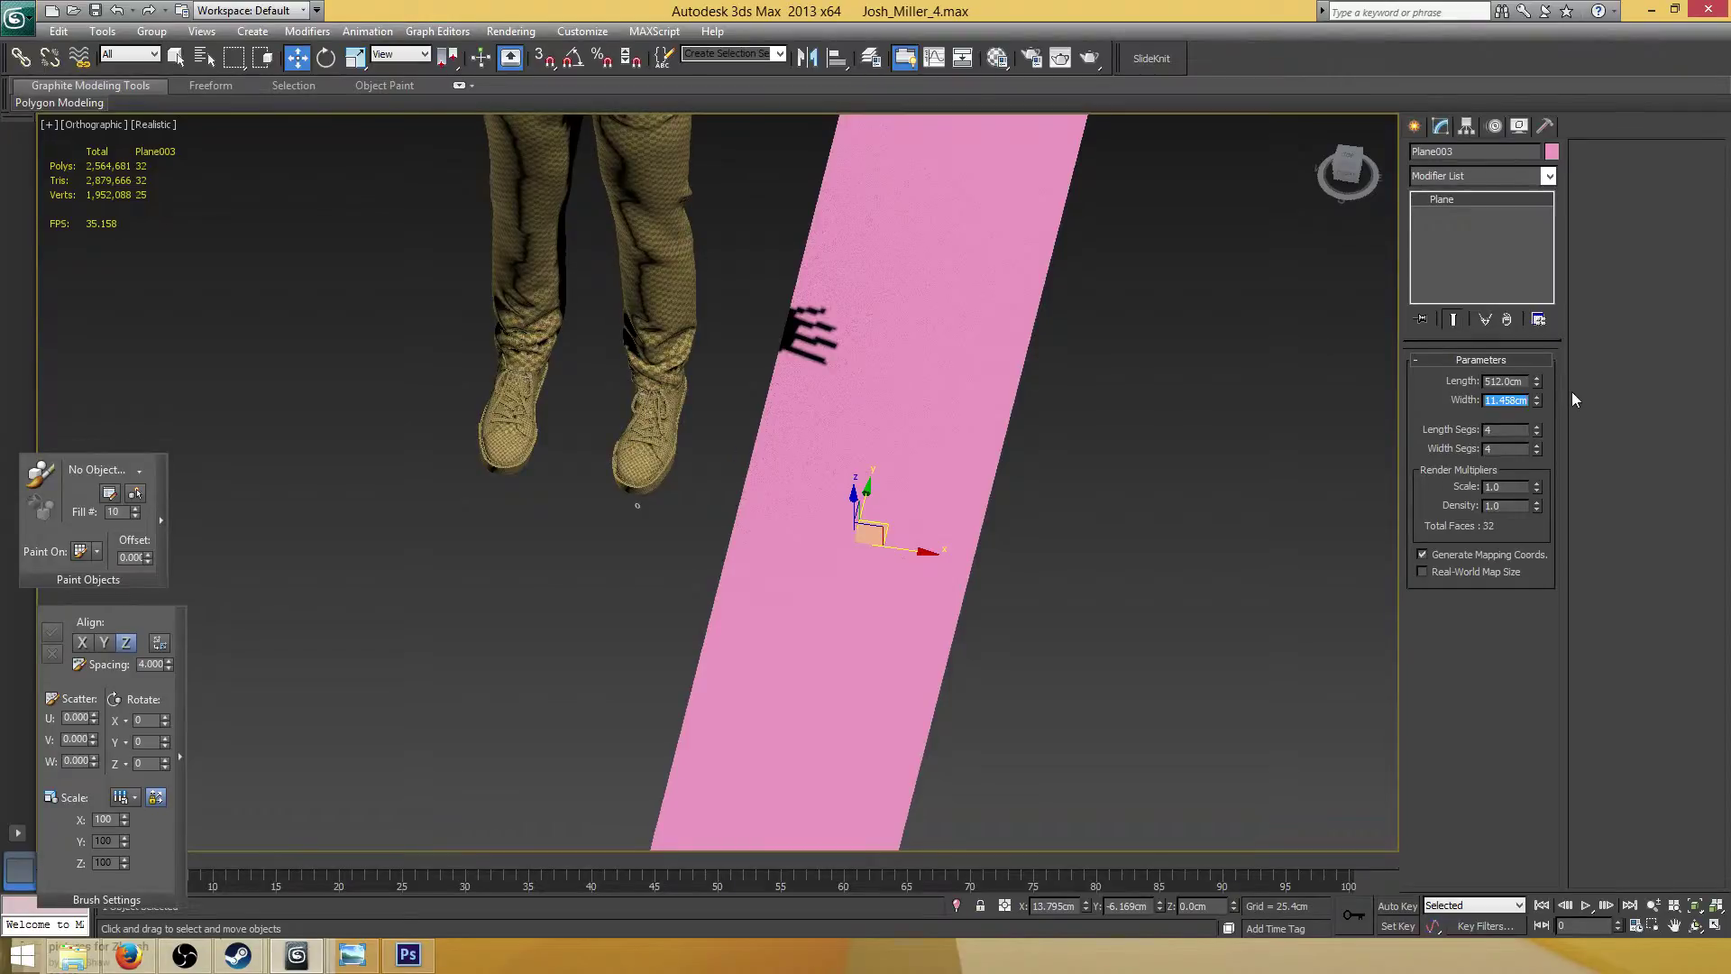
text(512)
key(Return)
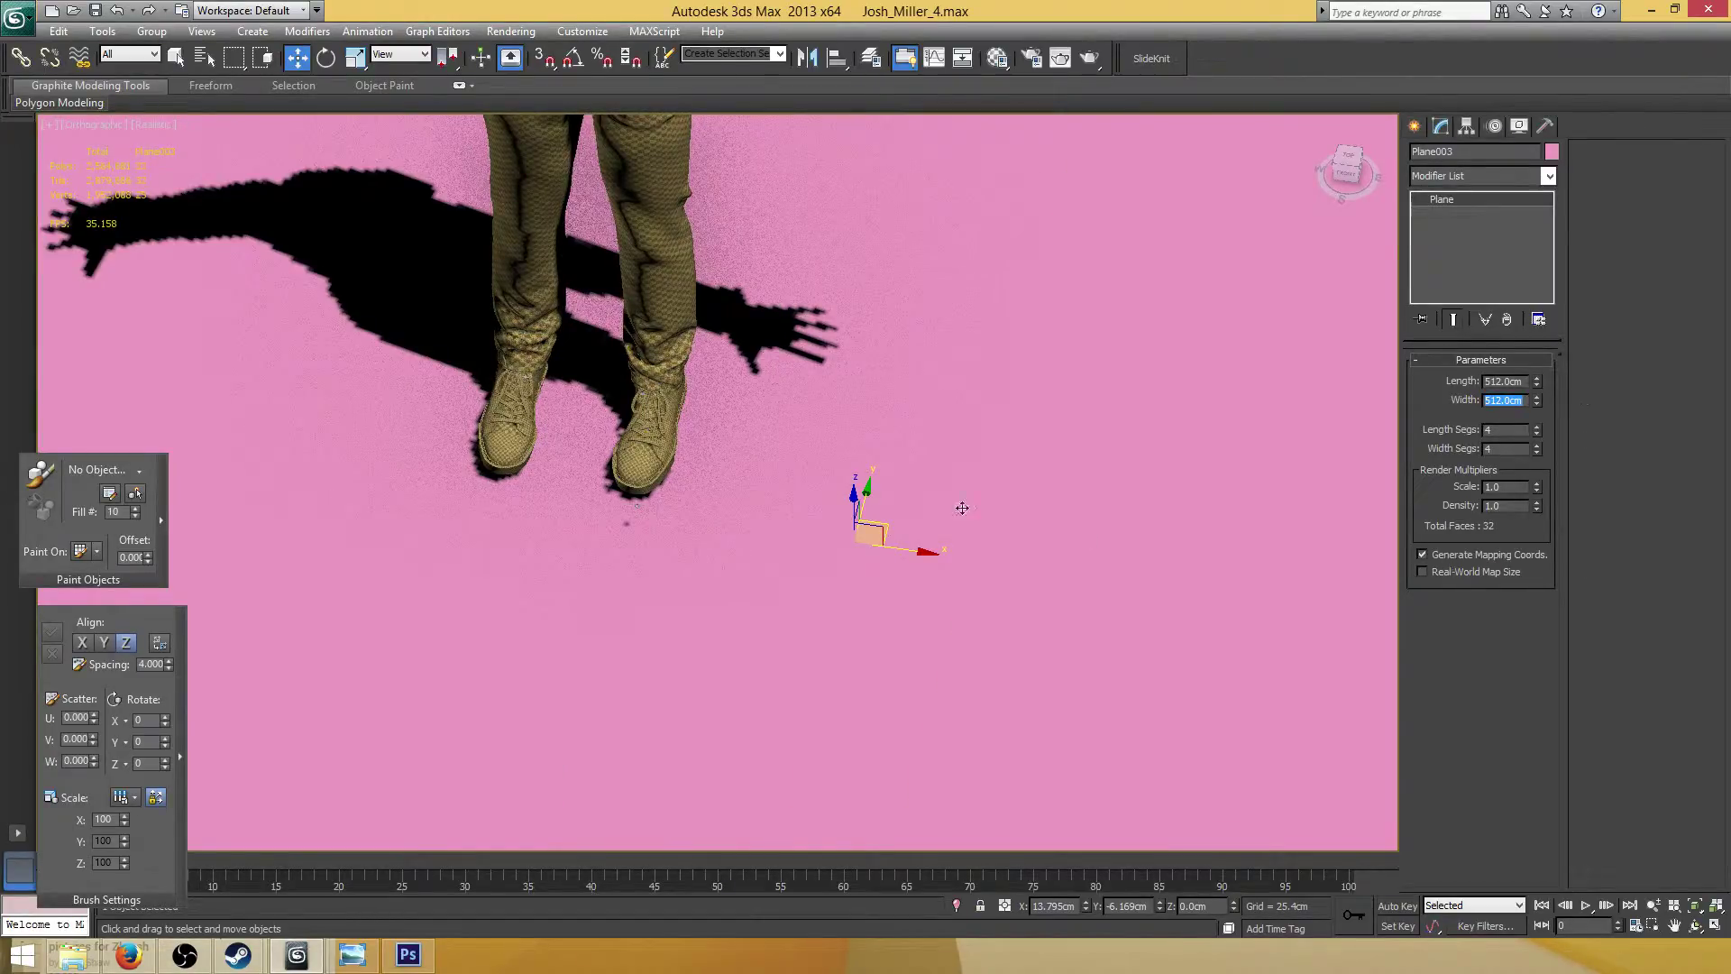
scroll(962, 508, down, 5)
scroll(901, 388, up, 5)
scroll(924, 406, down, 3)
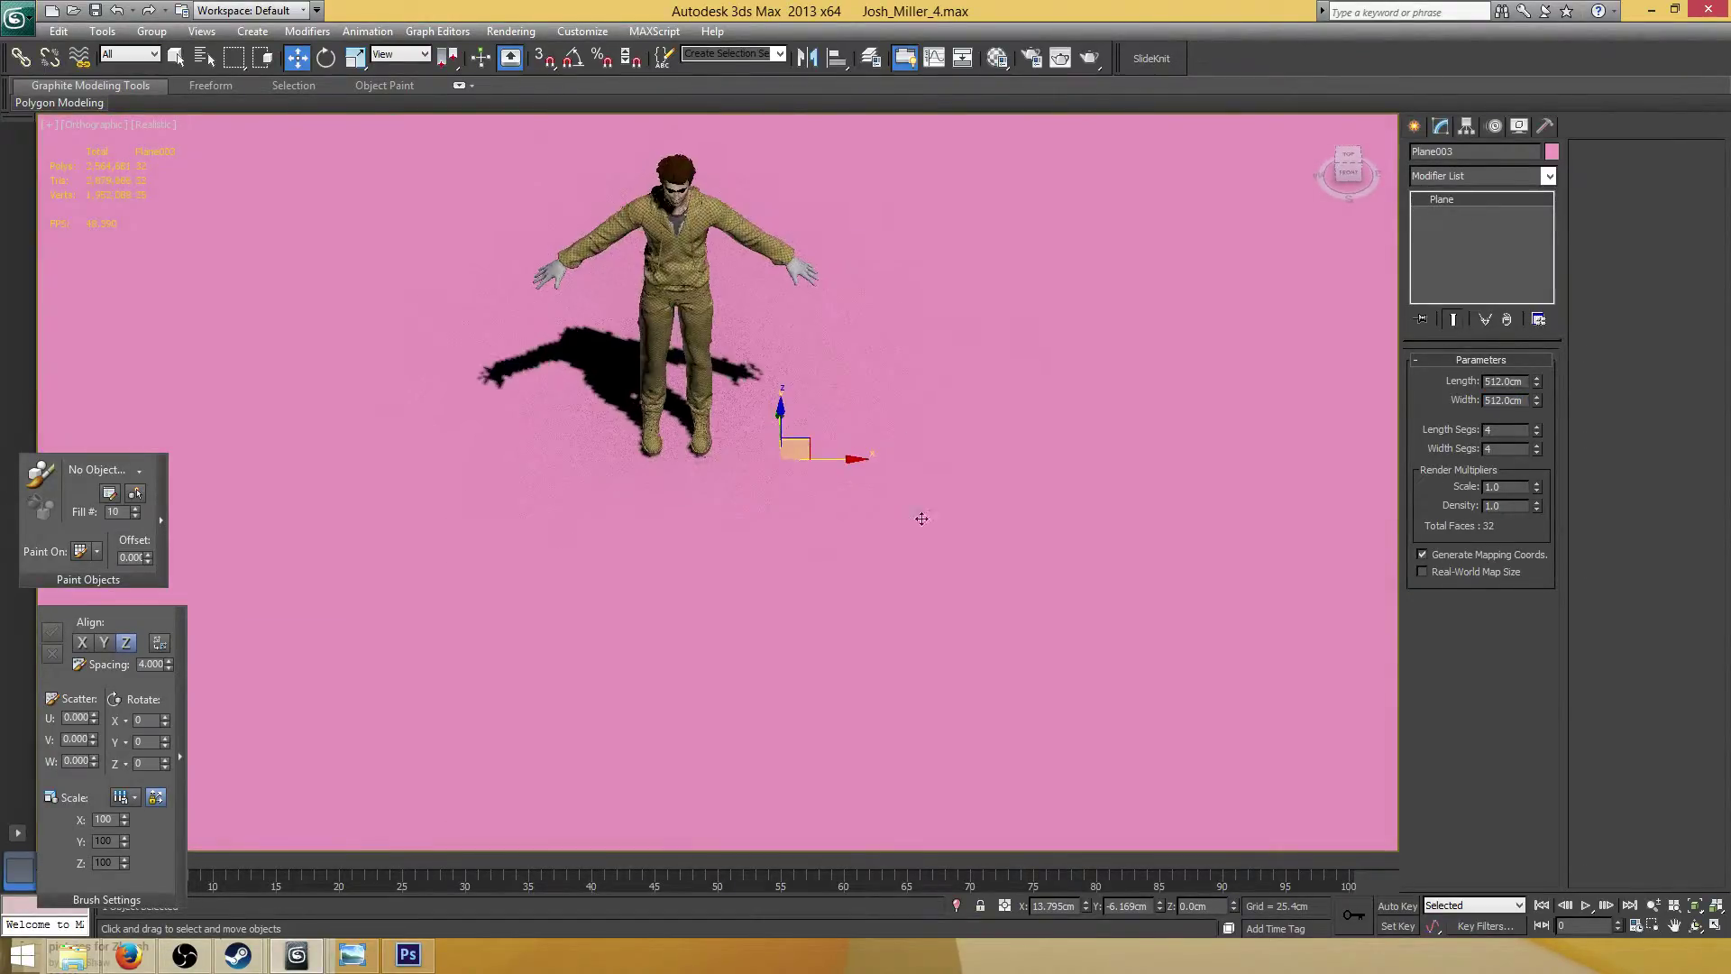
Reset the plane's X and Y position to 0 and scale it down uniformly to about 34%
right_click(1086, 906)
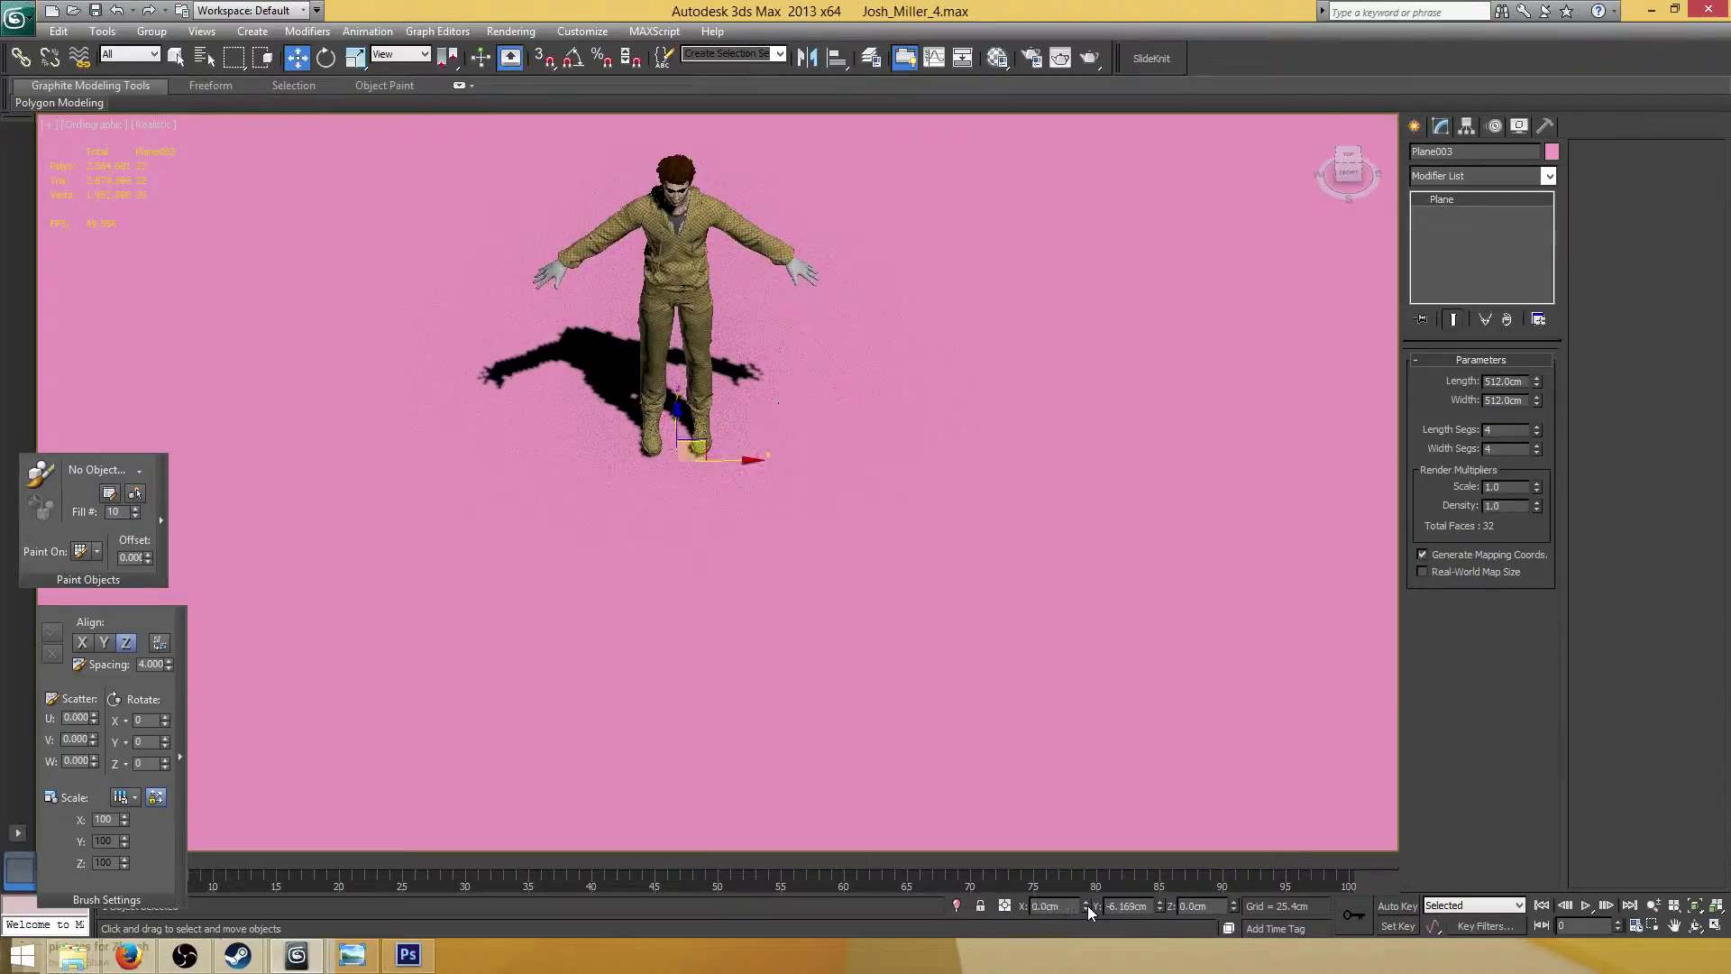
right_click(1160, 906)
scroll(816, 422, down, 5)
key(r)
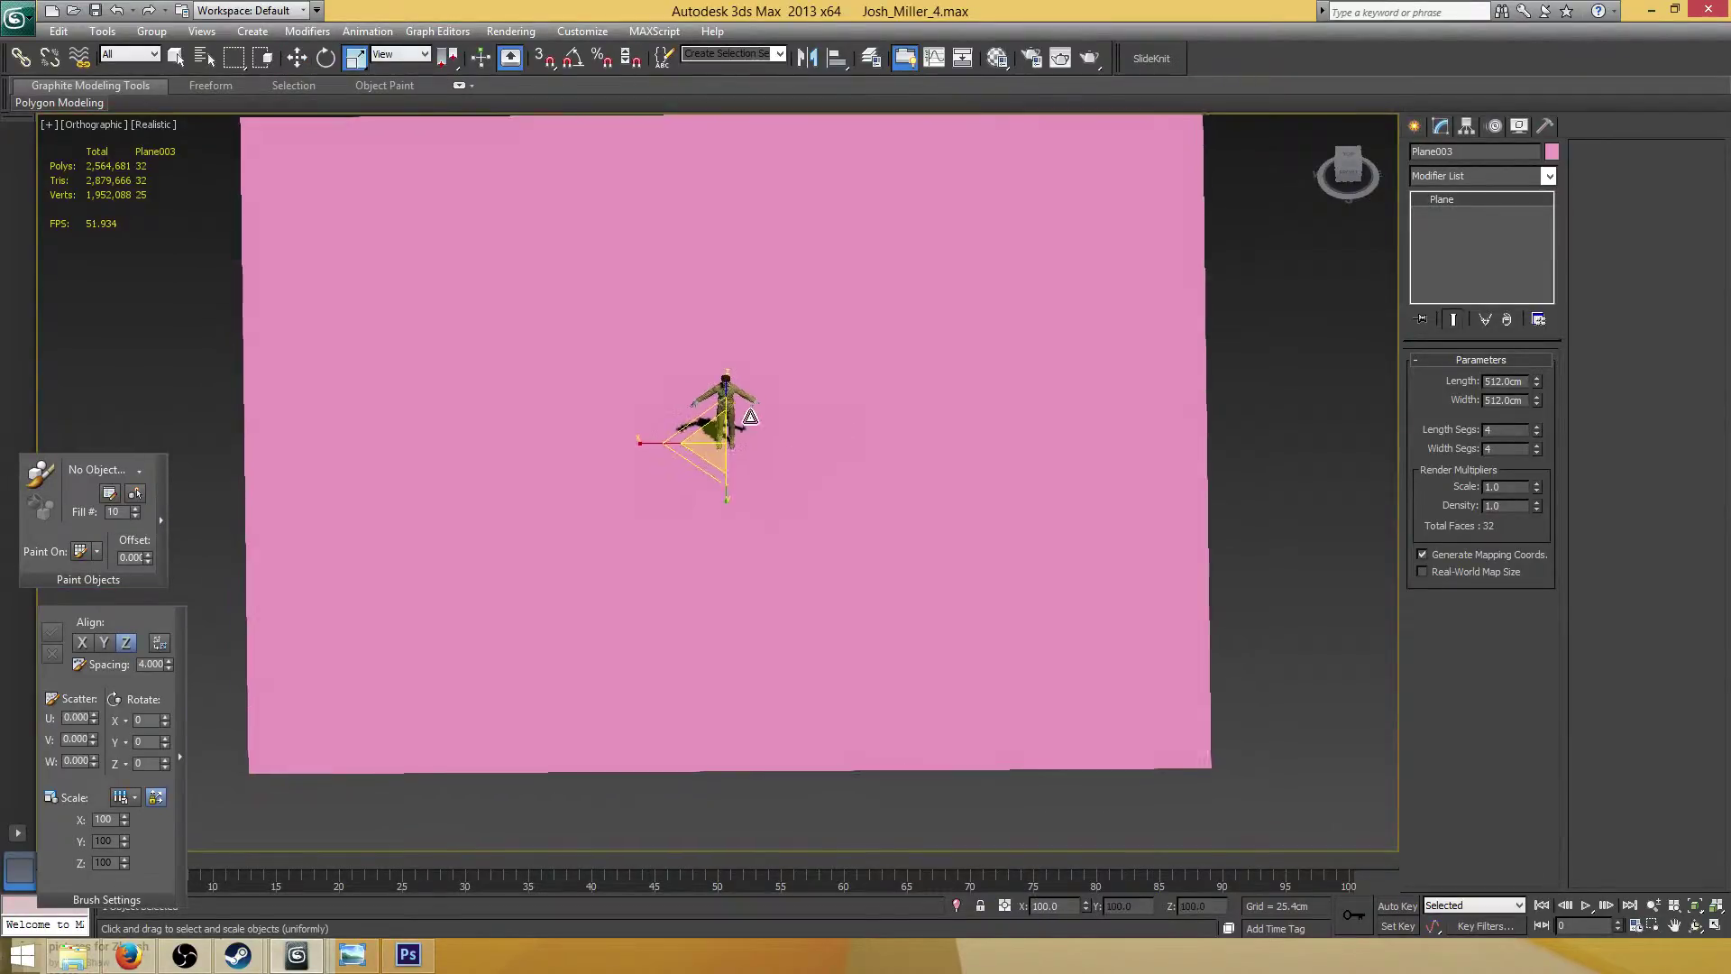
drag(750, 416, 1676, 497)
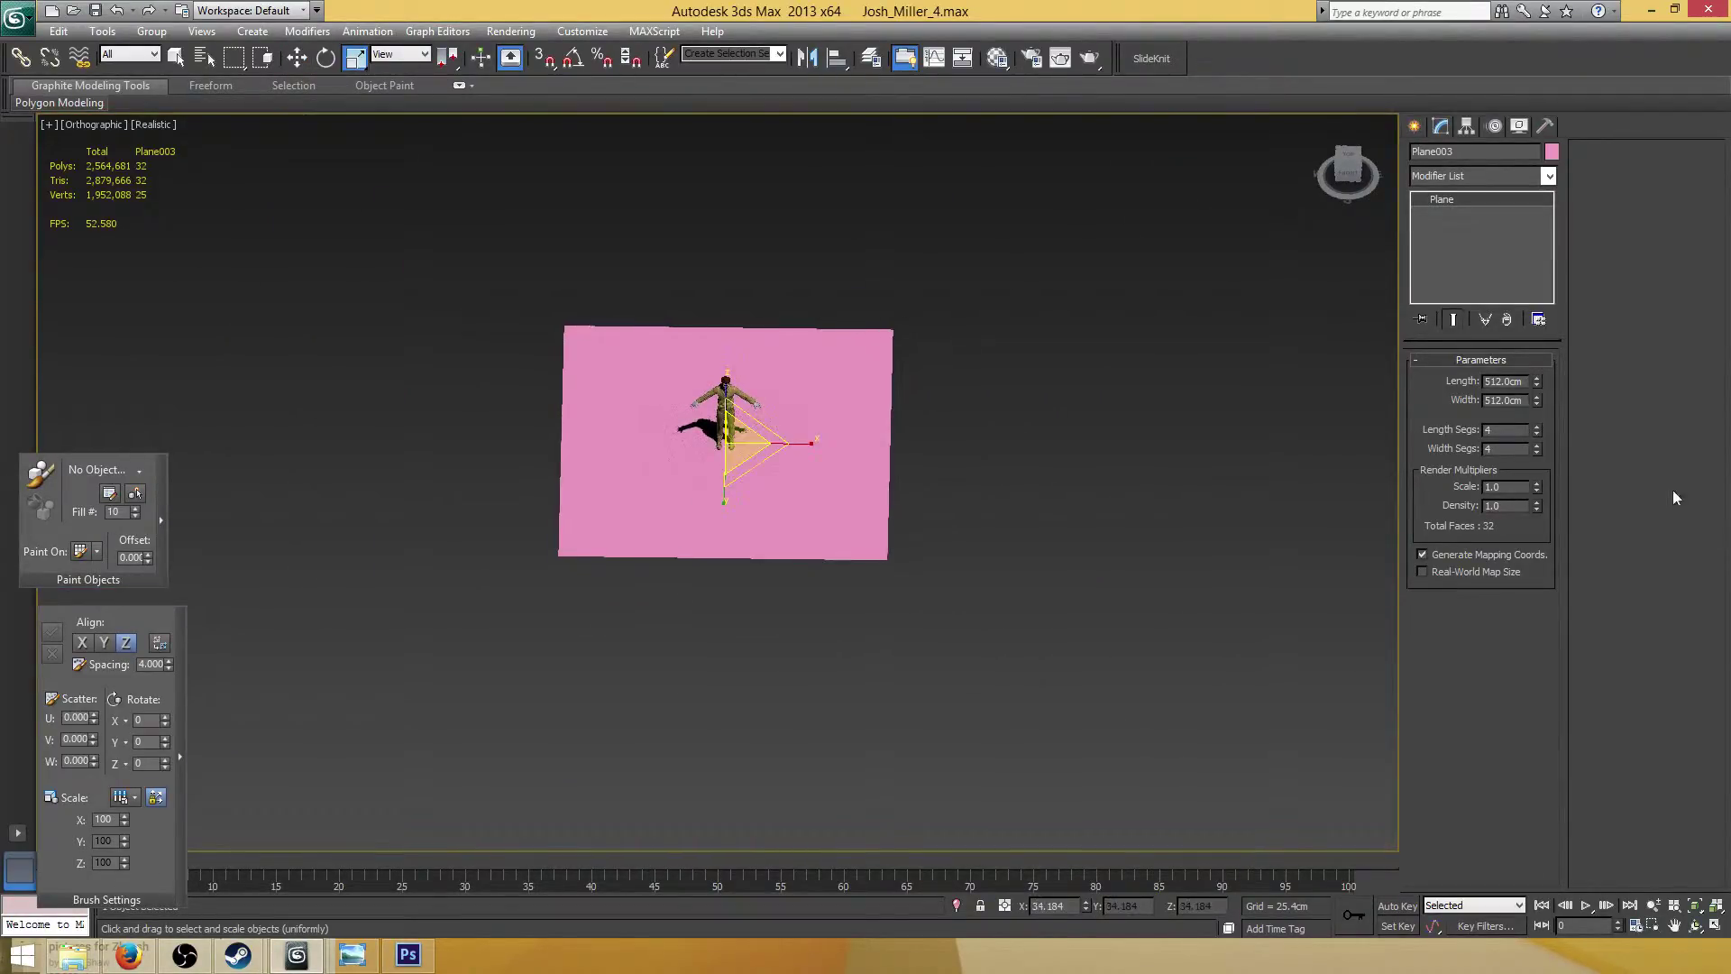
Set the plane's length and width to 10 cm
click(1504, 381)
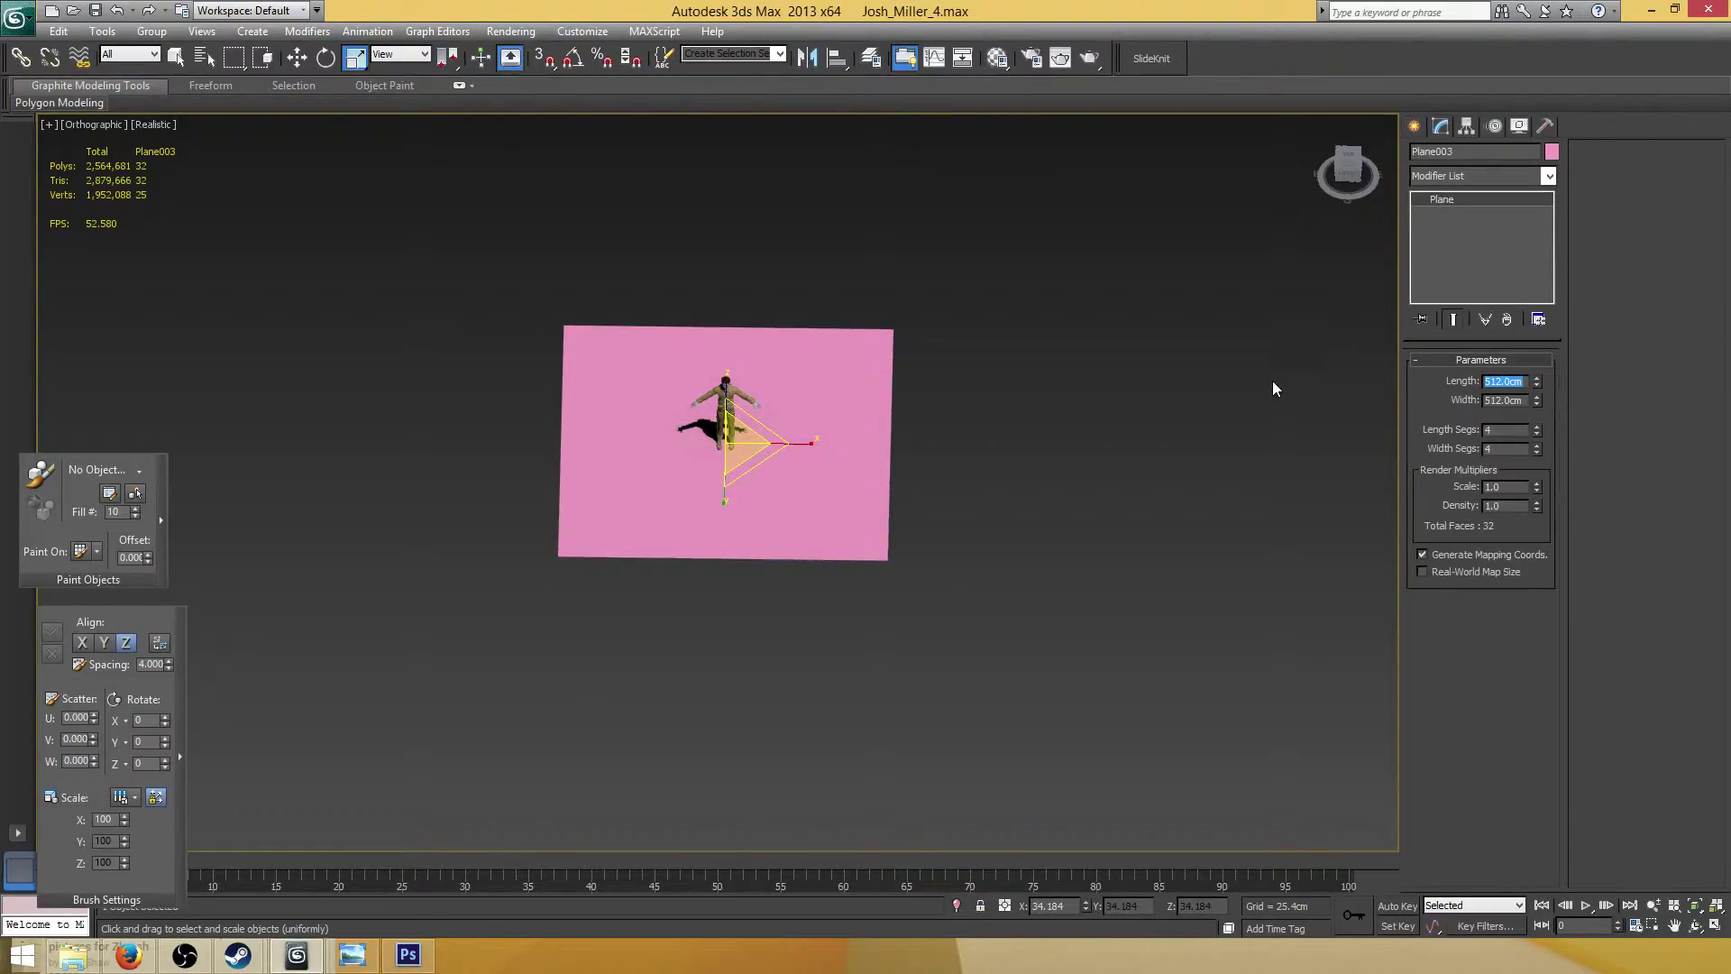
text(10)
key(Tab)
text(10)
key(Return)
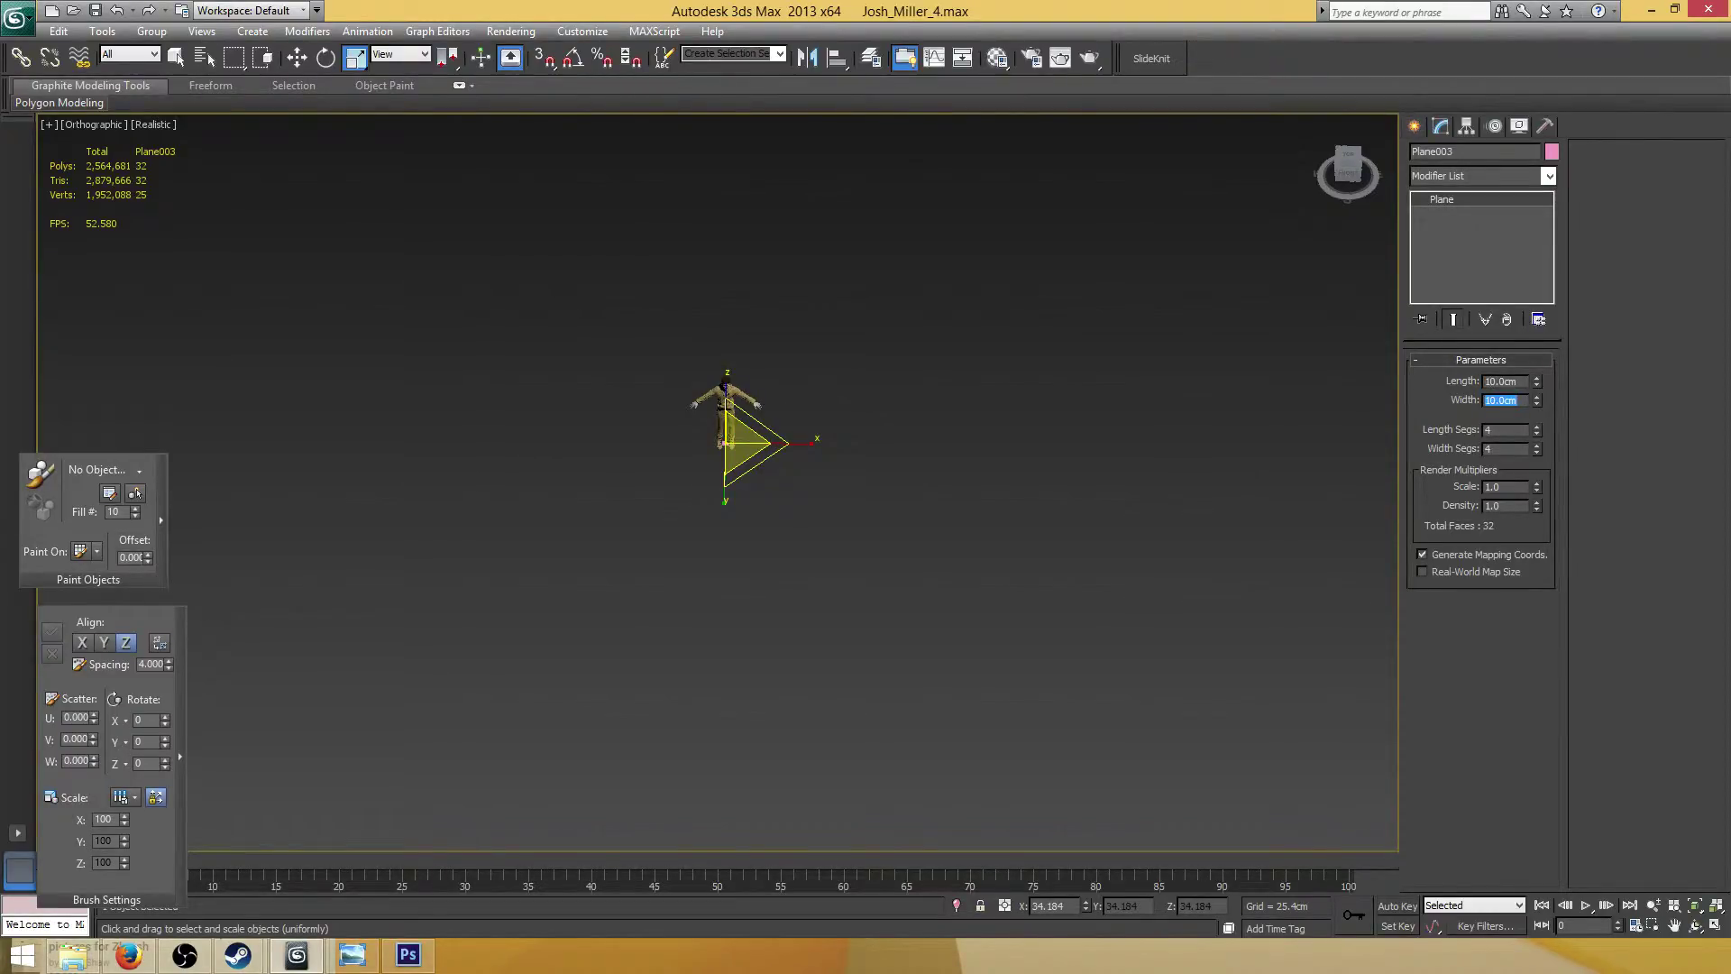
Examine the plane's size and placement between the character's two shoes
scroll(938, 415, up, 10)
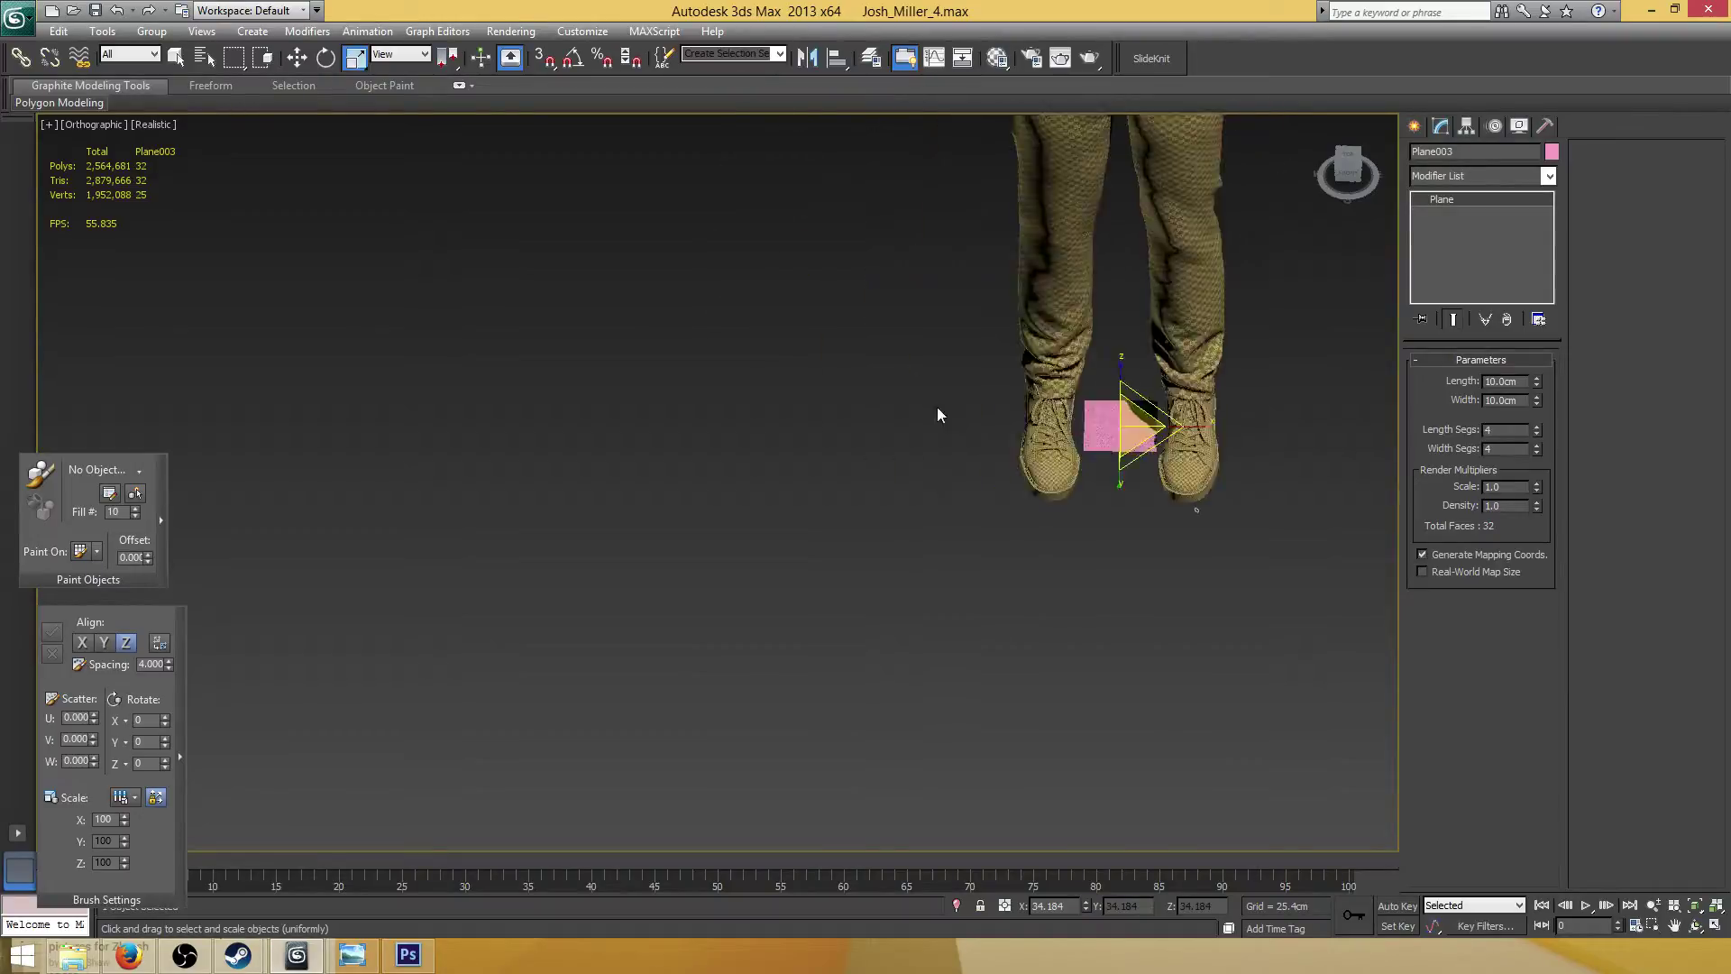
middle_drag(938, 415, 516, 451)
scroll(510, 494, up, 7)
middle_drag(760, 462, 855, 456)
scroll(897, 458, down, 4)
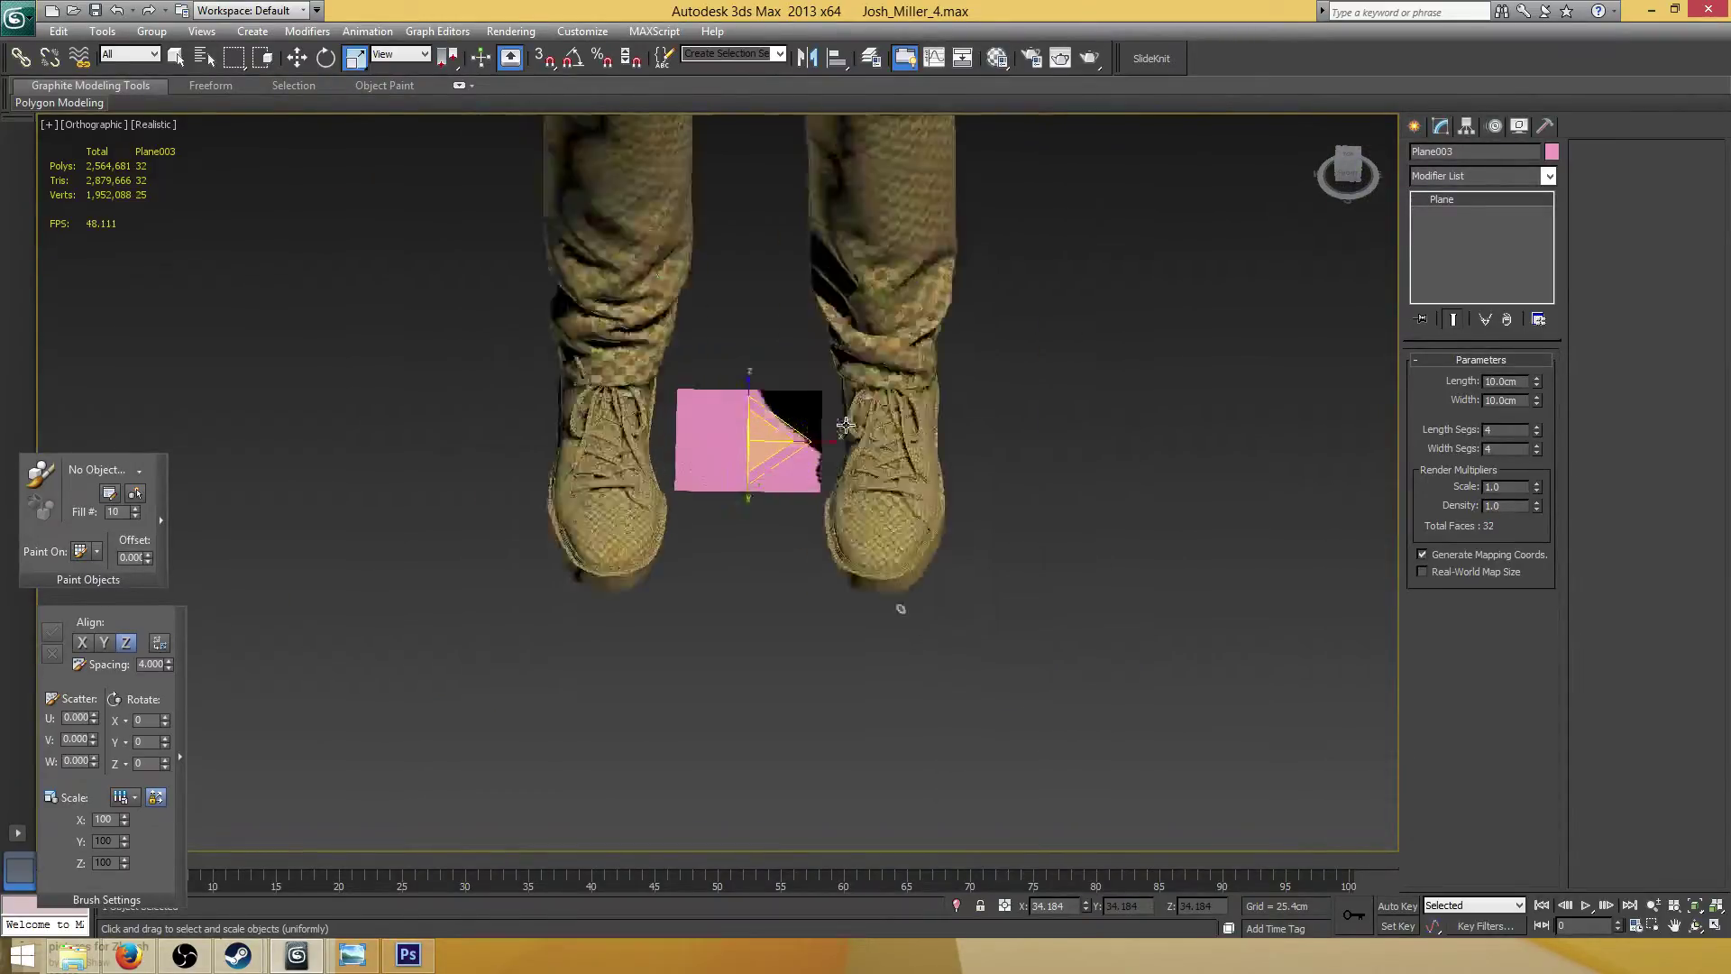
scroll(691, 387, up, 4)
mouse_move(692, 387)
alt+middle_down()
mouse_move(688, 360)
mouse_move(703, 406)
mouse_move(698, 389)
alt+middle_up()
scroll(704, 406, down, 2)
click(297, 58)
scroll(777, 403, up, 4)
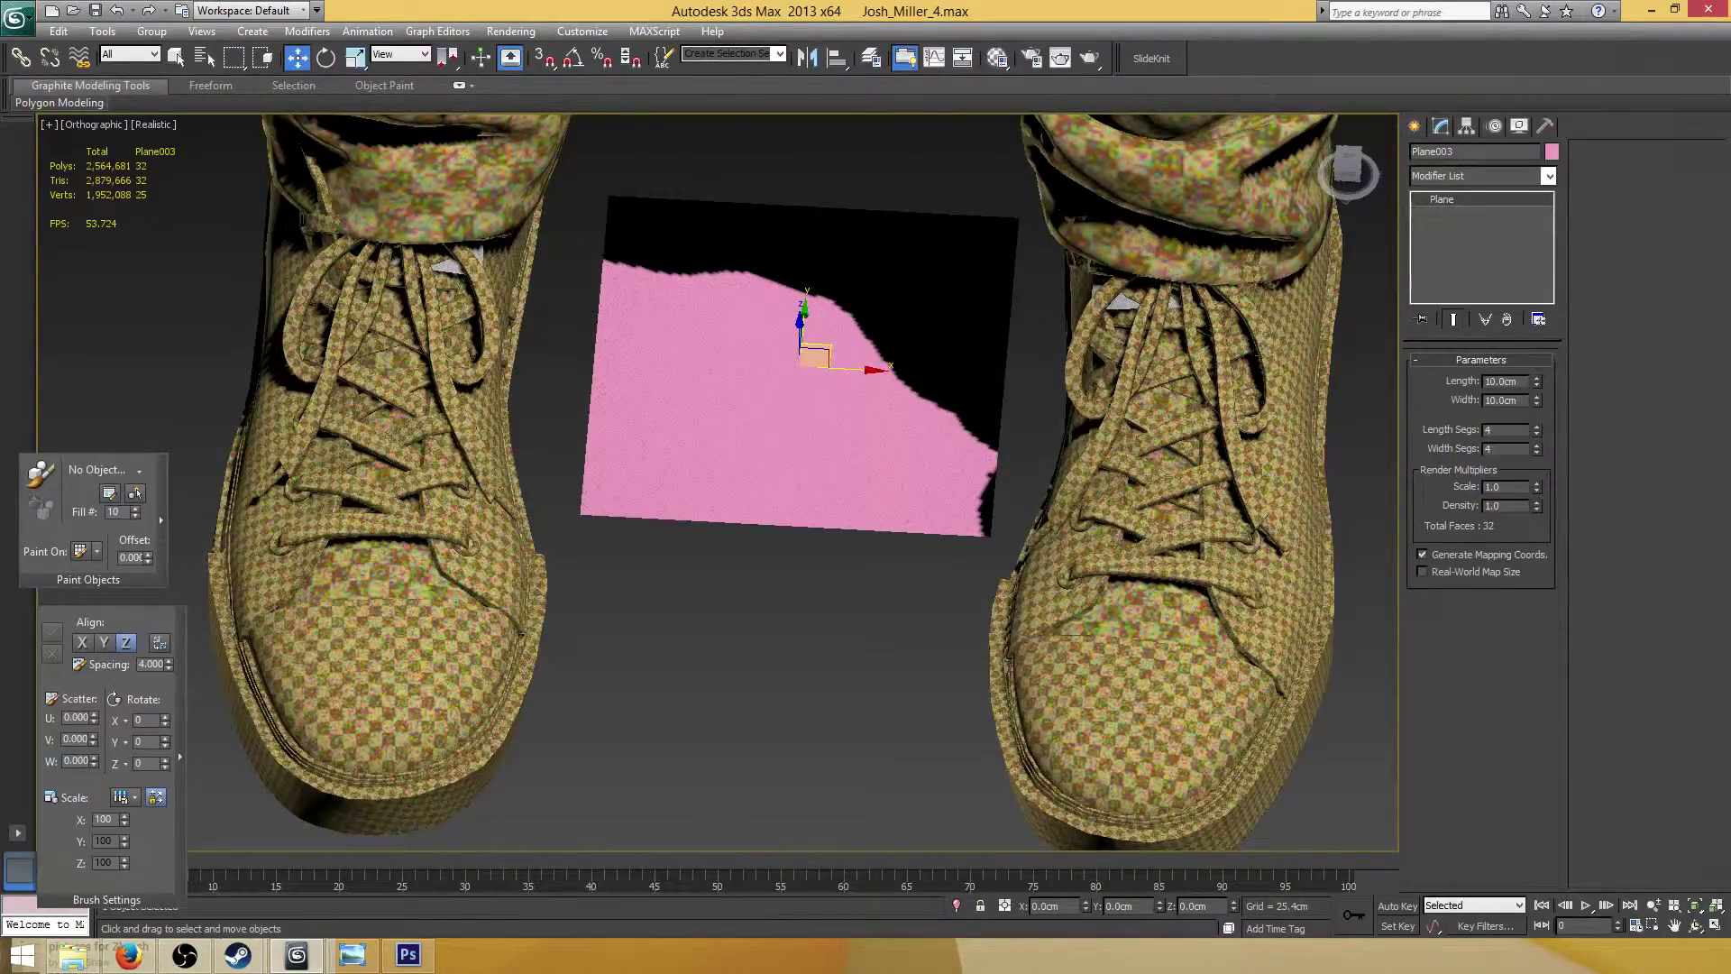
key(alt+Tab)
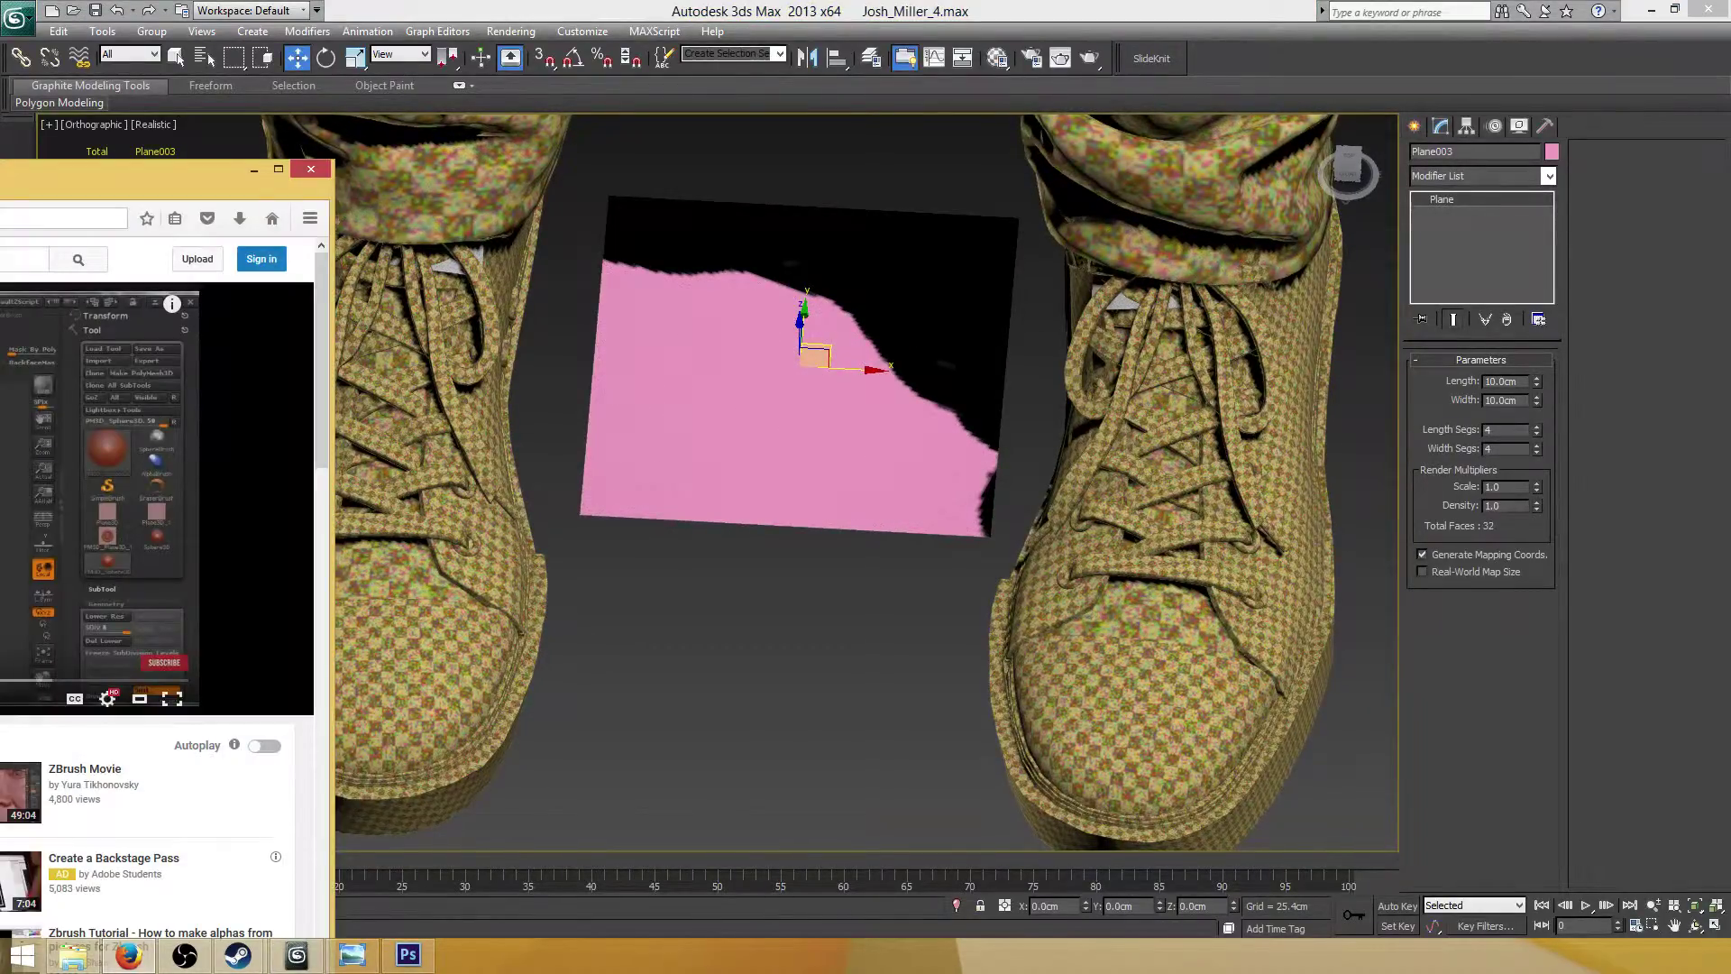
key(alt+Tab)
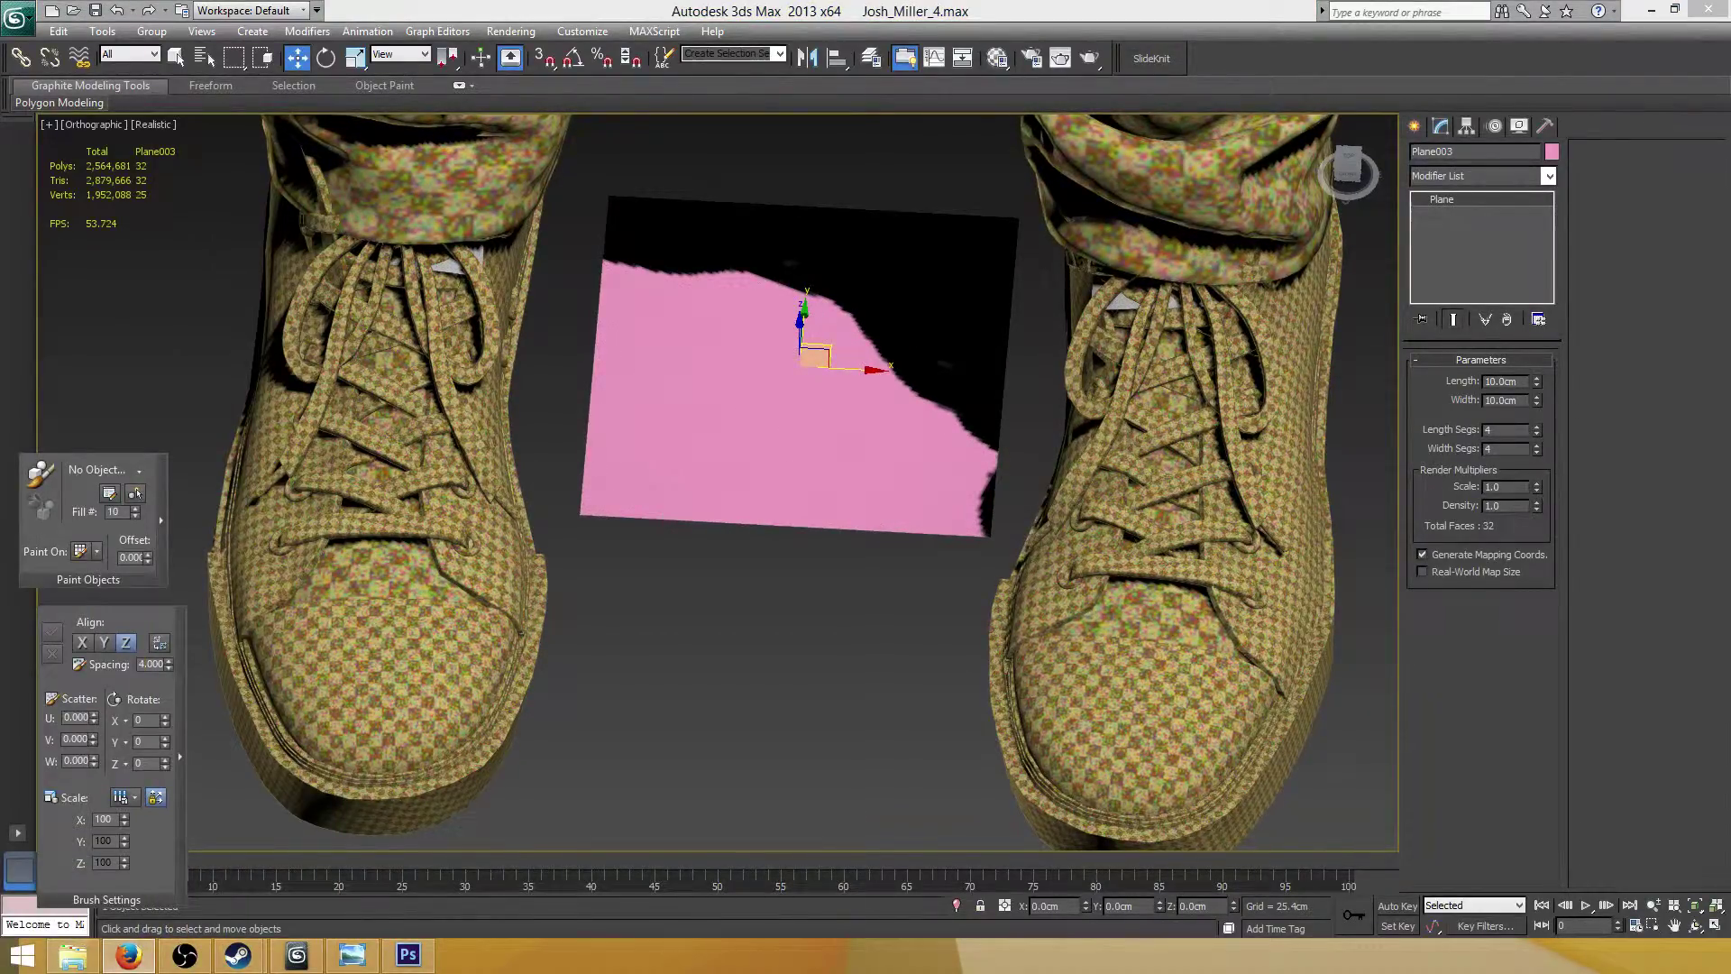
key(alt+Tab)
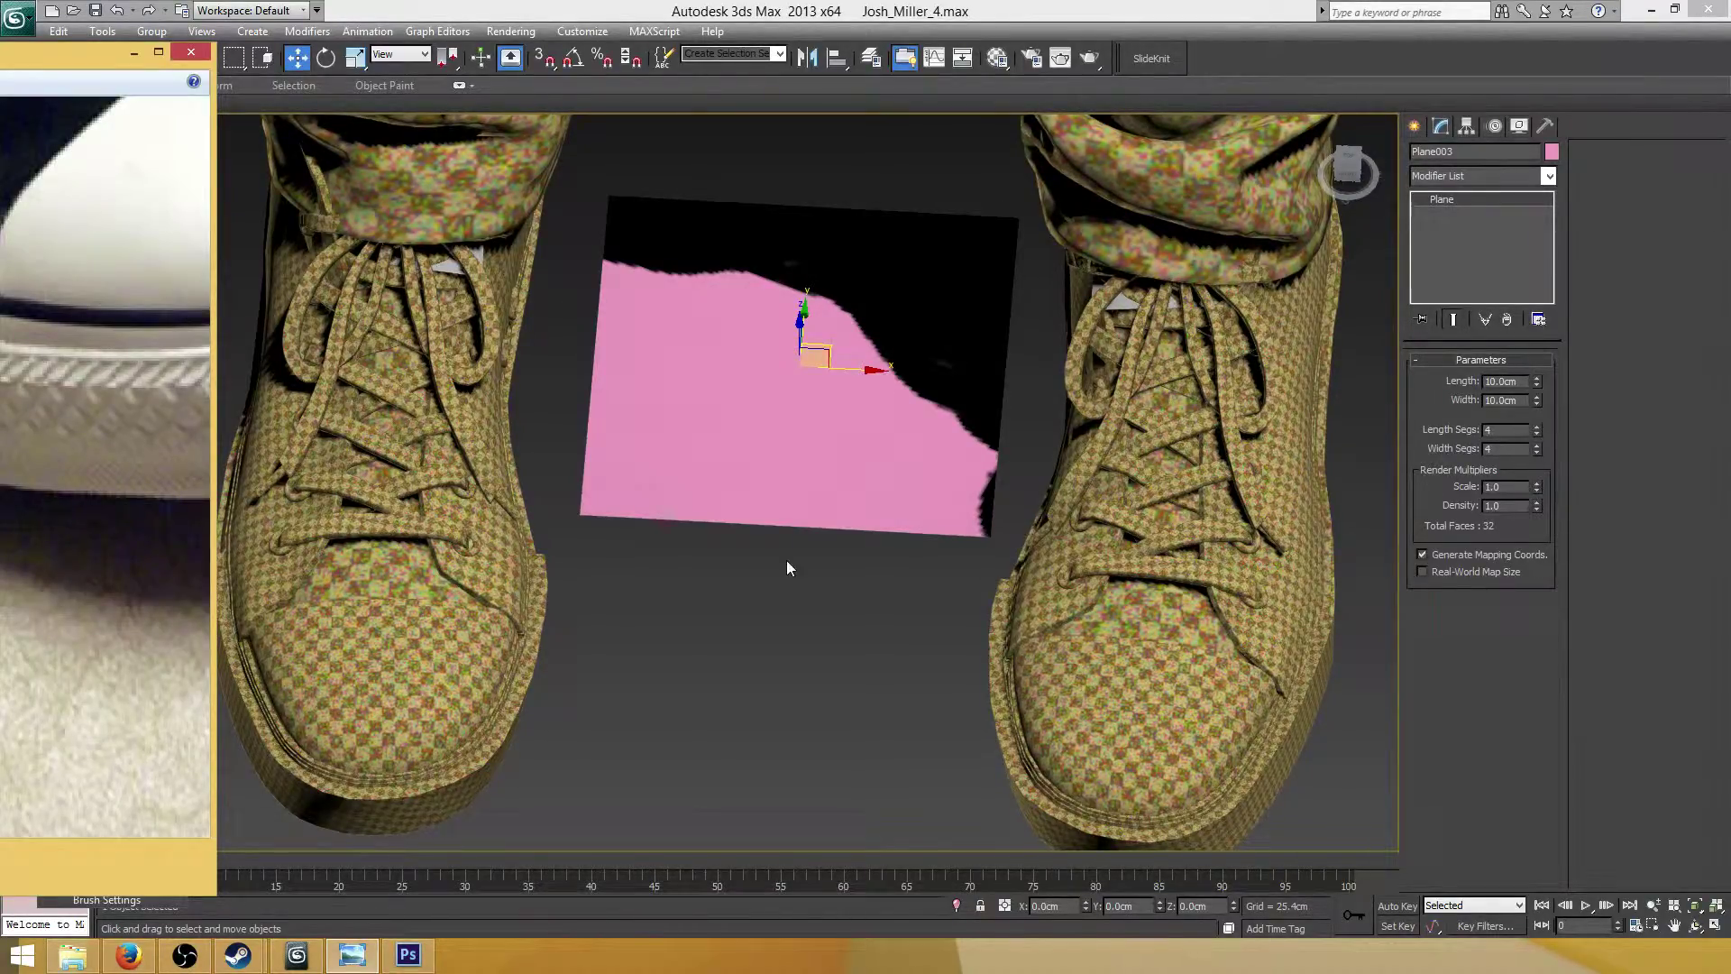
key(alt+Tab)
Try moving the plane out in front of the shoes, and undo the move
scroll(831, 466, down, 8)
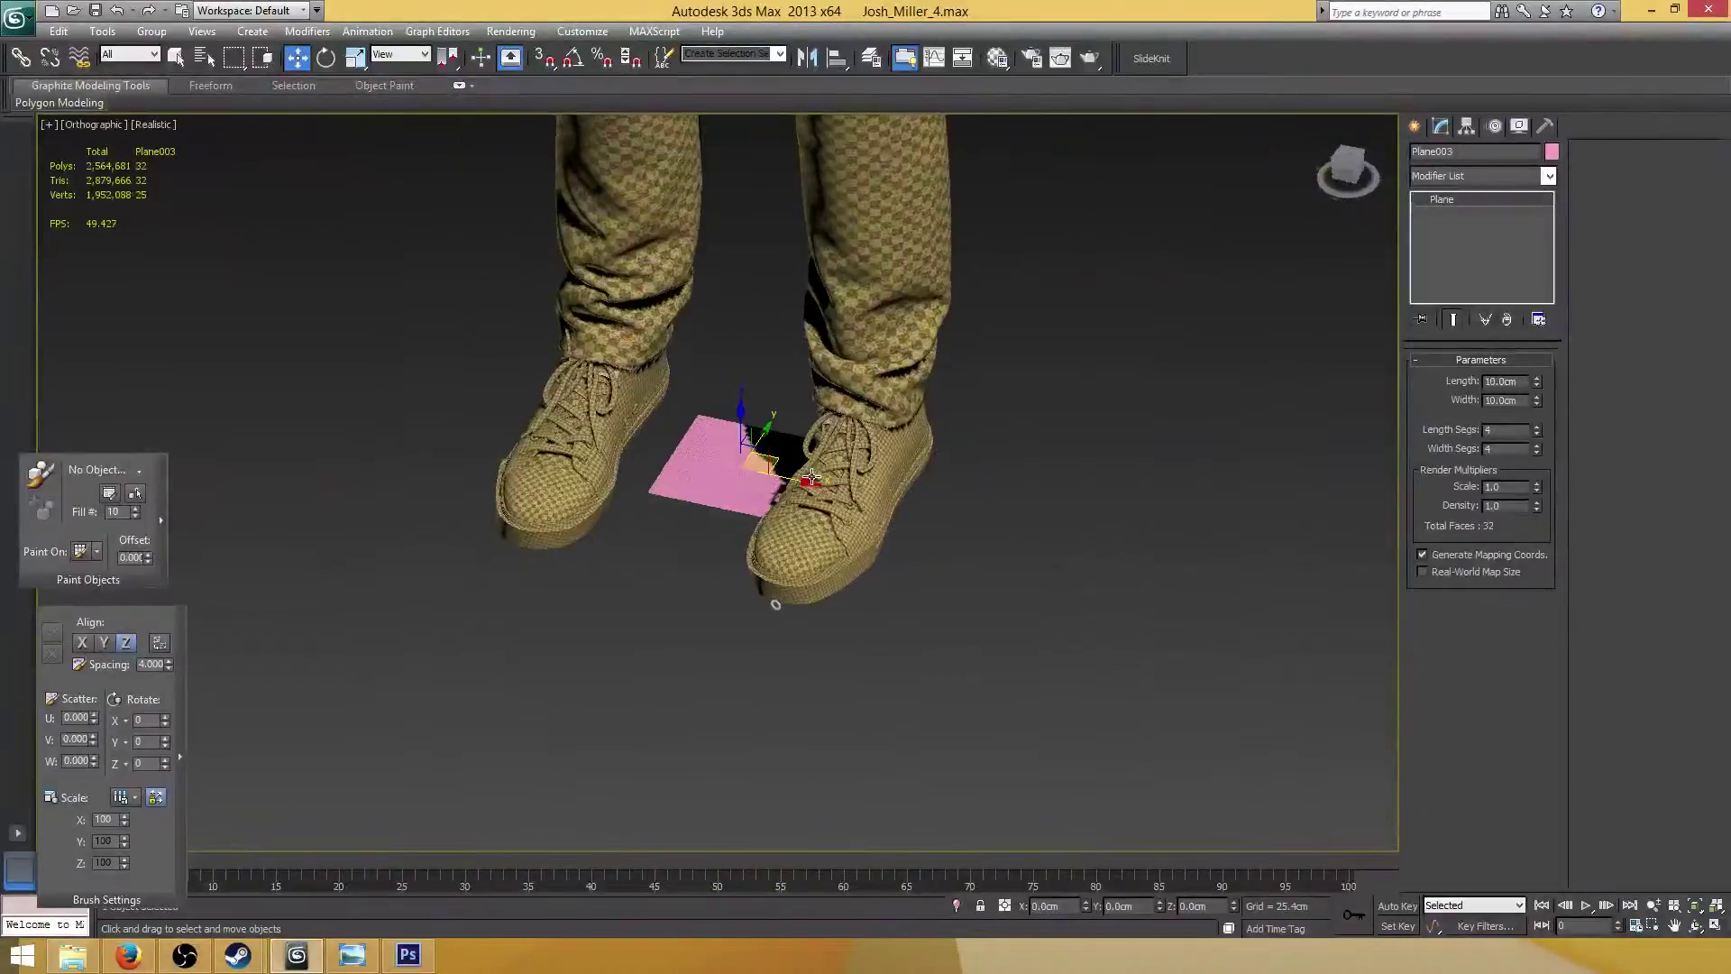
scroll(868, 462, up, 5)
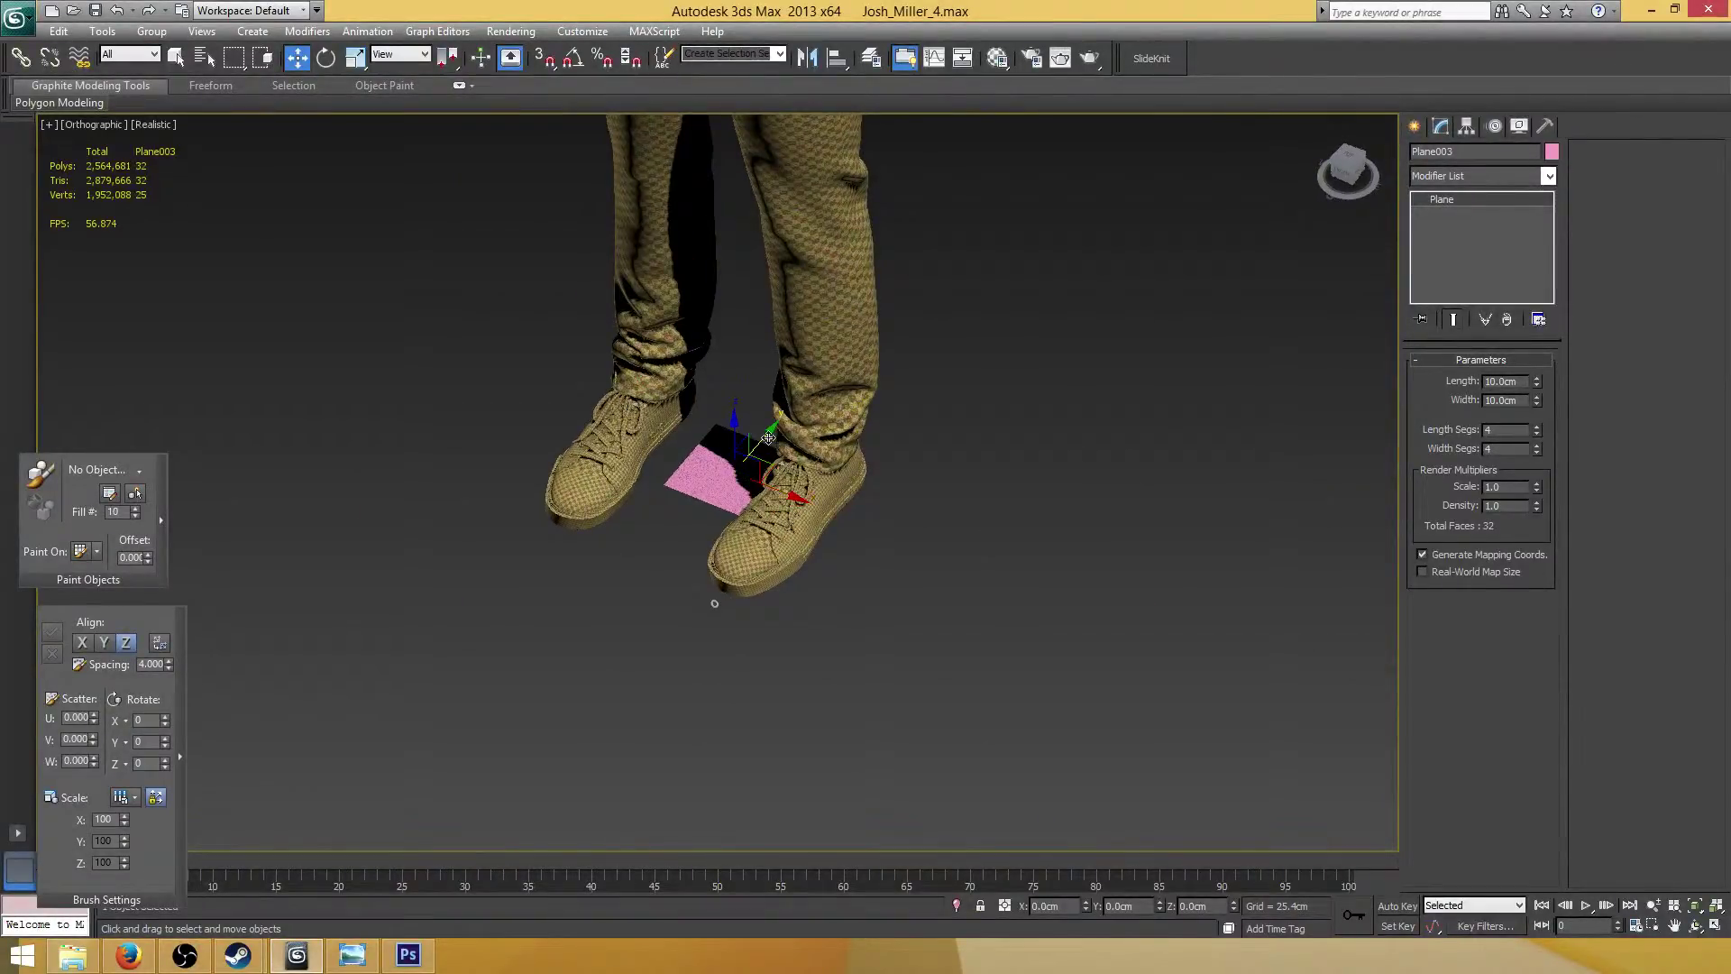
drag(734, 458, 548, 682)
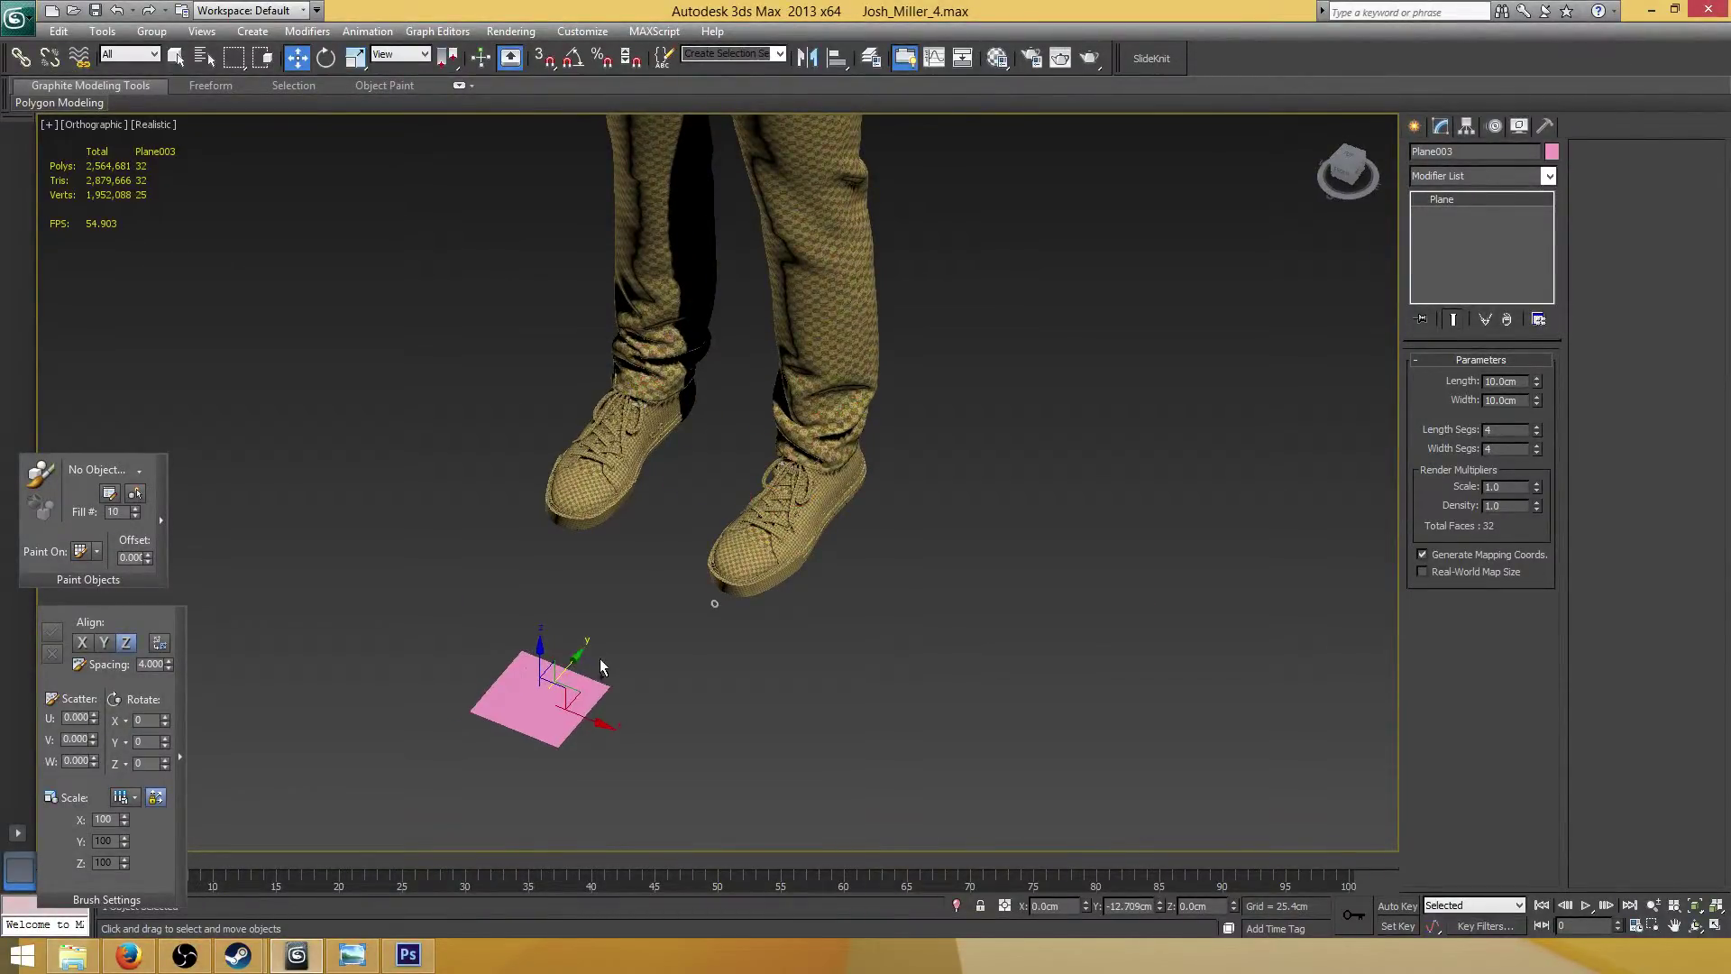
key(ctrl+z)
alt+middle_drag(711, 649, 830, 516)
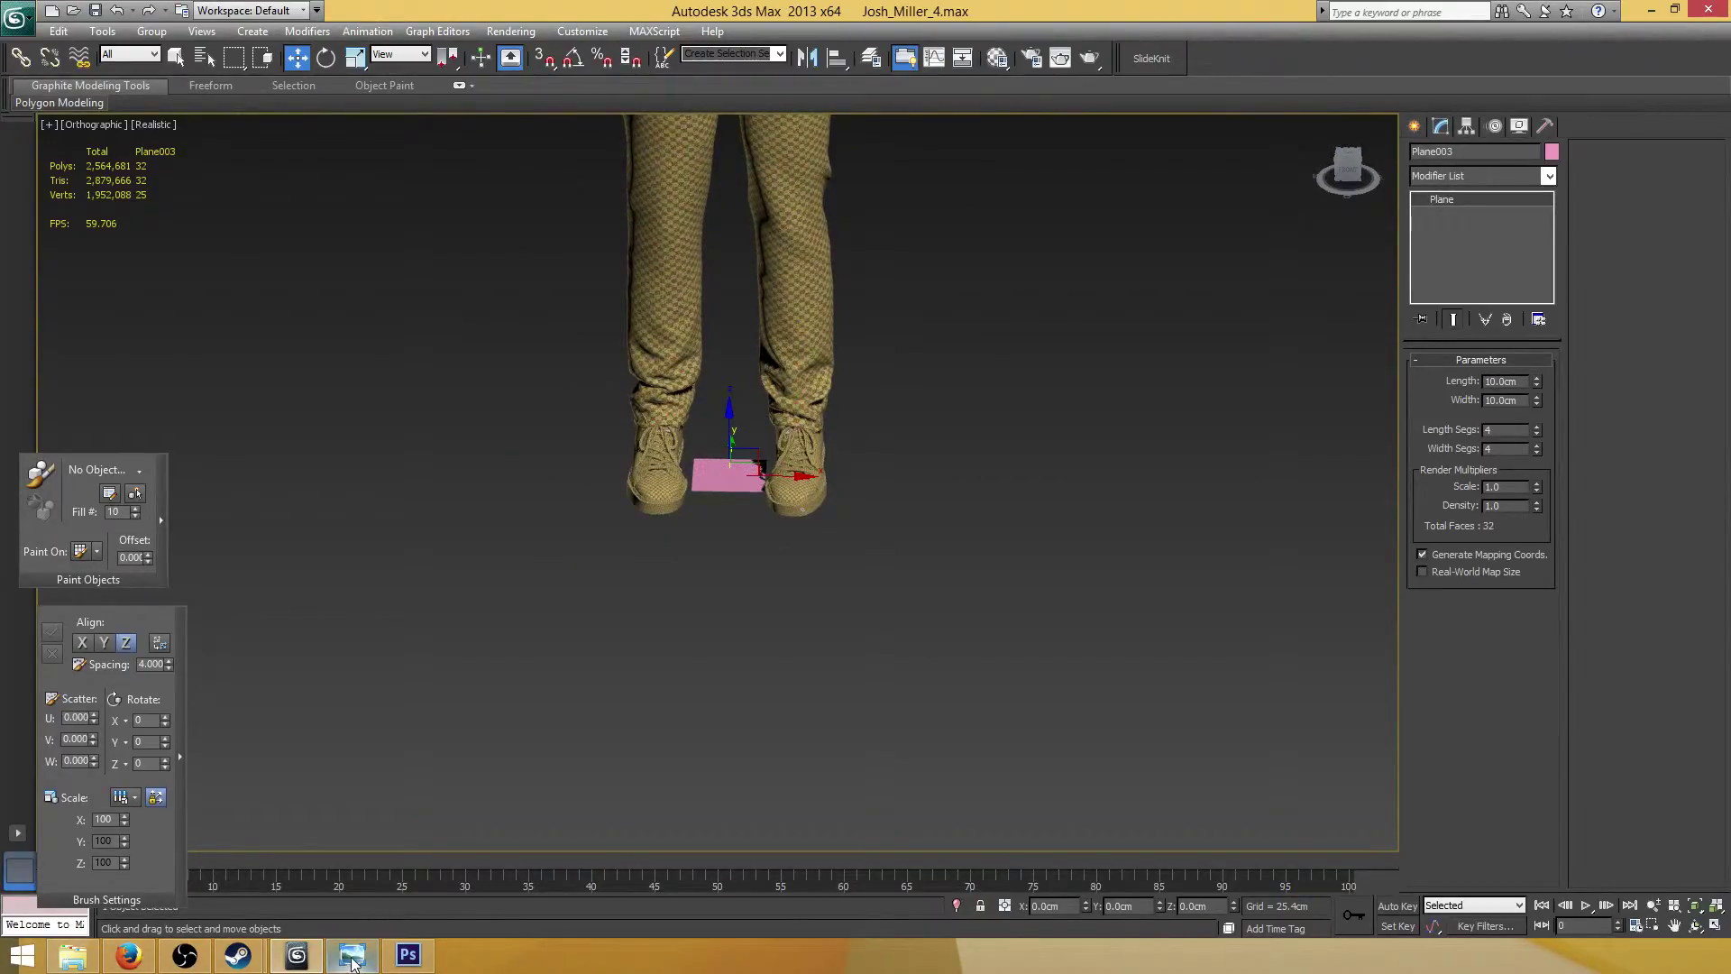
Switch to Photoshop and delete the face image layer from shoes_bump.psd
mouse_move(353, 961)
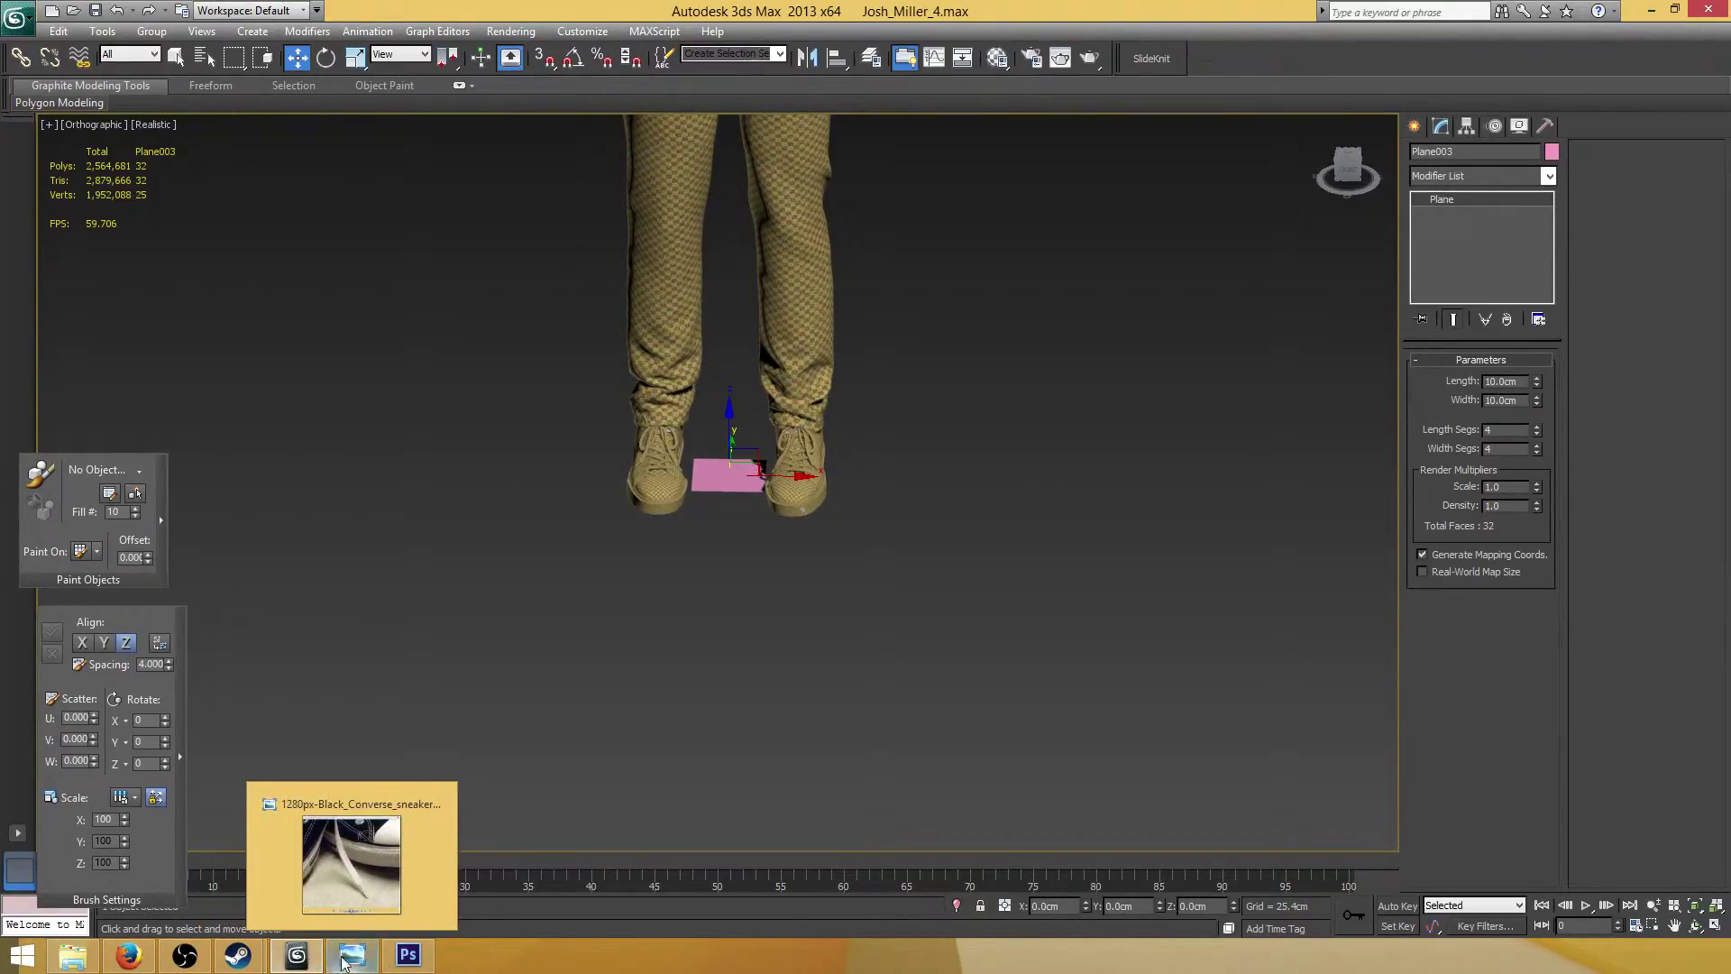
click(411, 961)
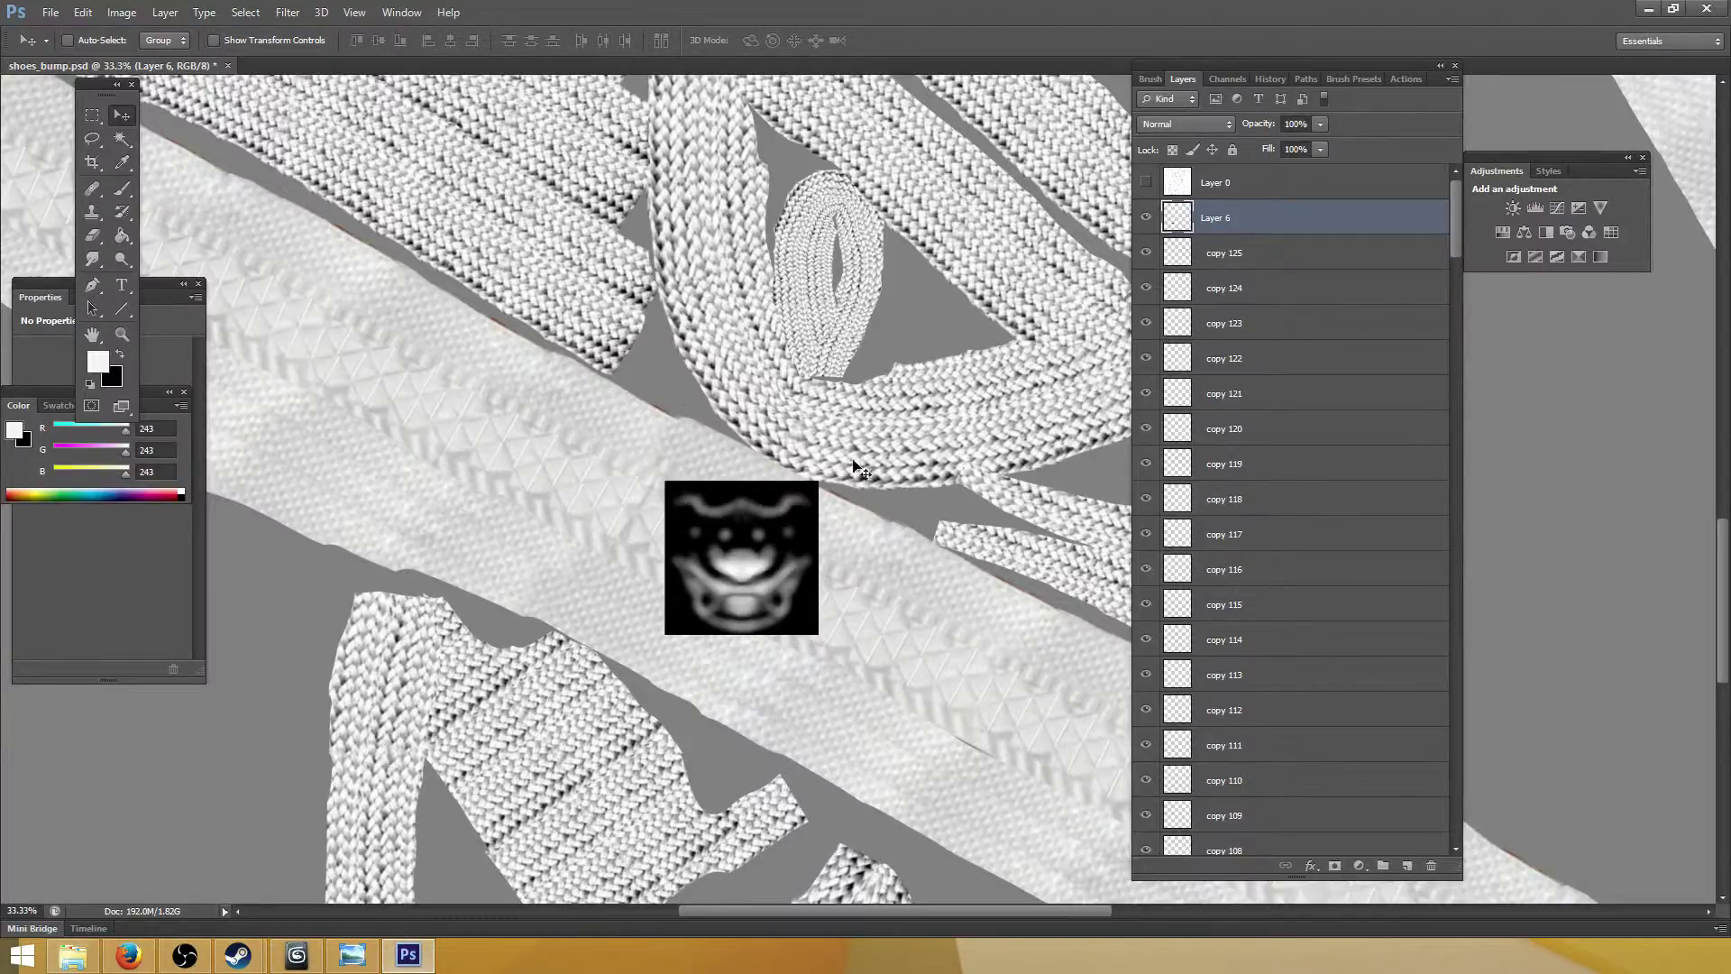
drag(1217, 219, 1395, 846)
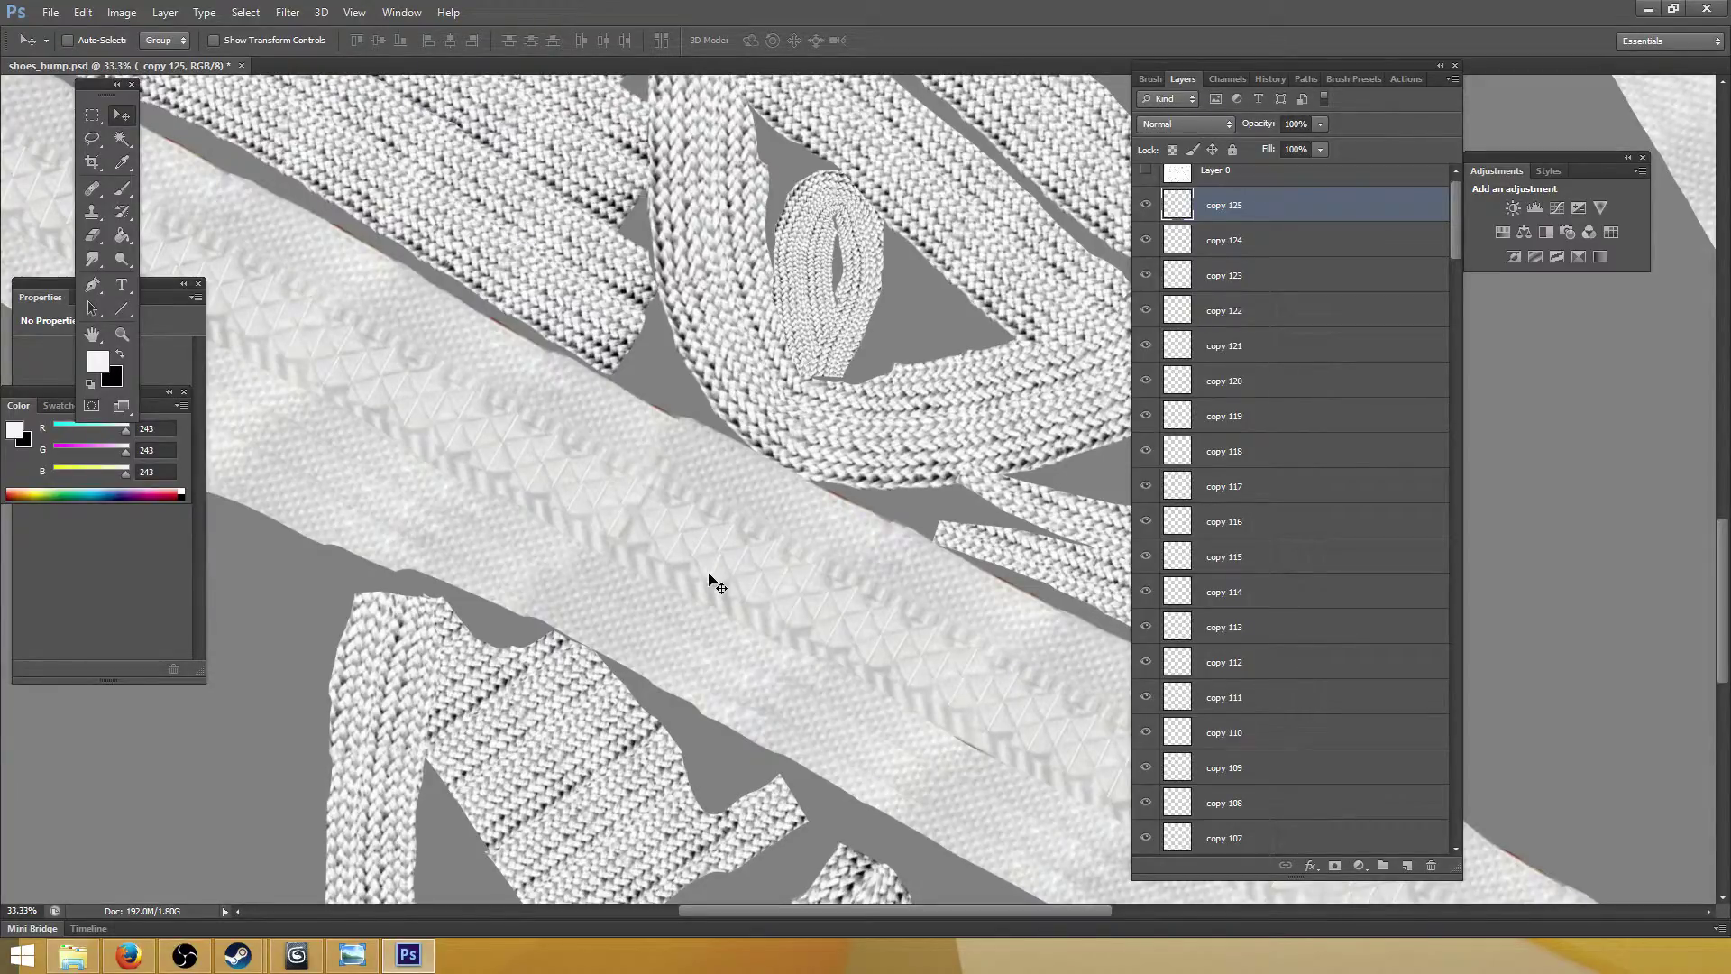
Return to 3ds Max and convert the plane between the shoes to an Editable Poly
click(1646, 12)
scroll(902, 505, up, 5)
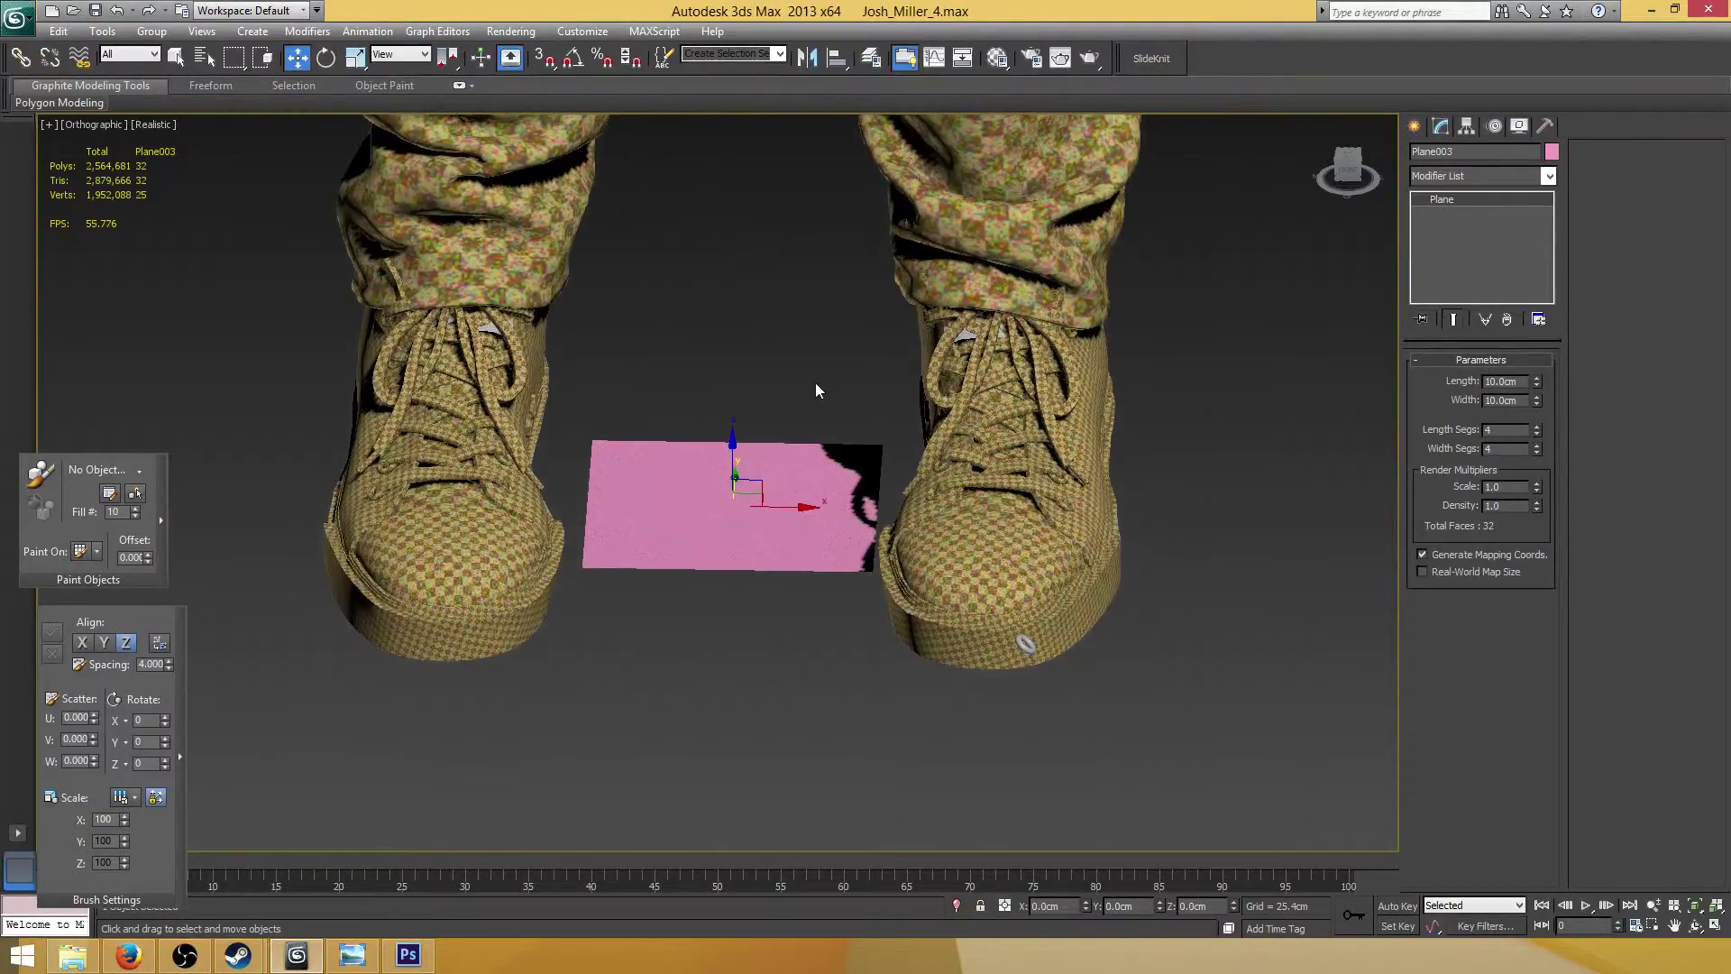
right_click(1438, 199)
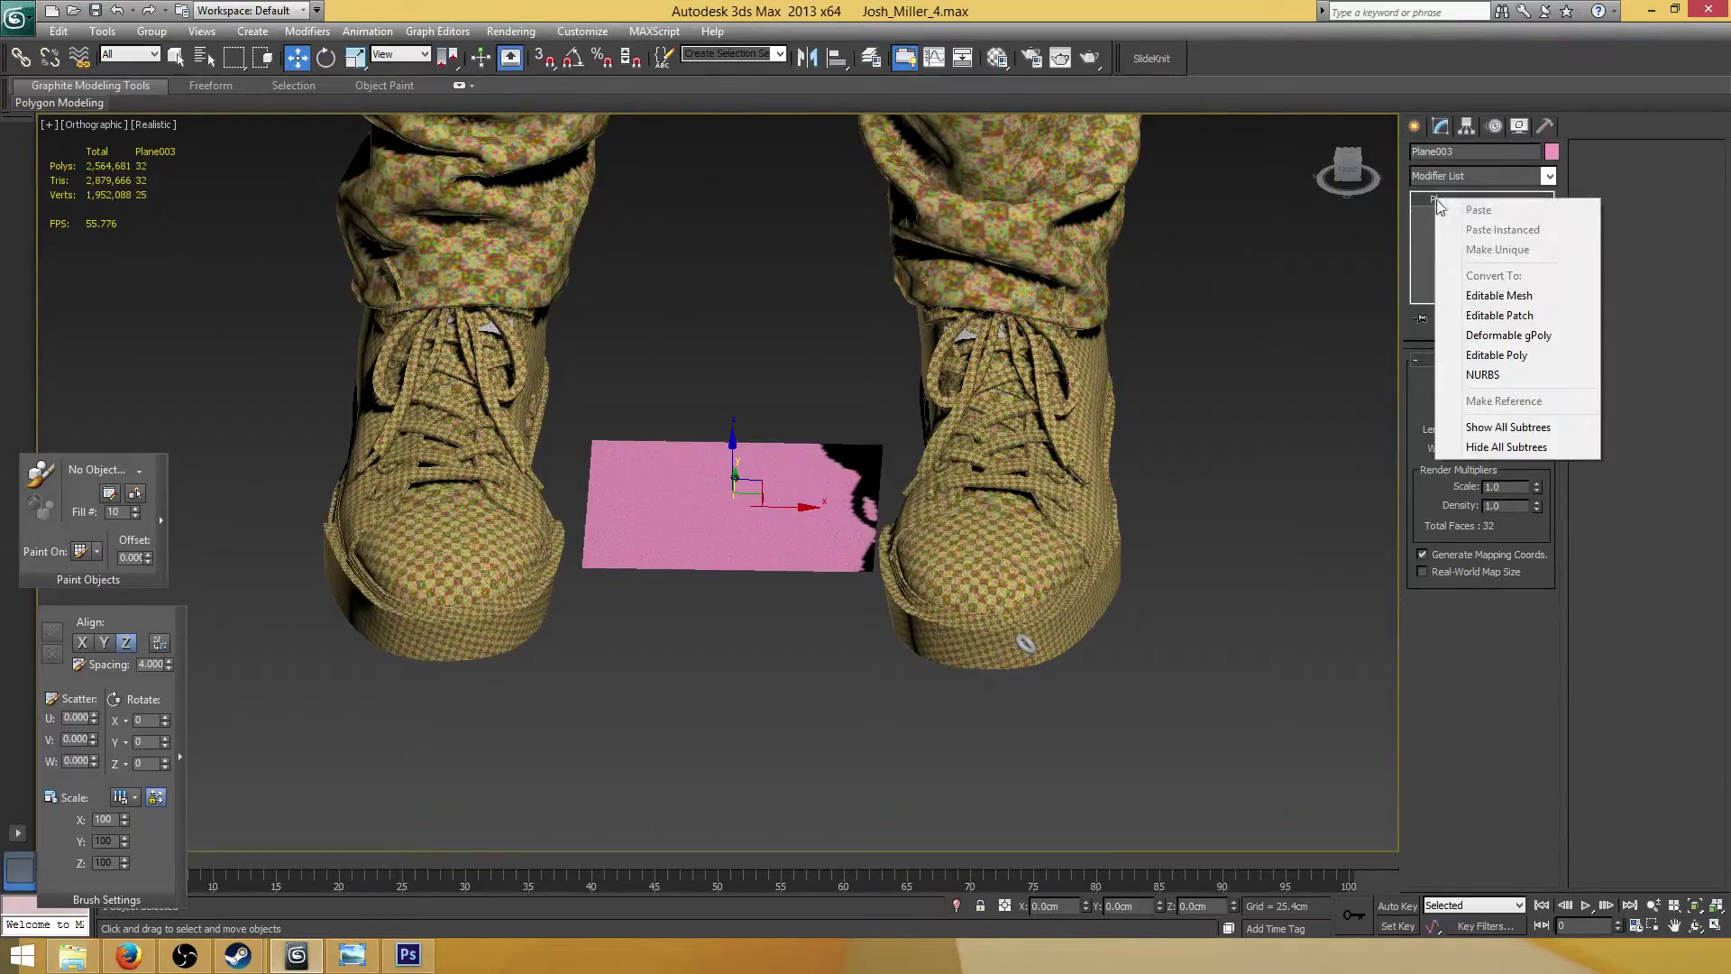
click(1536, 355)
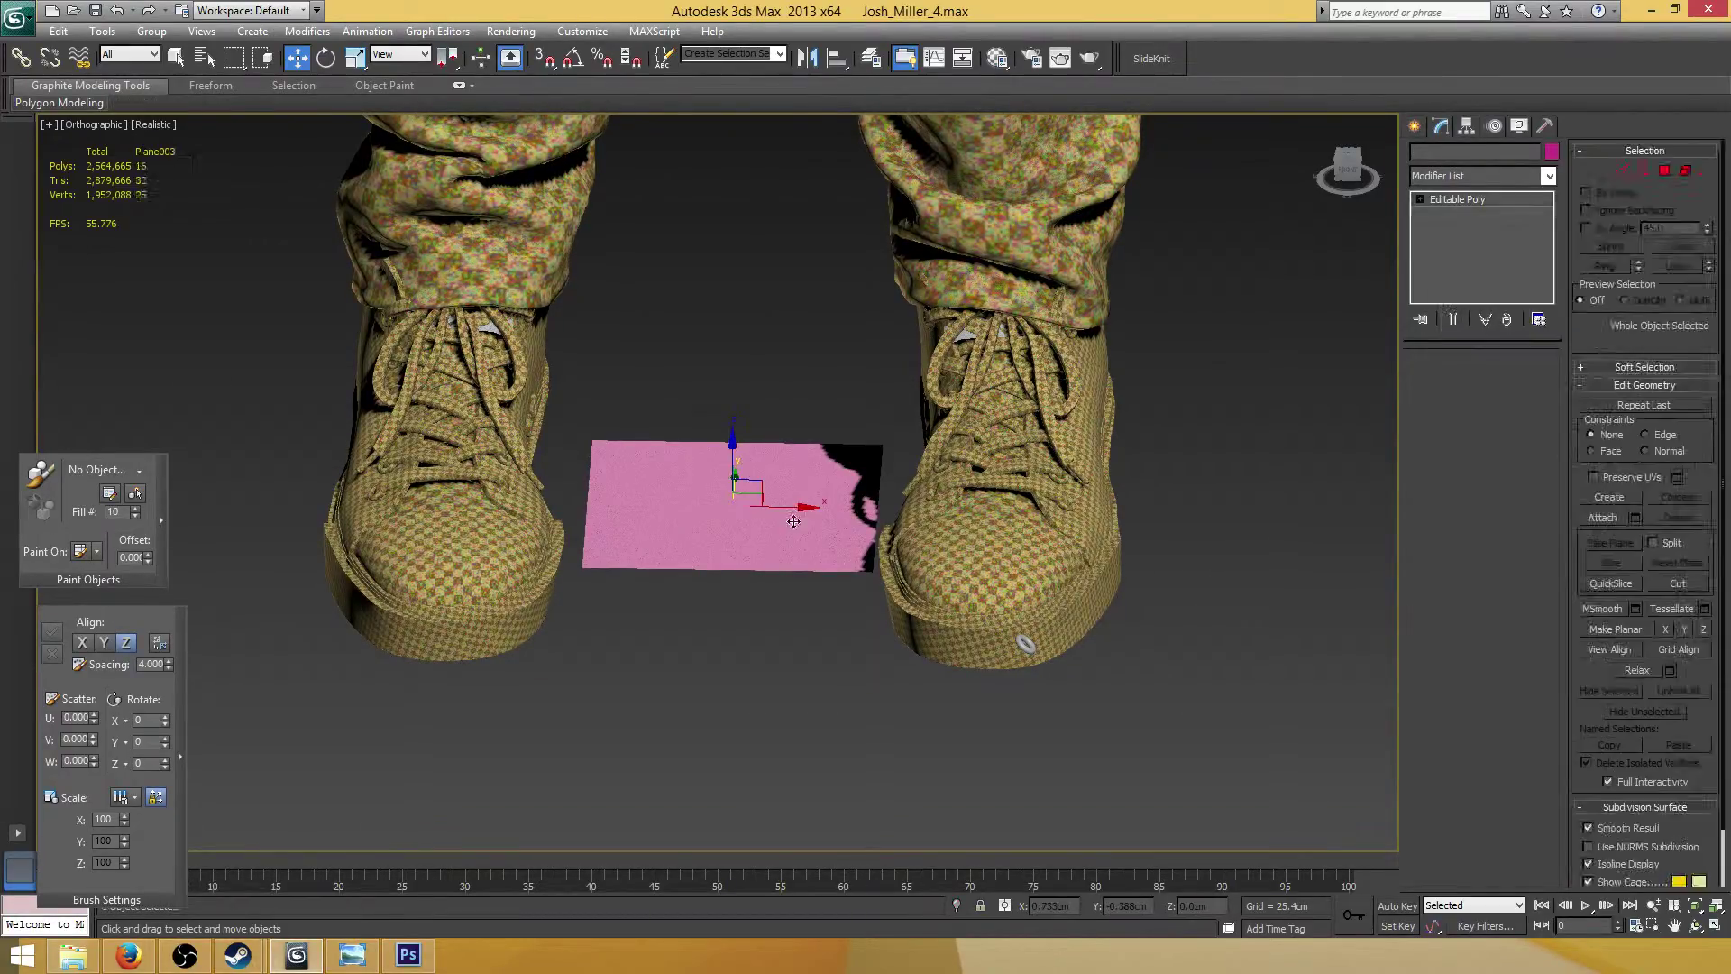
Change the plane's object color to the grey custom color
click(1551, 152)
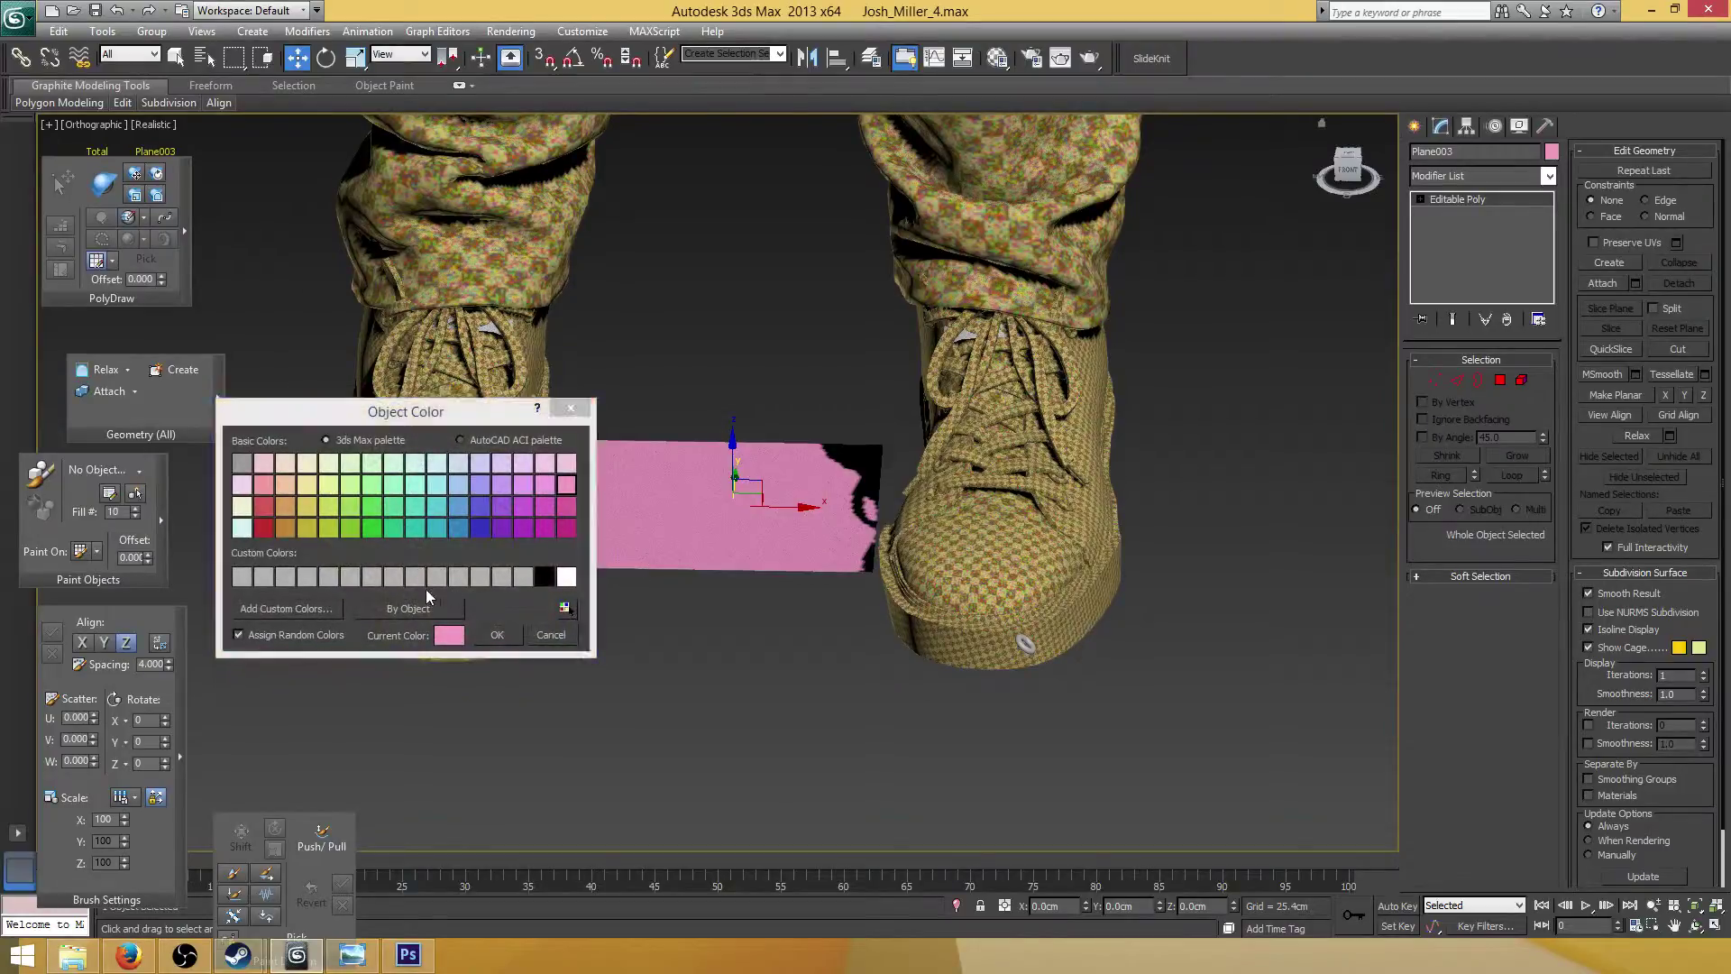
click(417, 578)
click(508, 637)
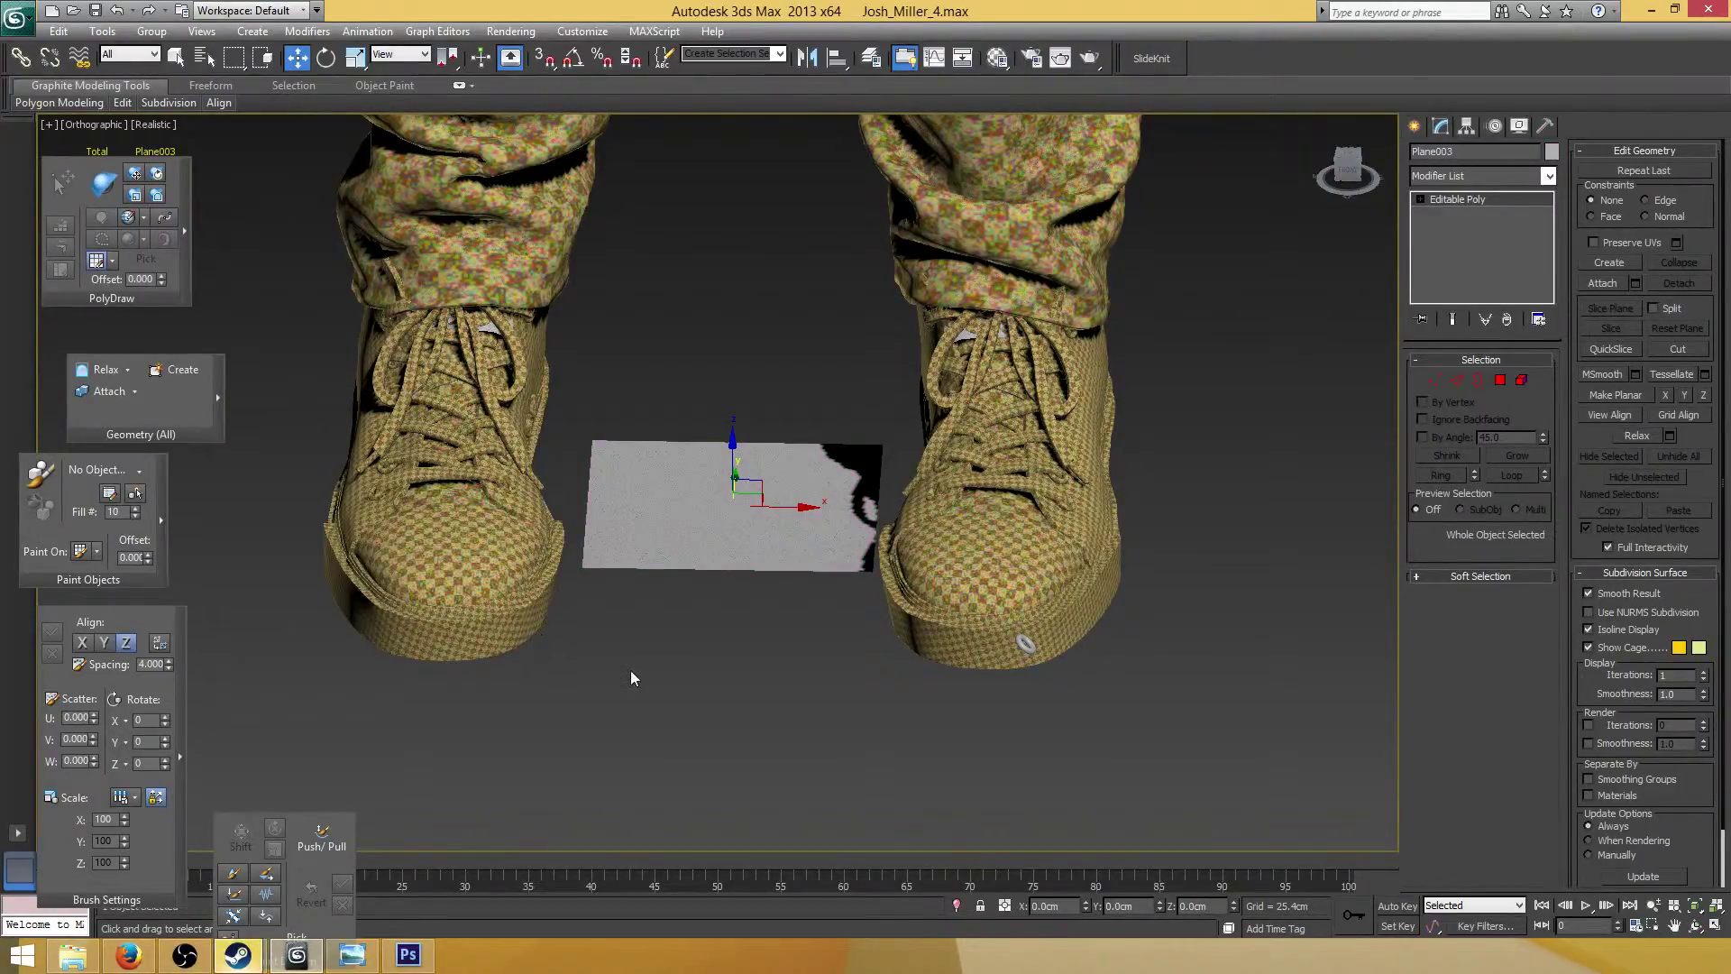
middle_drag(758, 644, 703, 557)
click(704, 557)
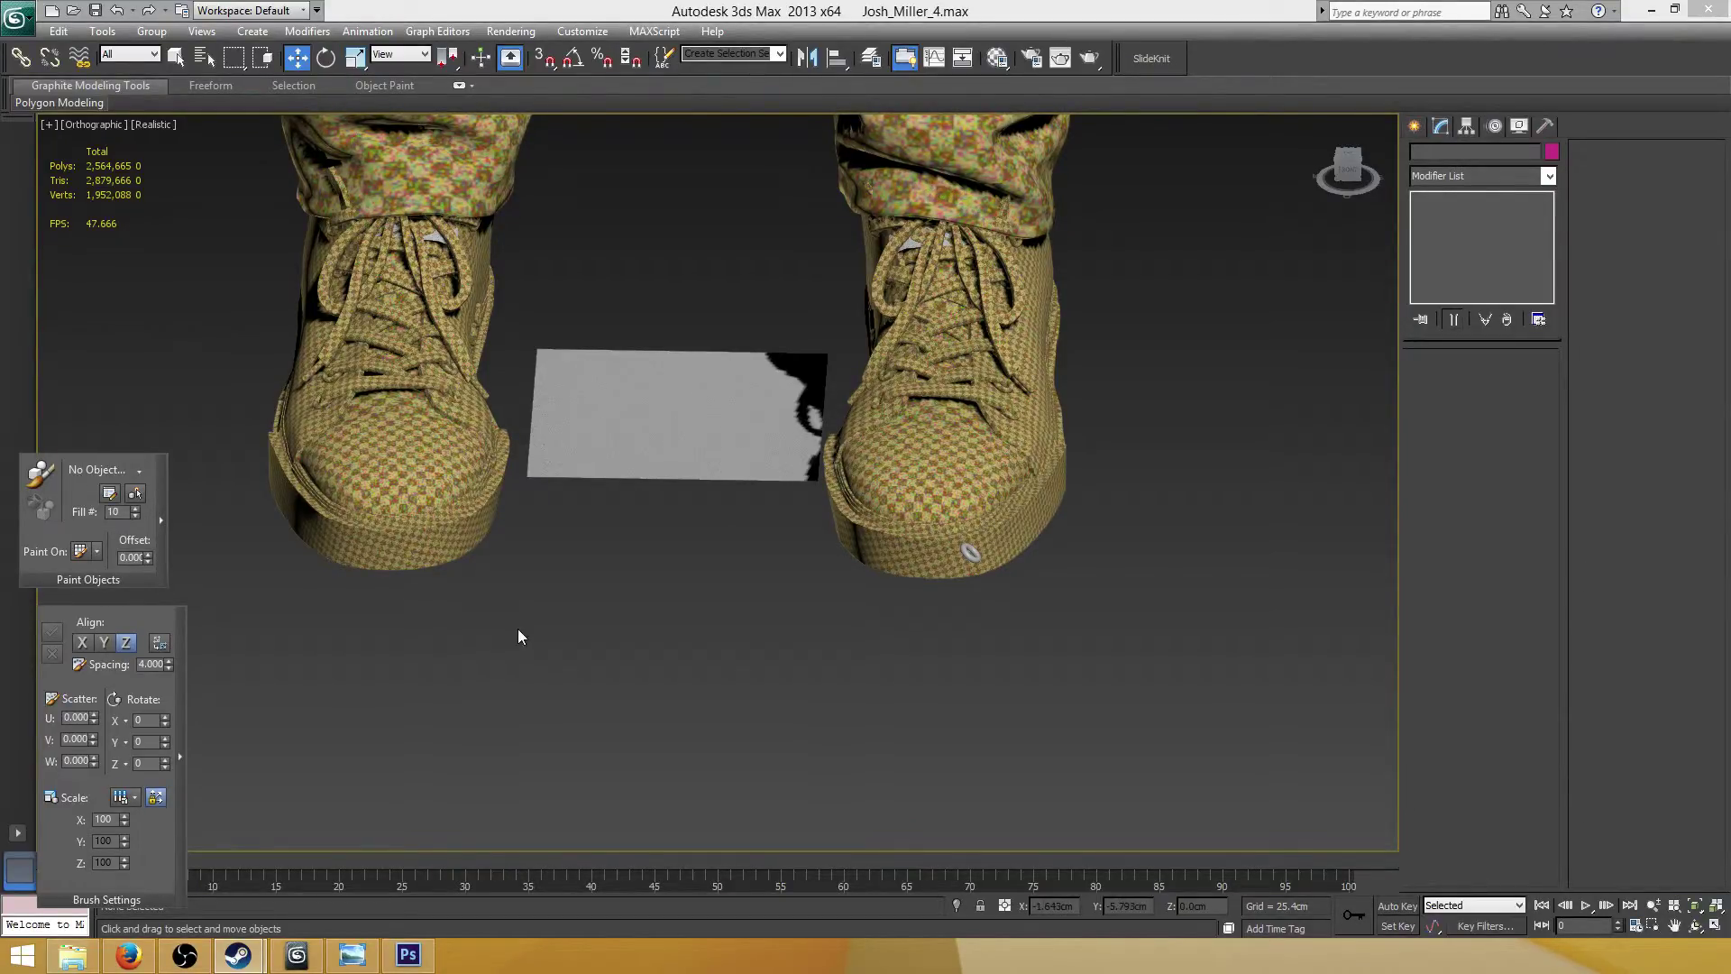
click(586, 424)
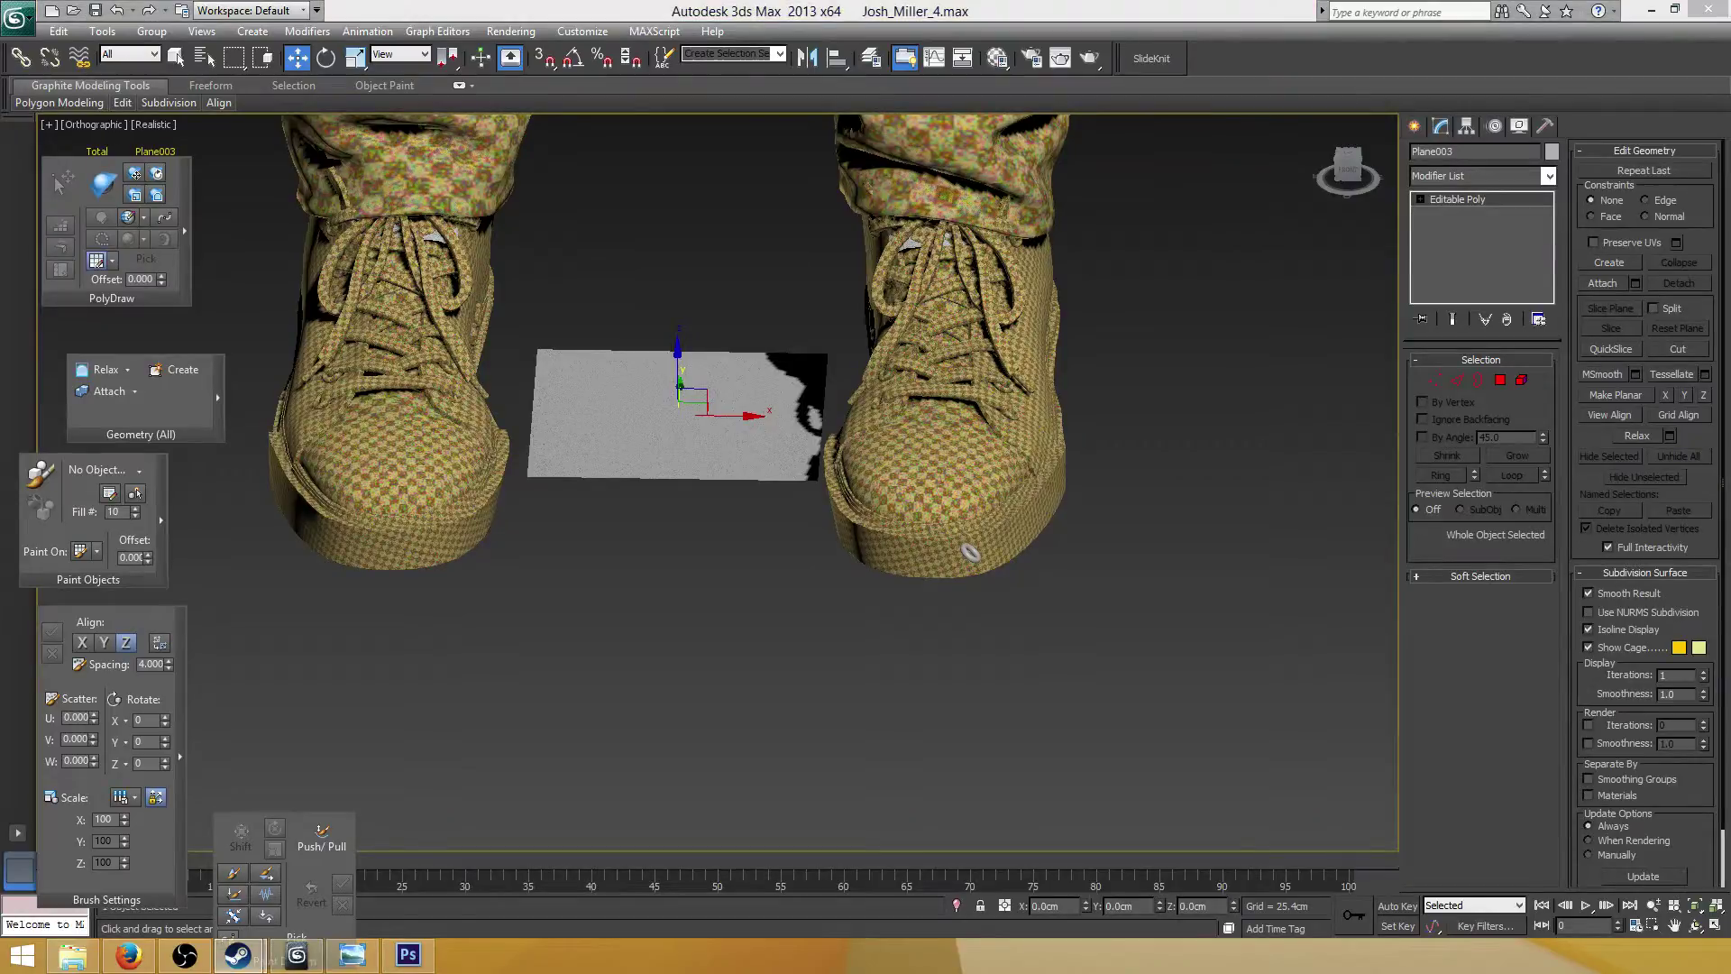
mouse_move(49, 767)
scroll(799, 443, down, 3)
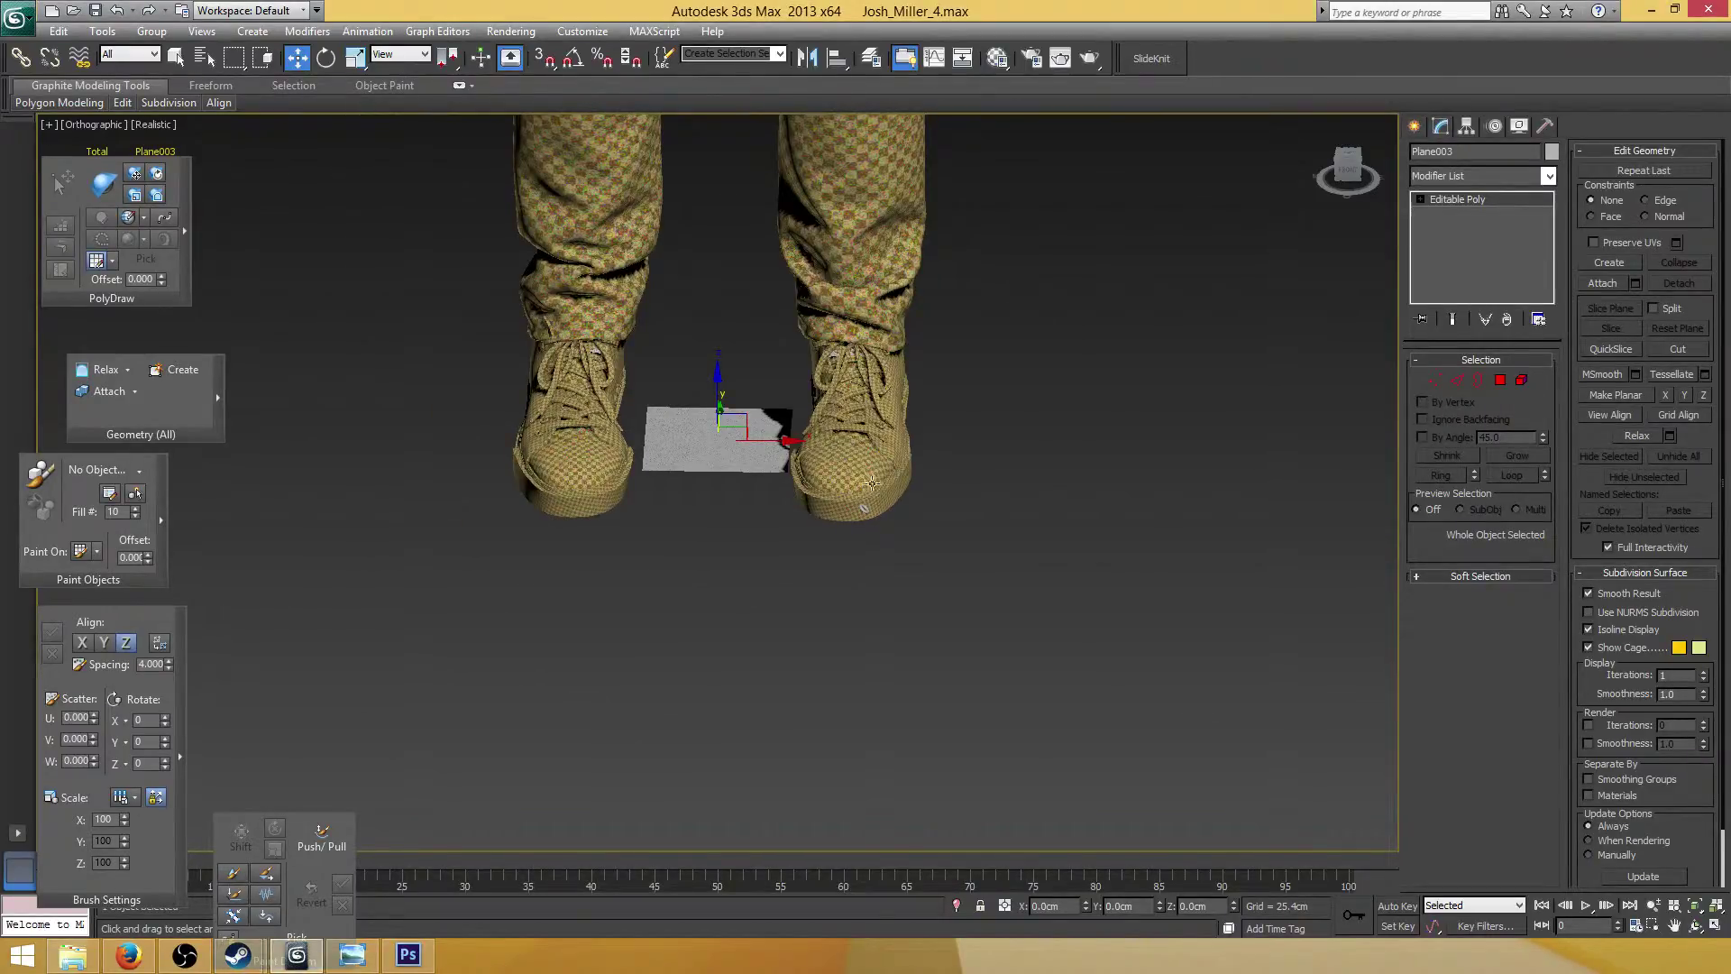
scroll(728, 409, up, 5)
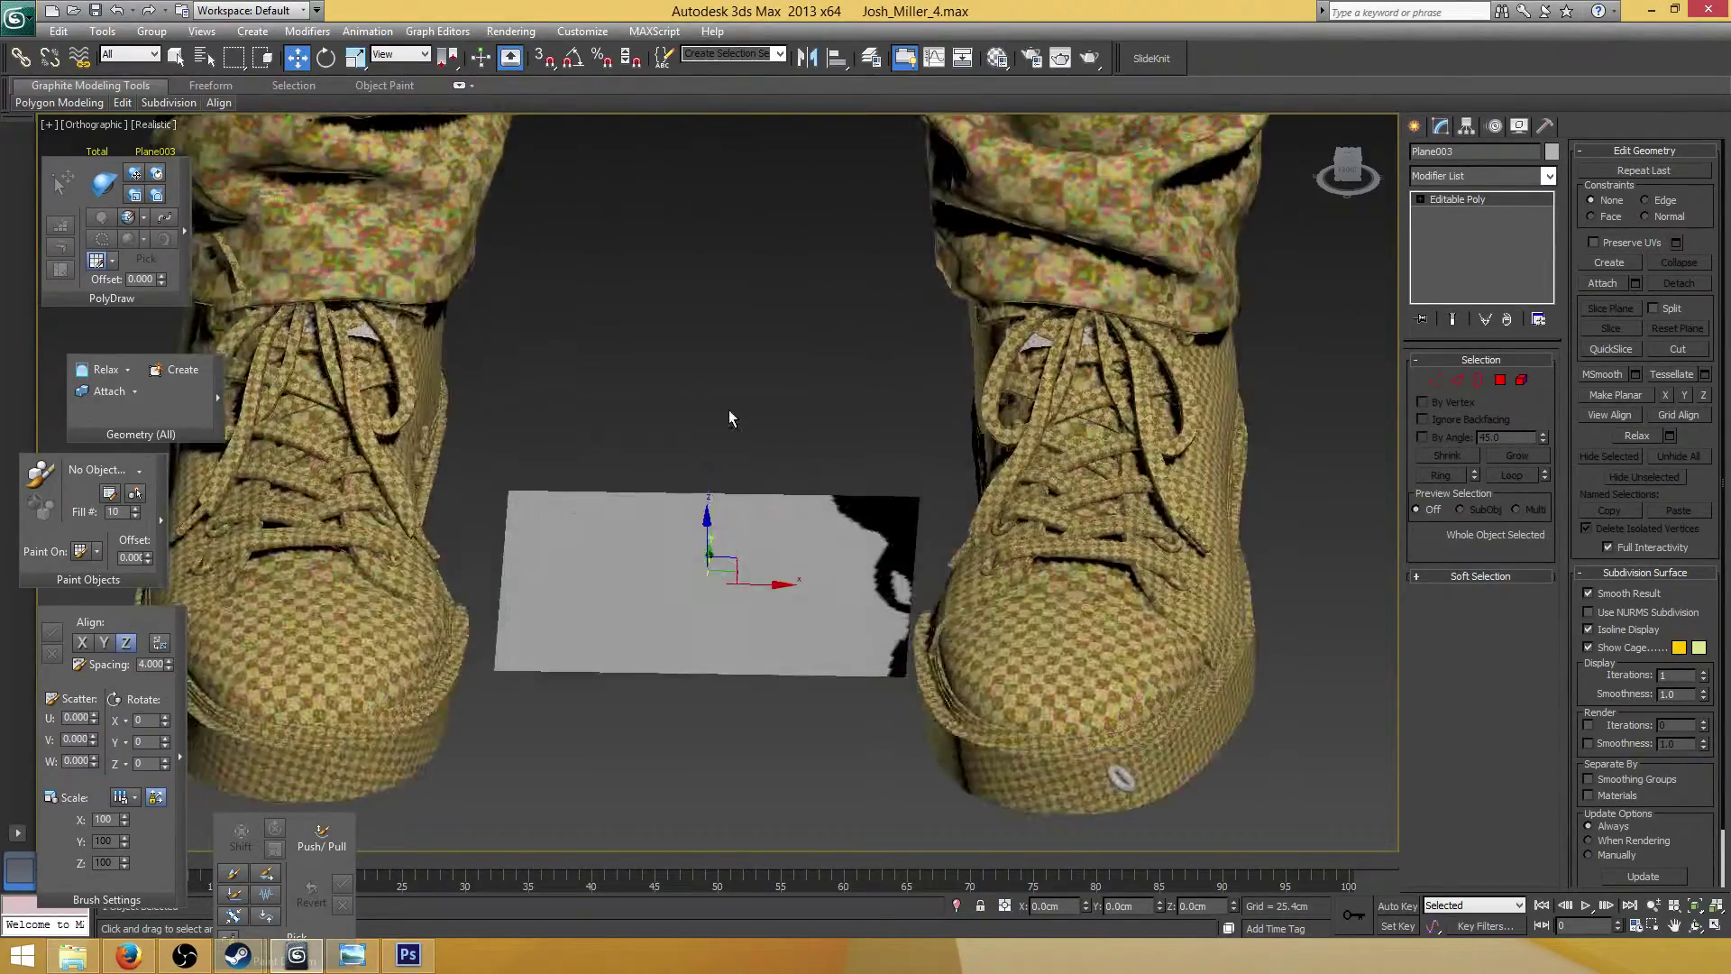
scroll(755, 435, up, 2)
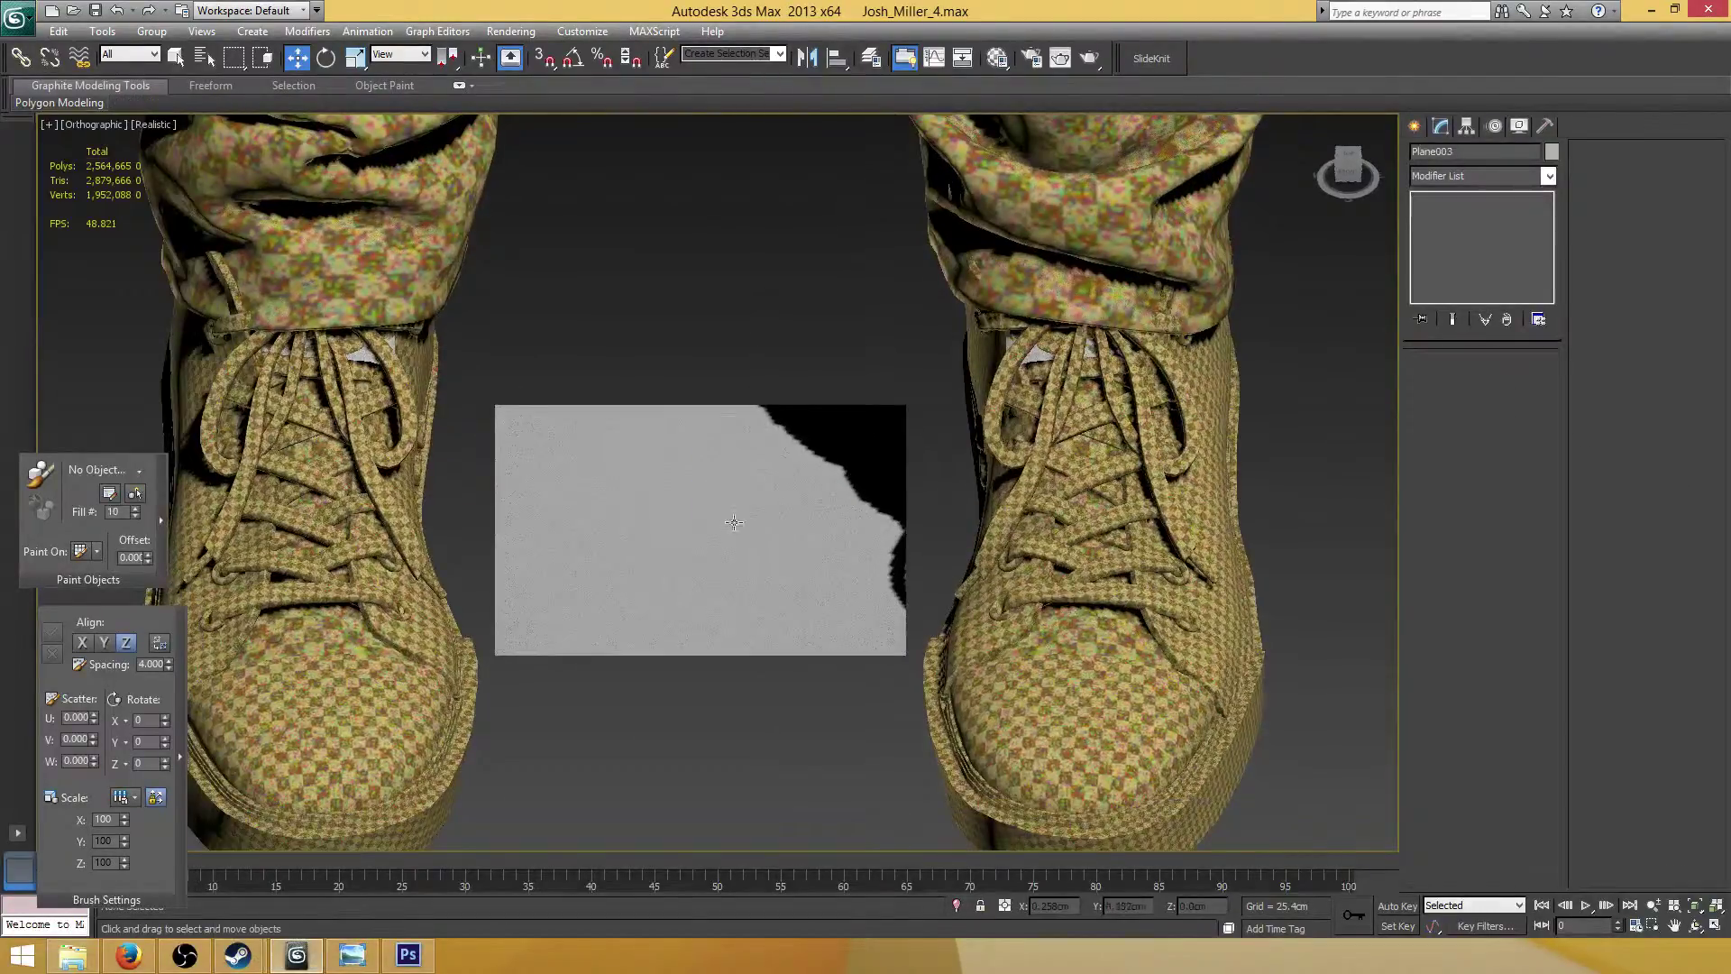
Create a standard box in front of the plane, about 1.95 cm long, 1.7 cm wide and 0.41 cm high
click(1414, 126)
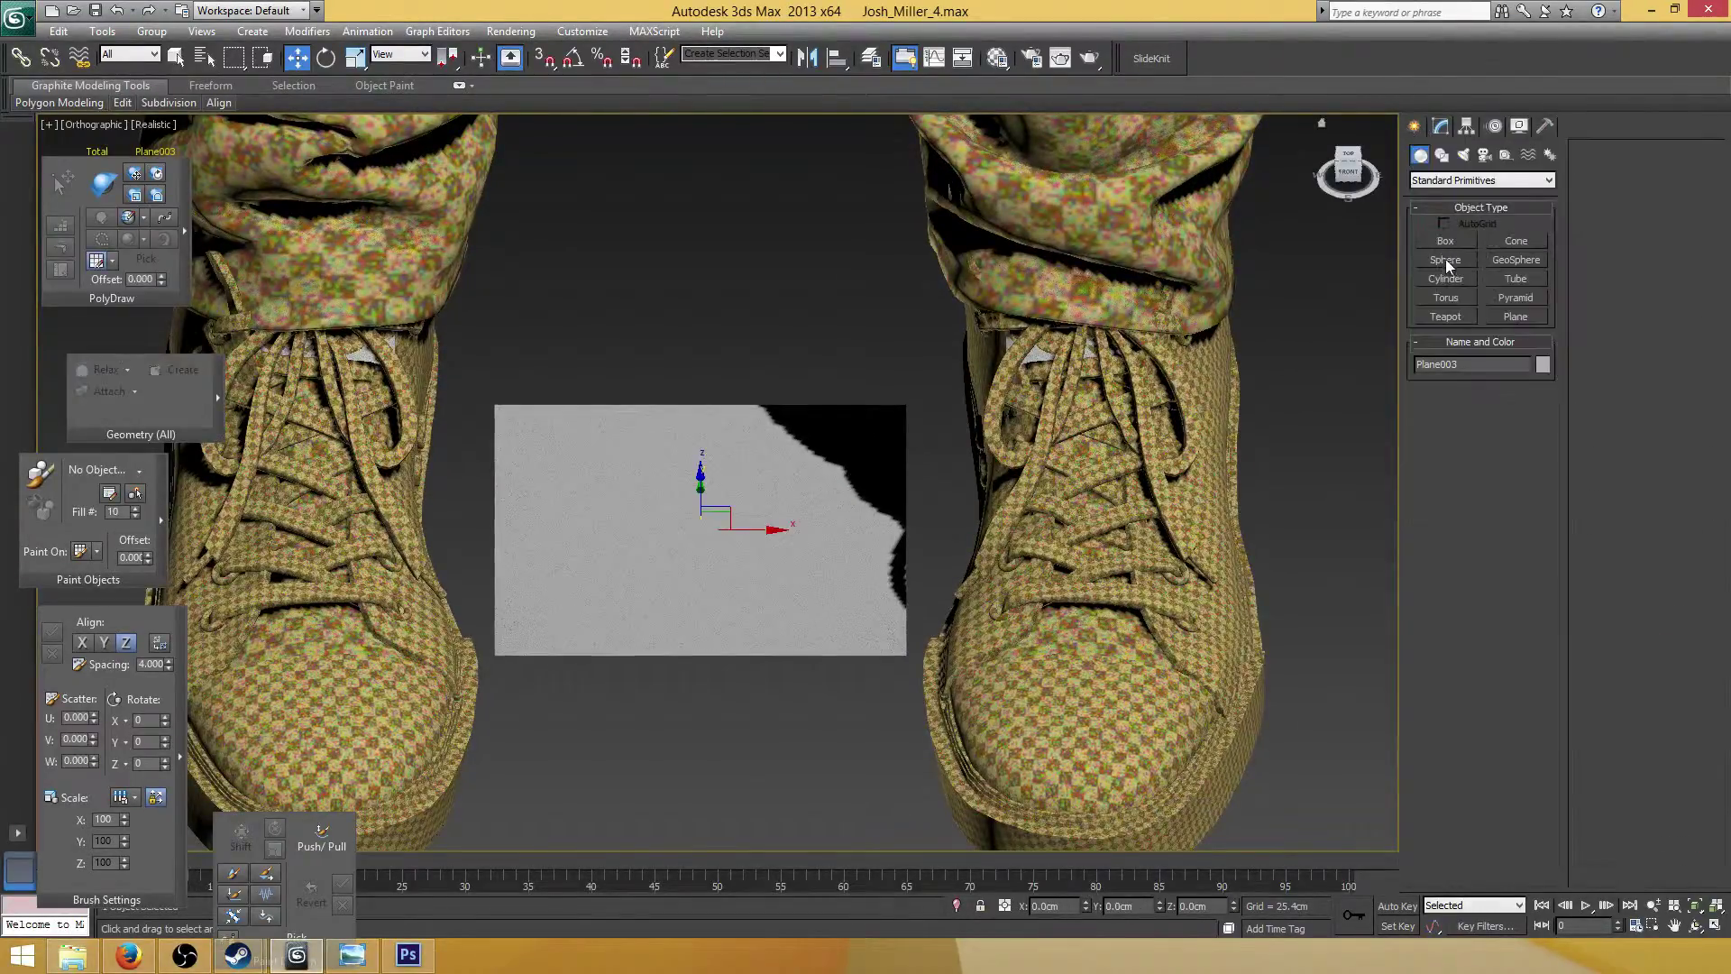
click(1446, 241)
middle_drag(457, 579, 490, 522)
scroll(727, 448, down, 4)
scroll(739, 425, up, 2)
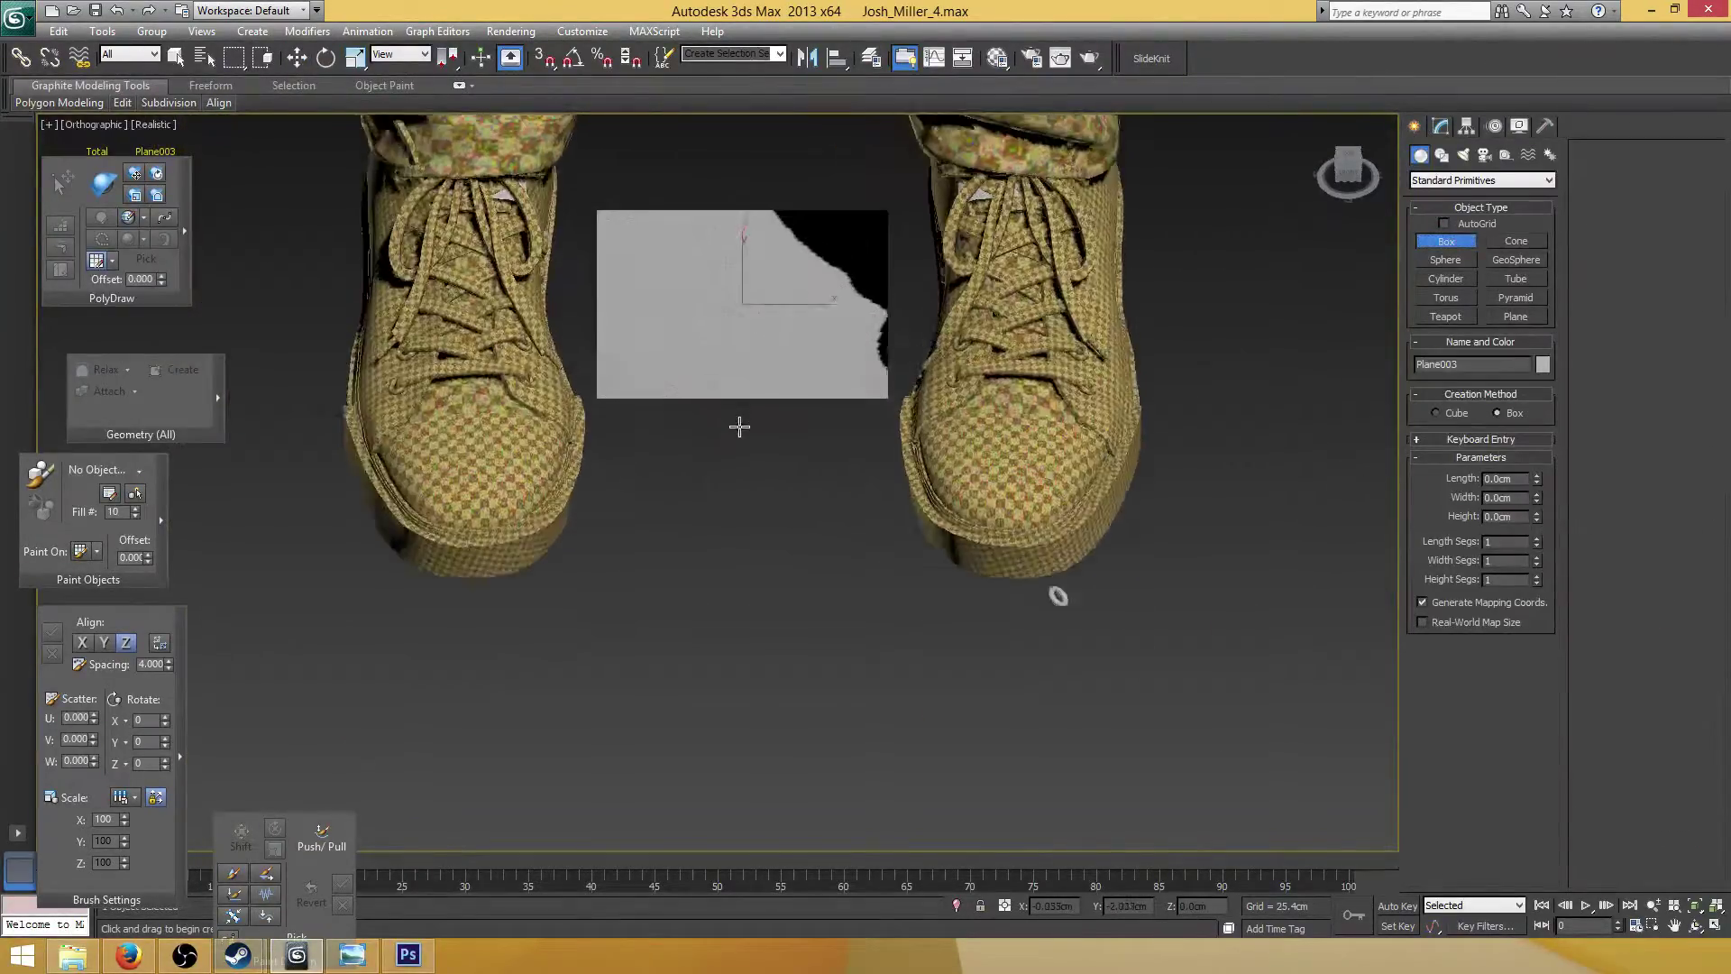
drag(719, 533, 860, 661)
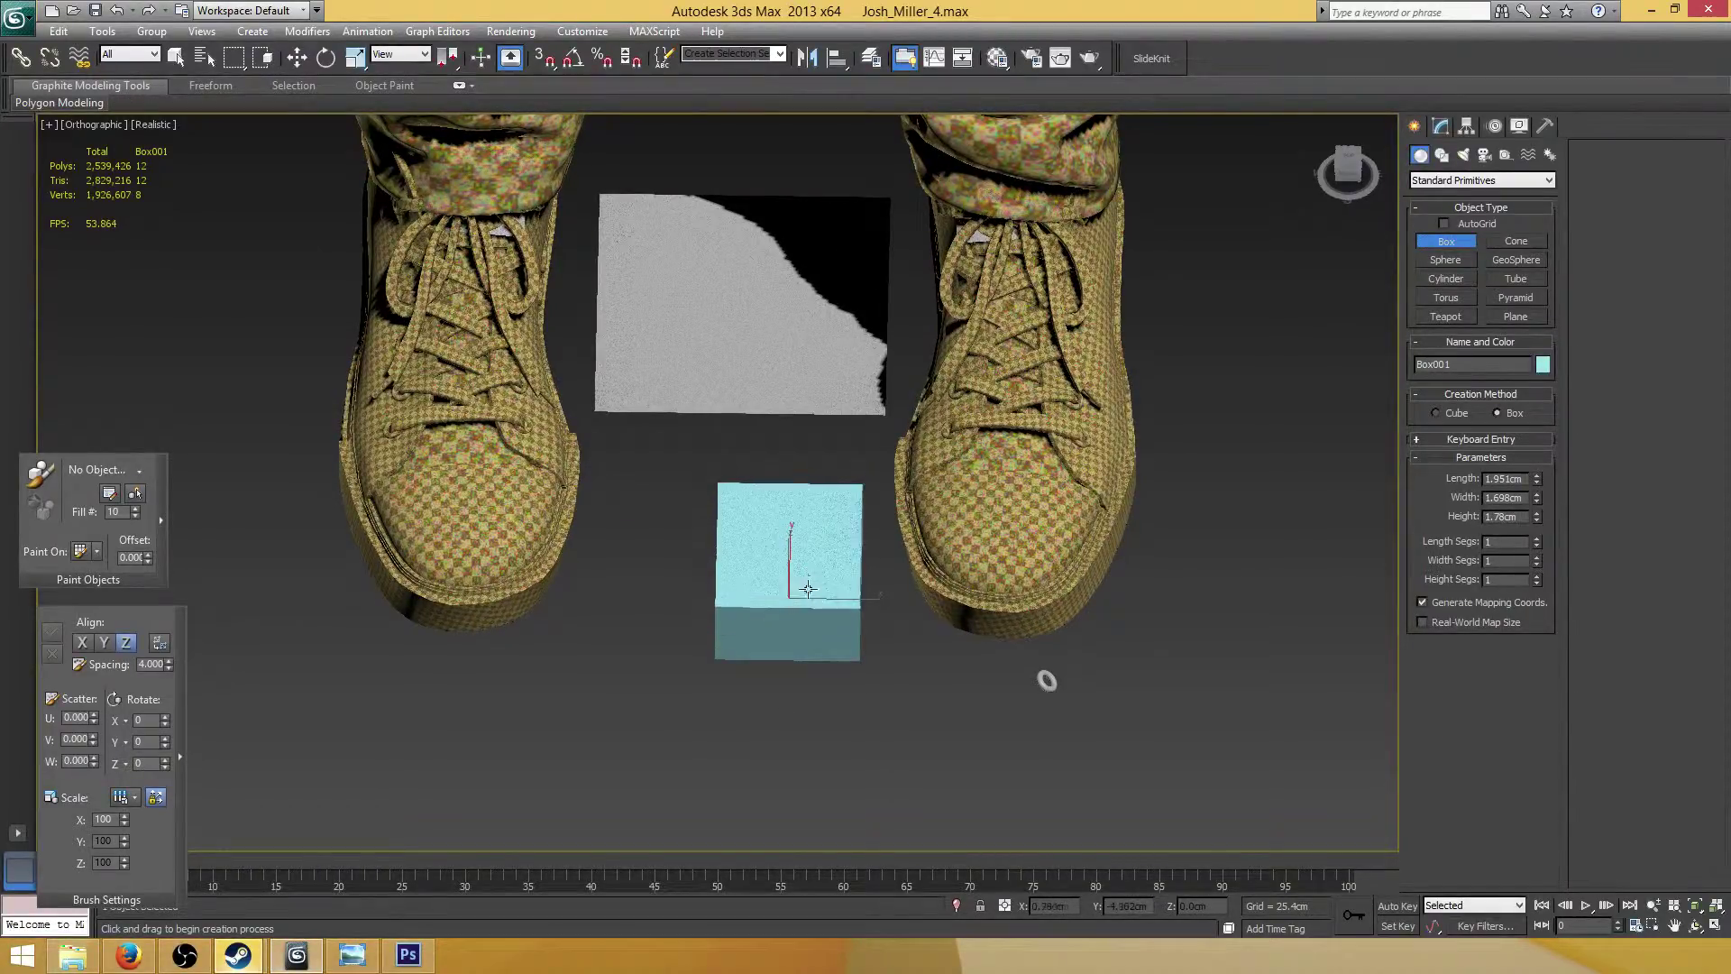
click(299, 60)
middle_drag(905, 691, 873, 542)
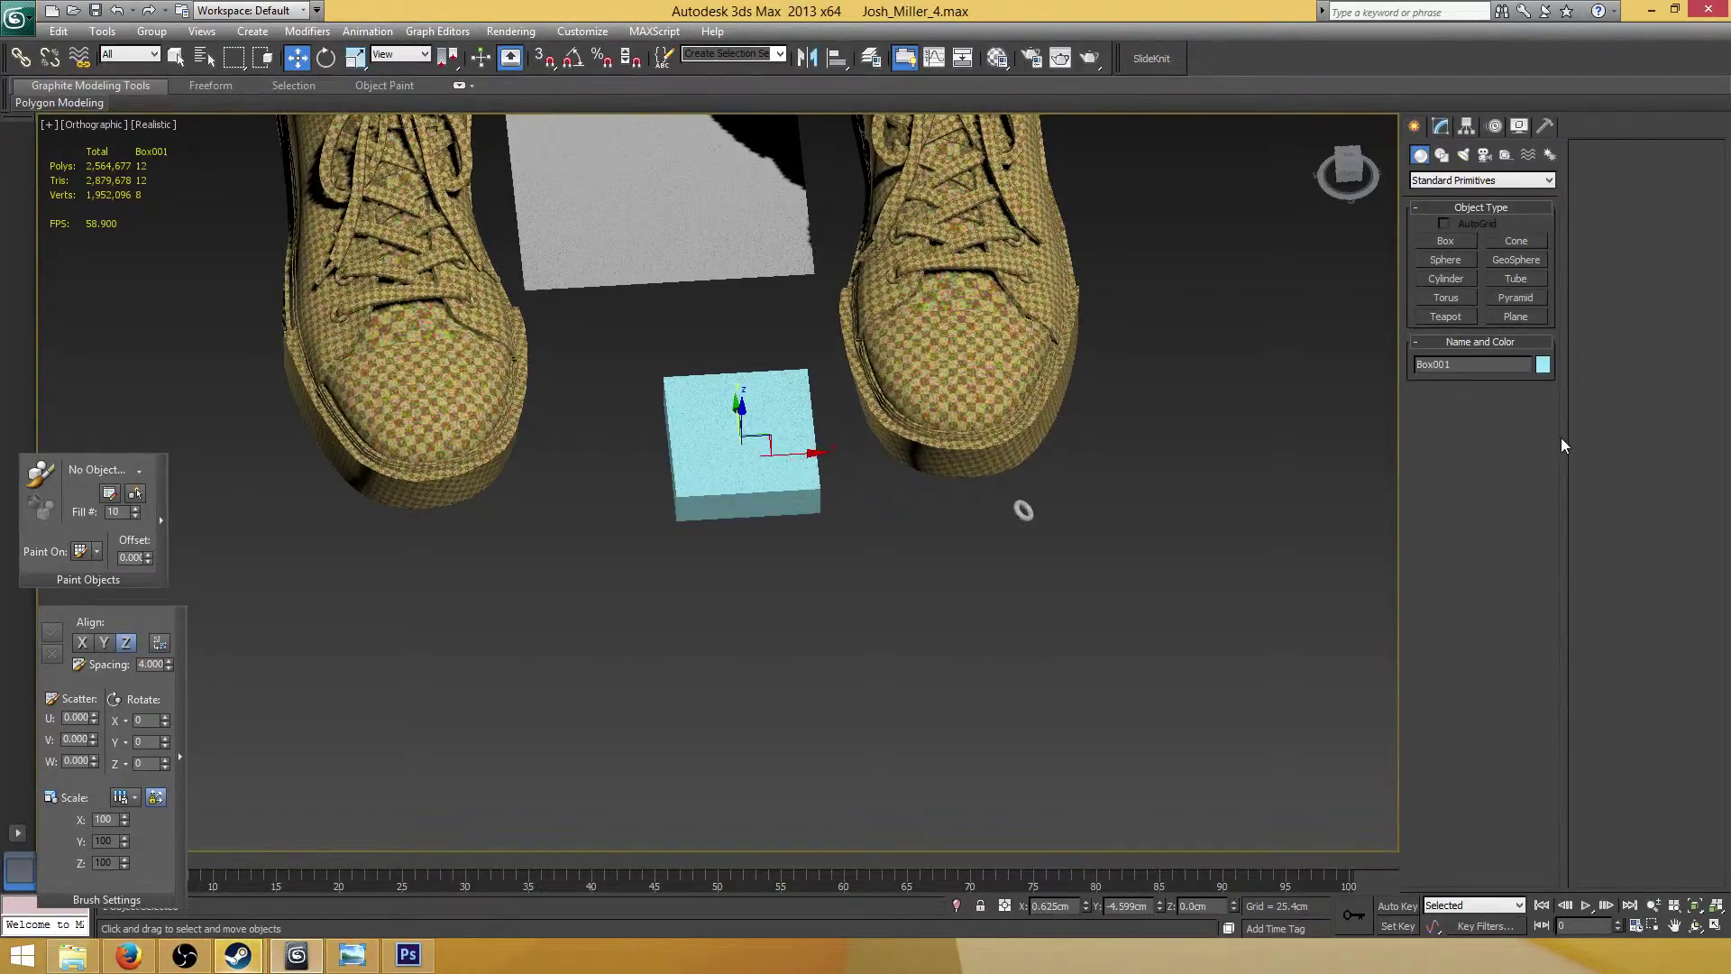
Change the new box's object color to the grey custom color
click(1543, 365)
click(371, 579)
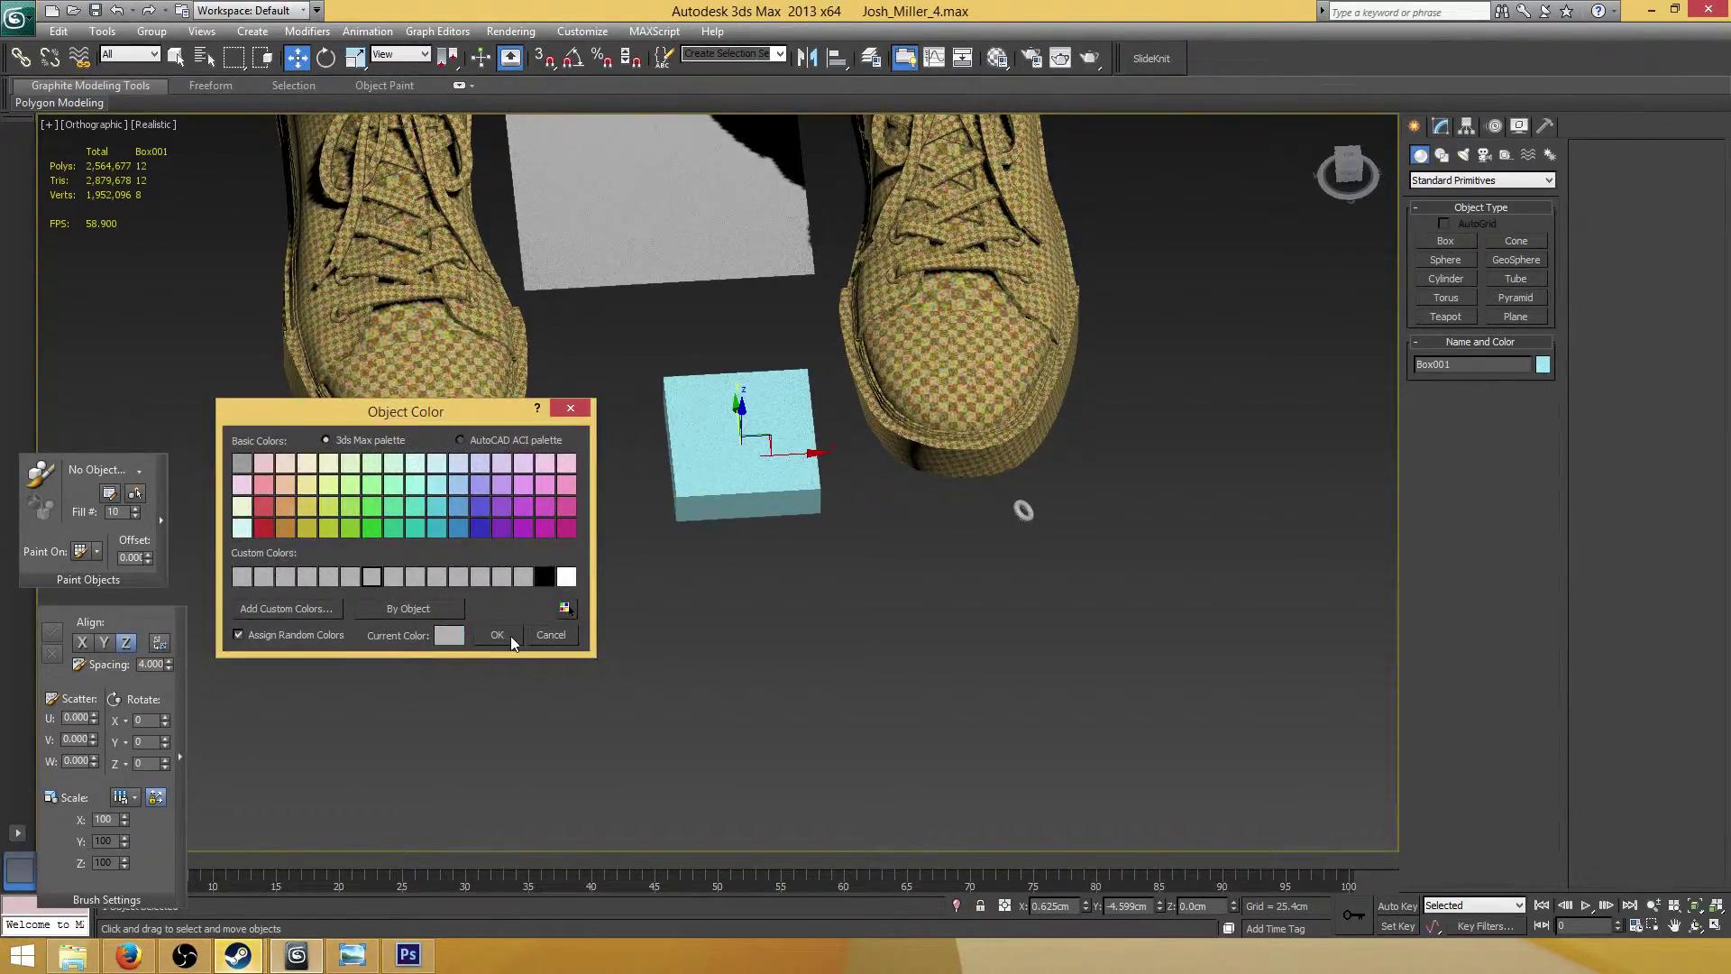
click(505, 635)
alt+middle_drag(757, 563, 841, 533)
Set the box's length, width and height to 5 cm each
click(1440, 125)
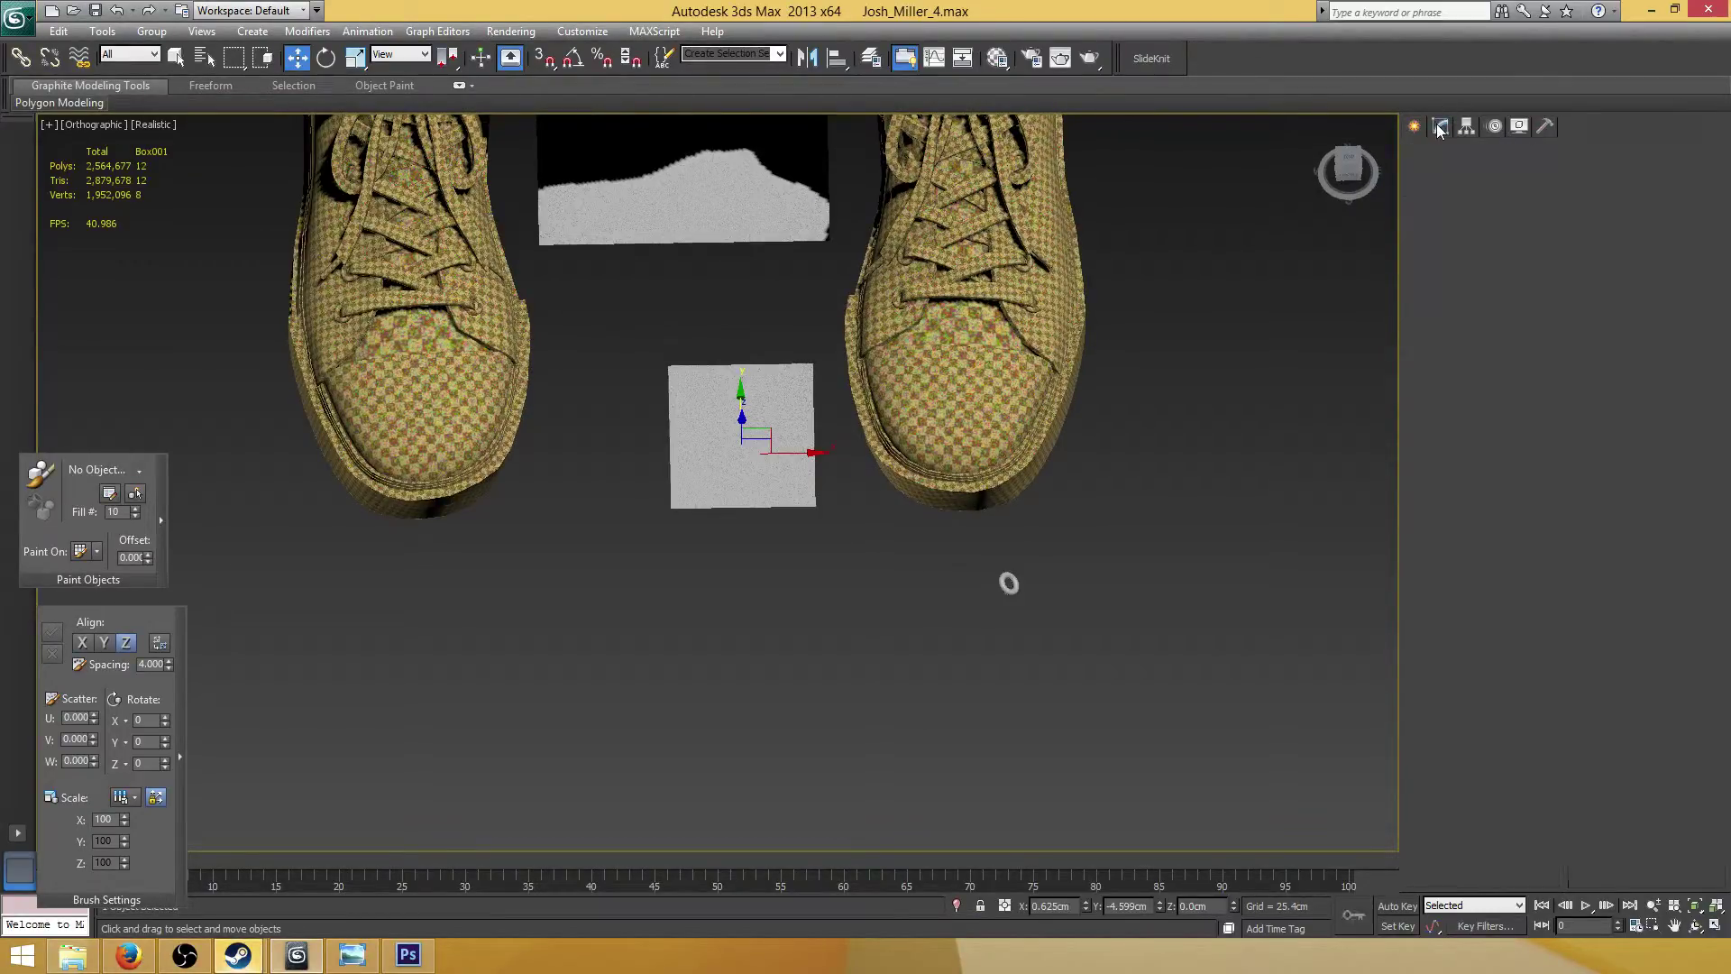
double_click(1505, 381)
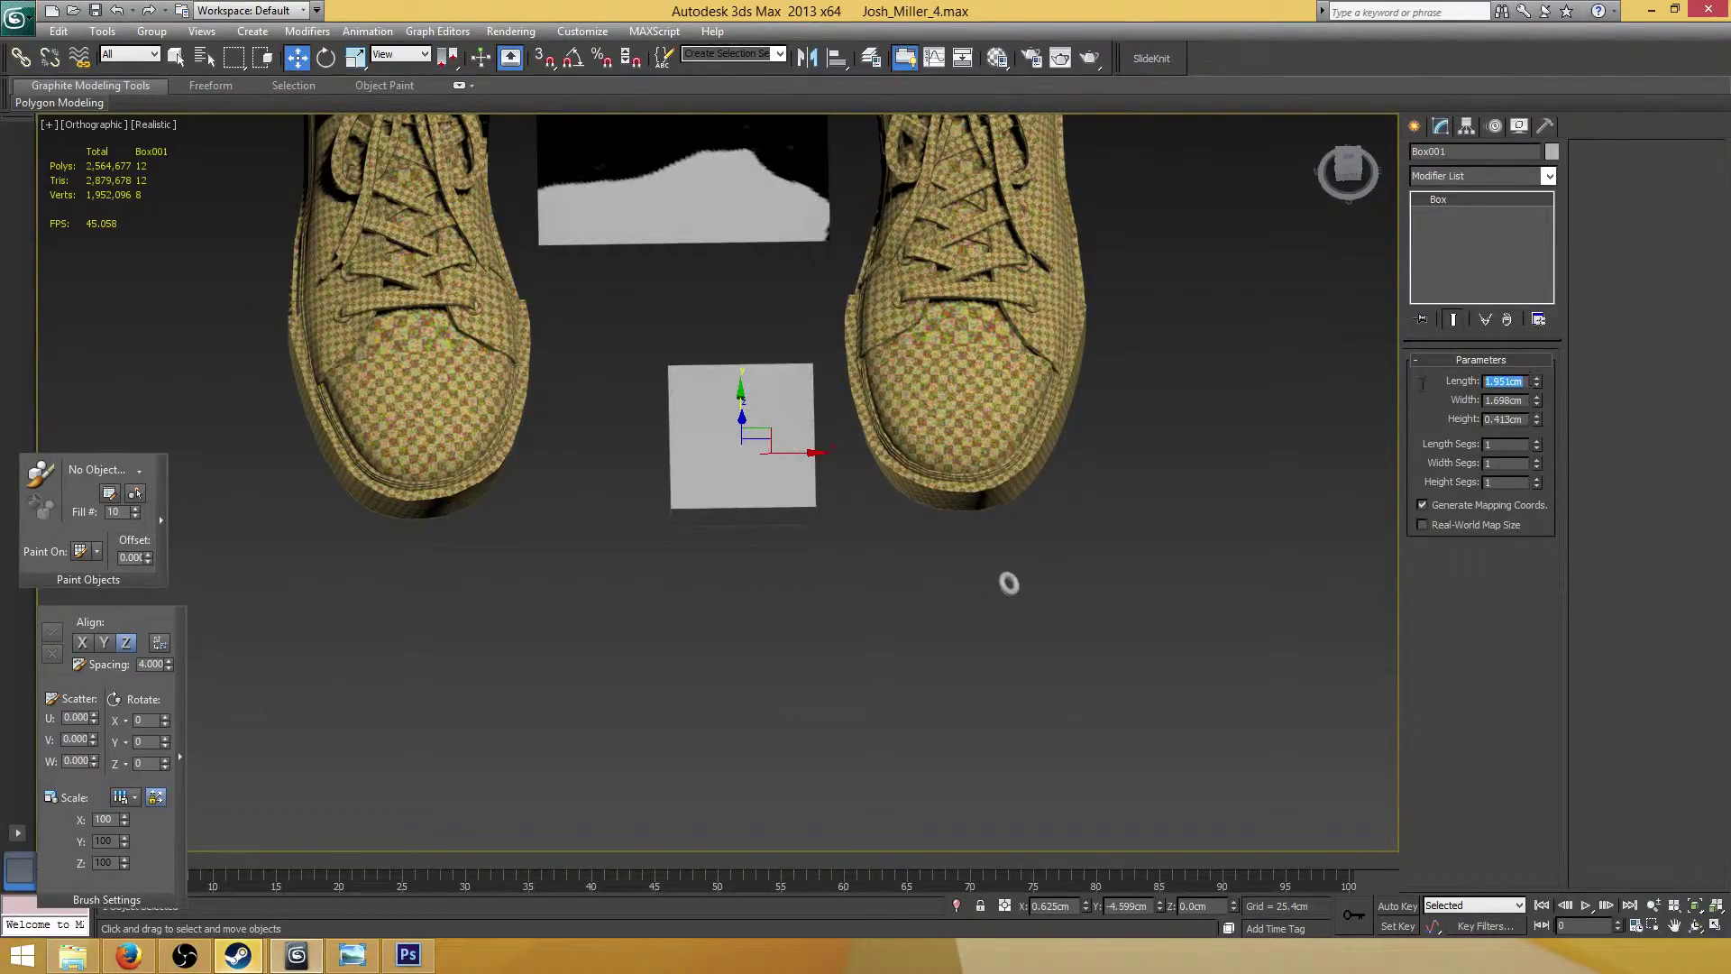
text(5)
key(Tab)
text(5)
key(Return)
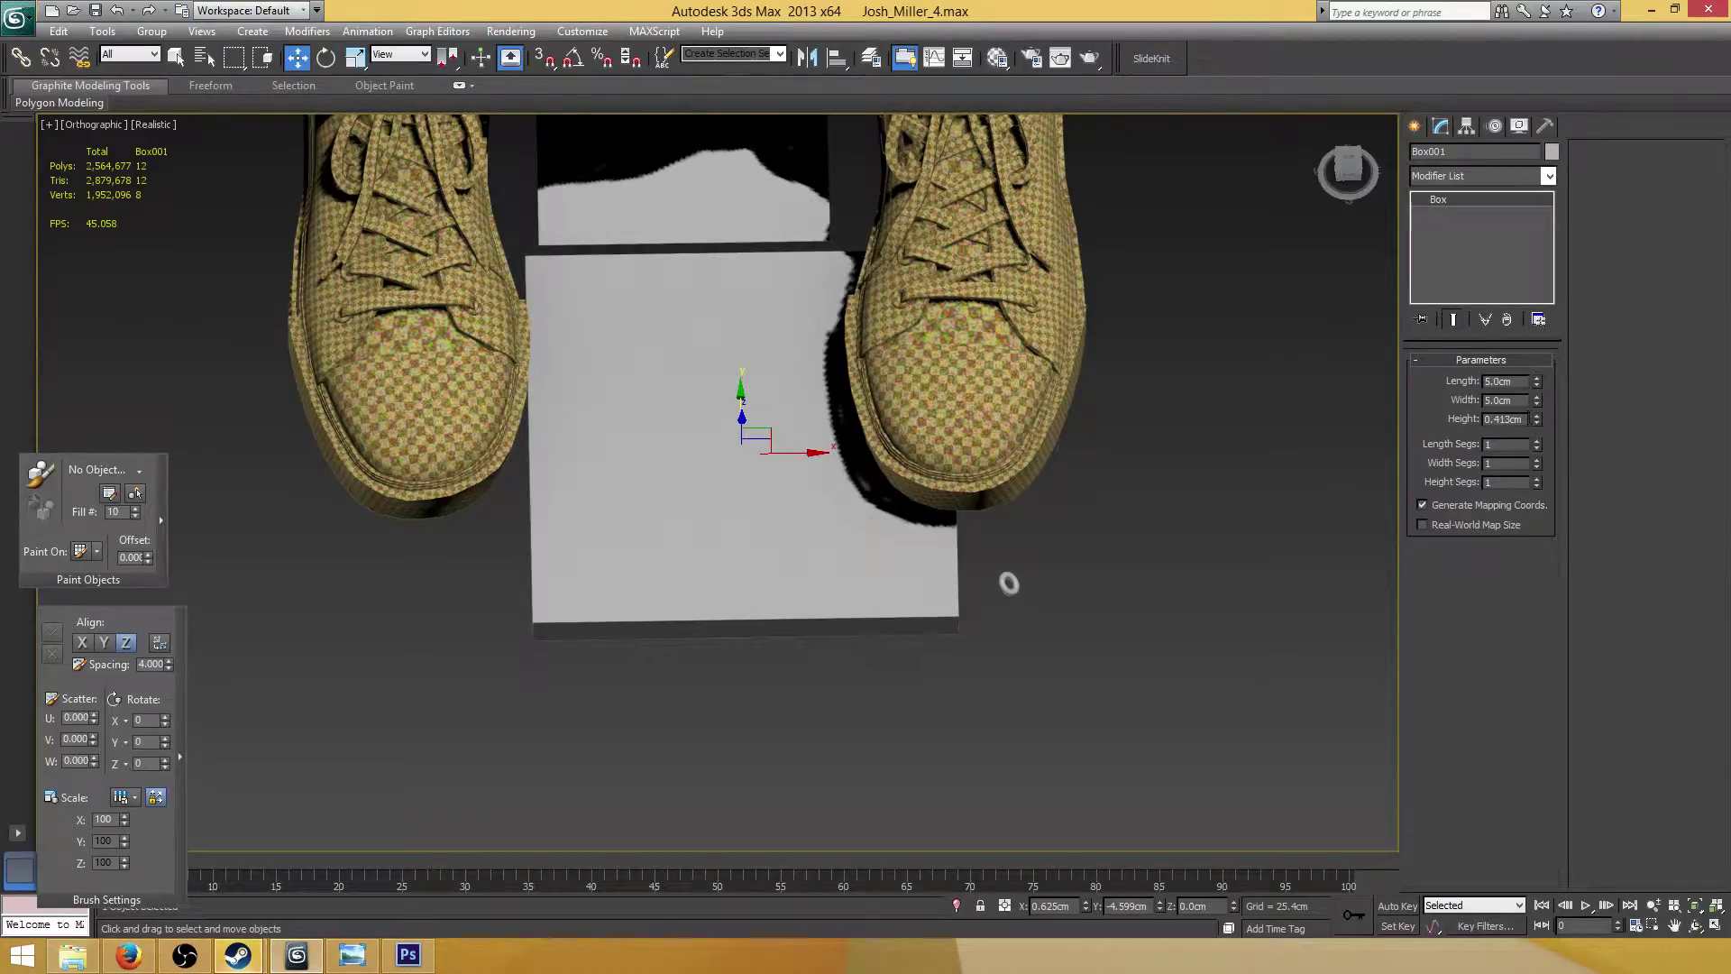
double_click(1504, 420)
text(5)
key(Return)
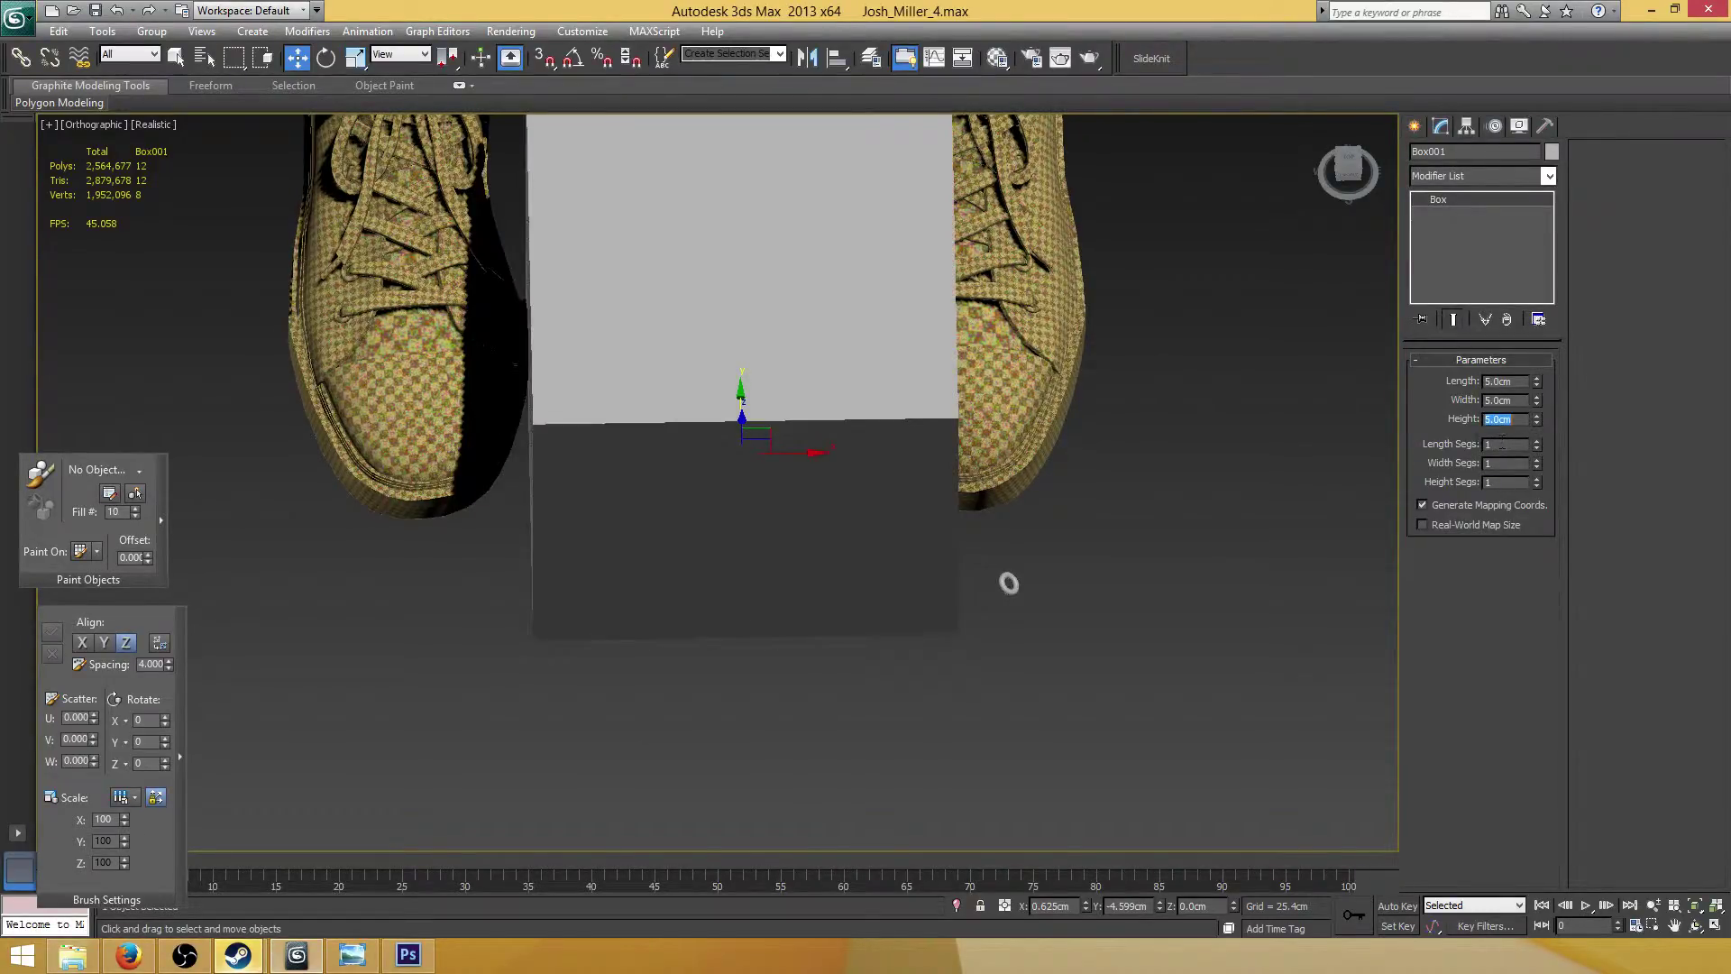
Reset the box's X and Y position to 0 so it sits centered between the feet
middle_drag(1190, 309, 1116, 332)
scroll(886, 375, down, 5)
scroll(886, 375, up, 3)
alt+middle_drag(886, 375, 890, 339)
scroll(854, 334, down, 1)
alt+middle_drag(888, 473, 944, 506)
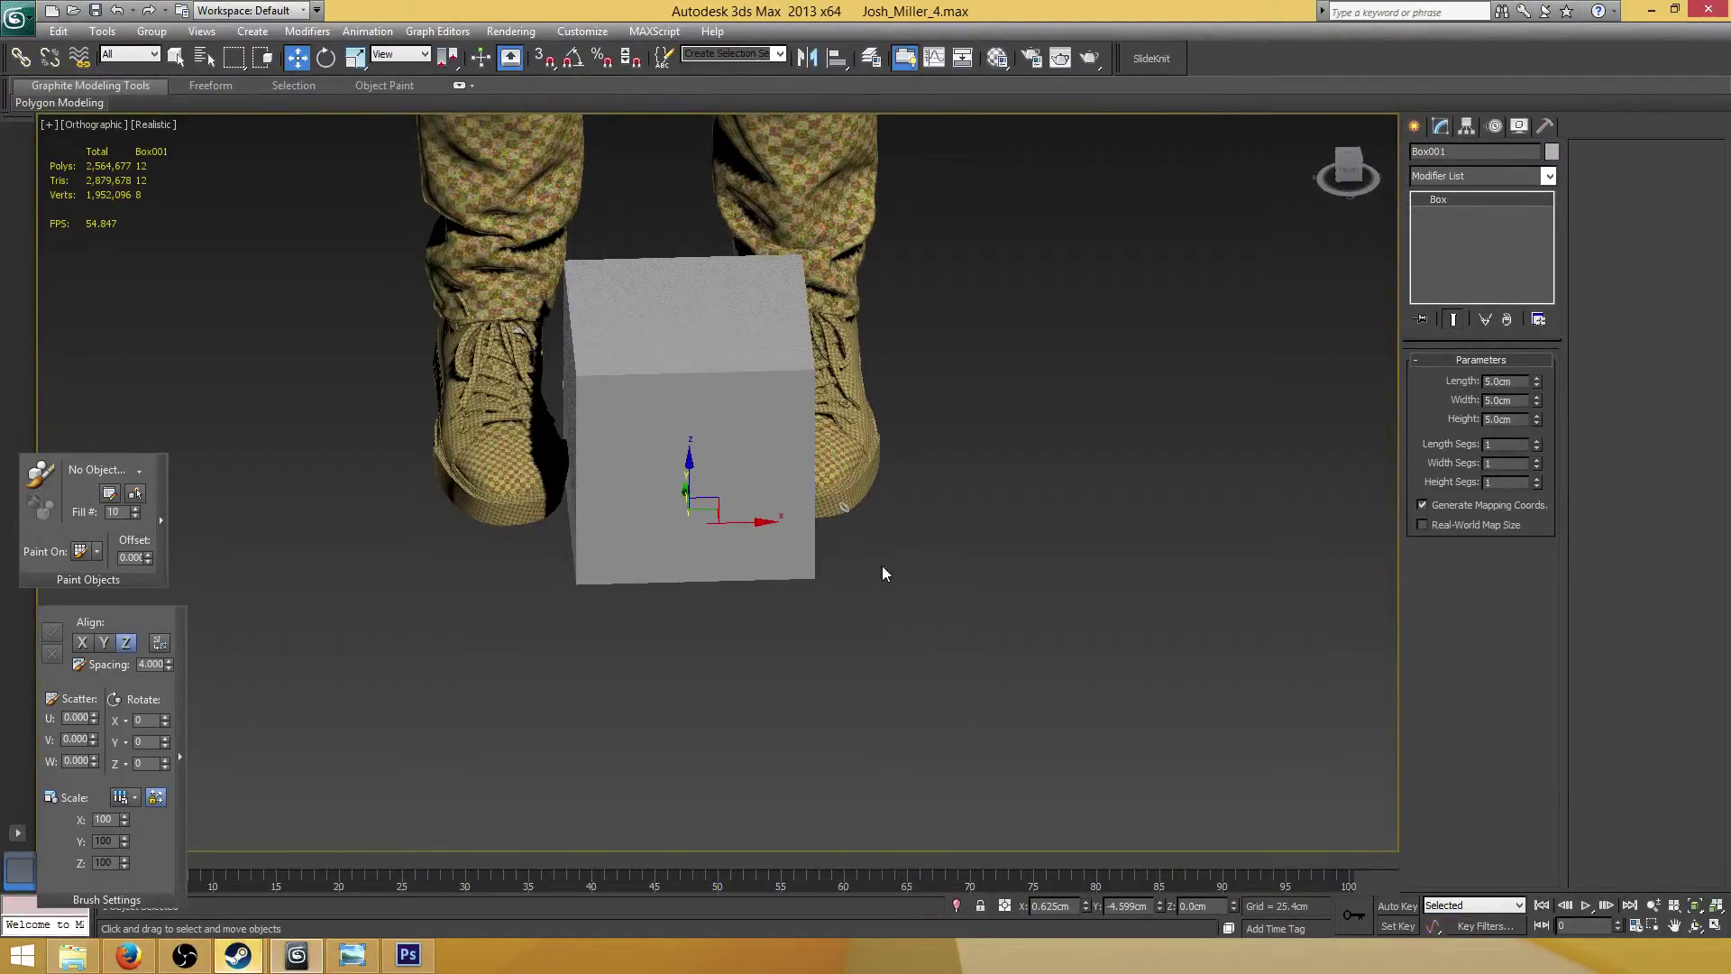
middle_drag(882, 573, 920, 545)
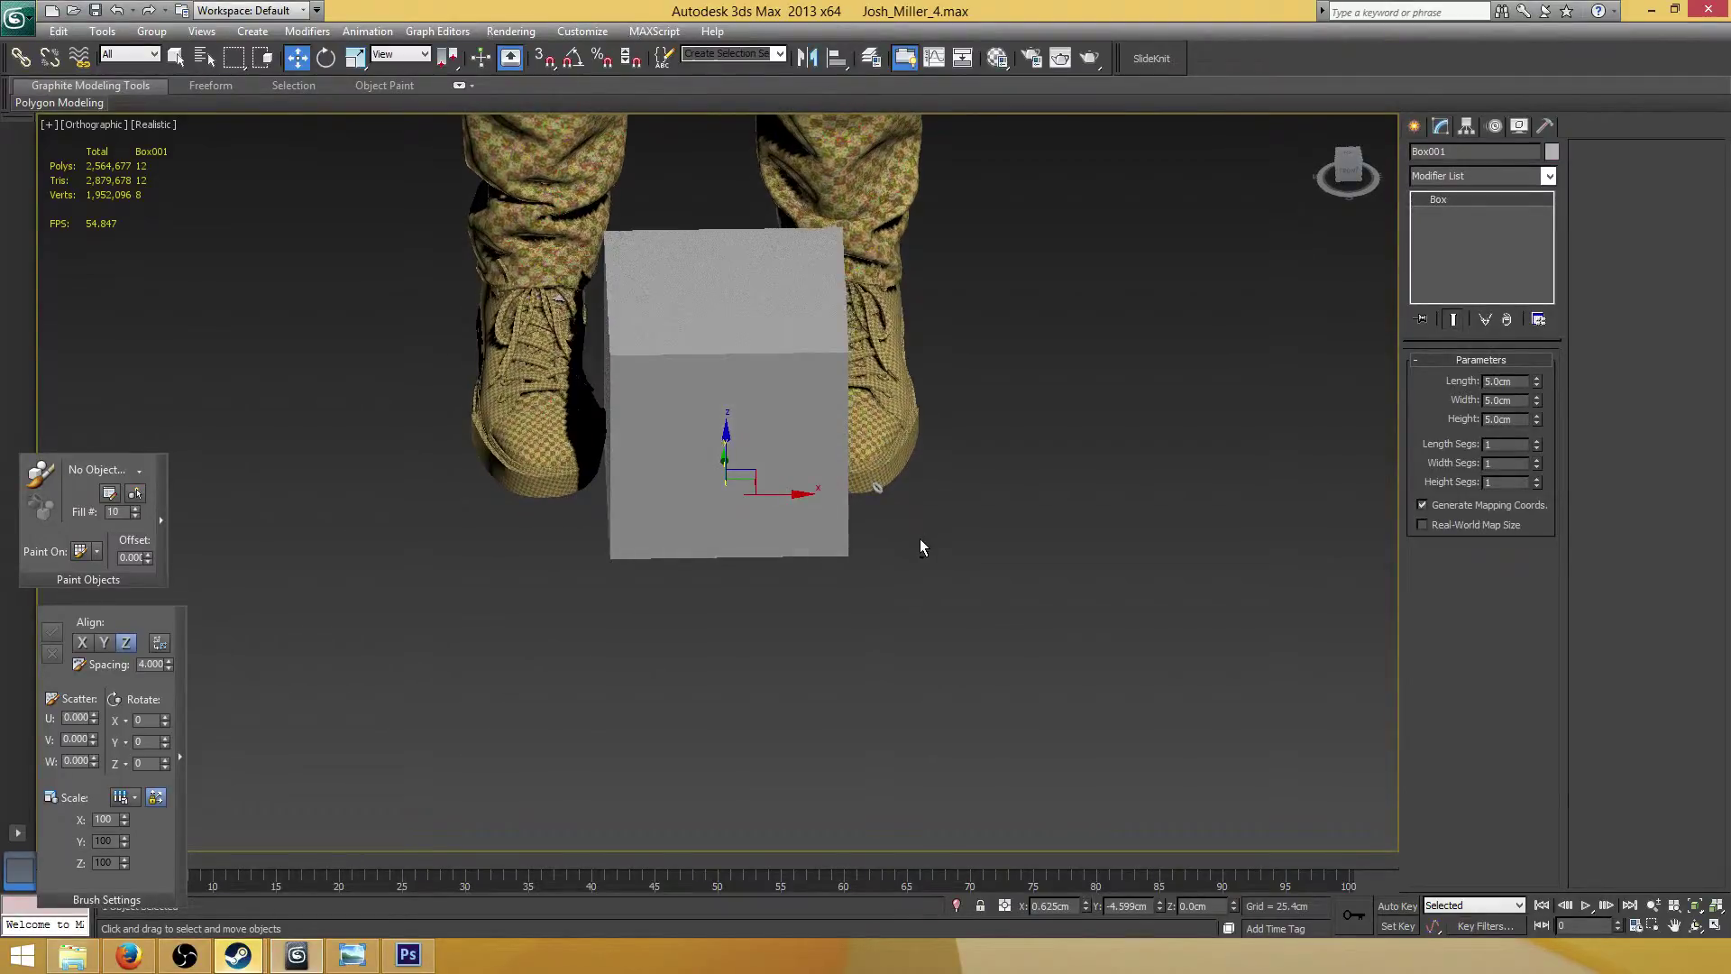
right_click(1086, 902)
right_click(1160, 908)
middle_drag(765, 431, 772, 591)
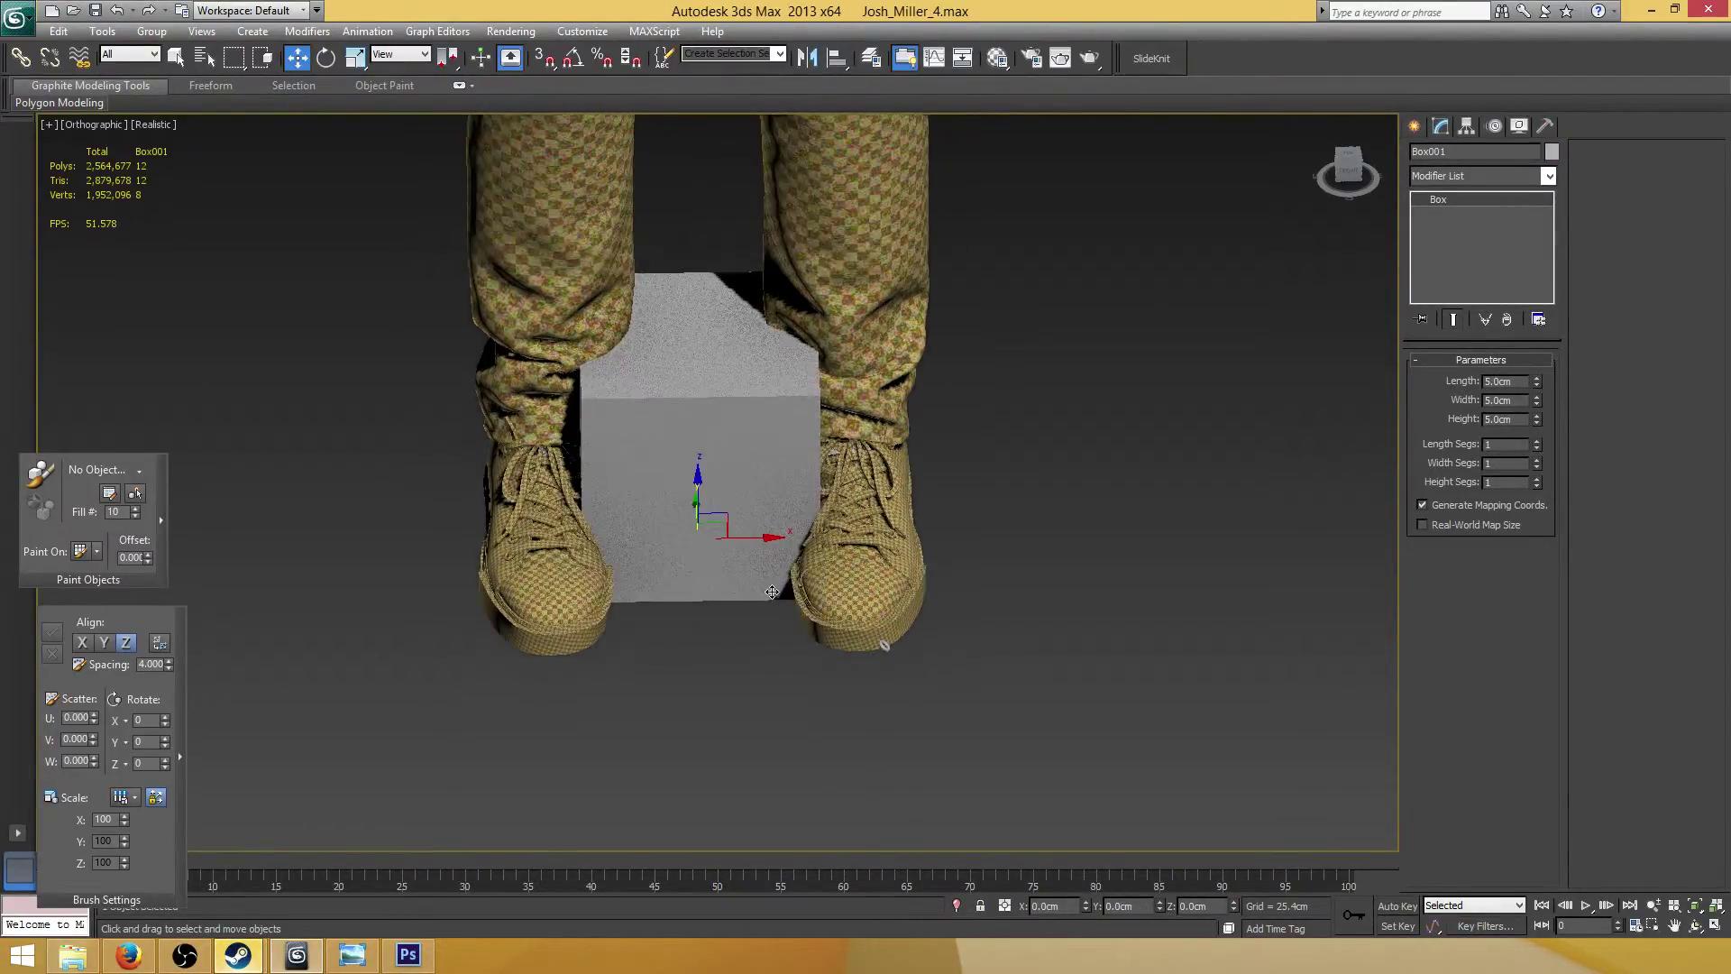
Move the box forward along Y to about -4.14 cm, in front of the shoes, and save the scene
scroll(772, 592, down, 4)
alt+middle_drag(811, 515, 731, 511)
scroll(731, 510, up, 5)
drag(734, 543, 537, 586)
scroll(536, 586, down, 4)
alt+middle_drag(739, 595, 793, 599)
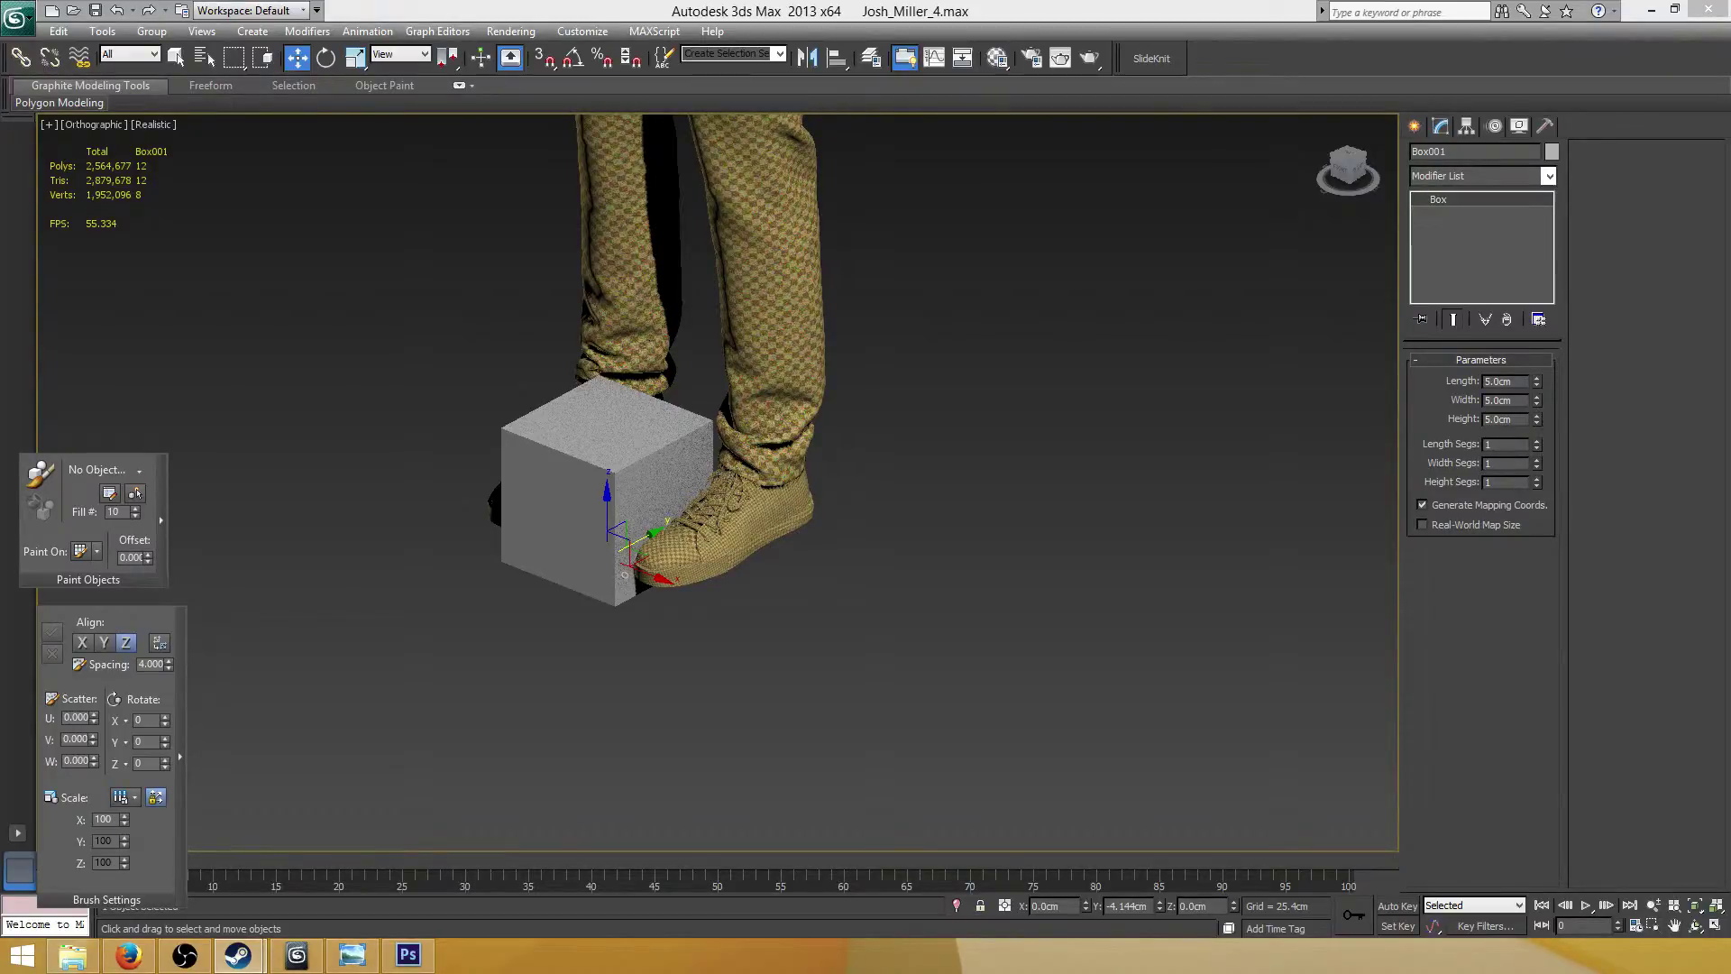
key(ctrl+s)
Scale the box down uniformly to about 19.3% on all axes
click(639, 448)
scroll(639, 448, up, 4)
alt+middle_drag(639, 448, 704, 466)
click(355, 58)
middle_drag(710, 561, 700, 538)
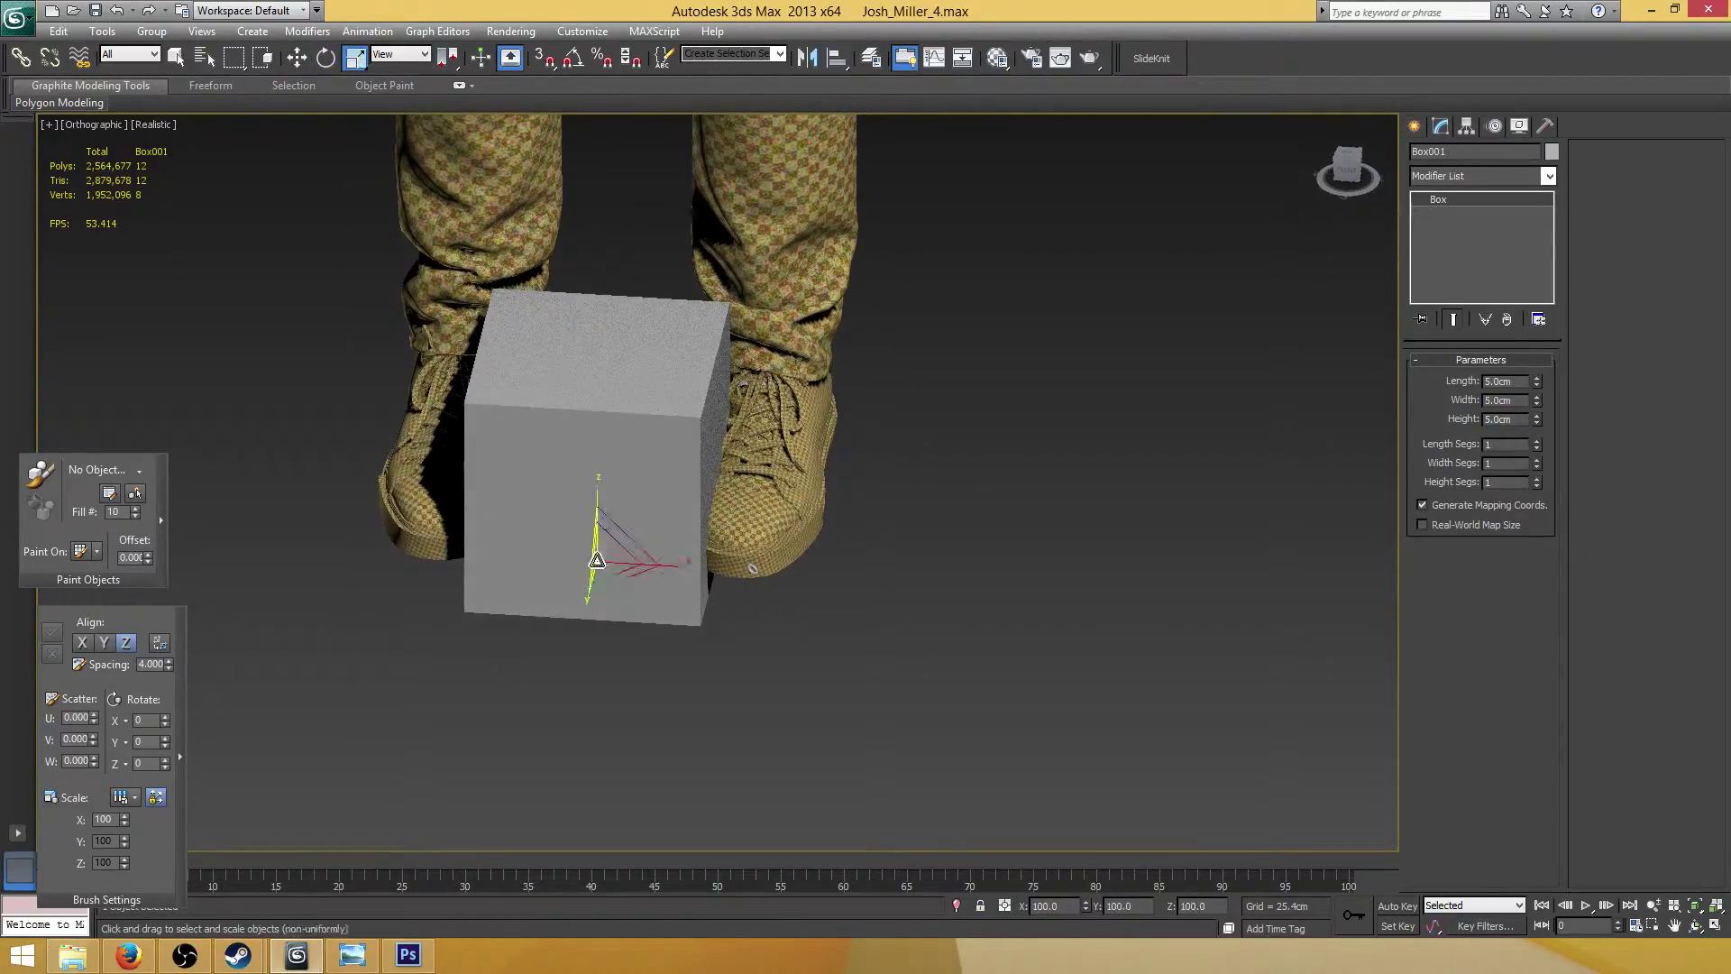
drag(609, 557, 467, 731)
scroll(622, 533, up, 8)
scroll(611, 568, down, 3)
alt+middle_drag(622, 532, 586, 577)
drag(585, 576, 547, 661)
scroll(593, 604, down, 3)
scroll(594, 604, up, 2)
mouse_move(613, 542)
alt+middle_down()
mouse_move(630, 568)
mouse_move(604, 523)
alt+middle_up()
drag(587, 578, 600, 550)
alt+middle_drag(601, 546, 603, 516)
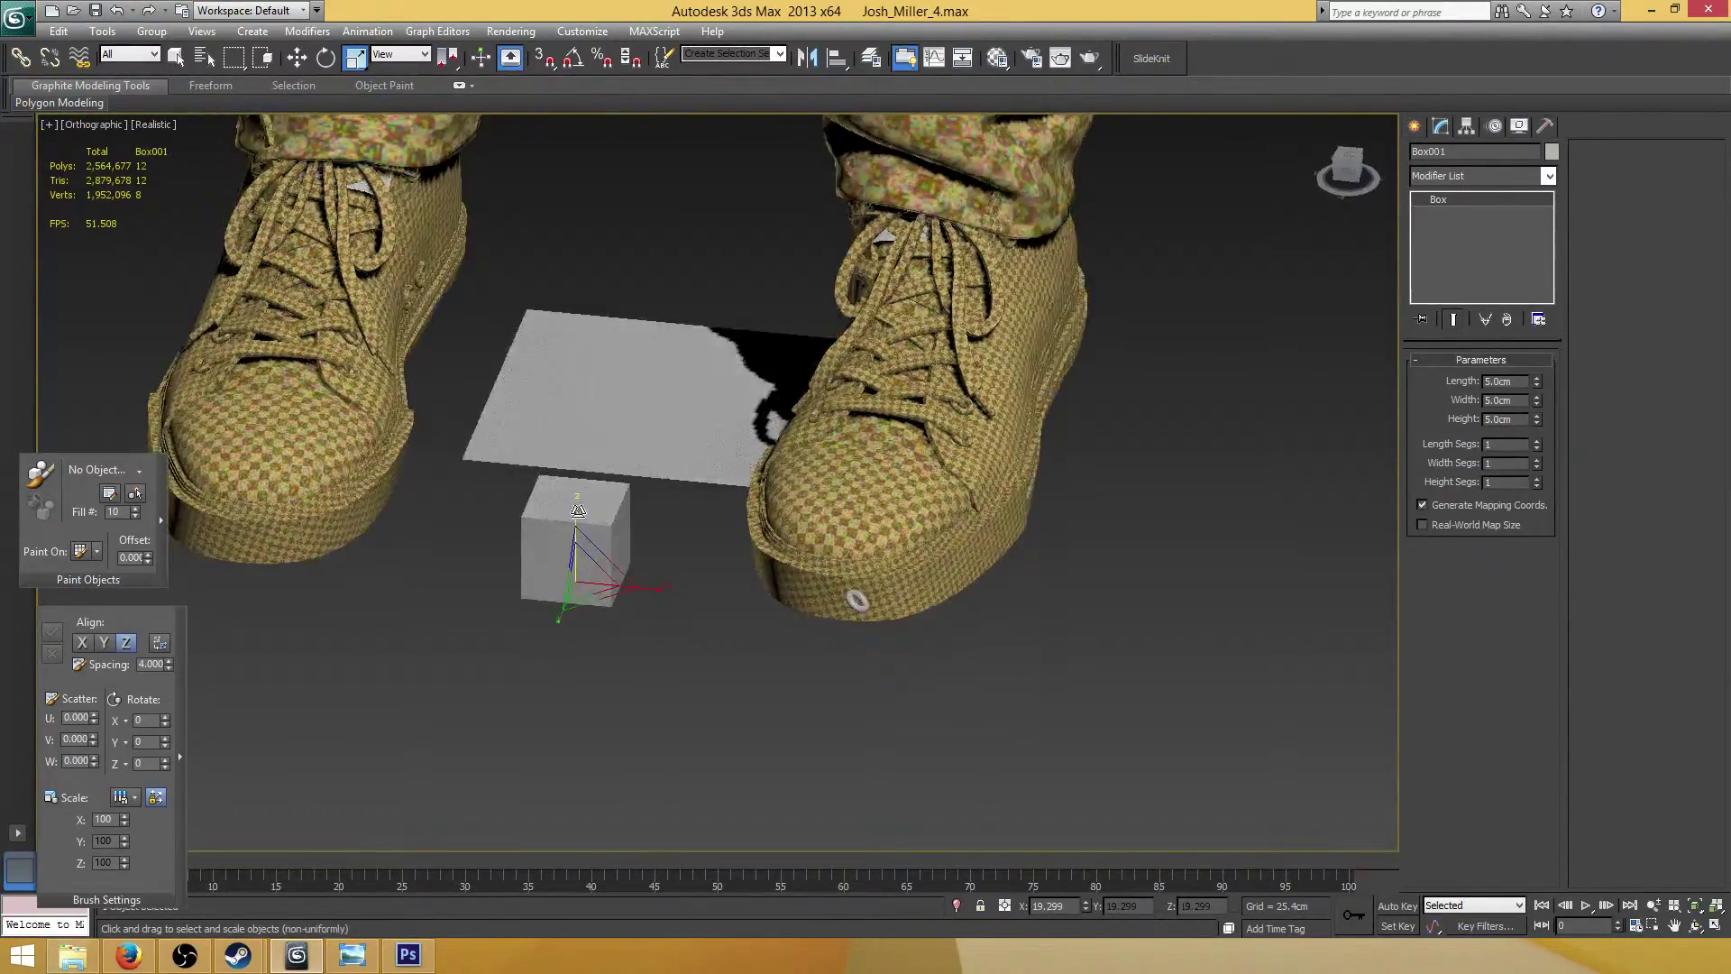
Flatten the box by scaling it along Z only to about 5.8%
drag(574, 517, 560, 648)
scroll(560, 648, up, 2)
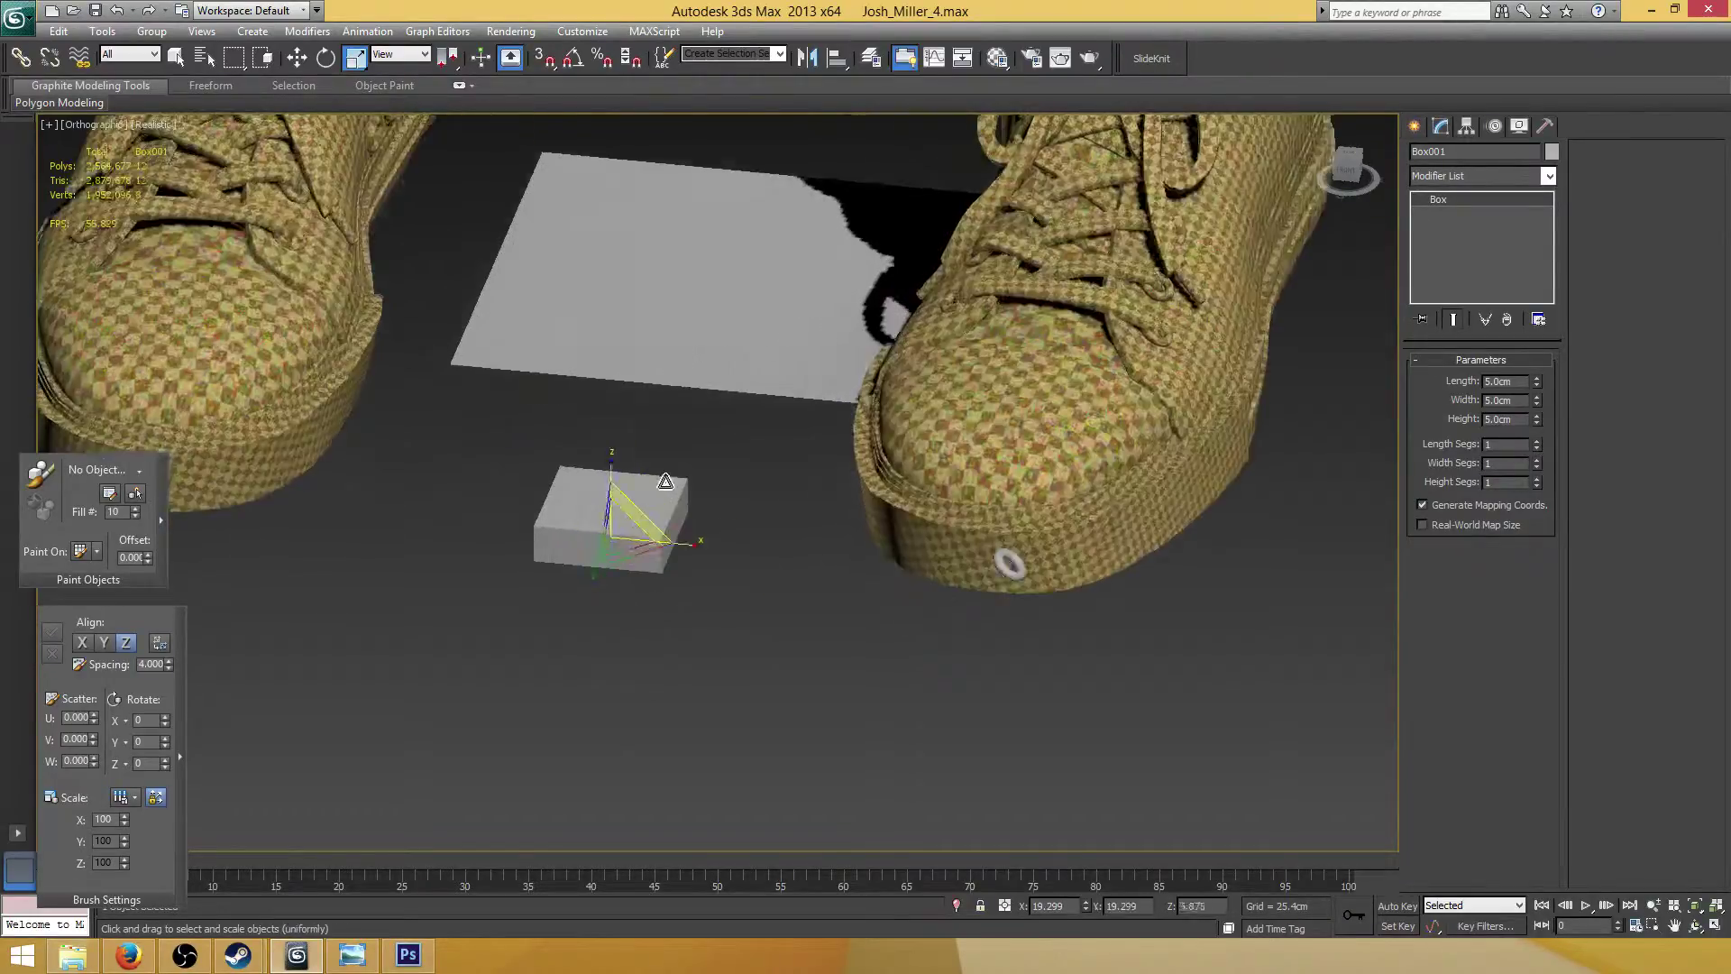
alt+middle_drag(994, 612, 894, 585)
alt+middle_drag(662, 543, 629, 526)
scroll(629, 525, up, 3)
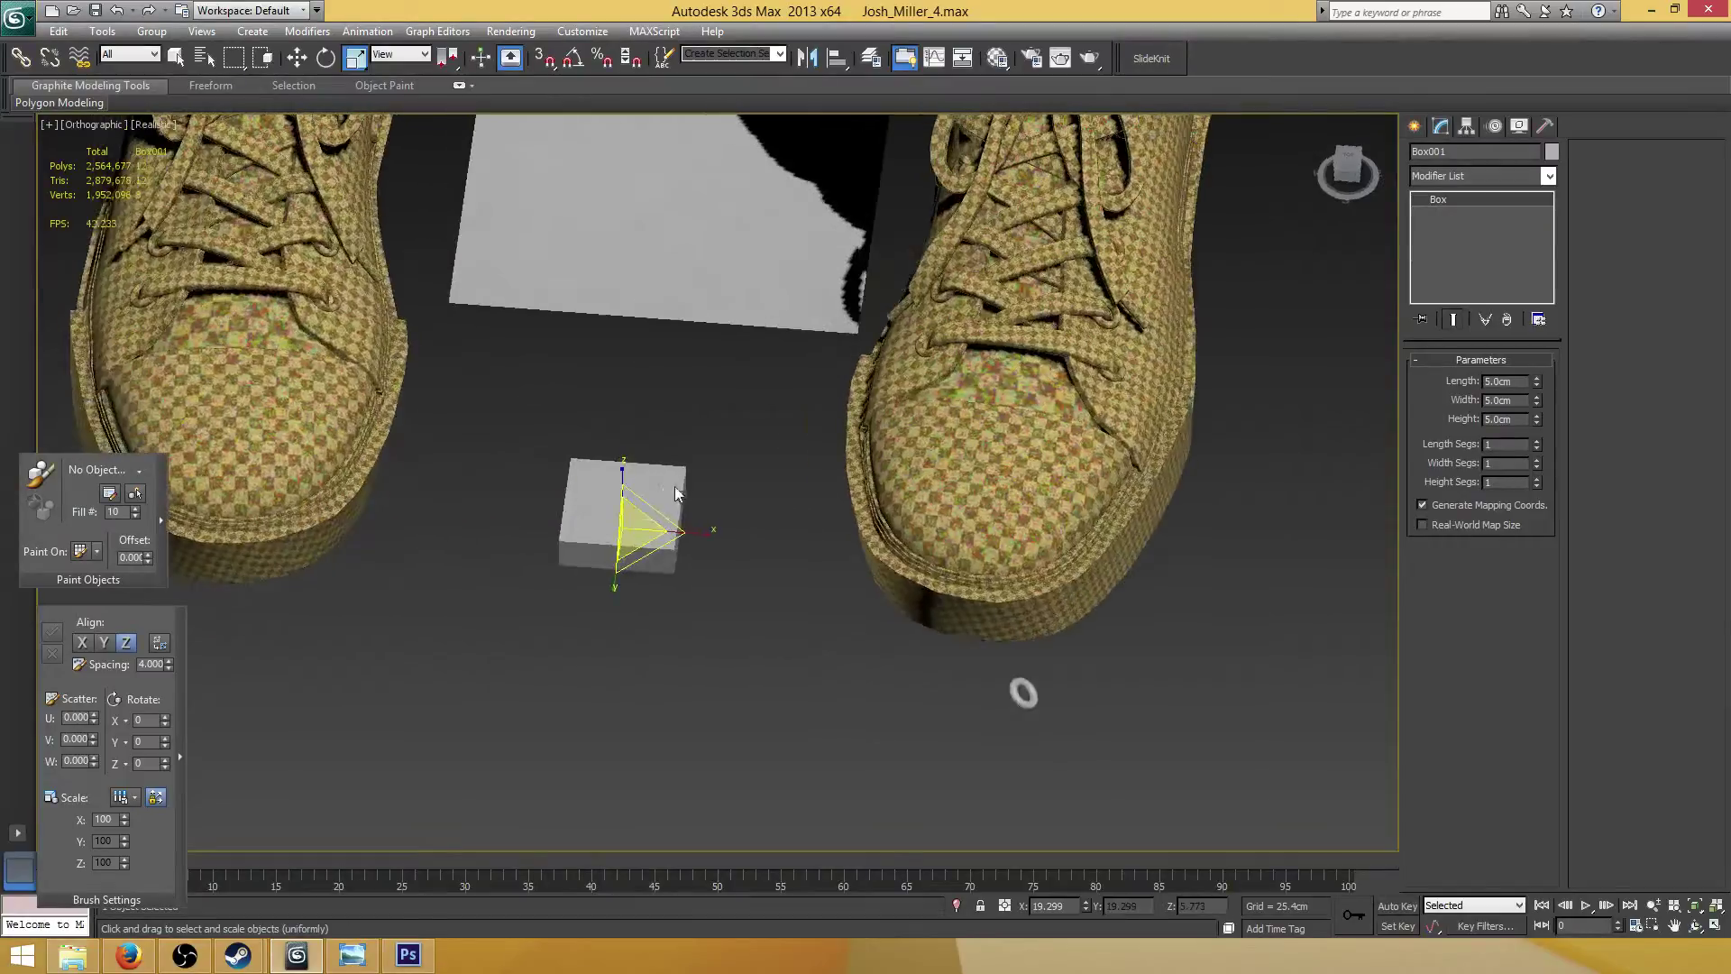
Enlarge the flattened box uniformly to about 33% in X and Y
drag(628, 526, 681, 480)
scroll(681, 480, down, 3)
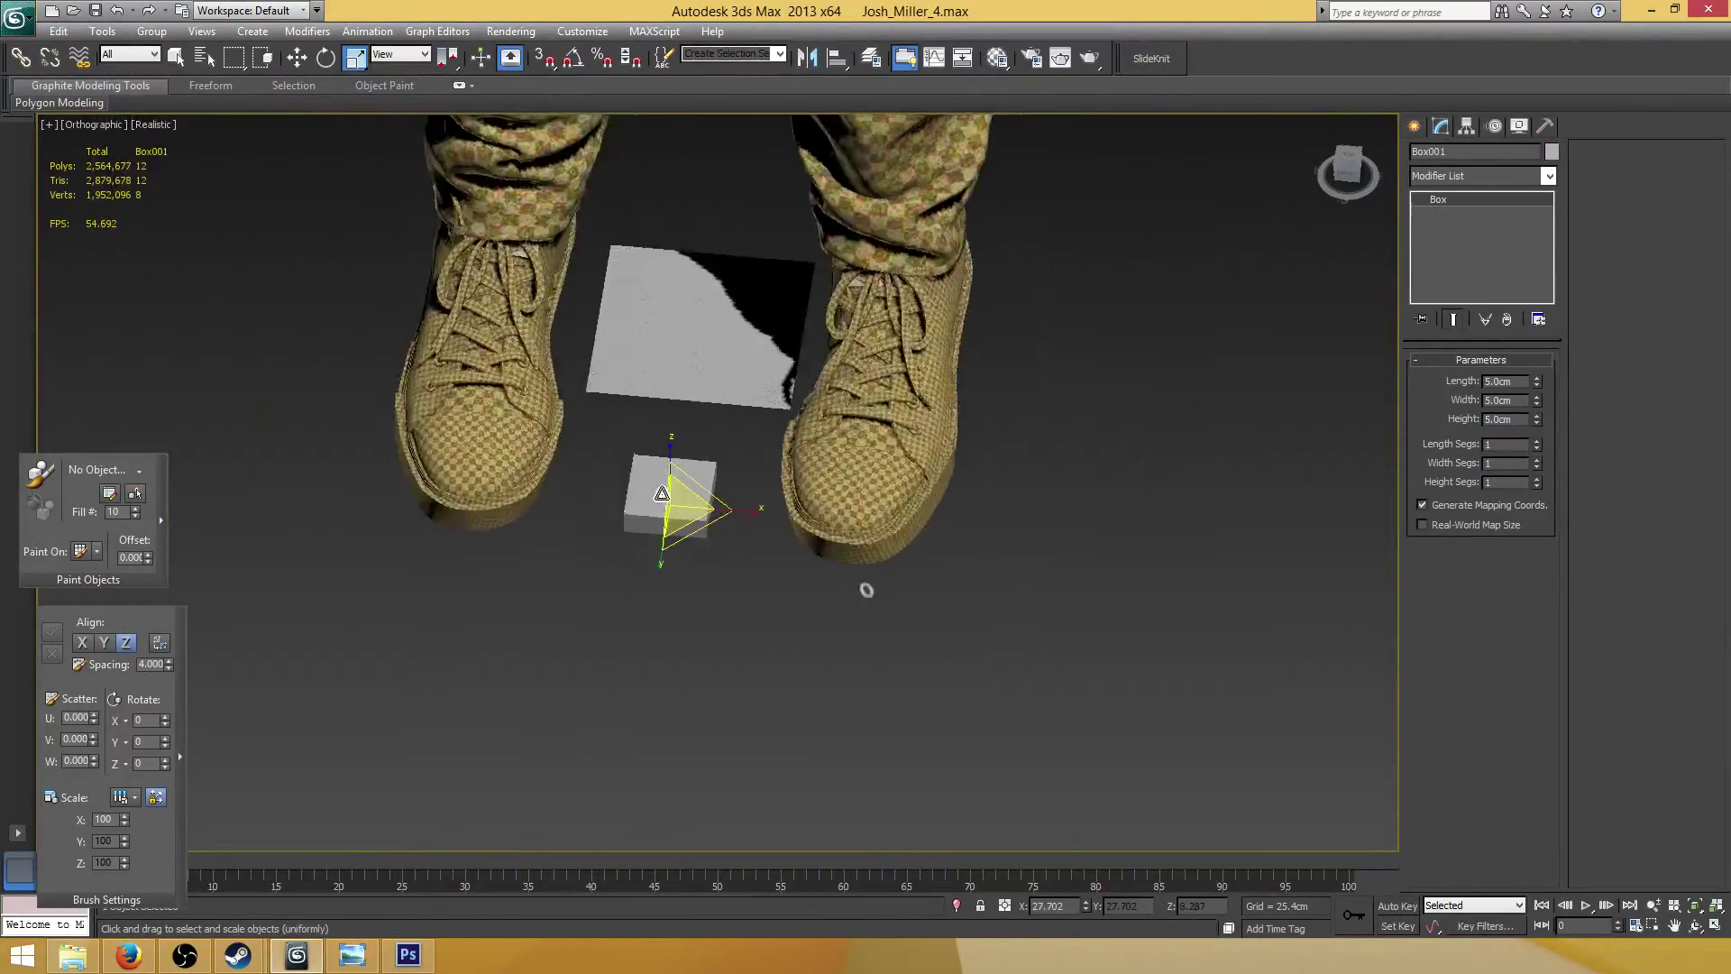
alt+middle_drag(686, 479, 672, 501)
scroll(672, 501, up, 3)
drag(629, 537, 624, 543)
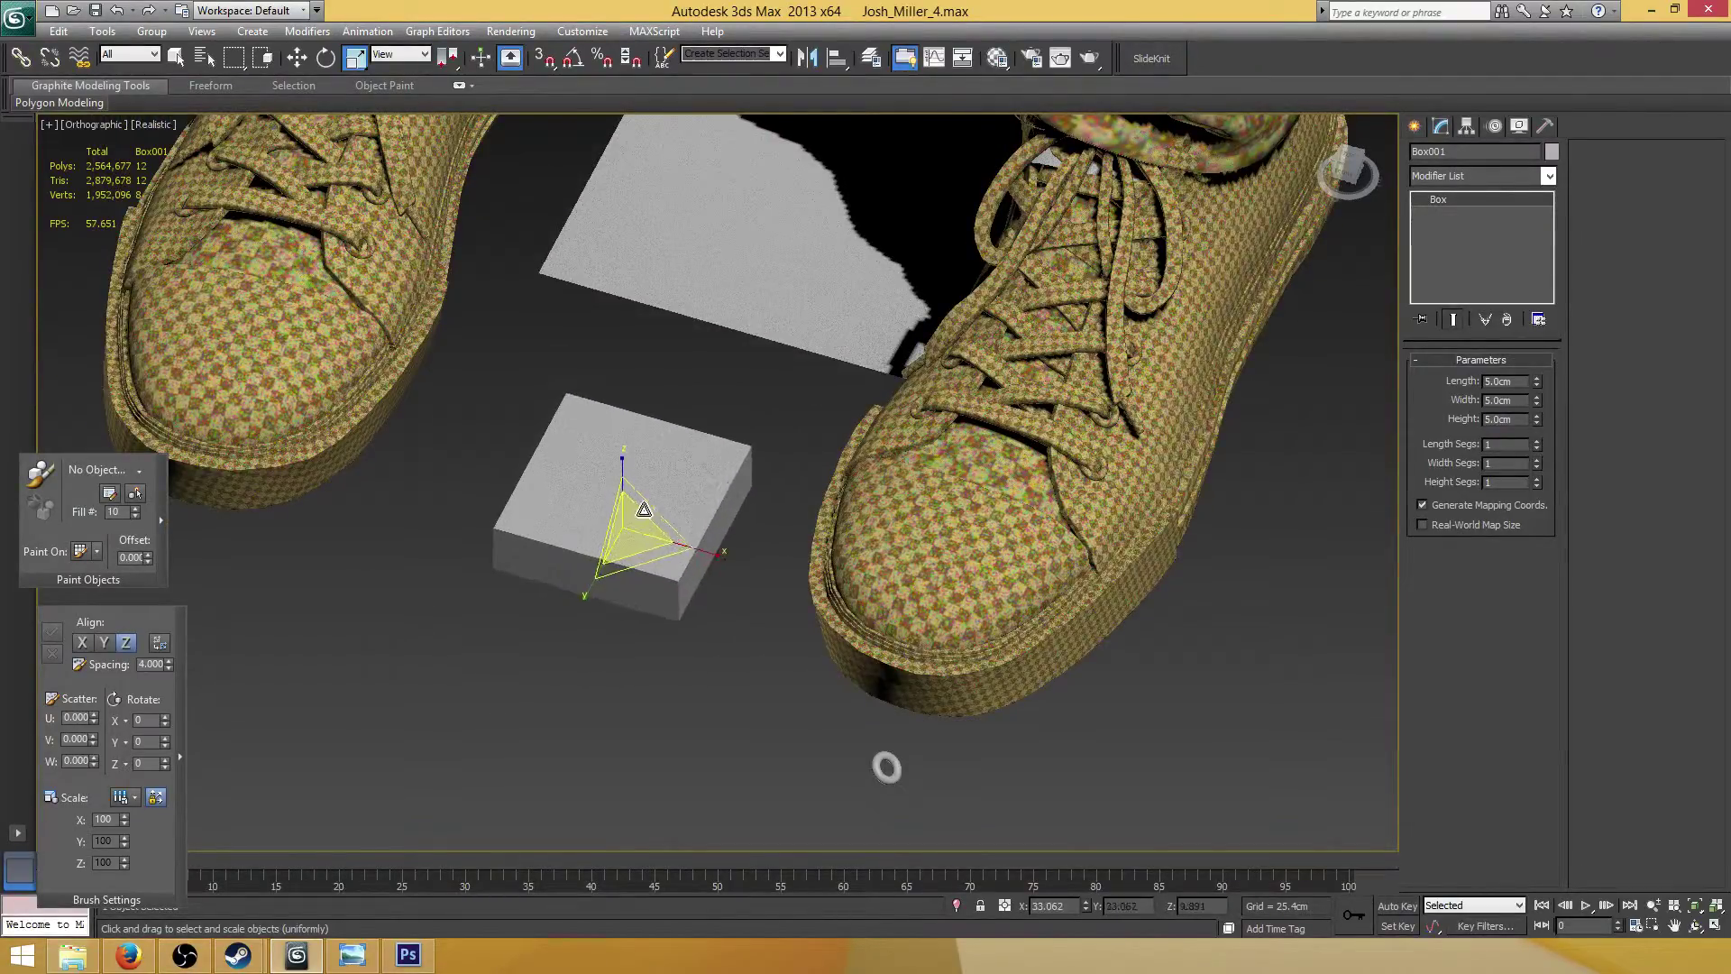
Move the flattened box back onto the plane between the shoes, at about Y 0.11 cm
alt+middle_drag(885, 765, 739, 672)
scroll(886, 578, down, 3)
key(w)
drag(708, 458, 820, 309)
alt+middle_drag(820, 309, 893, 313)
scroll(893, 313, down, 3)
scroll(798, 363, up, 4)
middle_drag(798, 364, 611, 603)
scroll(704, 442, up, 4)
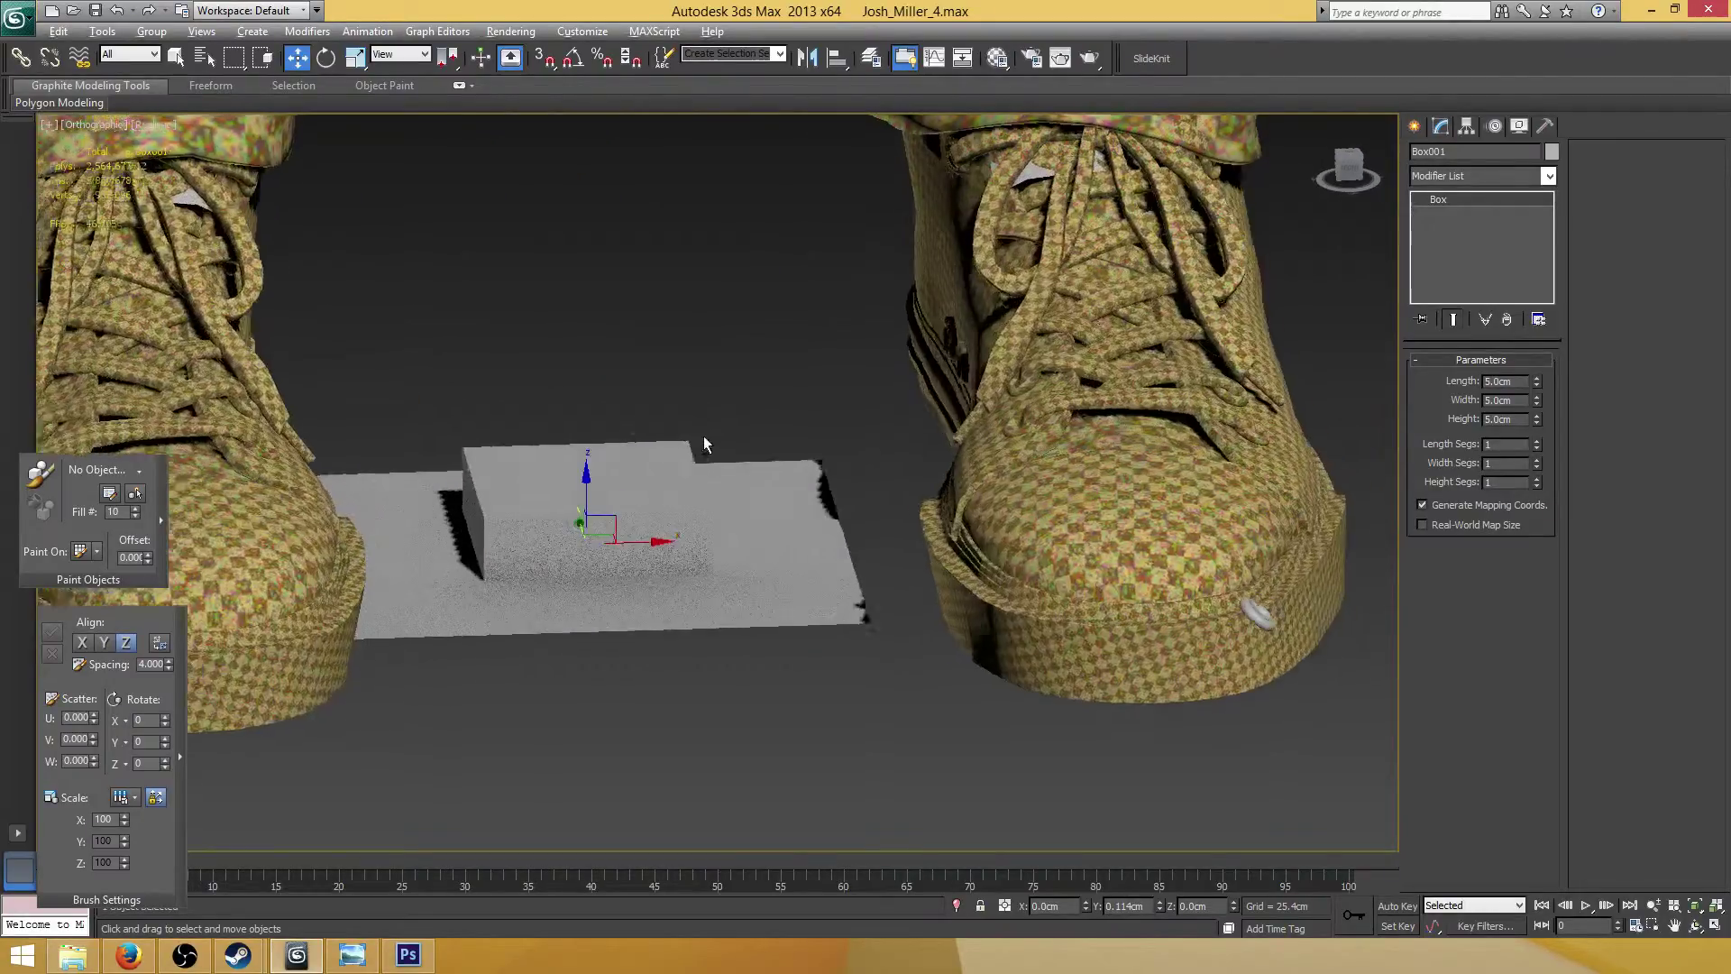
Try lowering the box into the plane along Z, and undo the moves
drag(579, 475, 578, 519)
key(ctrl+z)
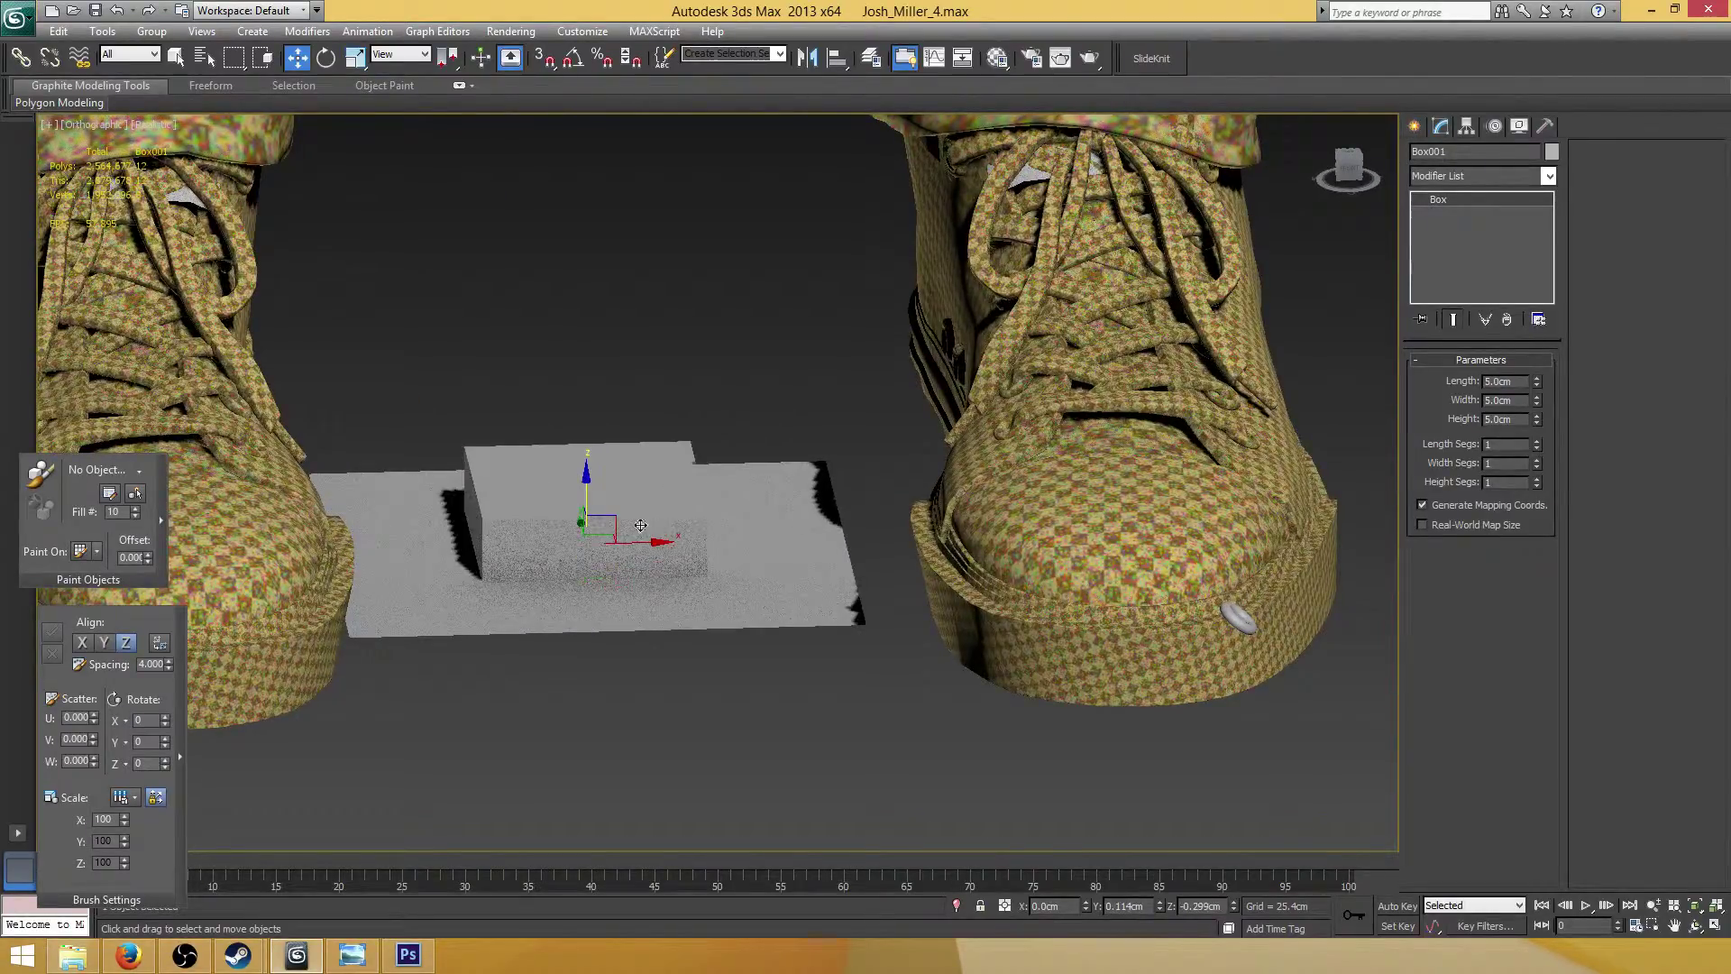
middle_drag(645, 520, 642, 460)
drag(634, 411, 630, 443)
key(ctrl+z)
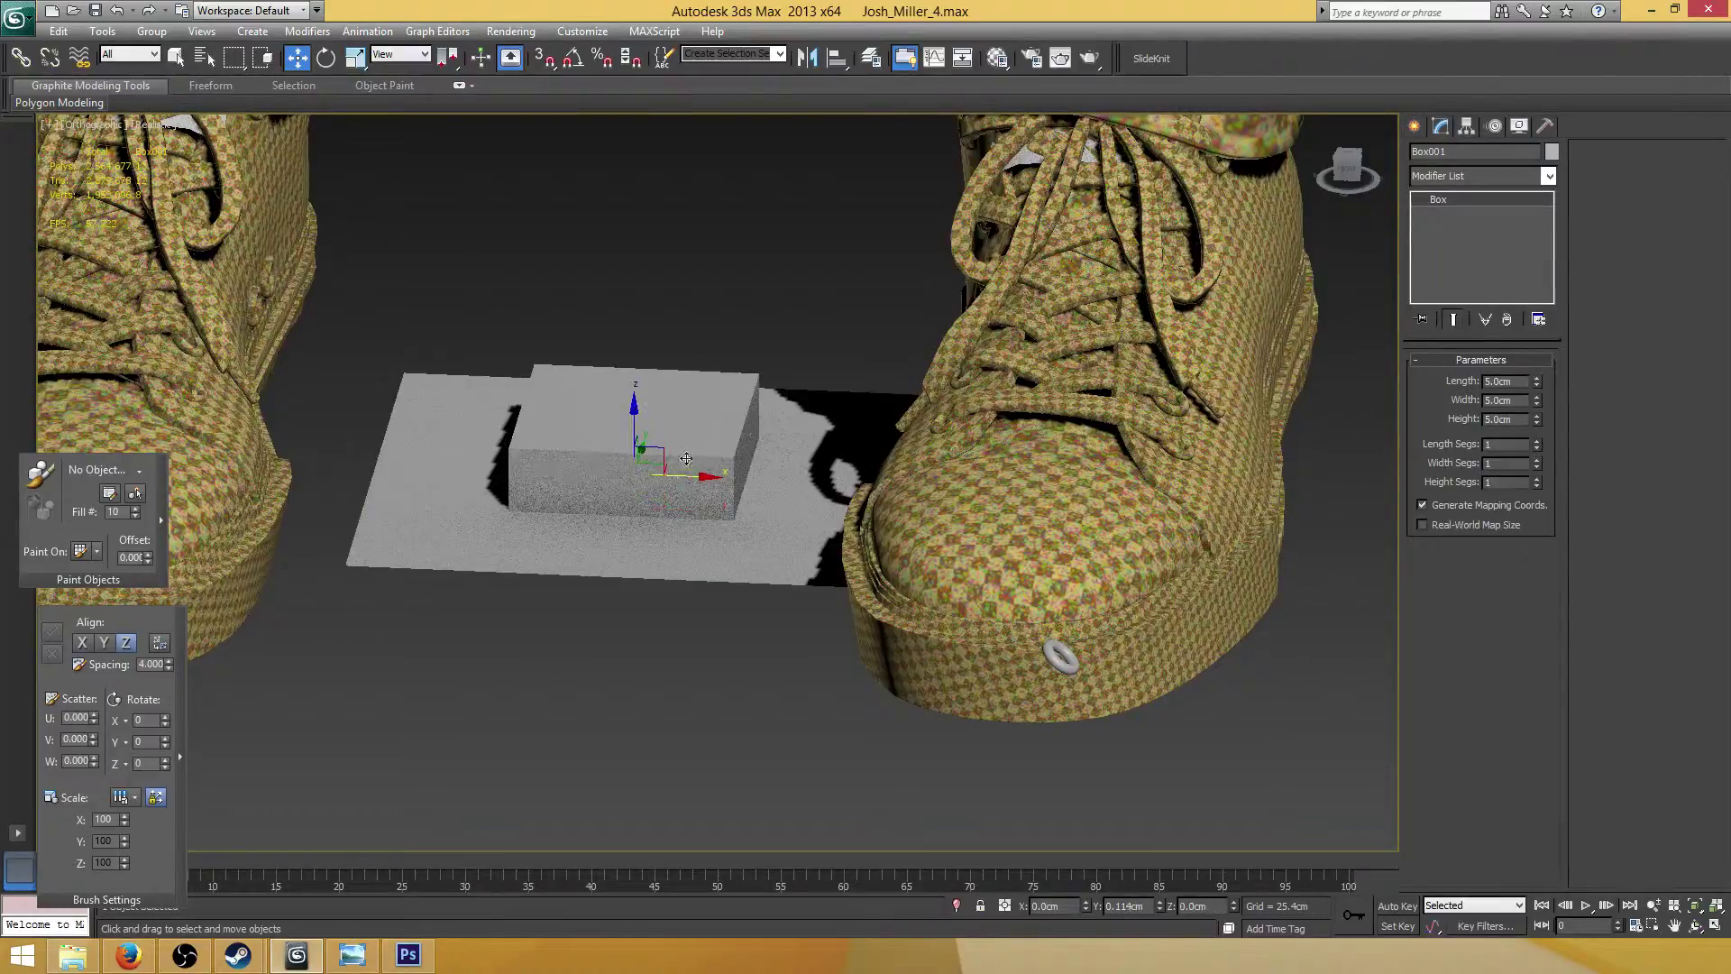
Shrink the box on the plane uniformly to about 29.9% in X and Y
scroll(686, 514, down, 1)
alt+middle_drag(630, 442, 699, 523)
click(356, 57)
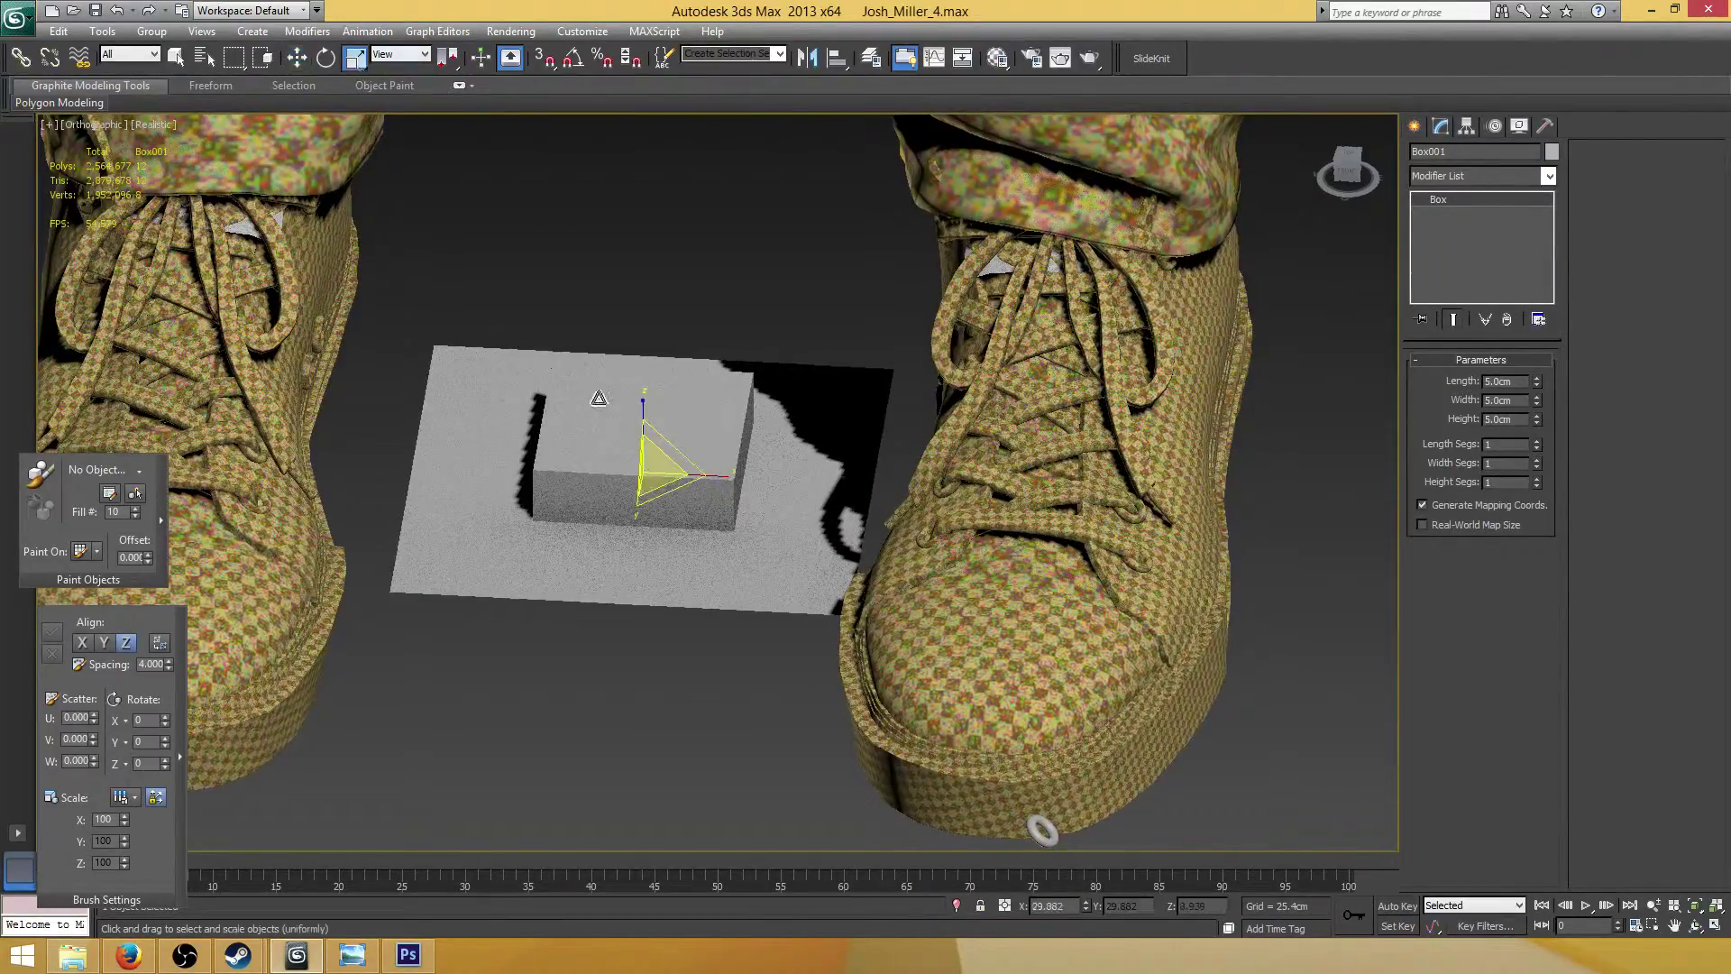
alt+middle_drag(694, 423, 707, 460)
mouse_move(680, 413)
mouse_down()
mouse_move(670, 439)
mouse_move(671, 410)
mouse_up()
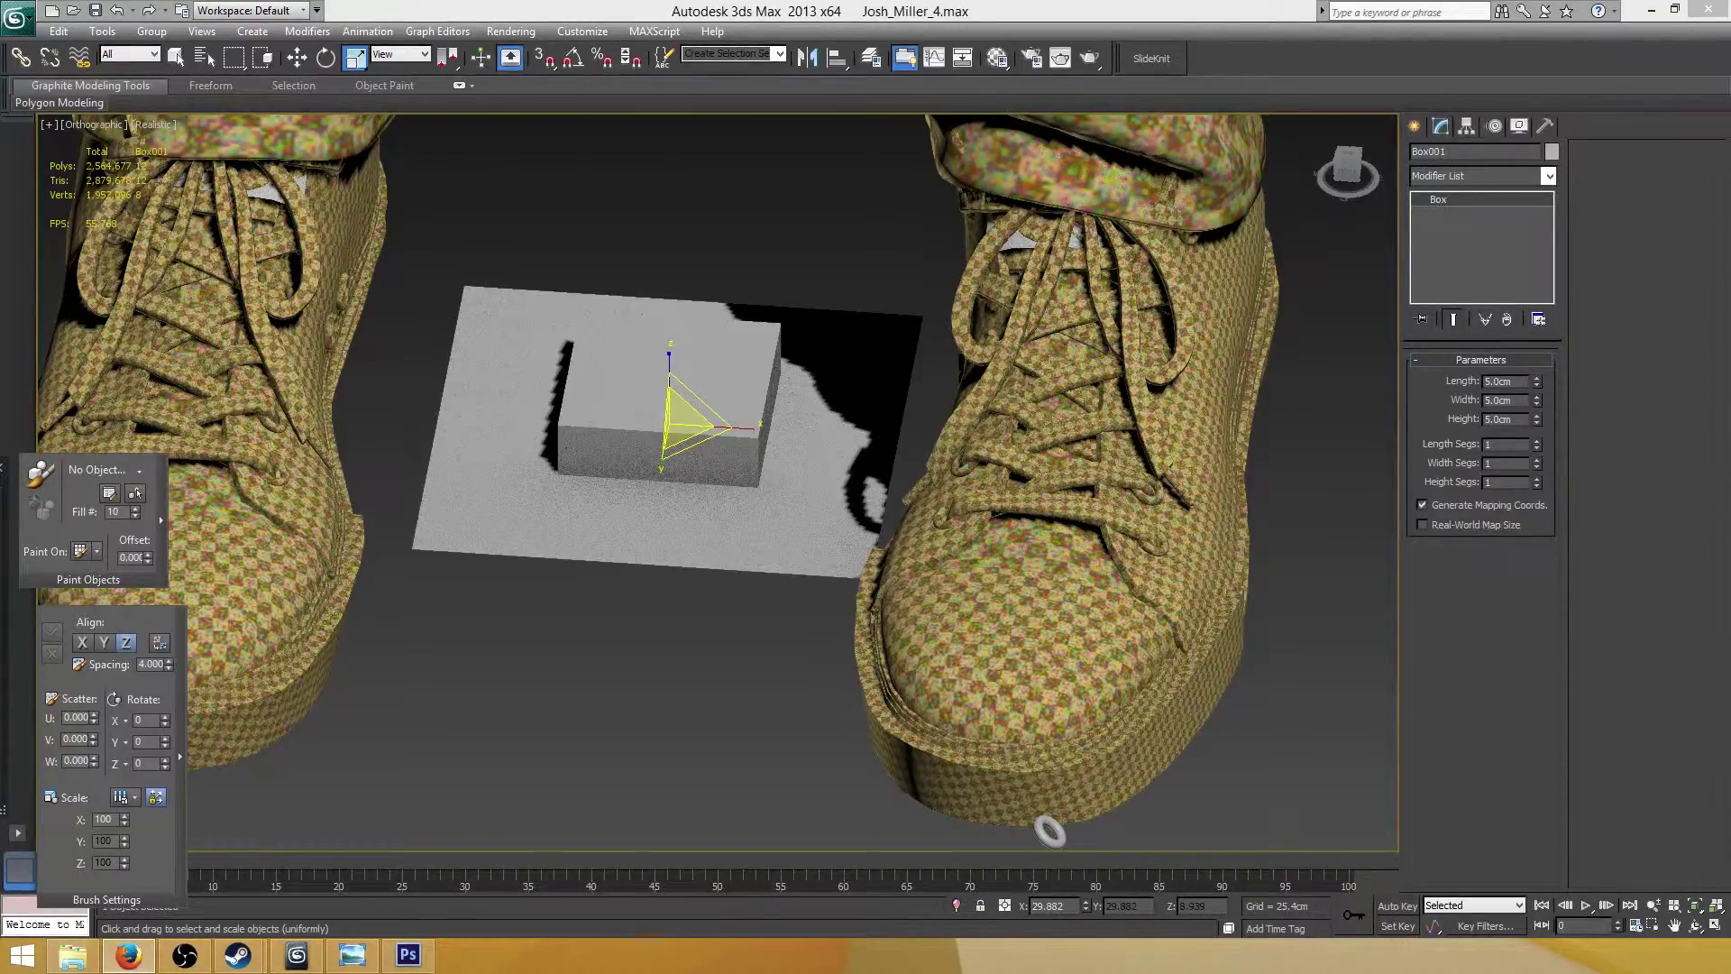
Check the shoe sole in the reference photo, and scale the box down uniformly to about 25.5% in X and Y
alt+middle_drag(1050, 830, 957, 721)
key(alt+Tab)
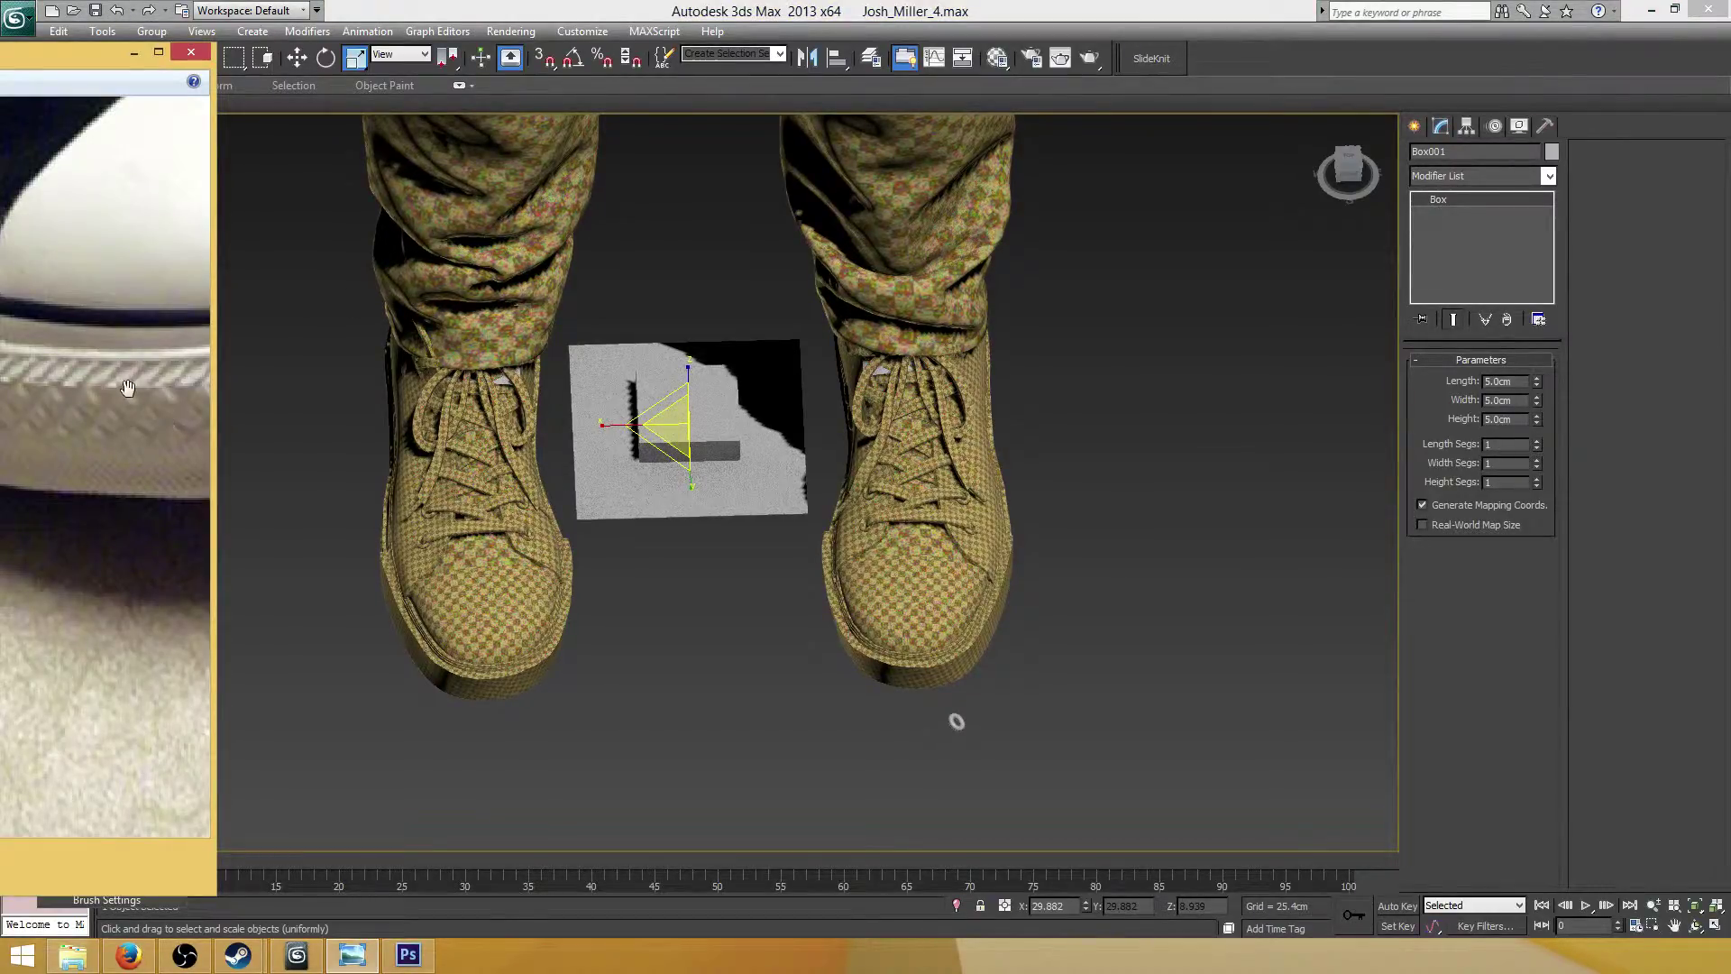
middle_drag(782, 448, 801, 445)
scroll(769, 410, up, 5)
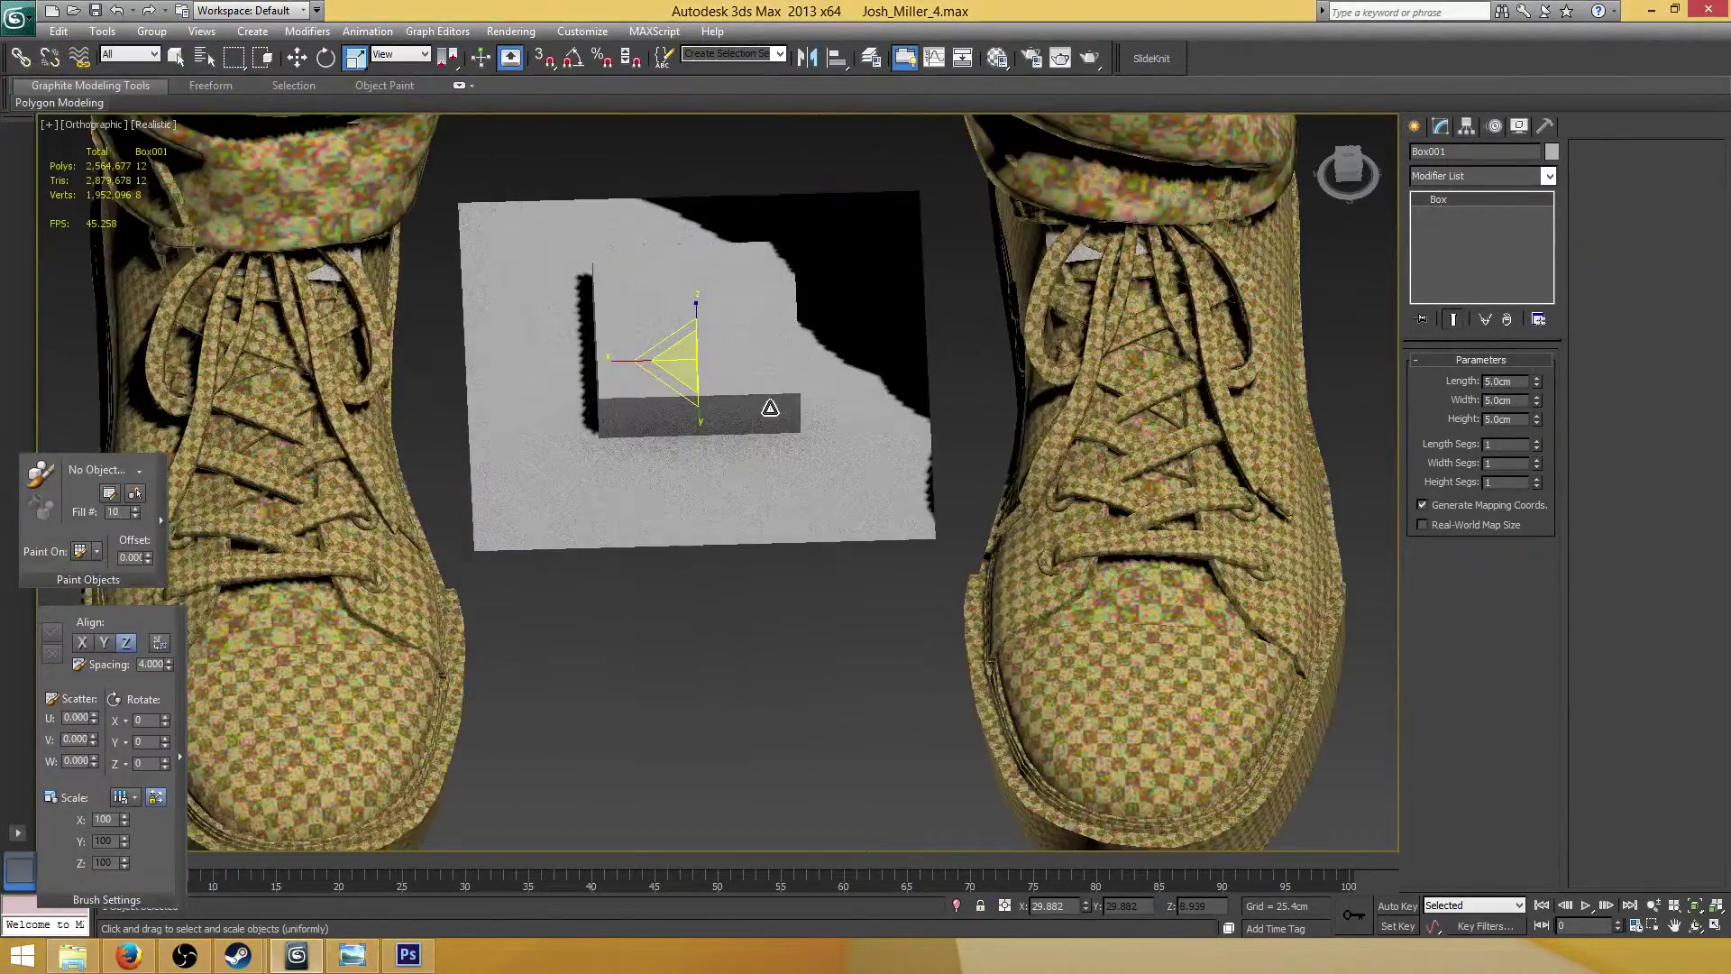
drag(680, 357, 678, 375)
scroll(1063, 649, down, 4)
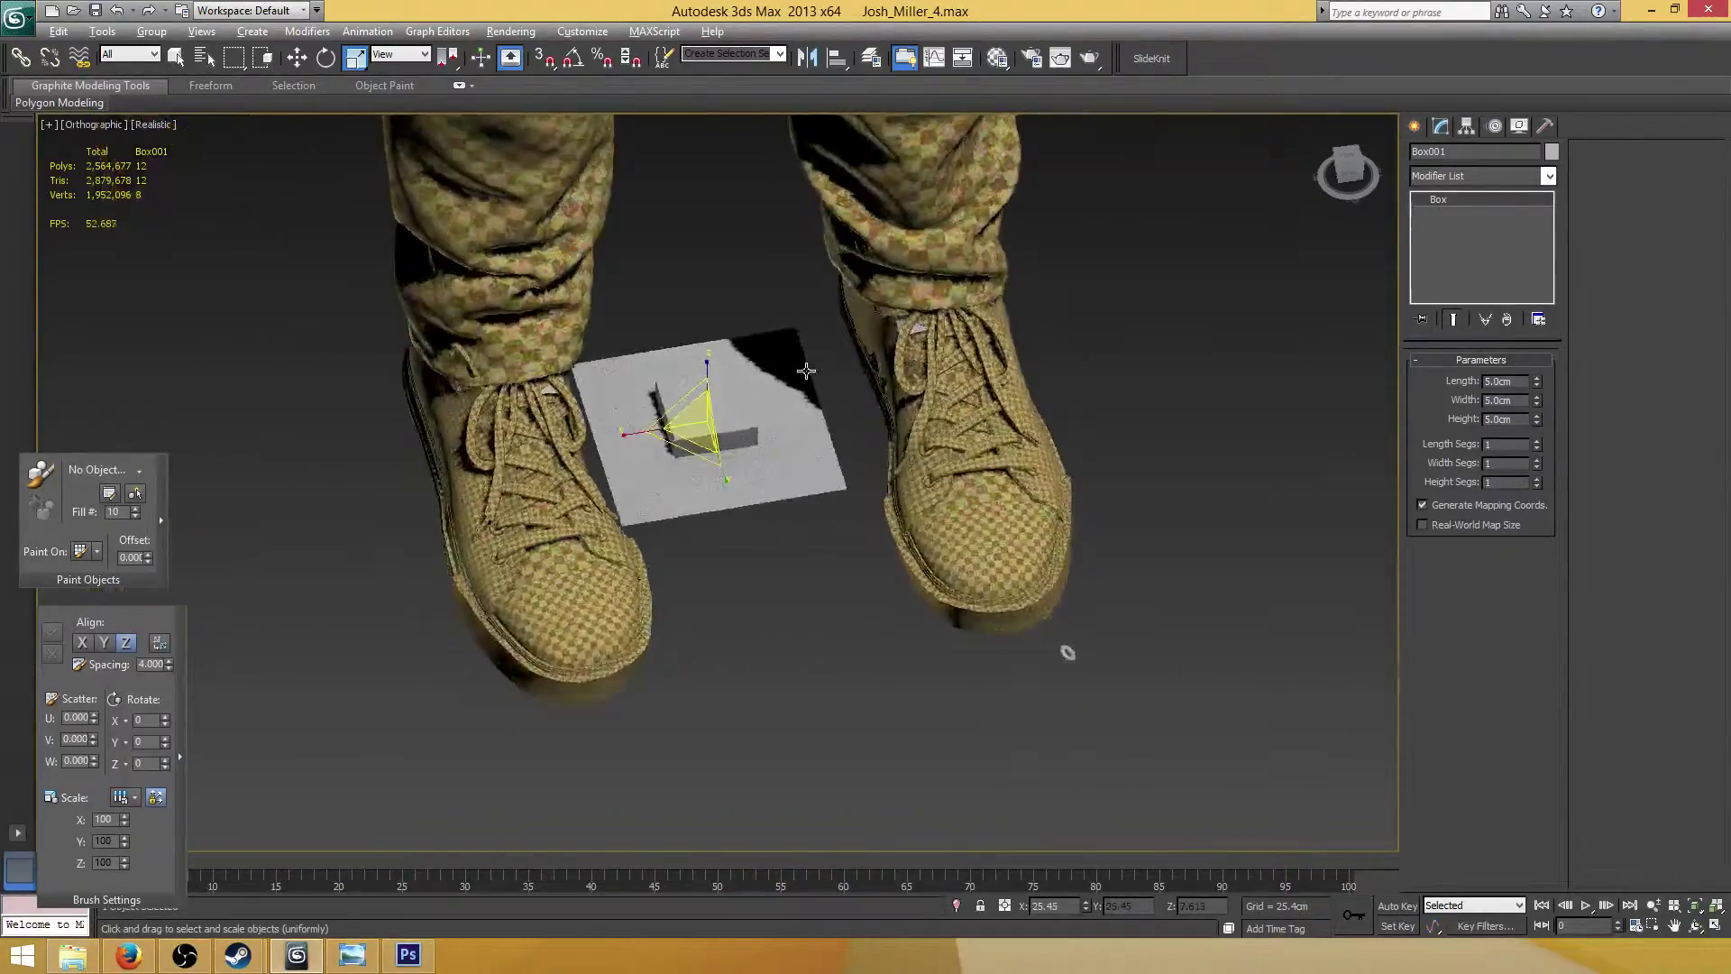
scroll(749, 389, up, 5)
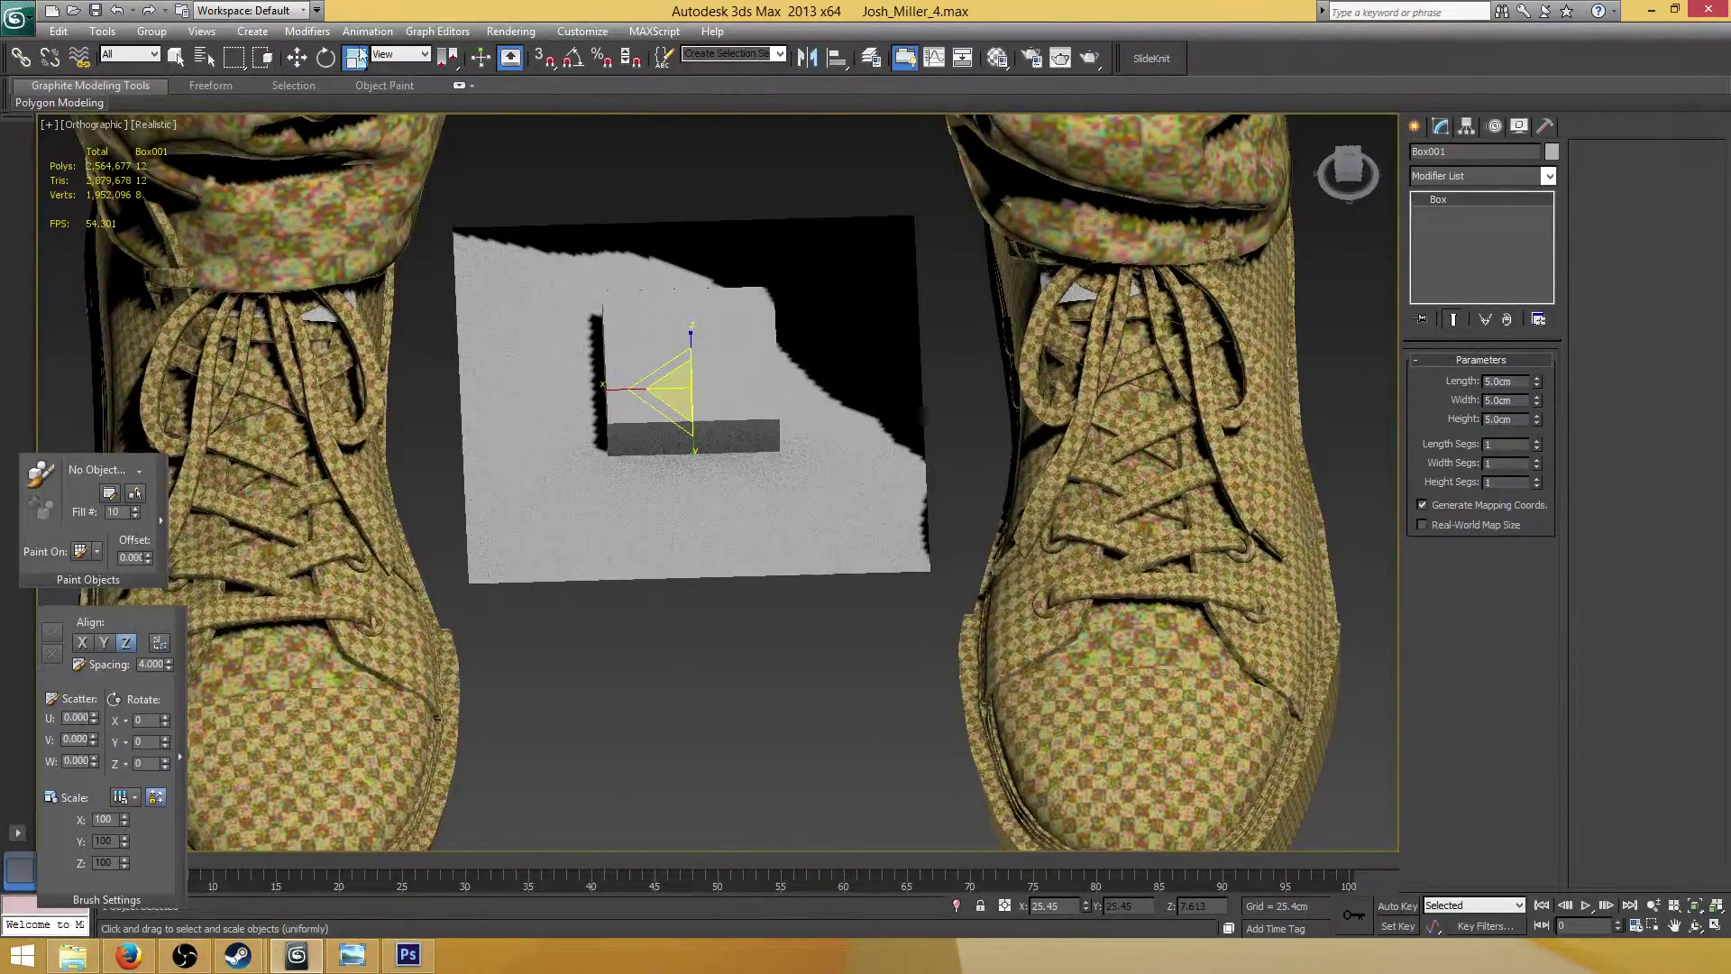
Turn on angle snapping and rotate the flattened box -45 degrees about Z so it sits as a diamond on the plane
key(e)
alt+middle_drag(738, 363, 729, 446)
drag(728, 437, 684, 433)
right_click(763, 427)
click(576, 61)
scroll(699, 424, down, 2)
alt+middle_drag(699, 424, 738, 396)
alt+middle_drag(1101, 682, 698, 260)
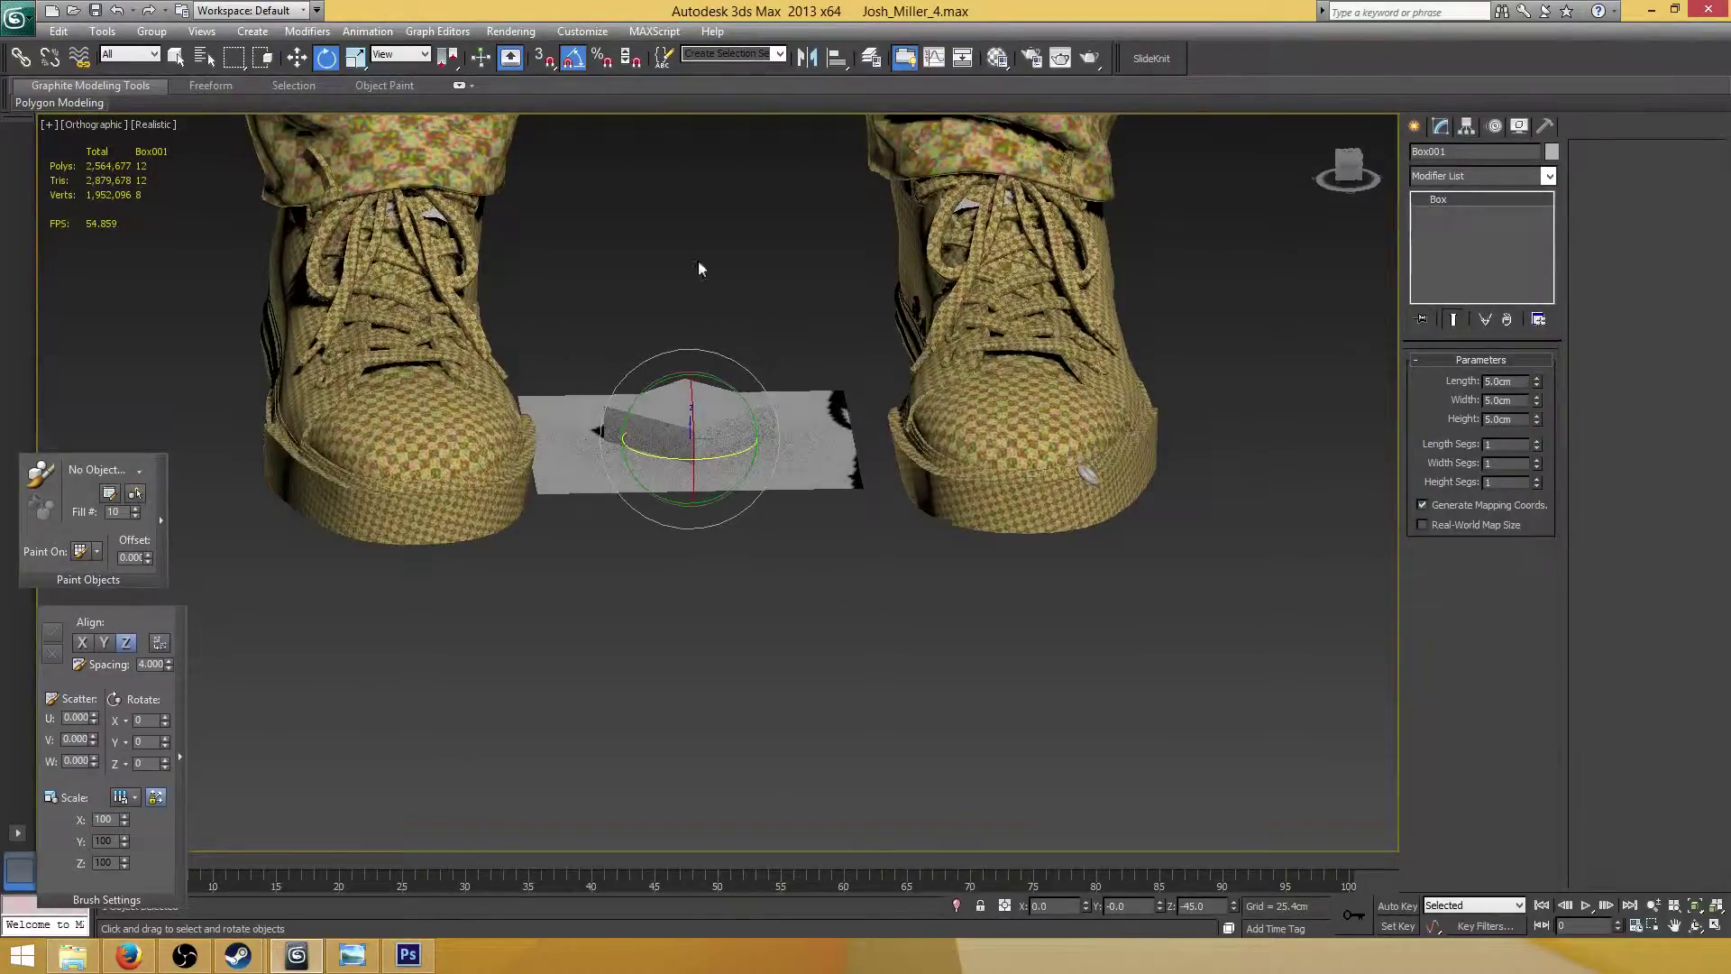
Scale the rotated box down uniformly to about 23.4% in X and Y
click(354, 57)
alt+middle_drag(754, 330, 719, 391)
scroll(766, 360, up, 2)
drag(684, 372, 683, 380)
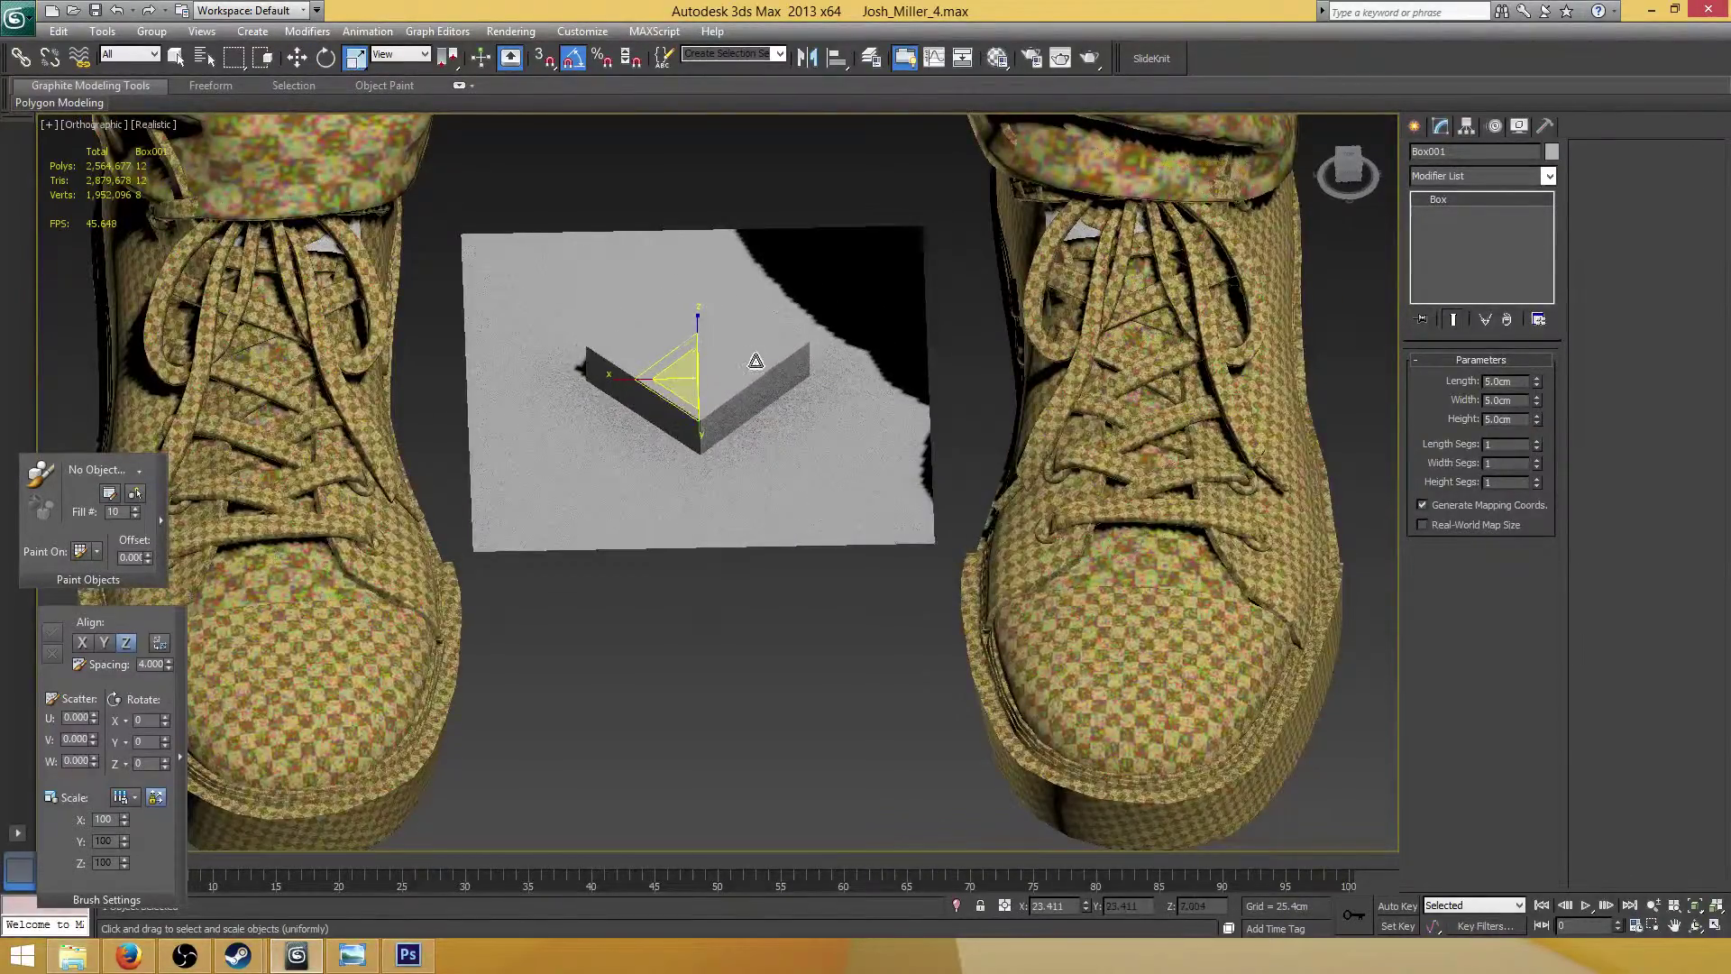
scroll(783, 369, down, 3)
alt+middle_drag(783, 370, 796, 391)
scroll(801, 395, up, 6)
scroll(807, 400, down, 2)
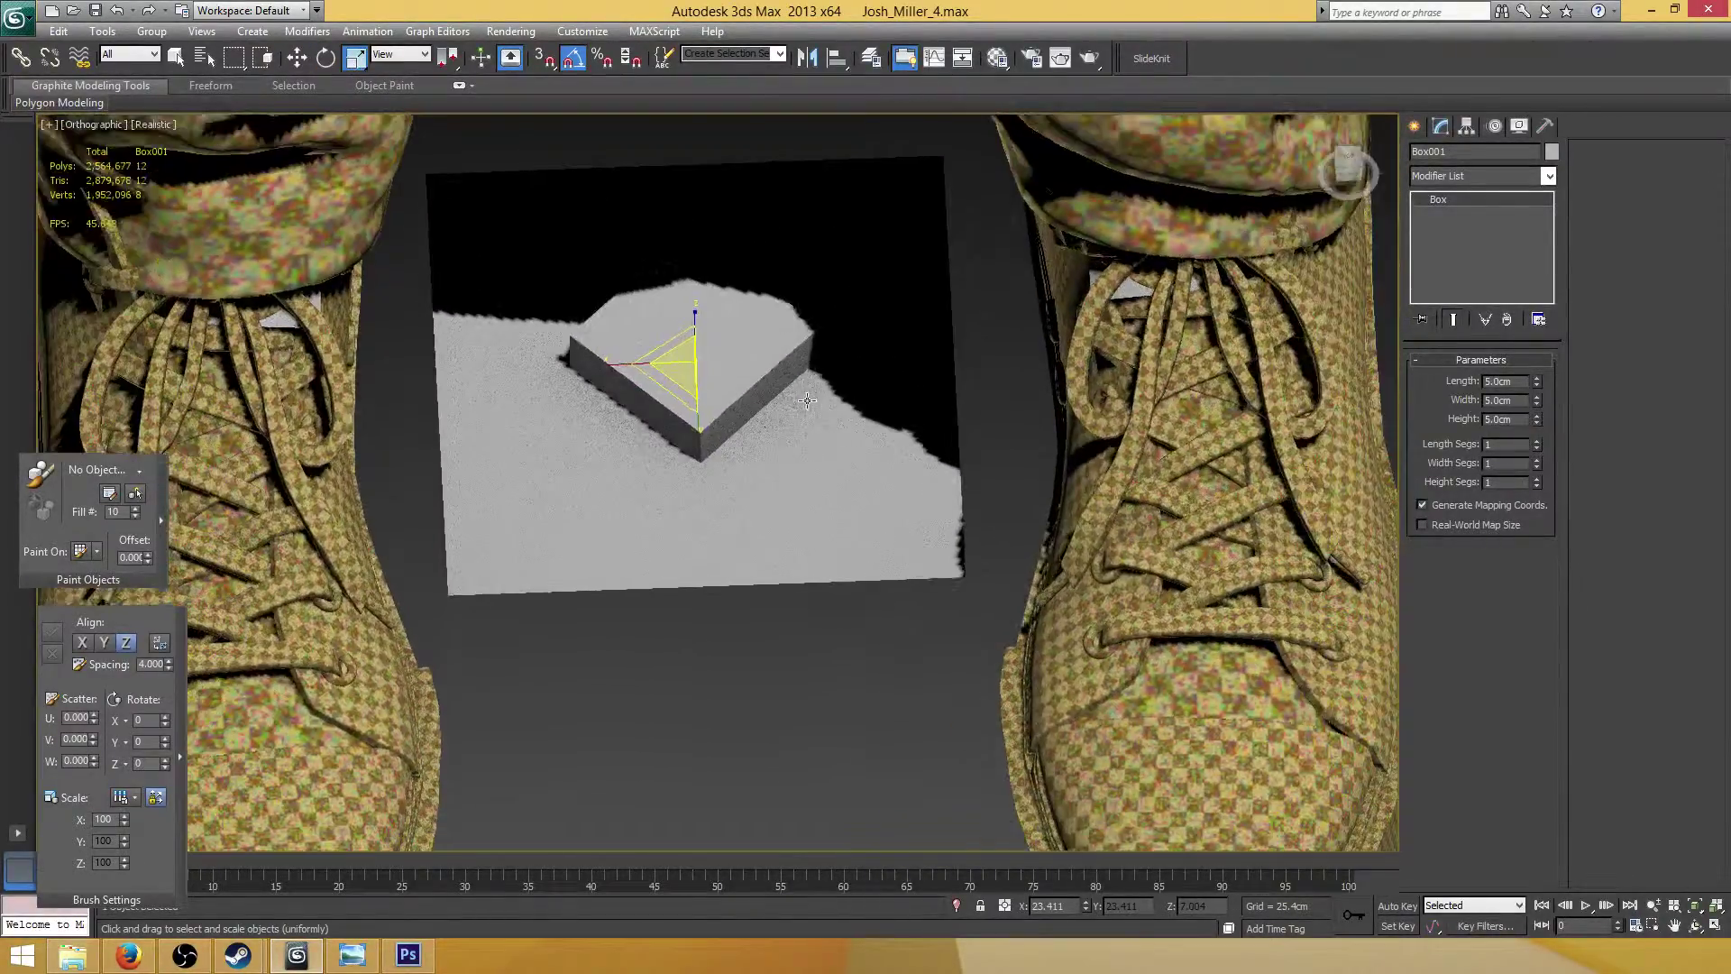
Display edged faces in the viewport and convert the box to an Editable Poly
click(922, 707)
click(691, 386)
key(F3)
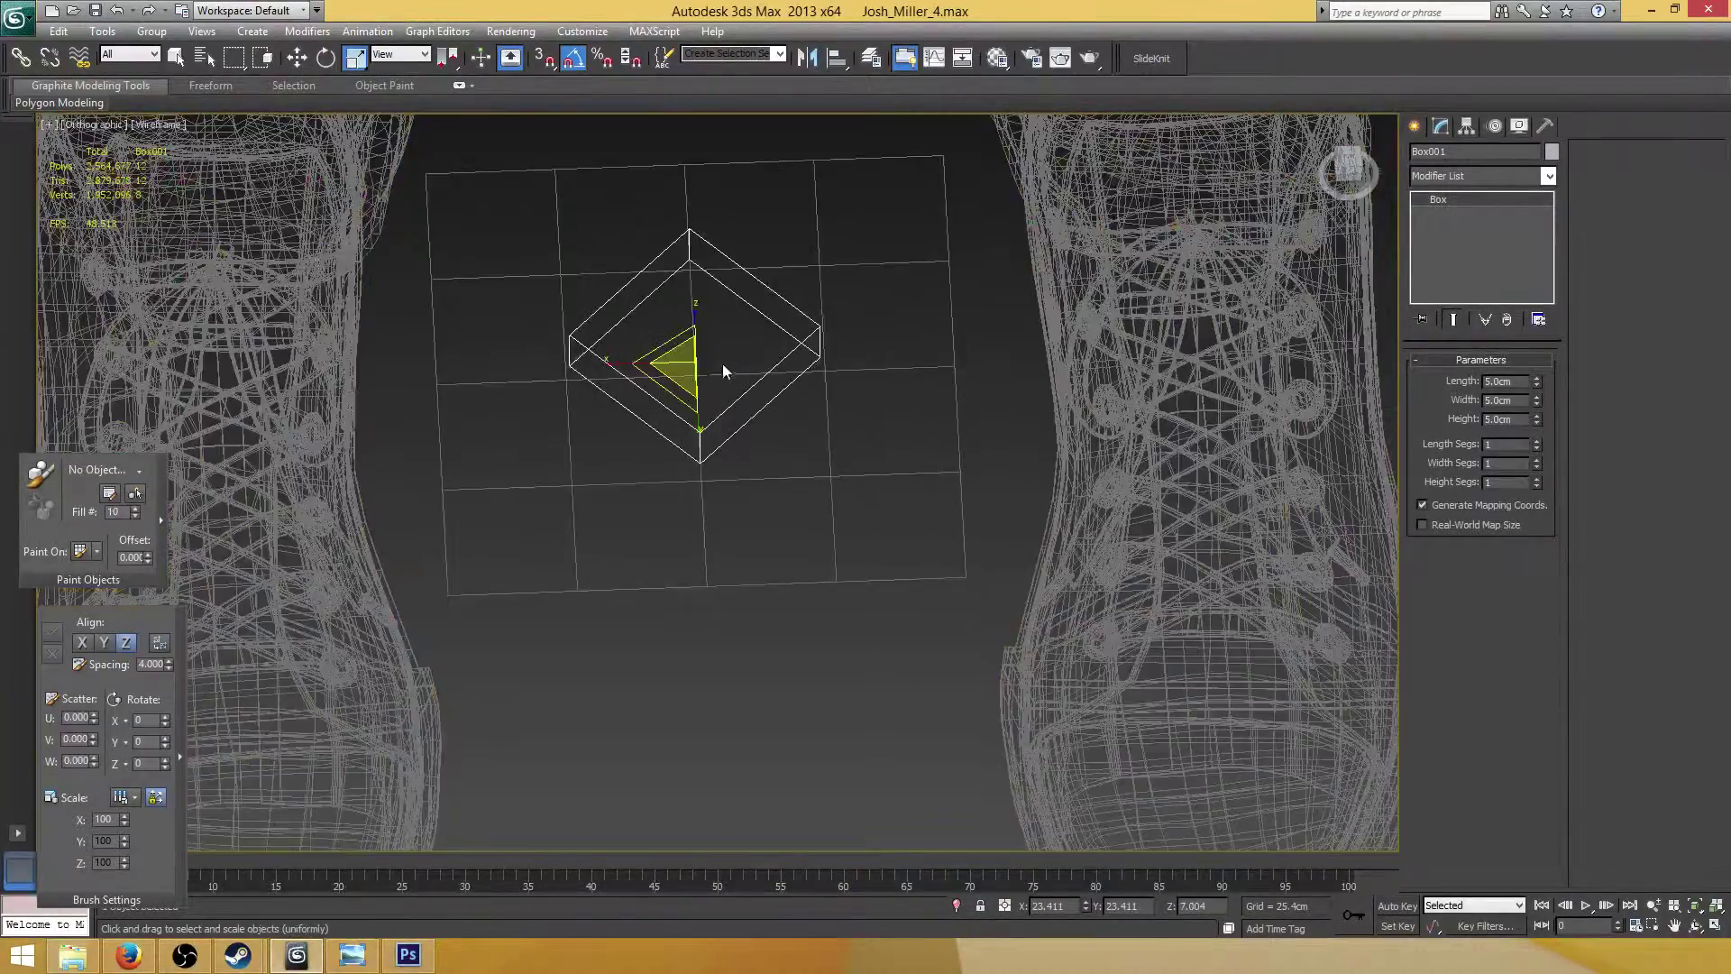
key(F3)
key(F4)
right_click(1441, 202)
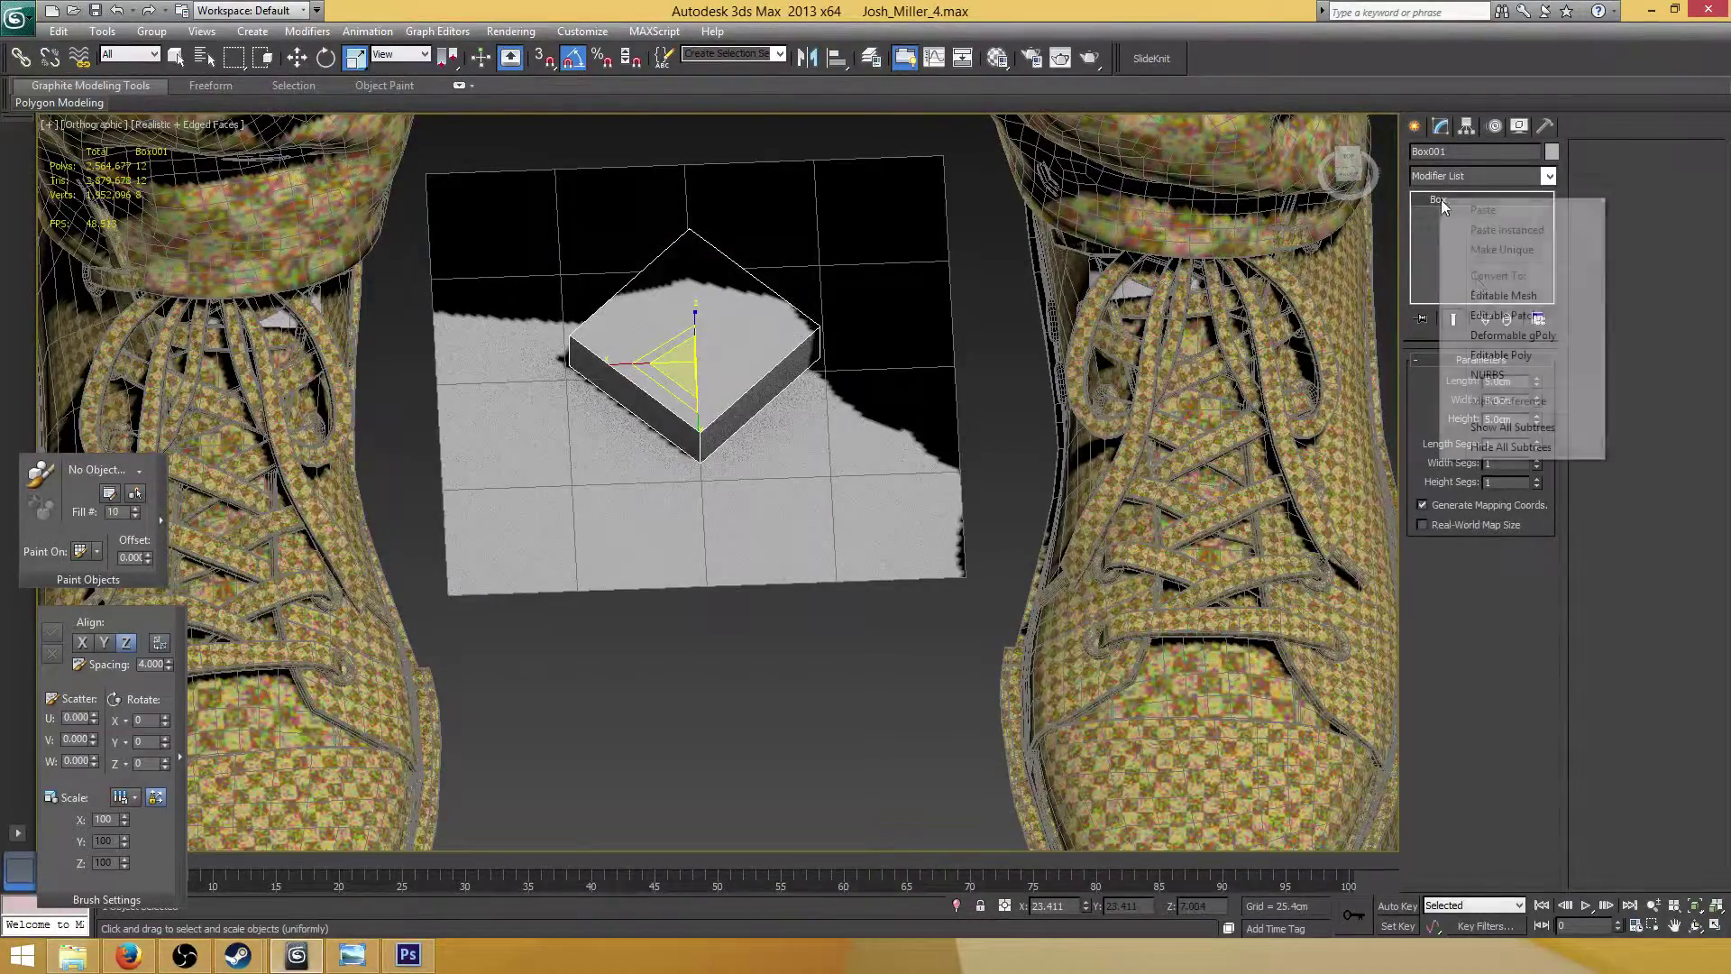
click(1490, 355)
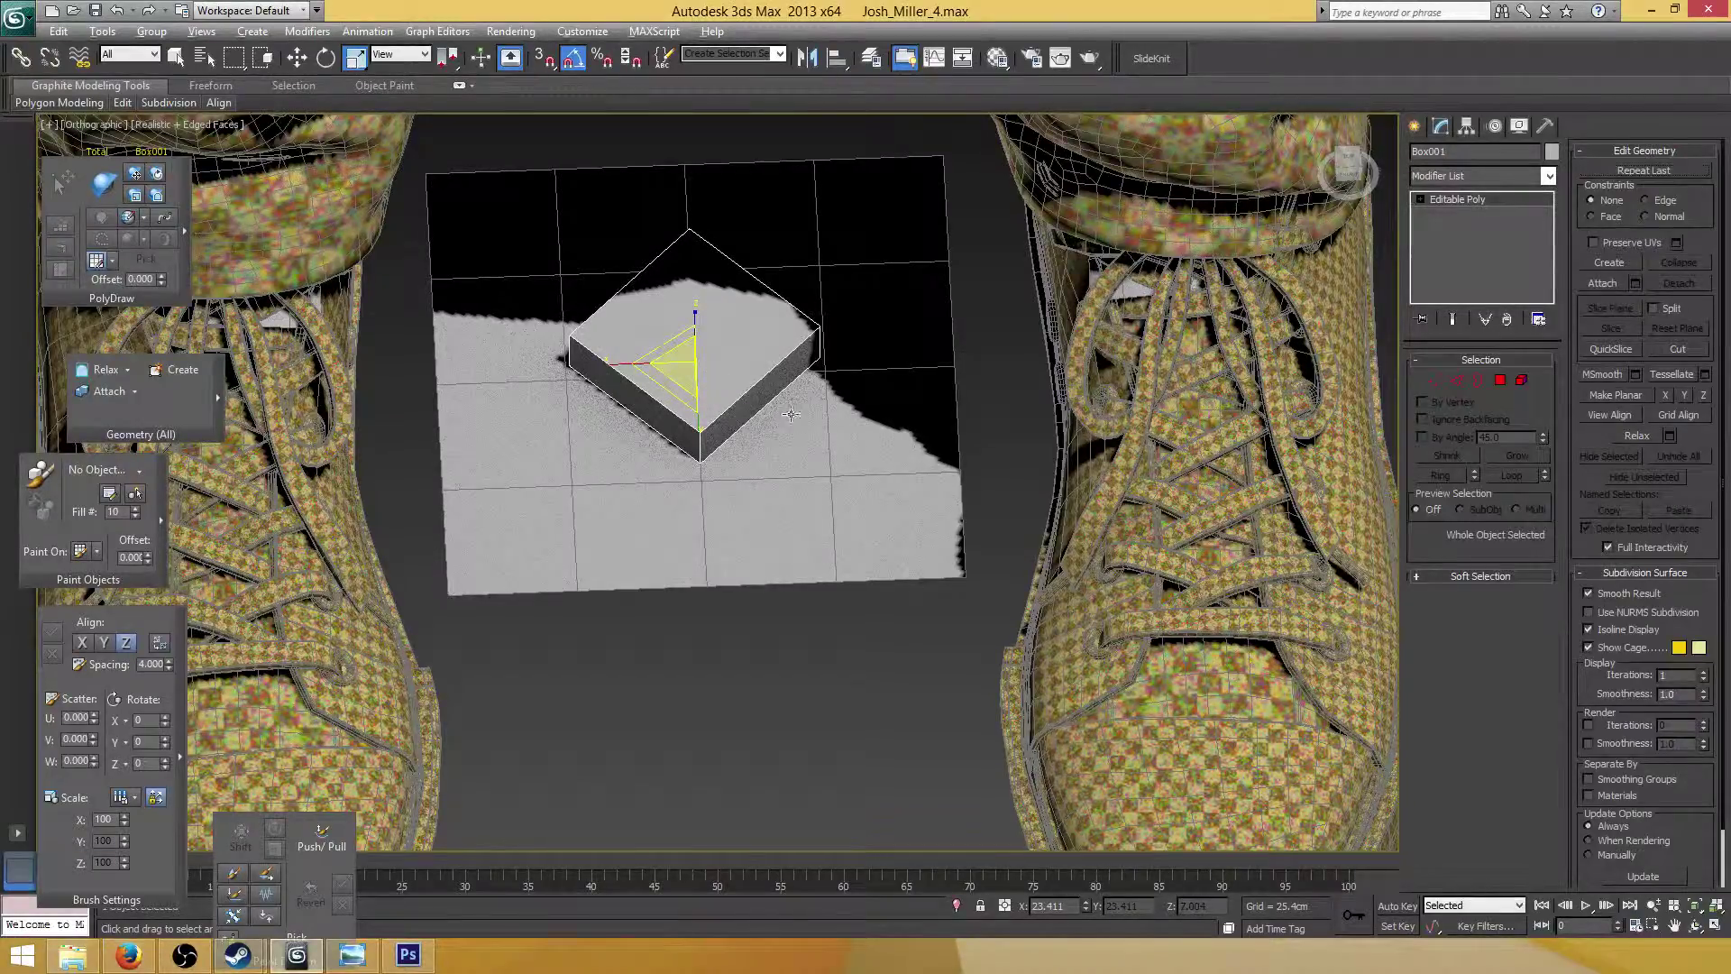
Select the whole box at element level, clear its smoothing groups, and assign it smoothing group 1
alt+middle_drag(791, 413, 793, 390)
click(1522, 379)
click(697, 327)
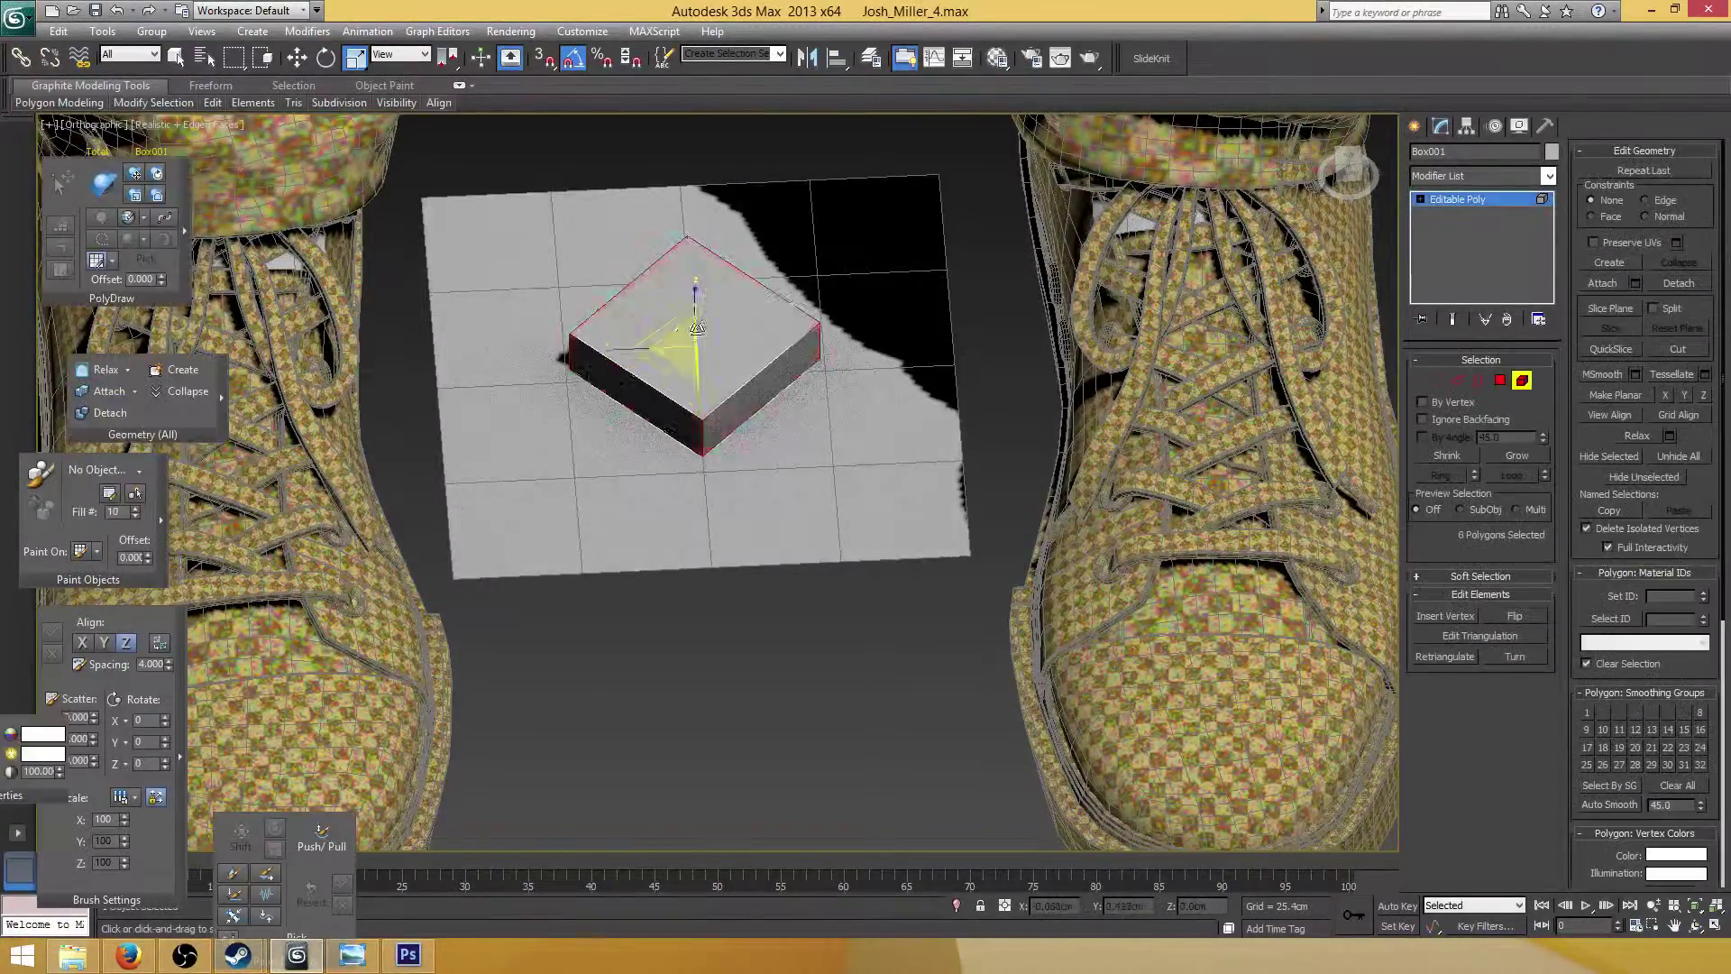
click(1587, 712)
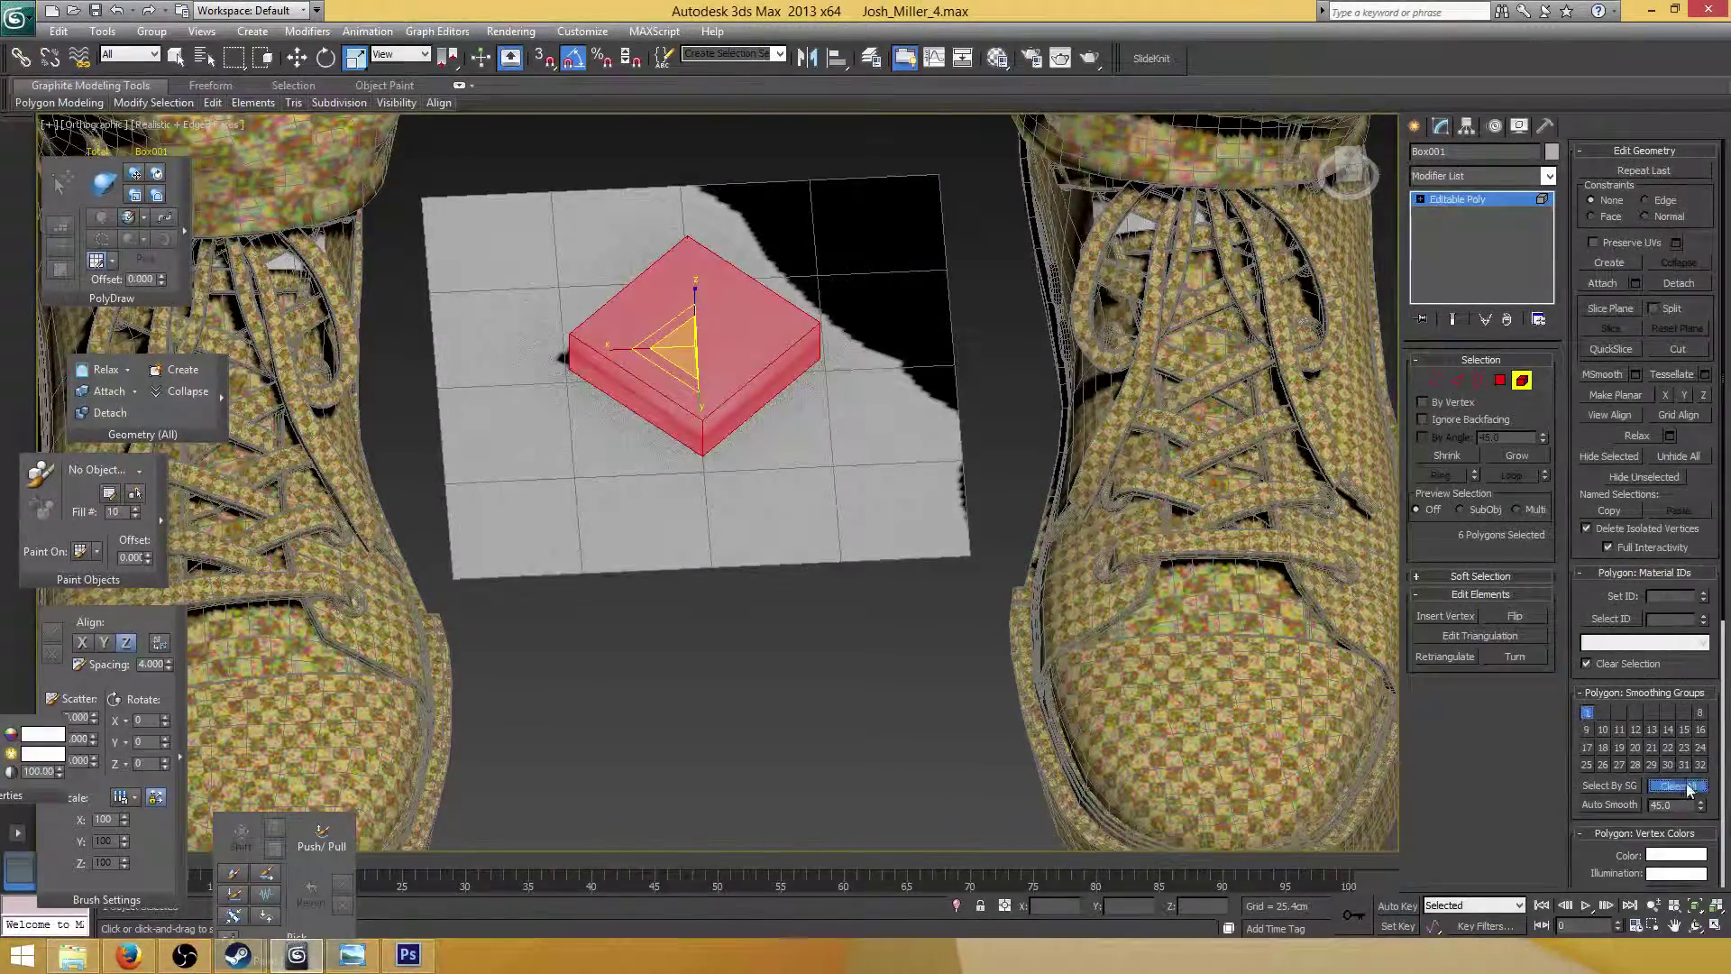
click(1668, 787)
click(1588, 712)
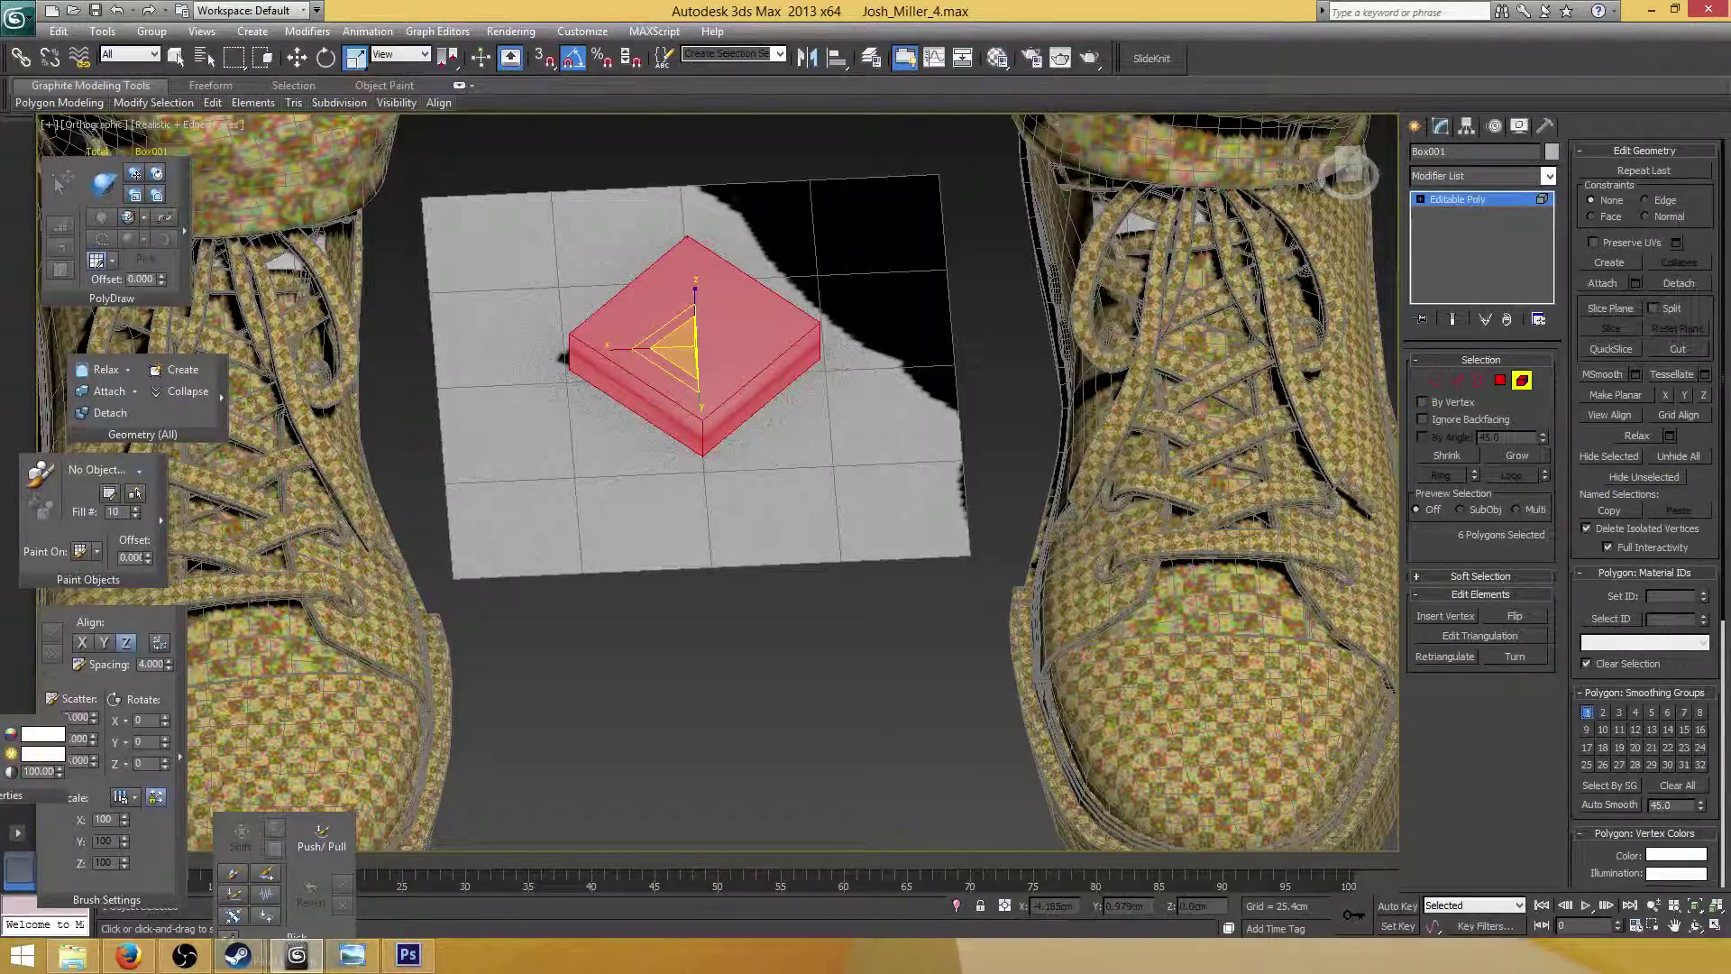